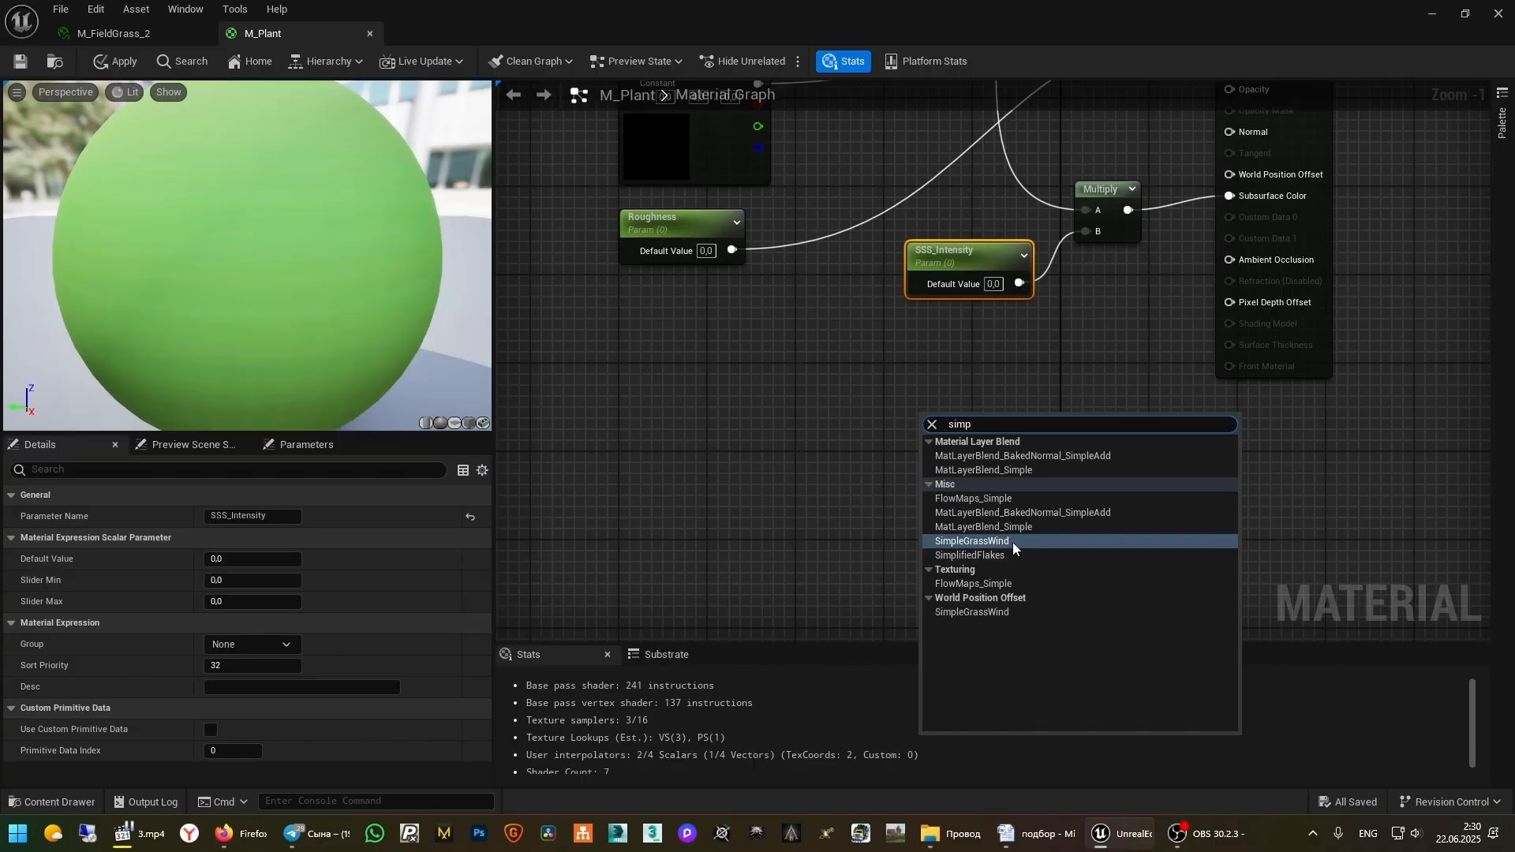
Add a SimpleGrassWind function node and place it below the SSS_Intensity parameter in the M_Plant graph
left_click(1007, 542)
left_click_drag(999, 425, 950, 366)
right_click_drag(1270, 305, 1055, 464)
right_click_drag(977, 624, 1041, 544)
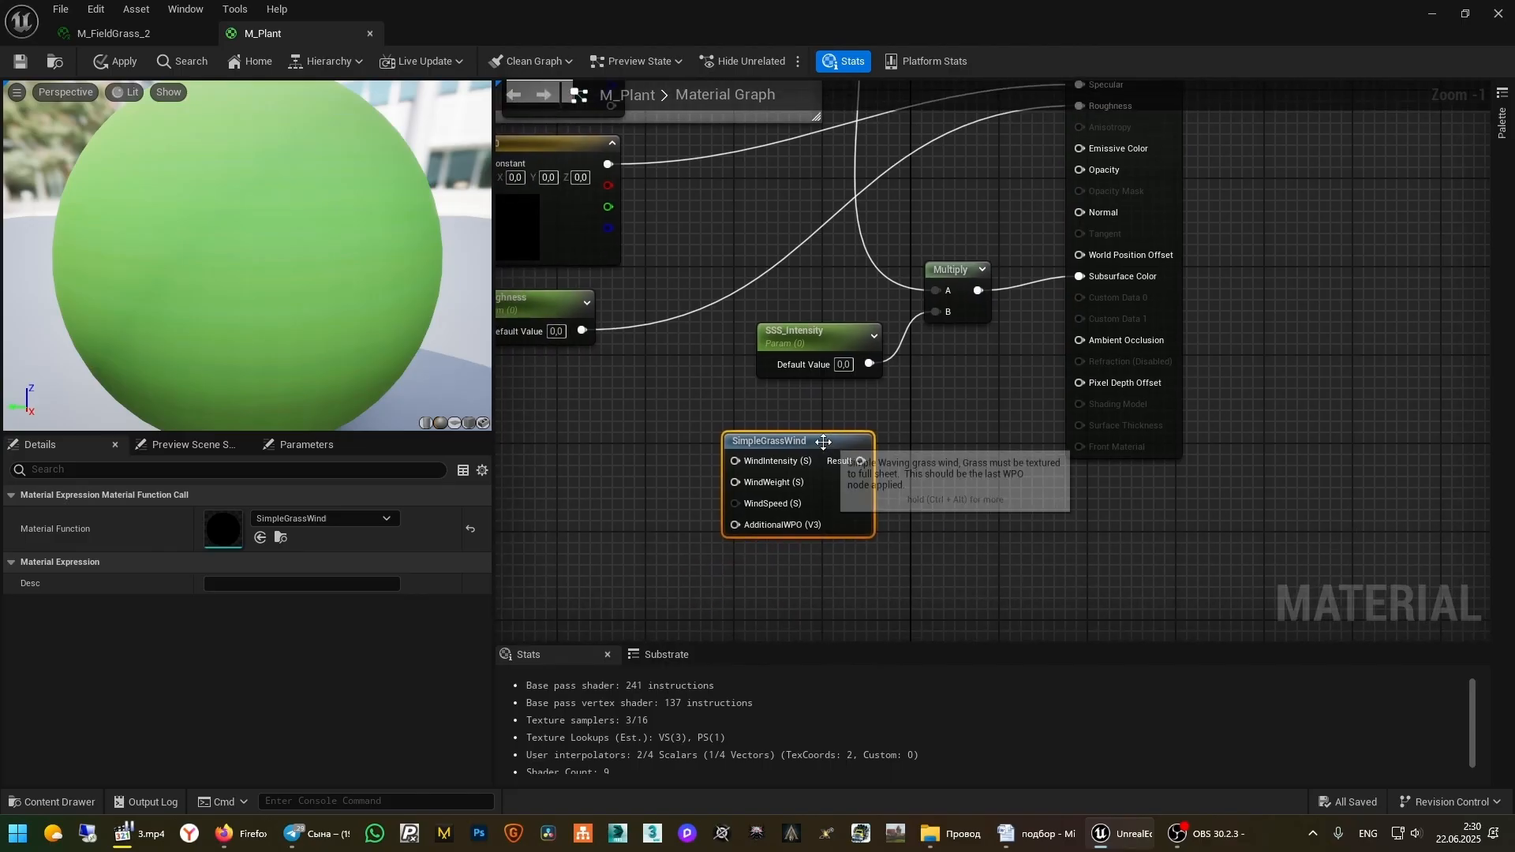
left_click_drag(824, 442, 776, 453)
Promote the WindIntensity input of SimpleGrassWind to a parameter and place the new node beside it
right_click_drag(764, 501, 997, 422)
right_click(963, 398)
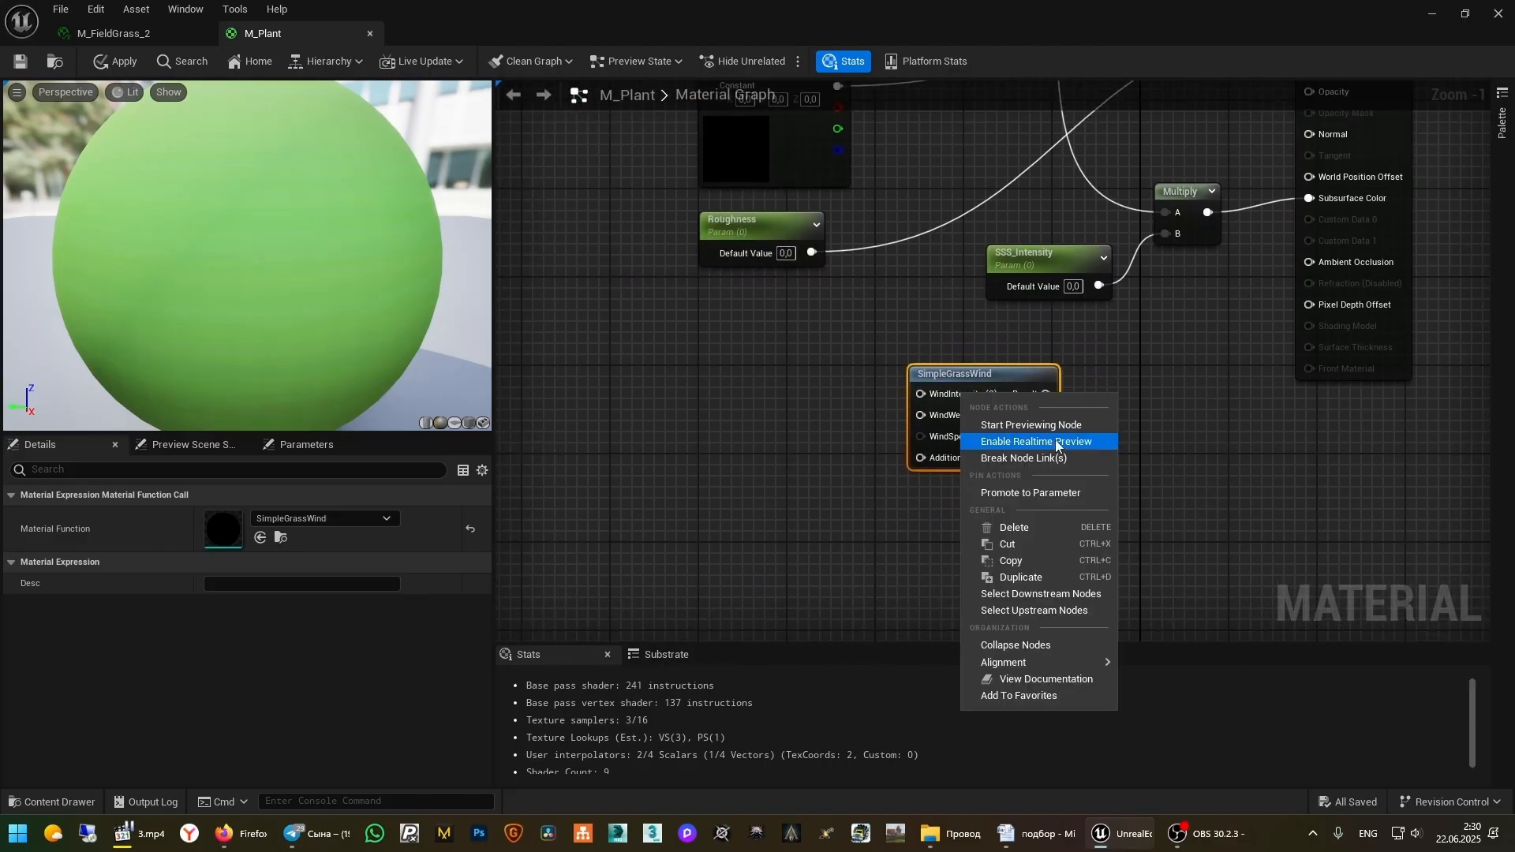
left_click(1039, 491)
left_click(861, 388)
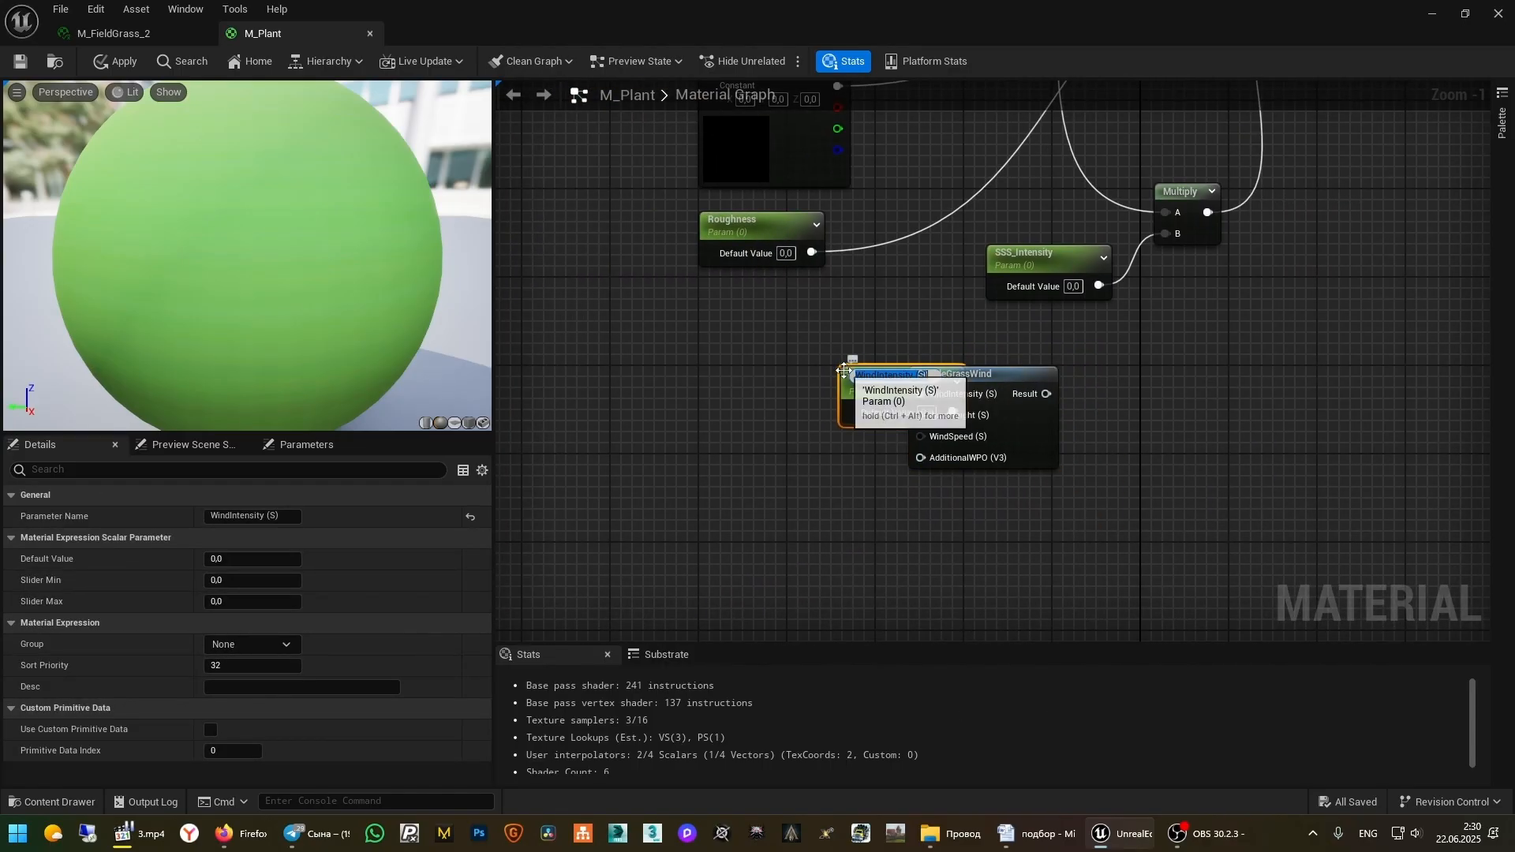
left_click_drag(843, 374, 734, 367)
Promote the WindWeight input to a parameter below WindIntensity, and shift the SimpleGrassWind node away for more spacing
right_click(956, 423)
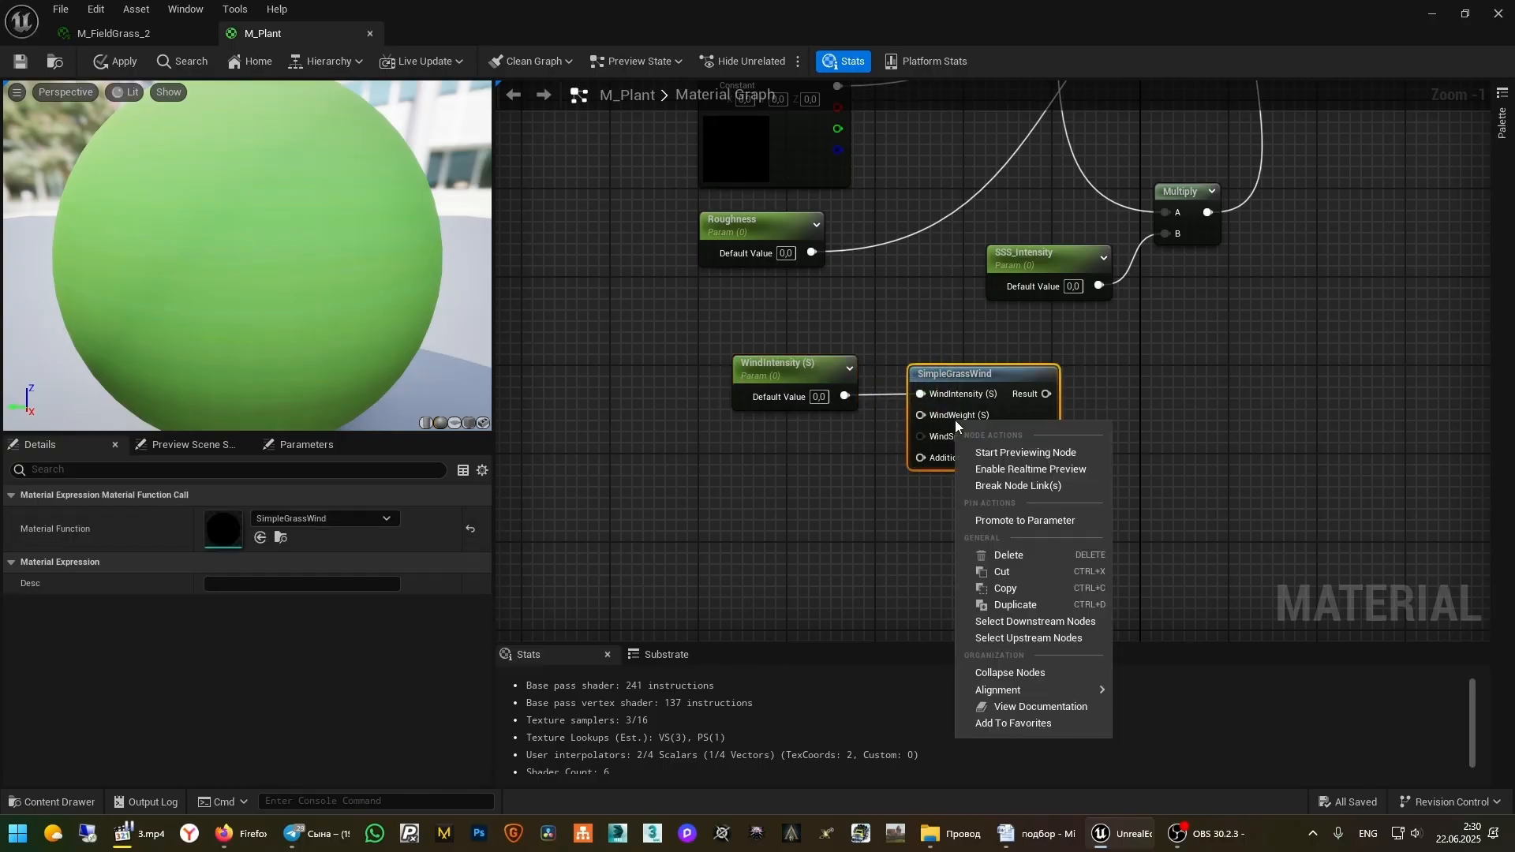
left_click(1023, 521)
left_click(906, 395)
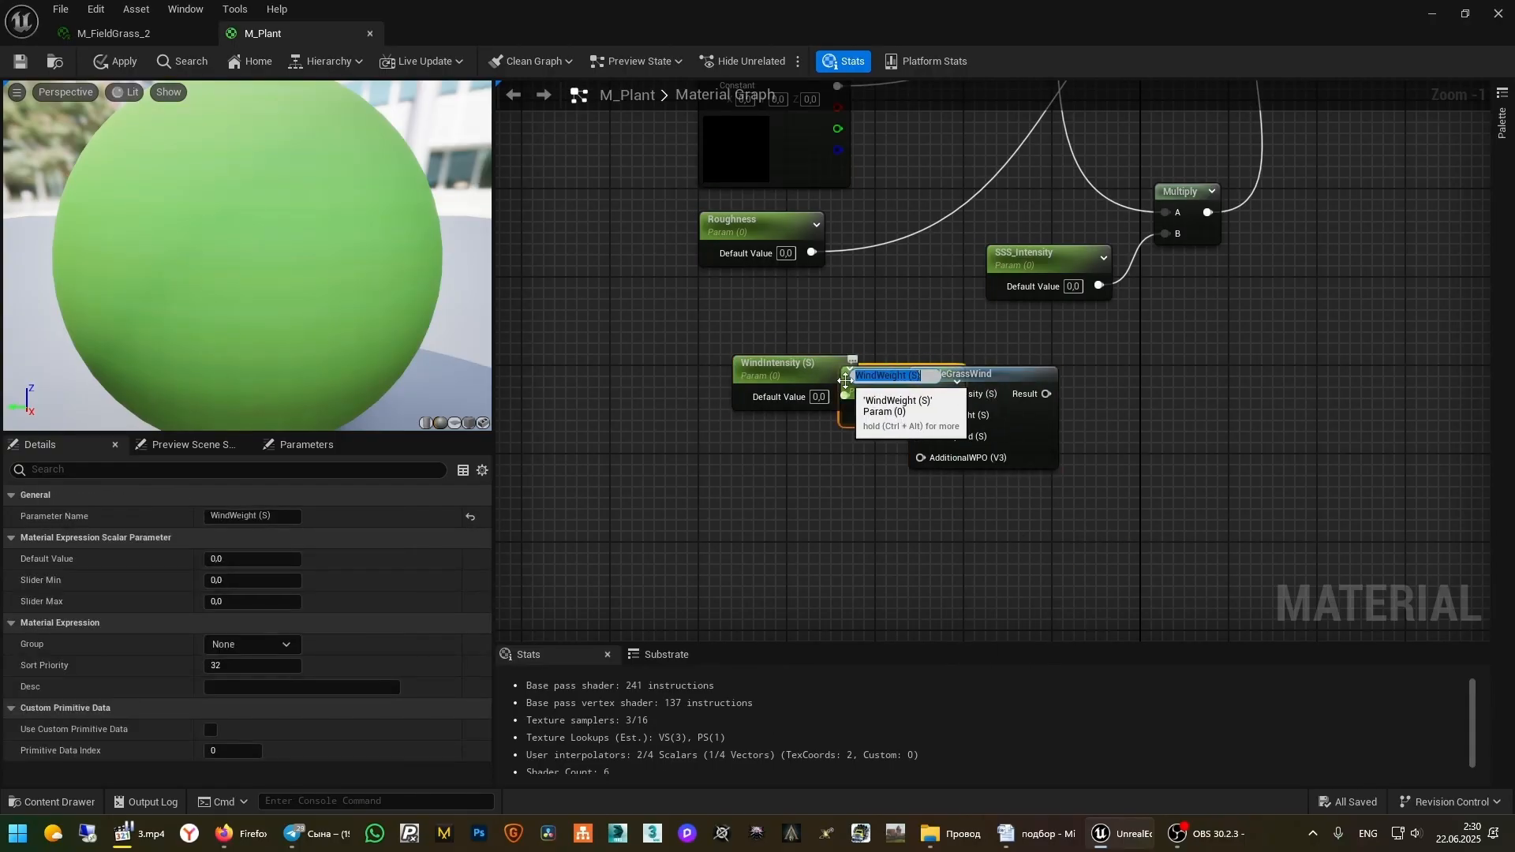
left_click_drag(906, 395, 788, 438)
left_click_drag(961, 376, 1006, 387)
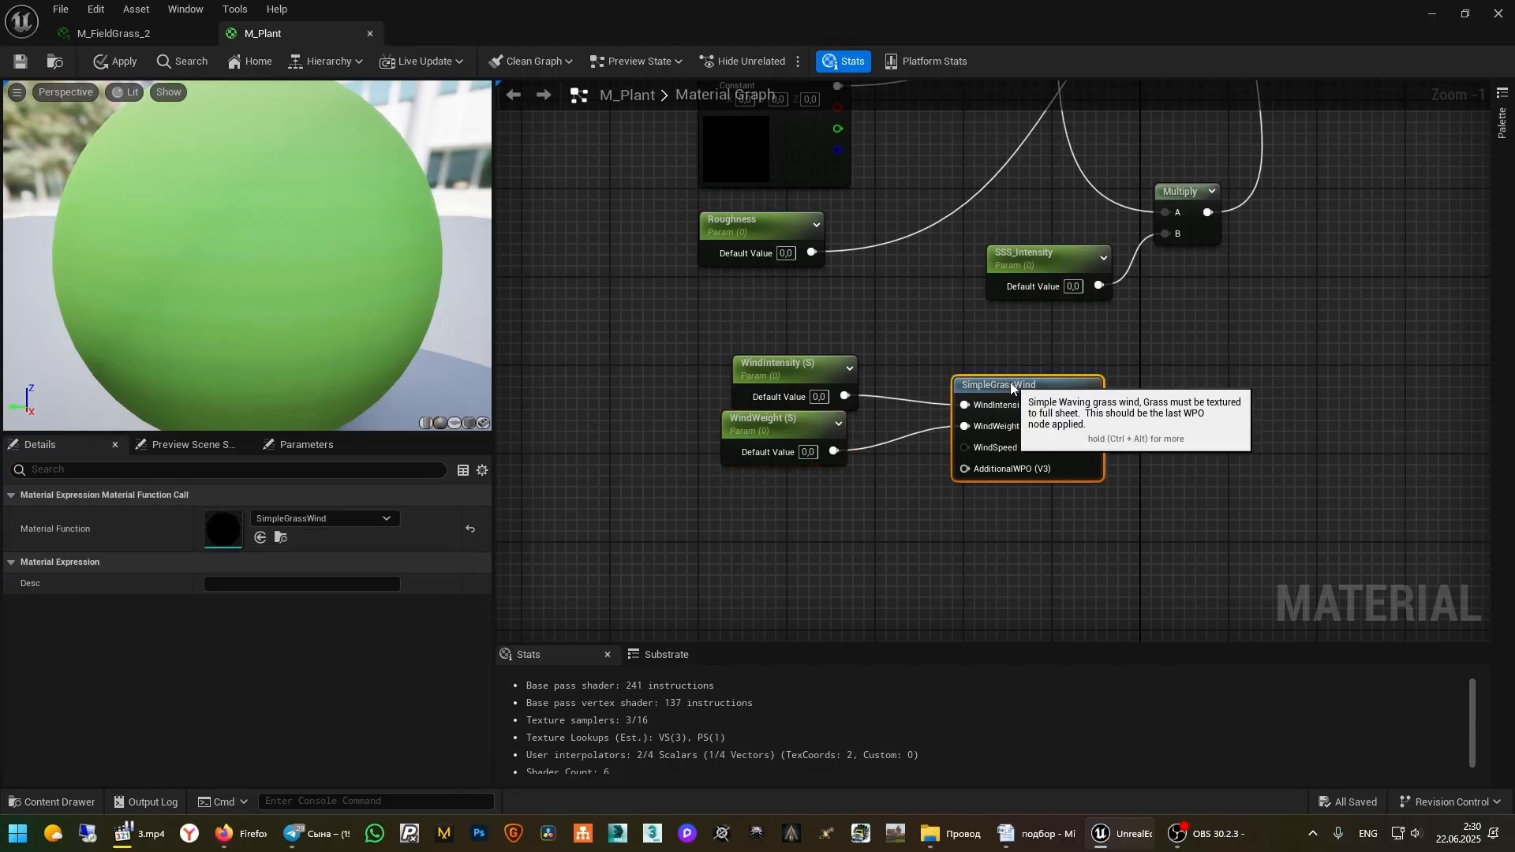
Promote the WindSpeed and AdditionalWPO inputs to parameters and stack both nodes below WindWeight
right_click(985, 446)
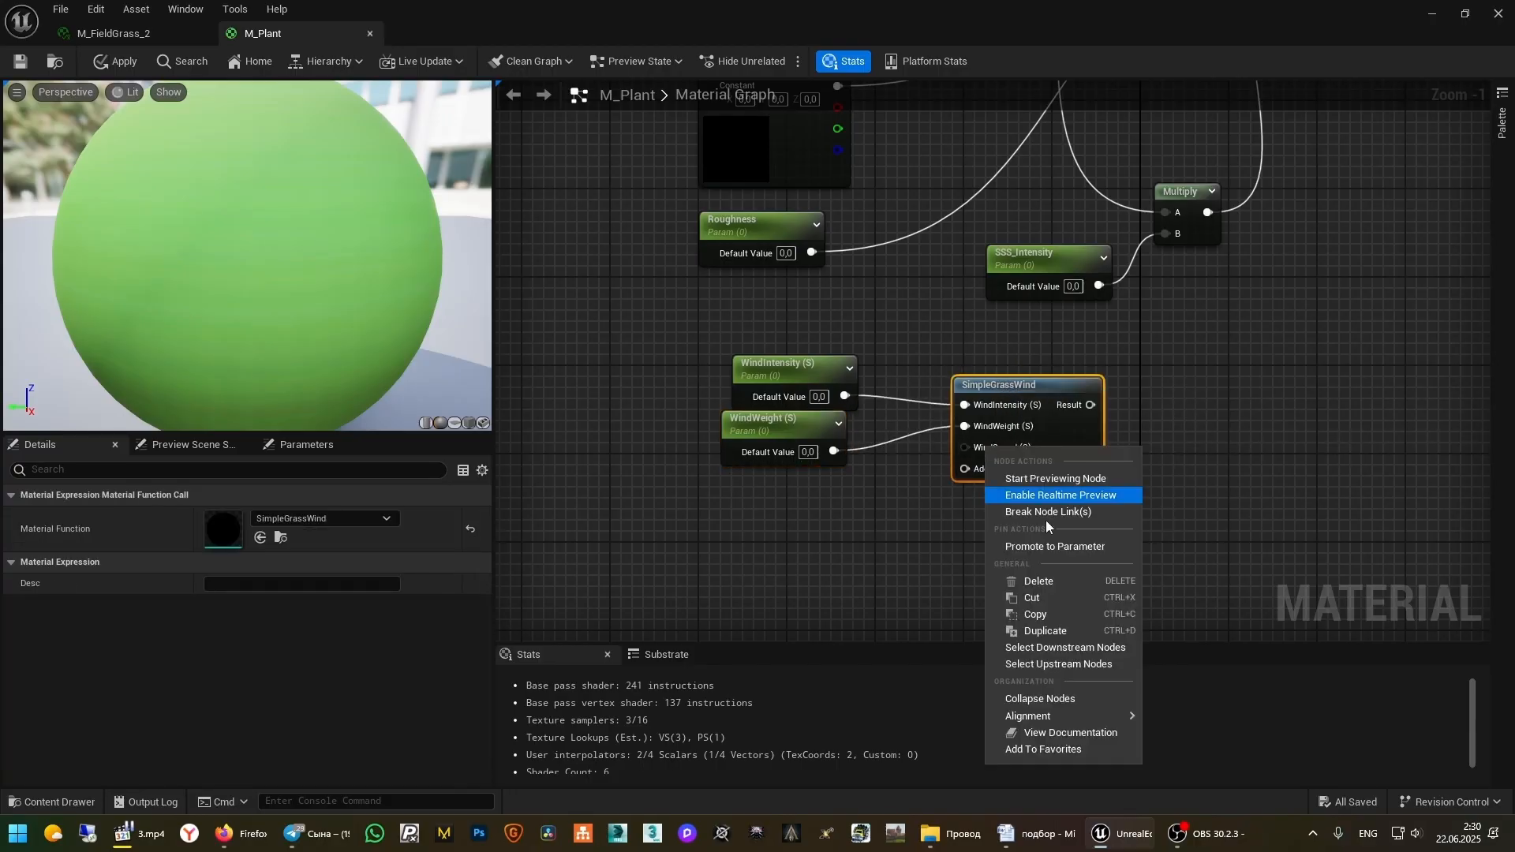
left_click(1055, 546)
left_click_drag(894, 399, 722, 490)
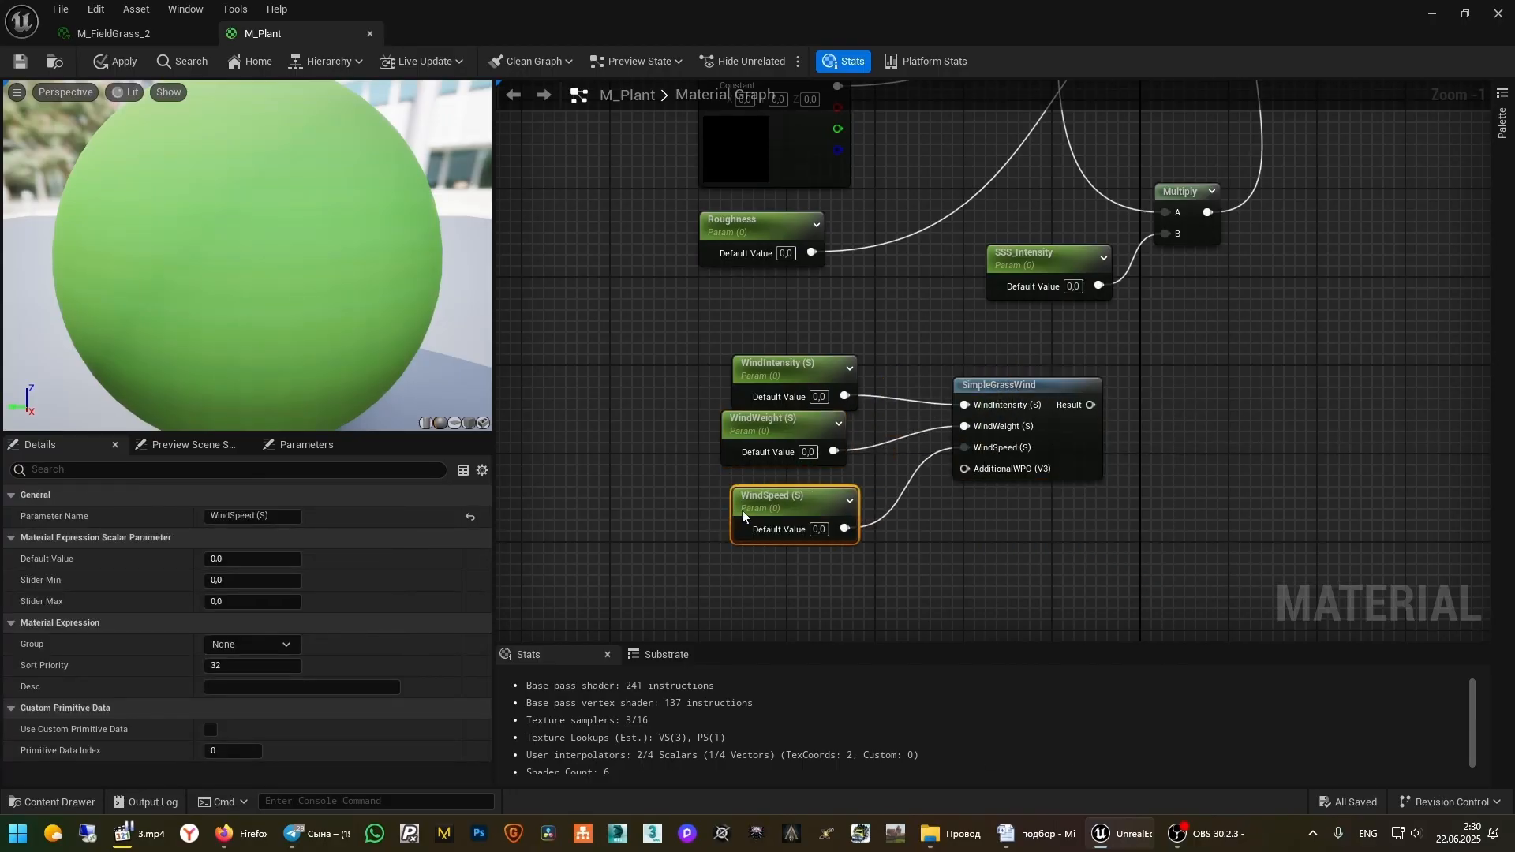
right_click(1023, 482)
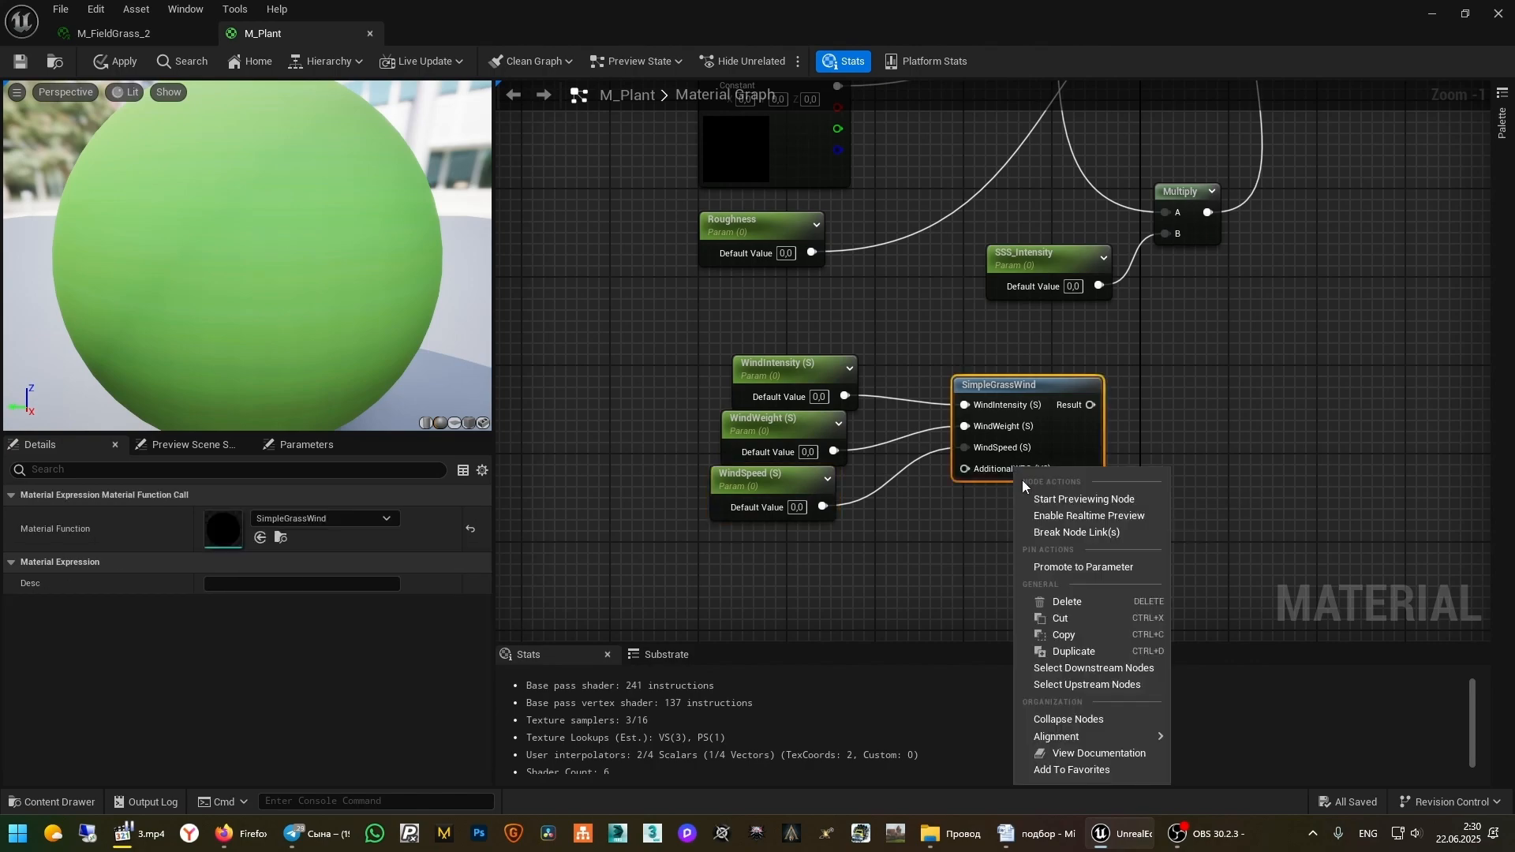
left_click(1105, 567)
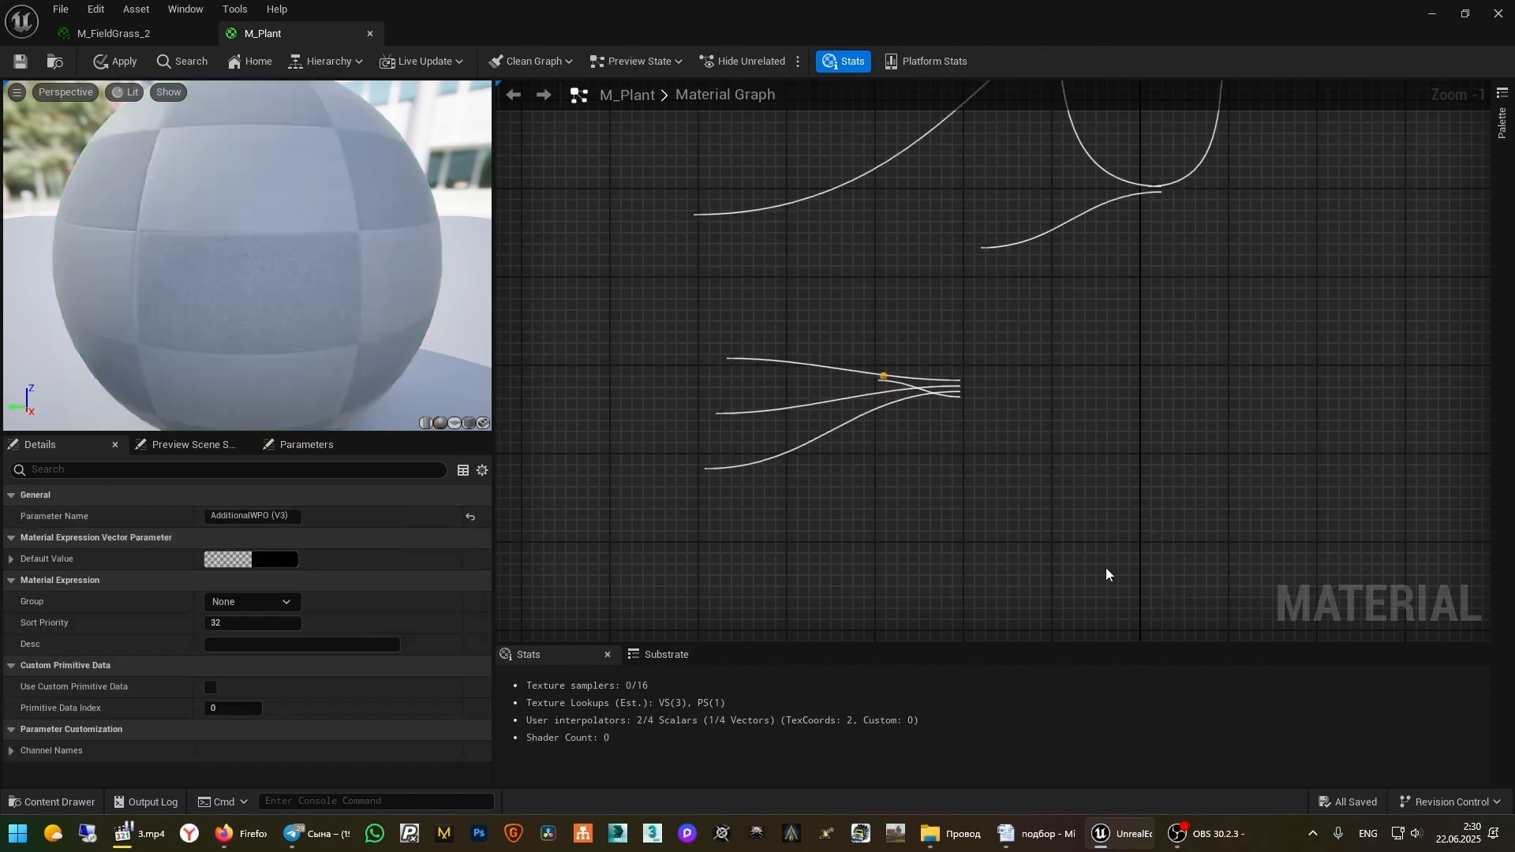
left_click_drag(892, 396, 721, 504)
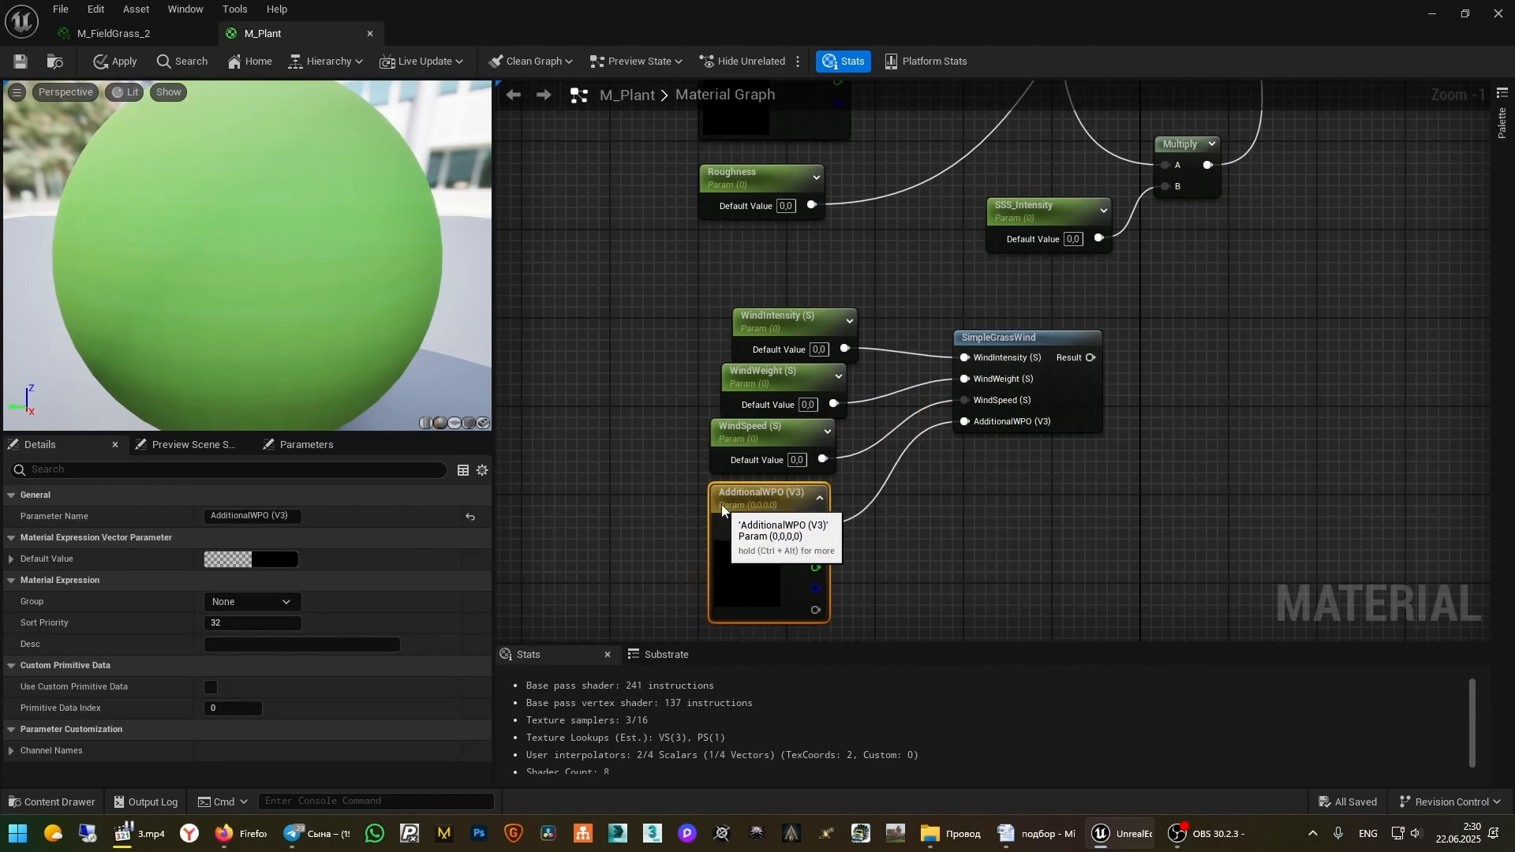
Set the default values of the WindSpeed, WindWeight and WindIntensity parameters to 0.5
right_click_drag(939, 525, 983, 551)
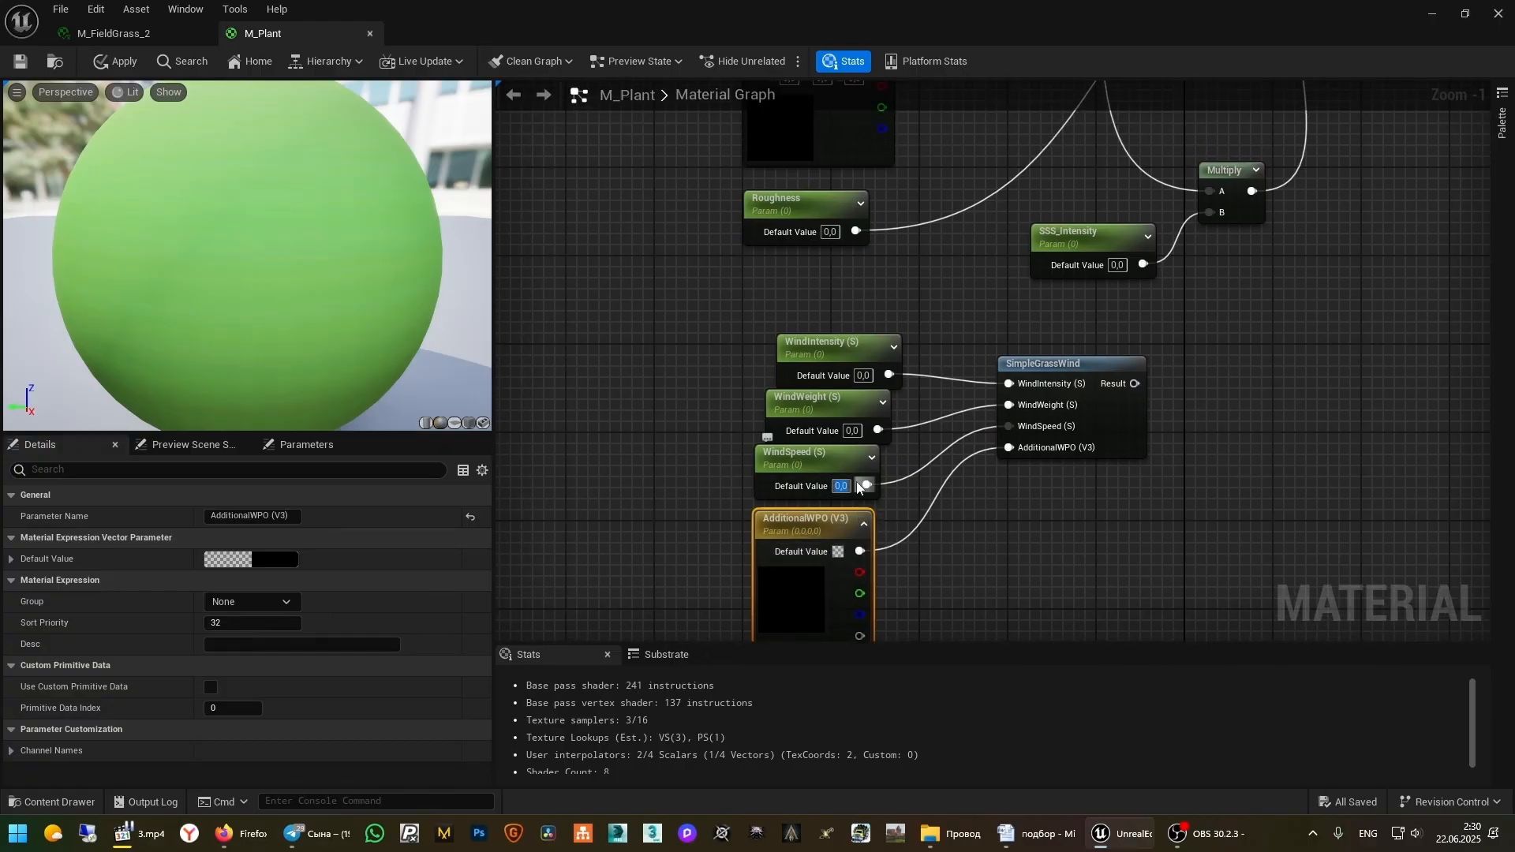
type("0,5")
key("Return")
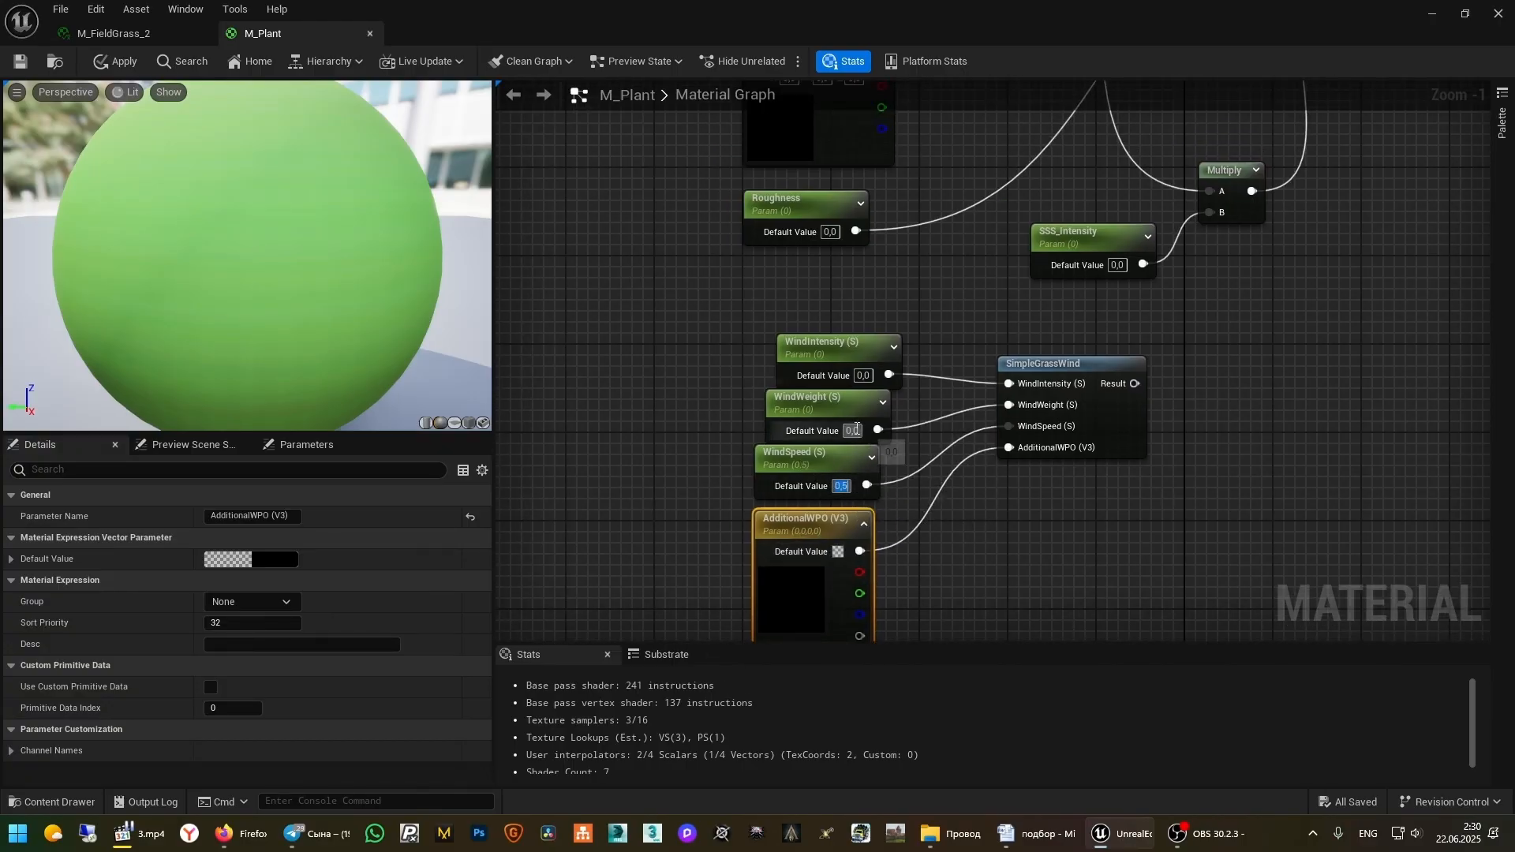
type("0,5")
key("Return")
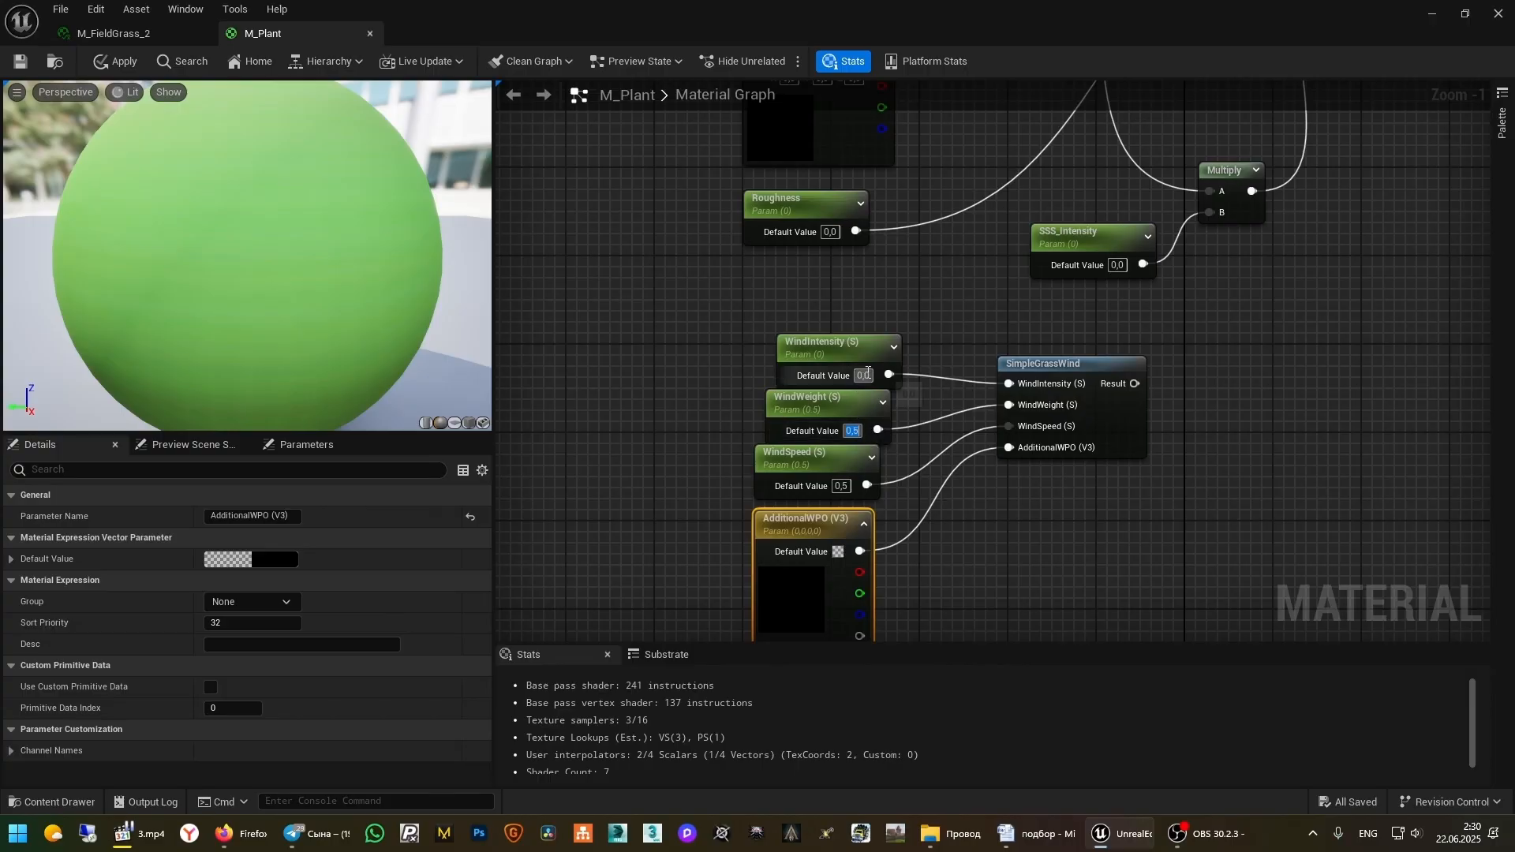
type("0,5")
key("Return")
Connect the SimpleGrassWind result to the material's World Position Offset input and save the material
right_click_drag(1389, 450, 1060, 557)
left_click_drag(806, 491, 1025, 266)
right_click_drag(906, 480, 1110, 448)
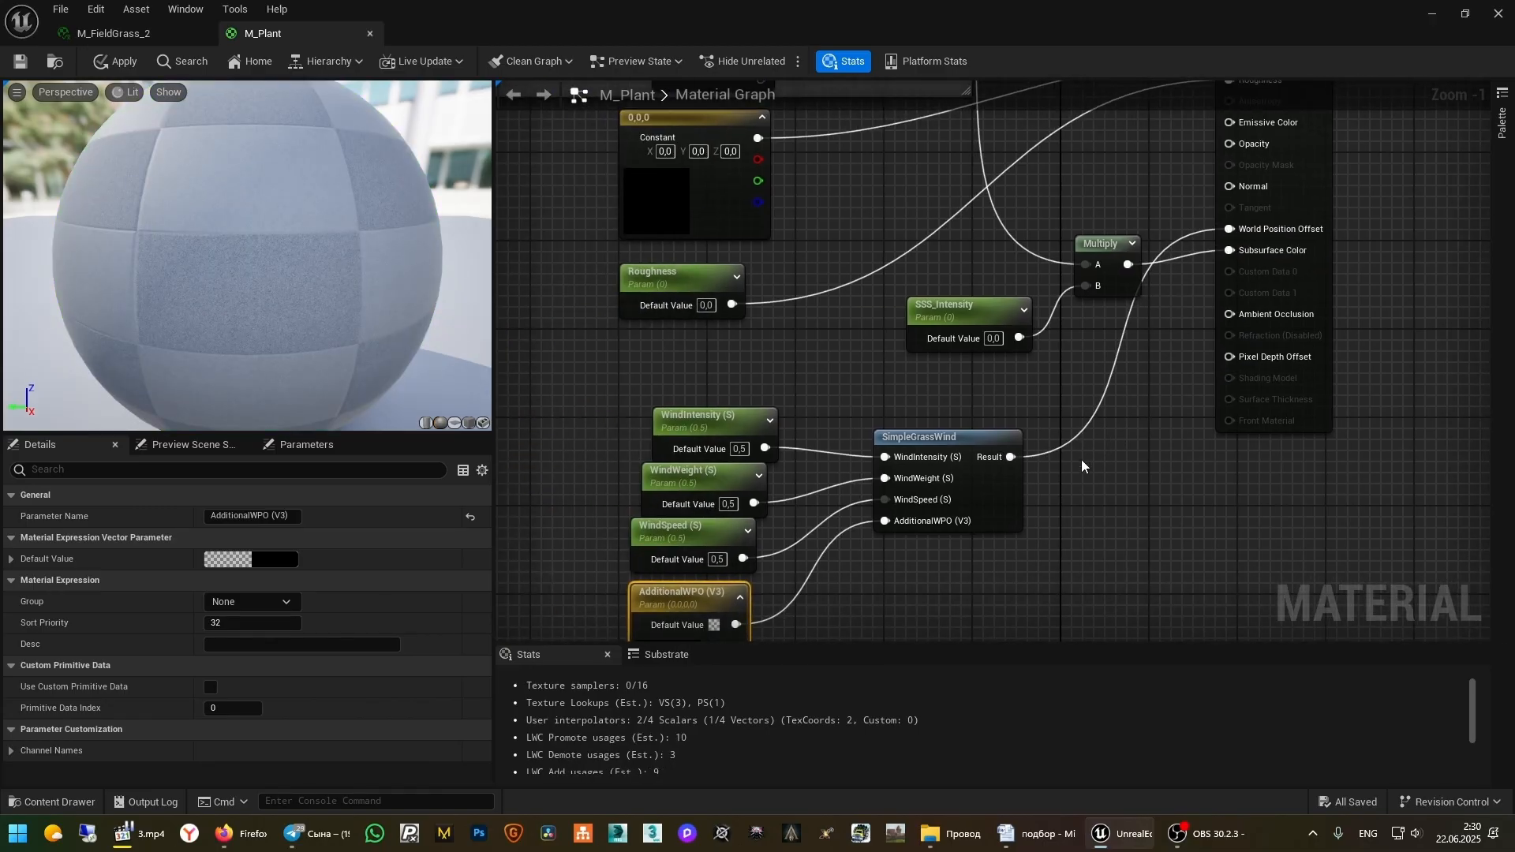
left_click(16, 60)
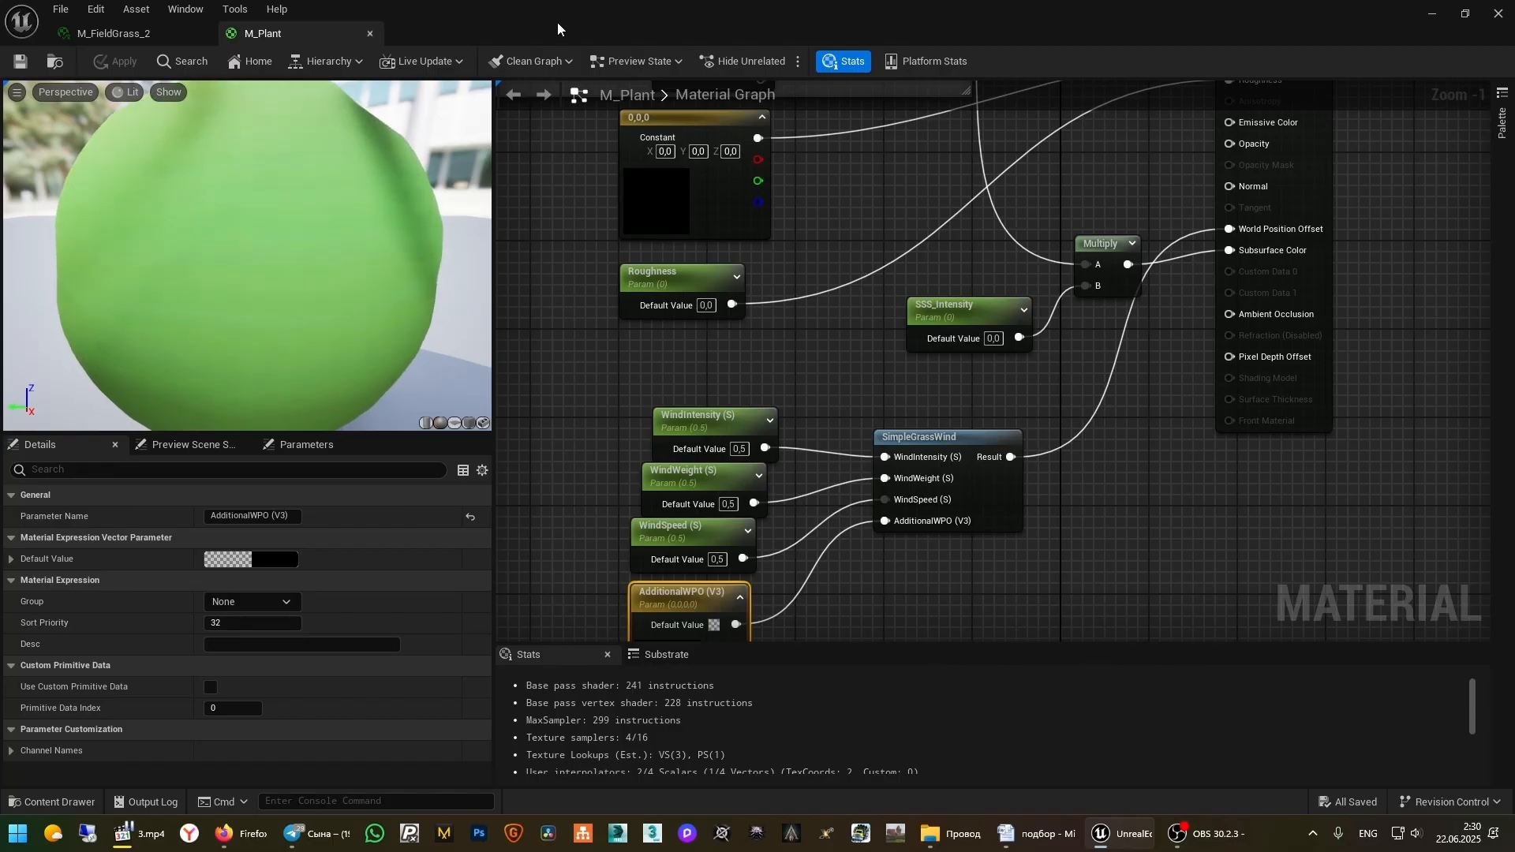
Move the material editor window off the level viewport and examine how the grass mesh sways in the wind
left_click_drag(557, 22, 985, 438)
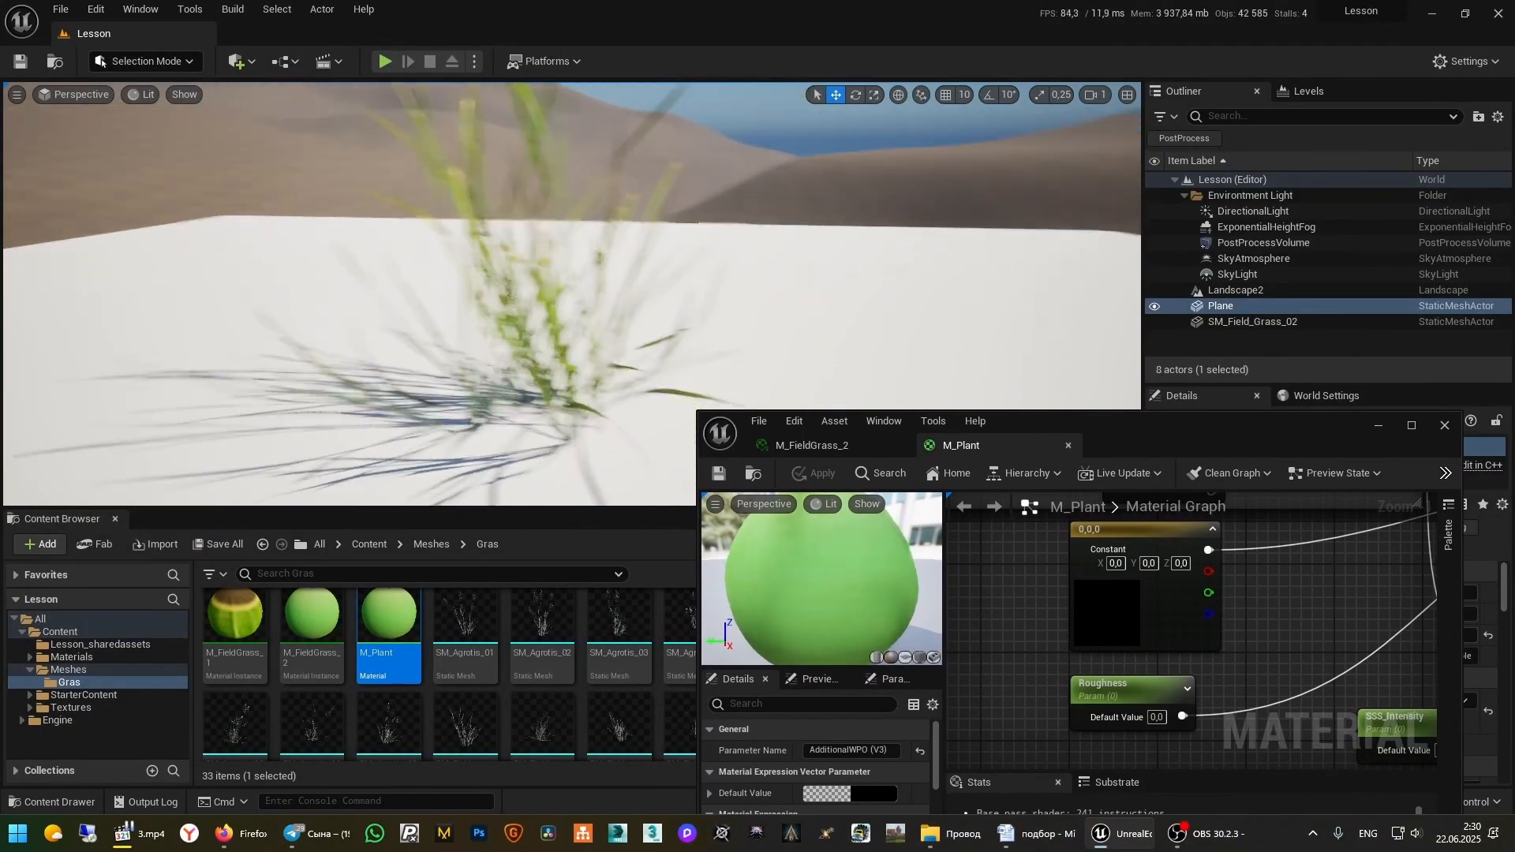
right_click_drag(521, 299, 364, 164)
left_click(363, 164)
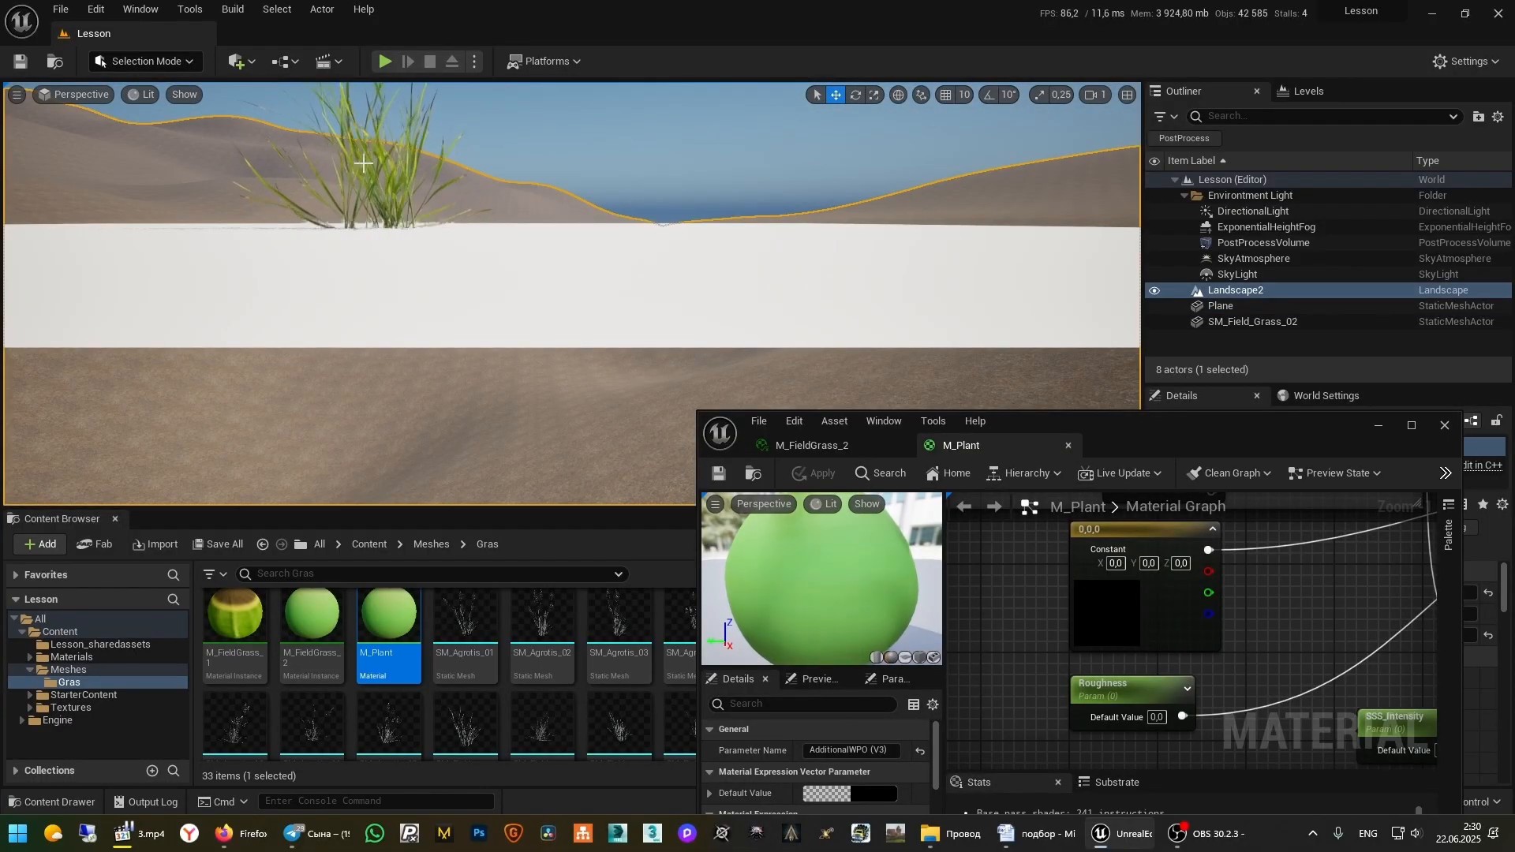
left_click(364, 163)
key("f")
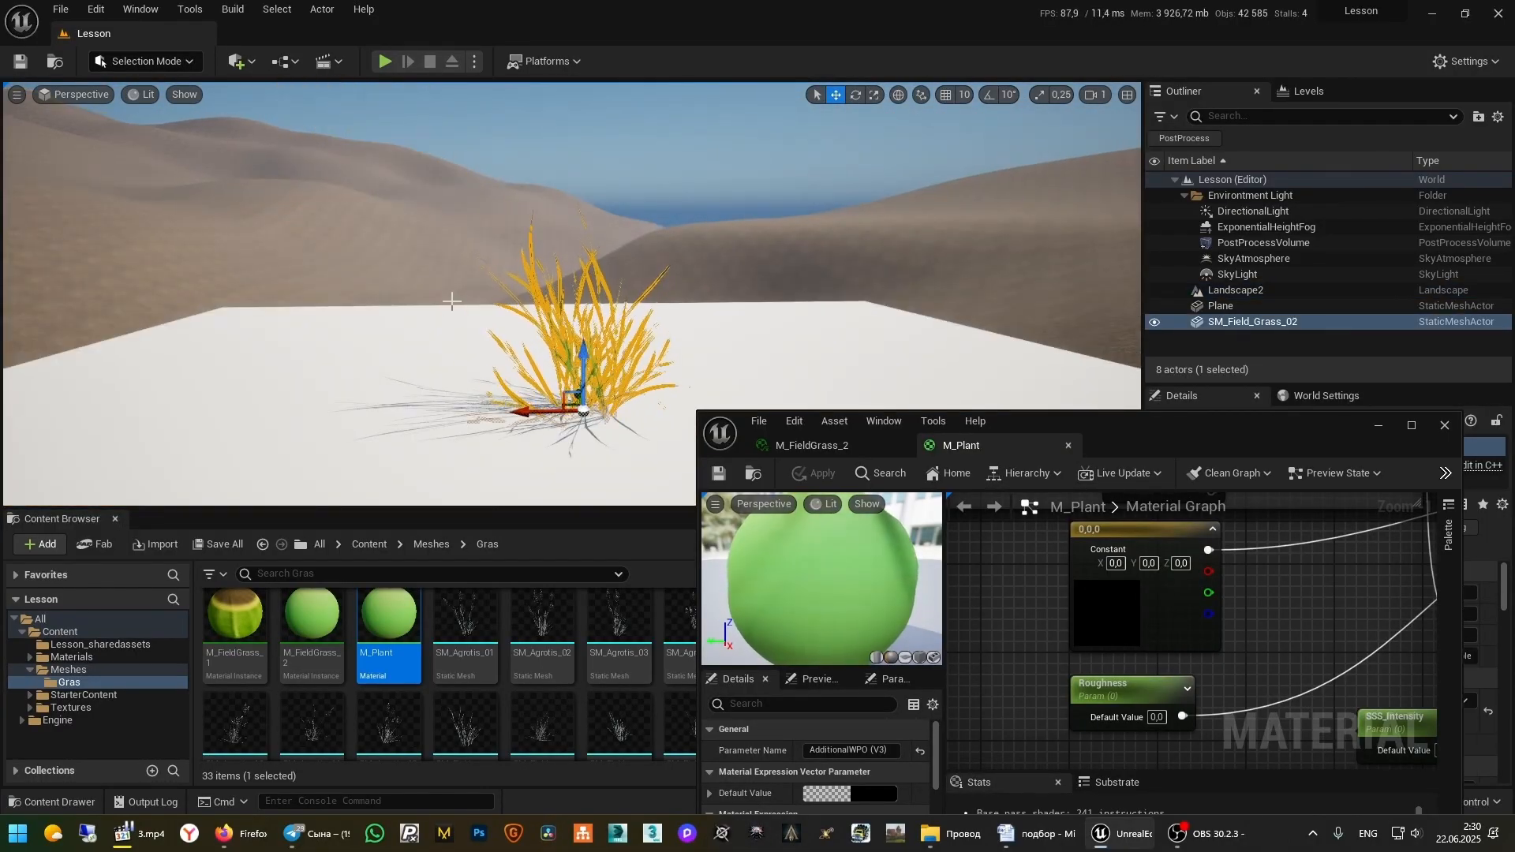
left_click_drag(451, 302, 680, 337, "alt")
left_click(662, 366)
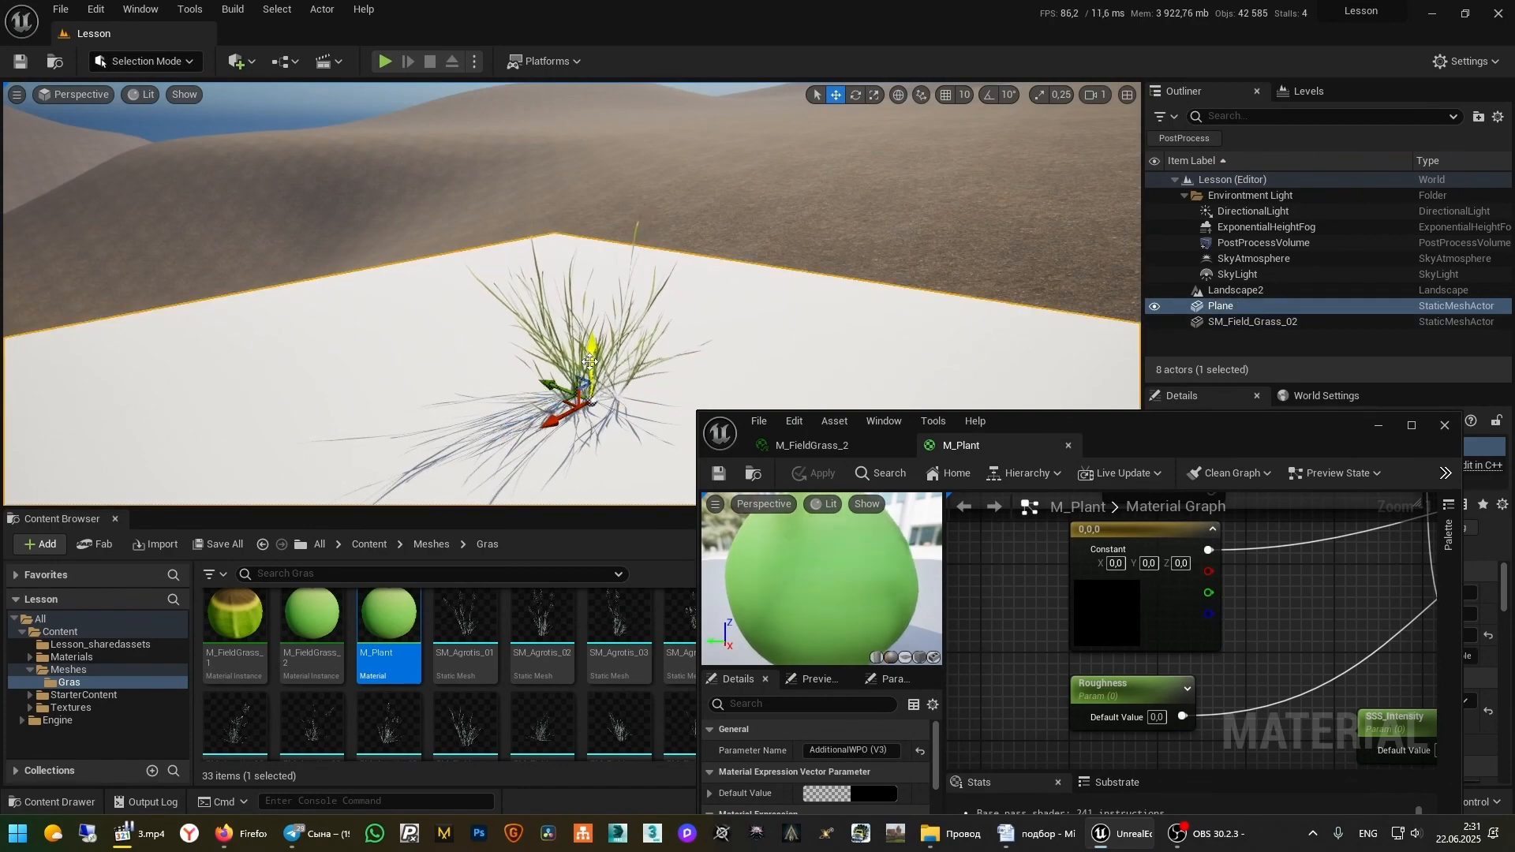
left_click_drag(590, 362, 591, 325, "alt")
key("ctrl+z")
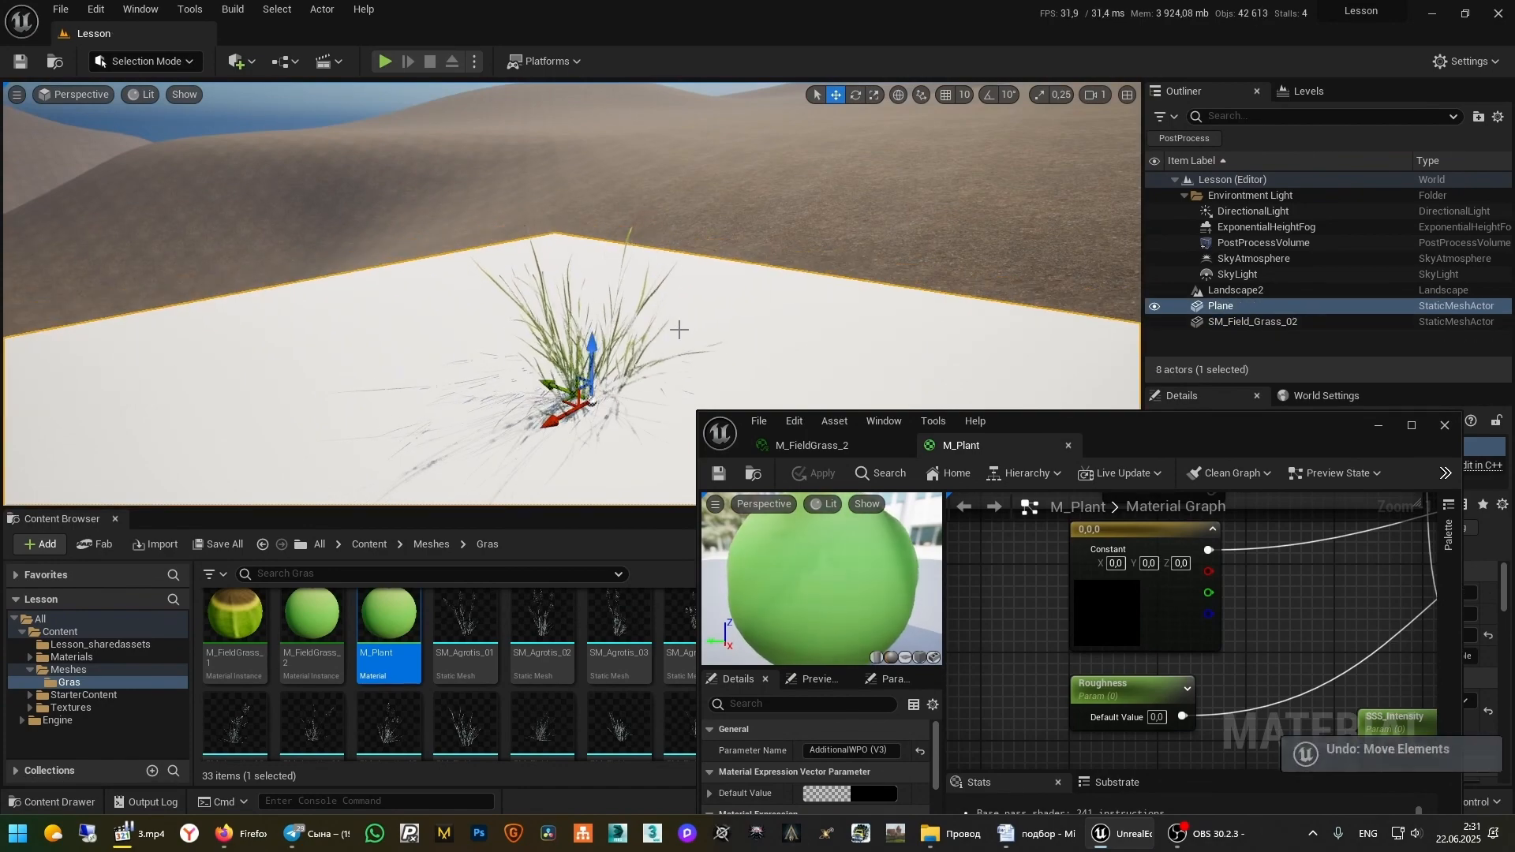
mouse_move(504, 324)
right_mouse_down()
mouse_move(706, 291)
mouse_move(507, 334)
right_mouse_up()
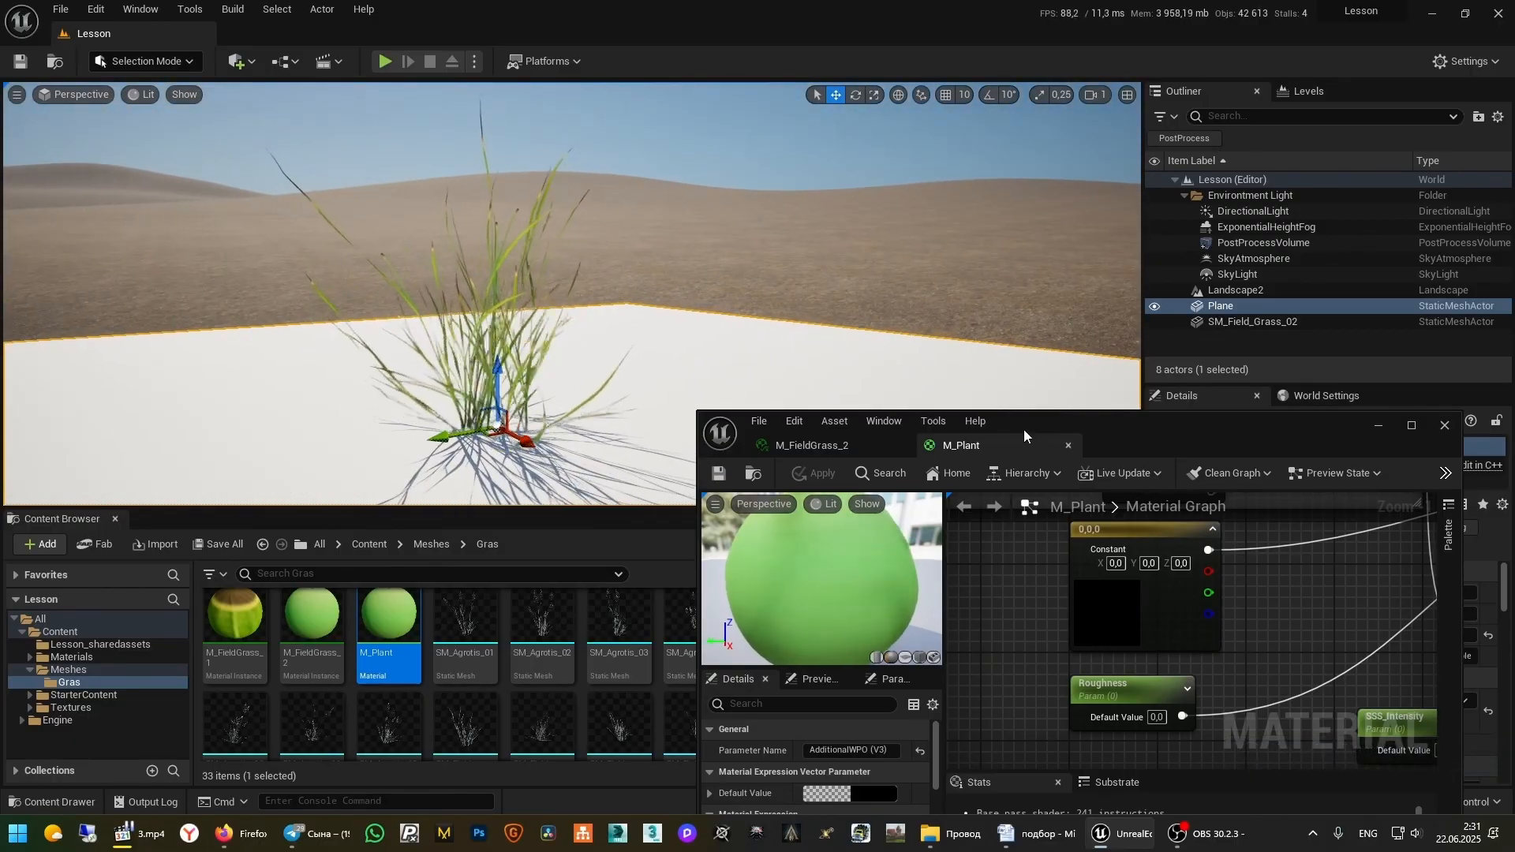
Arrange the material editor beside the grass view and set the WindWeight default value to 0.2
left_click_drag(1029, 414, 996, 153)
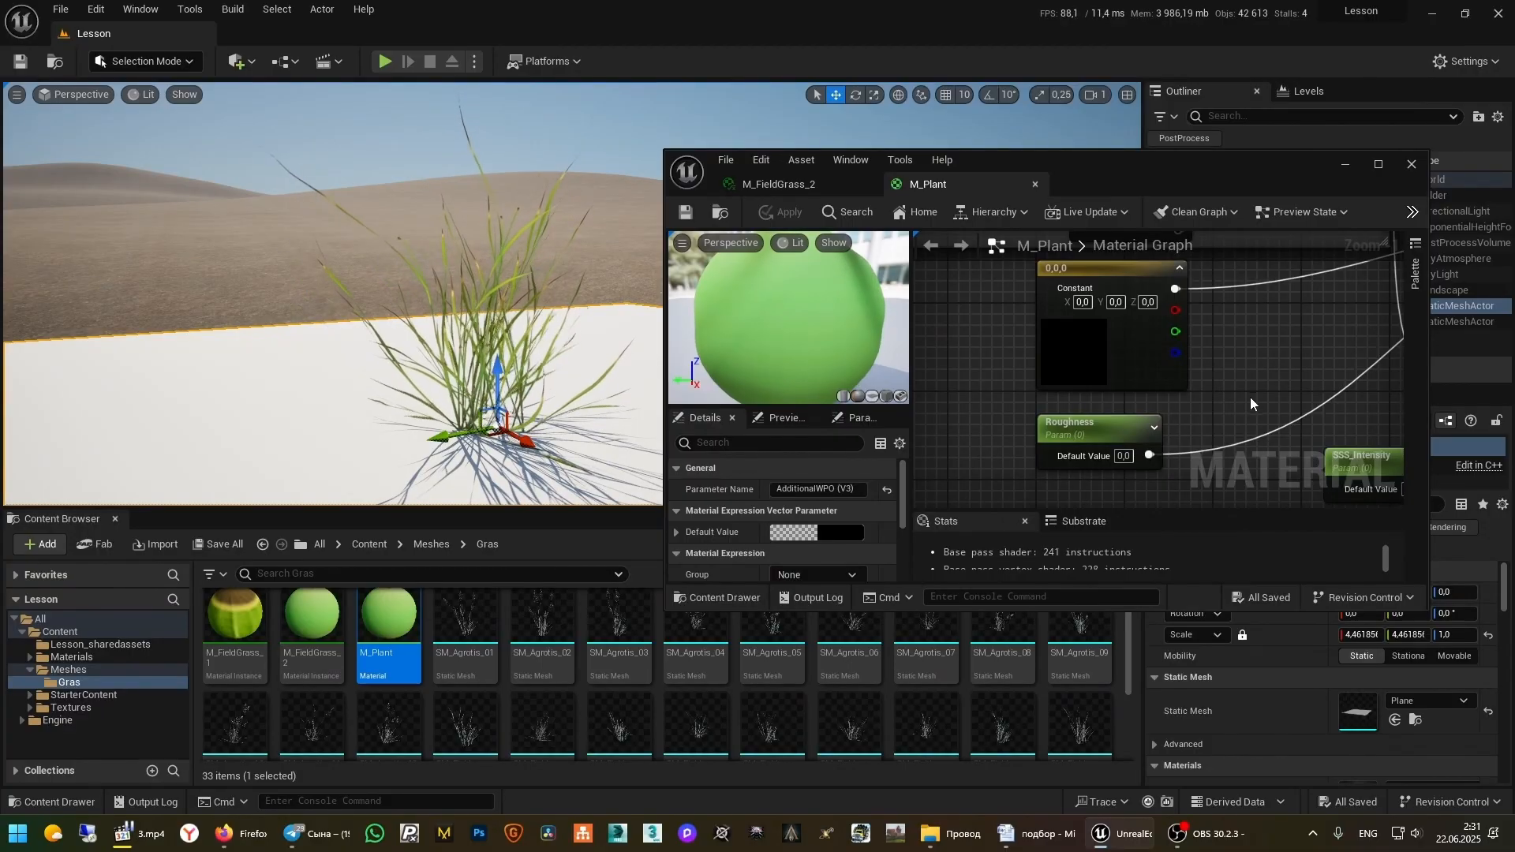
right_click_drag(1250, 396, 1132, 292)
right_click_drag(1099, 431, 1140, 311)
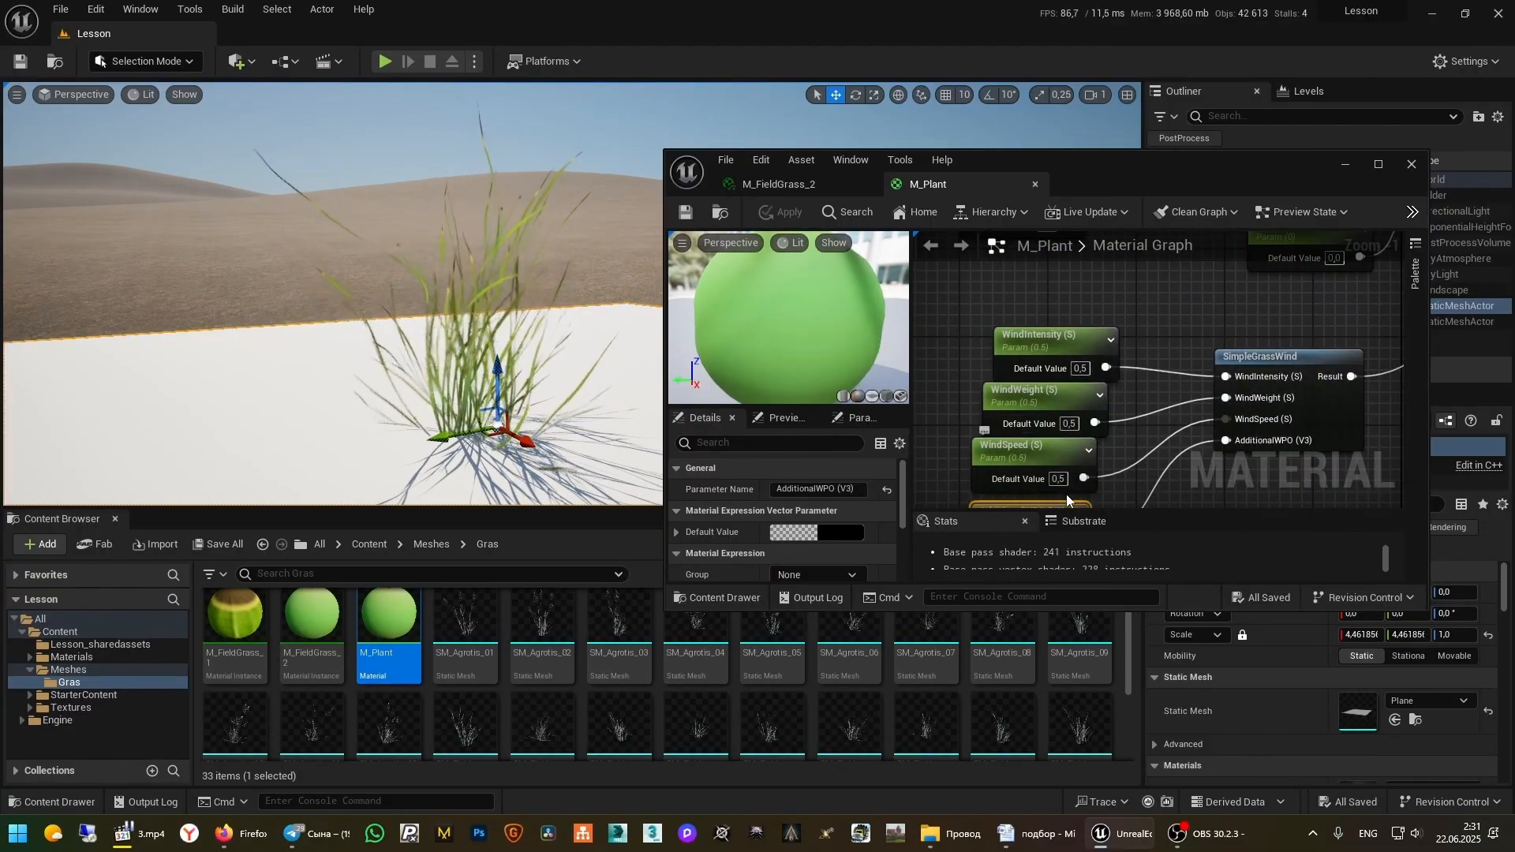
left_click(1070, 423)
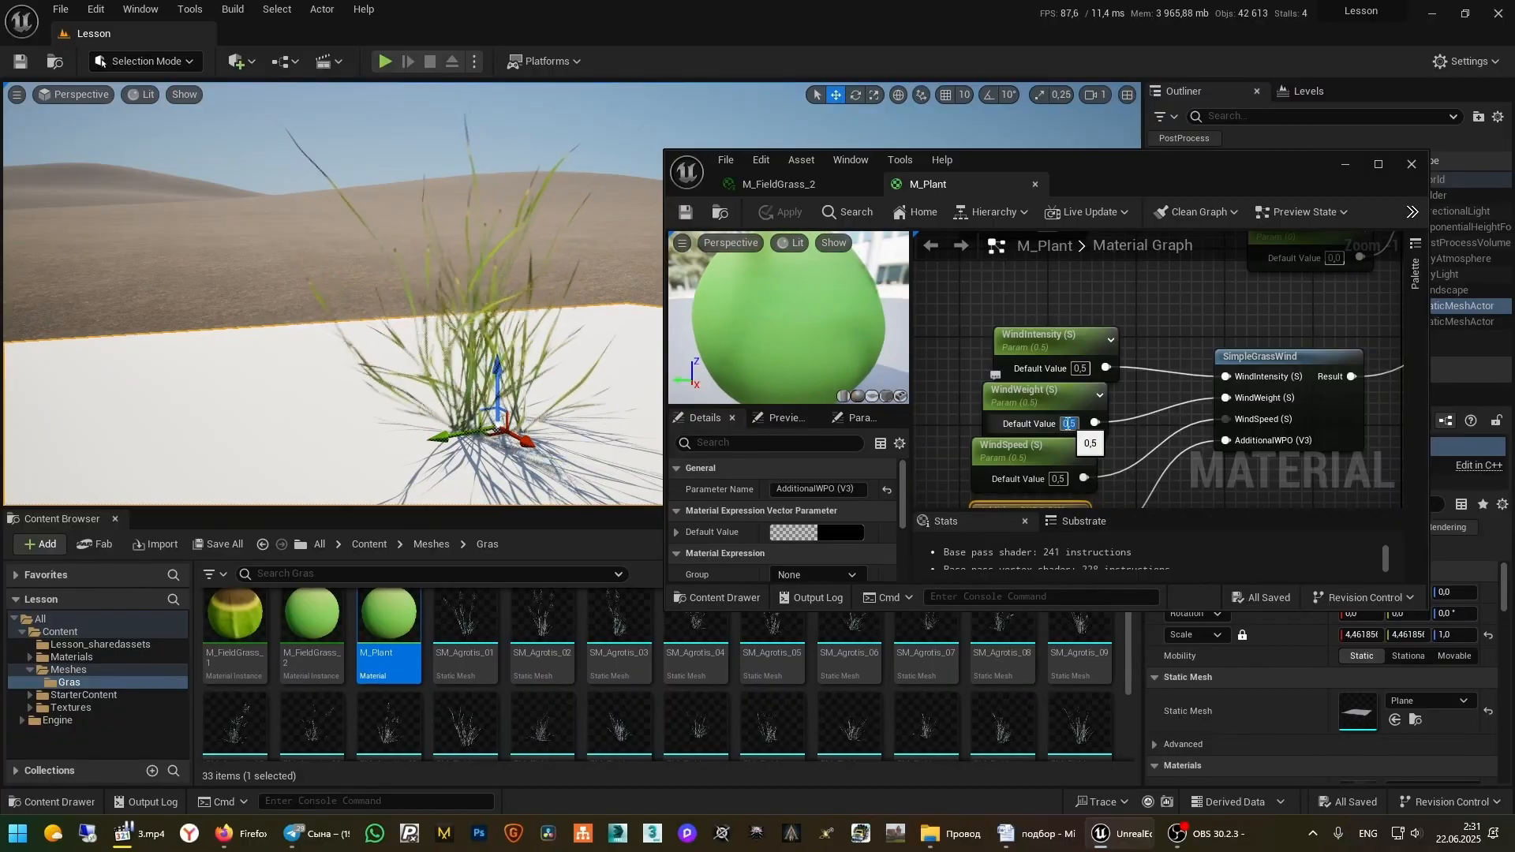
type("0,2")
key("Return")
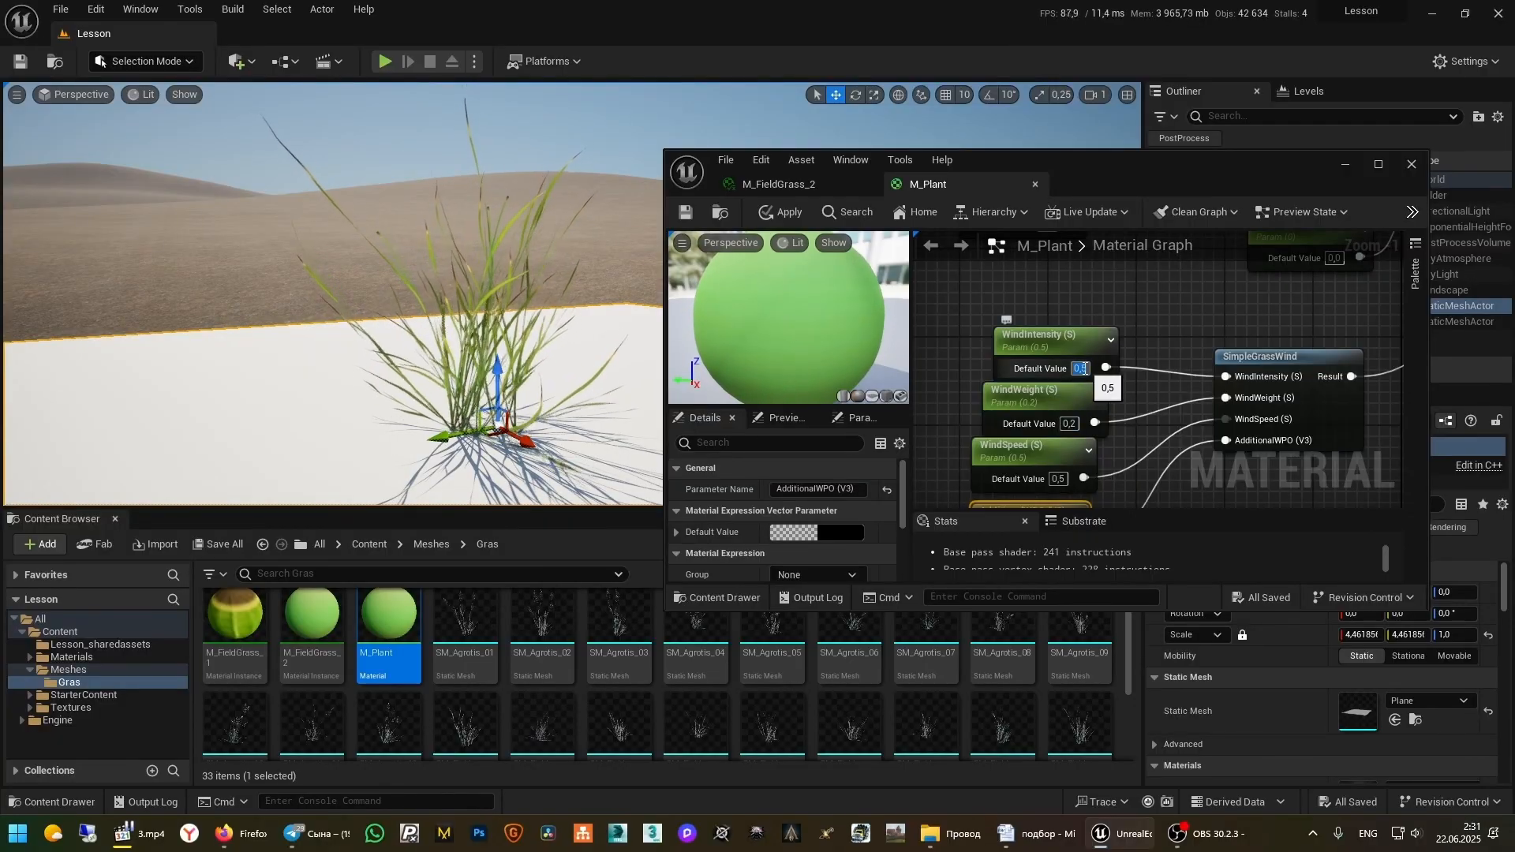
Try default values of 0.2 and 0.3 for the WindIntensity parameter
type("2")
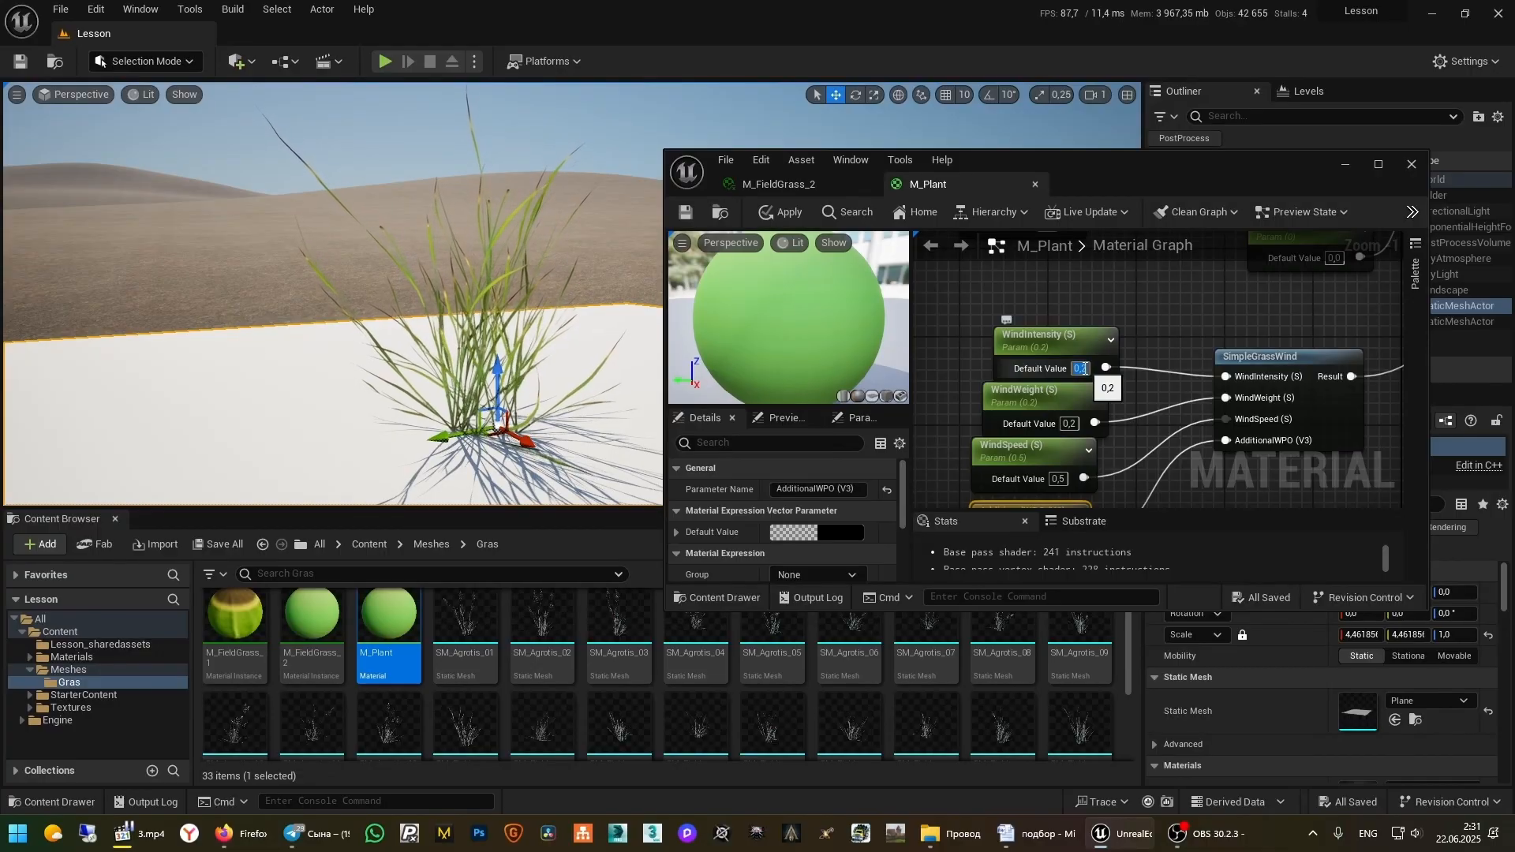
type("0,3")
key("Return")
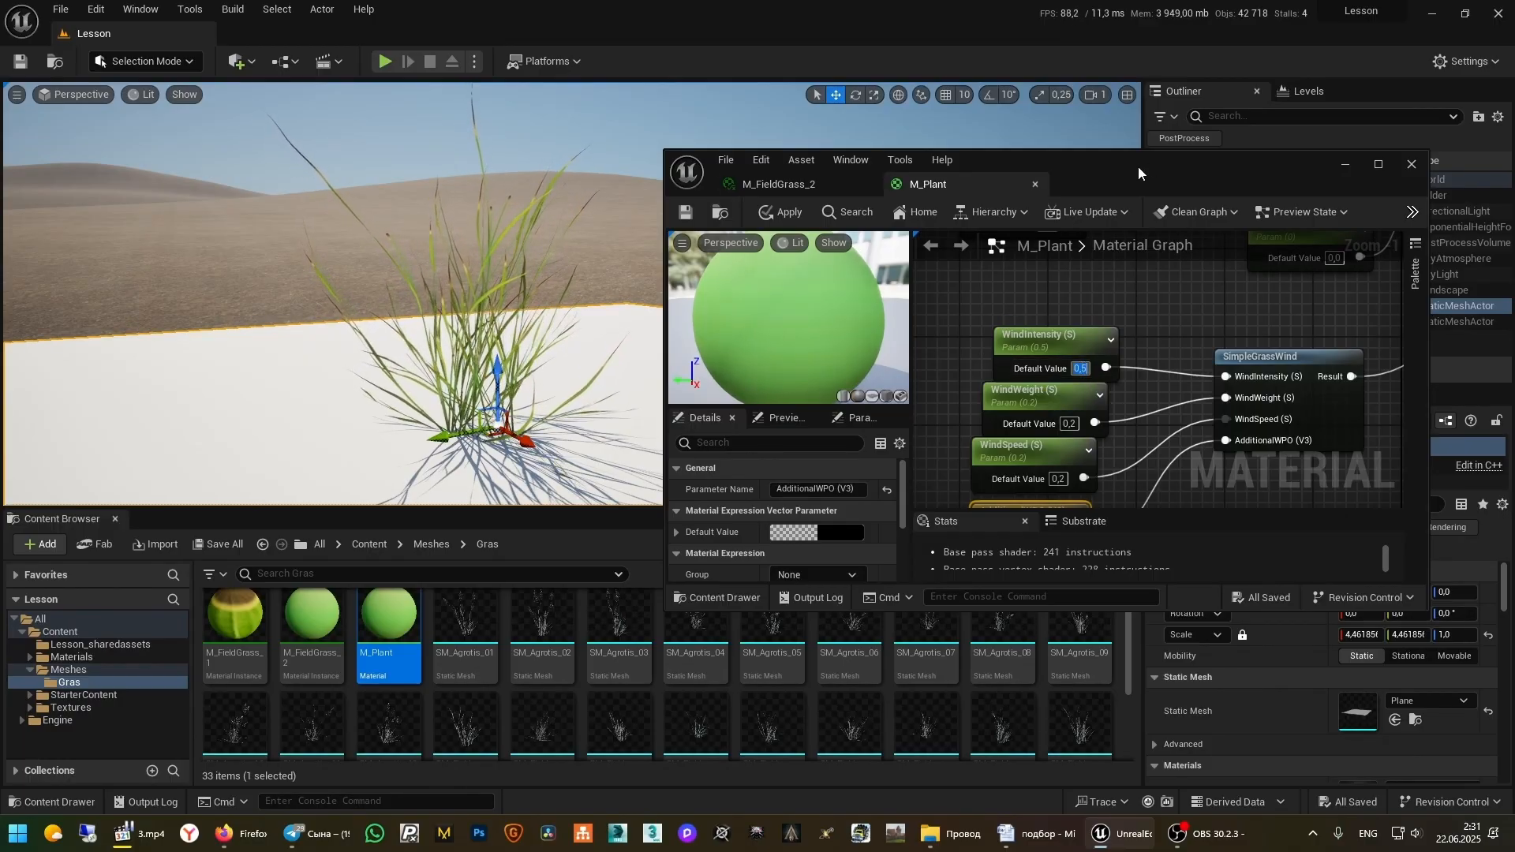
Save the M_Plant material and frame the grass mesh in the level viewport
left_click_drag(1139, 167, 1052, 153)
left_click(600, 200)
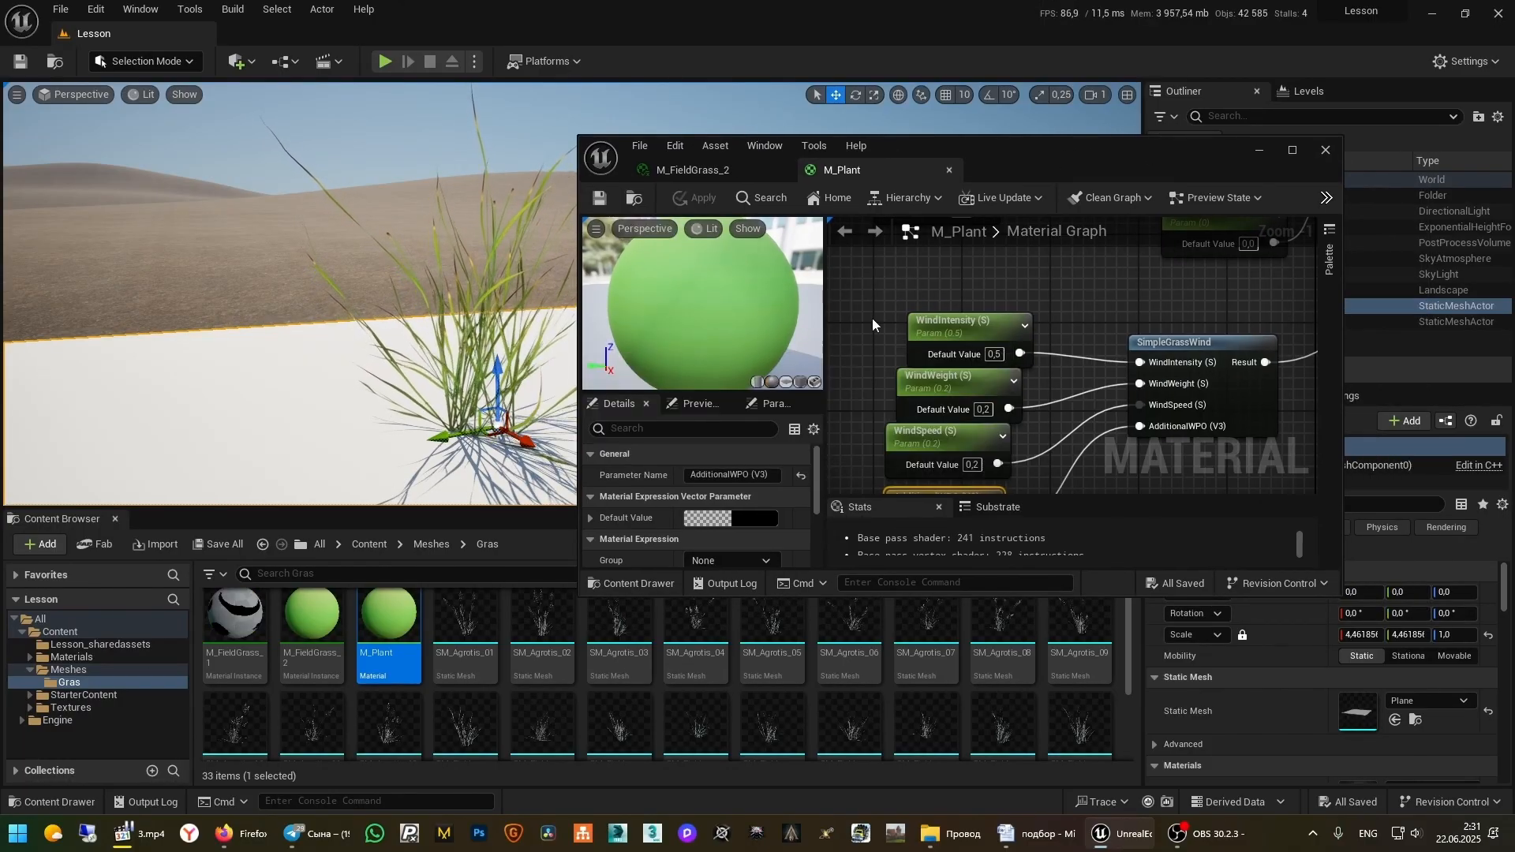
right_click_drag(323, 350, 295, 412)
scroll(292, 403, "down", 2)
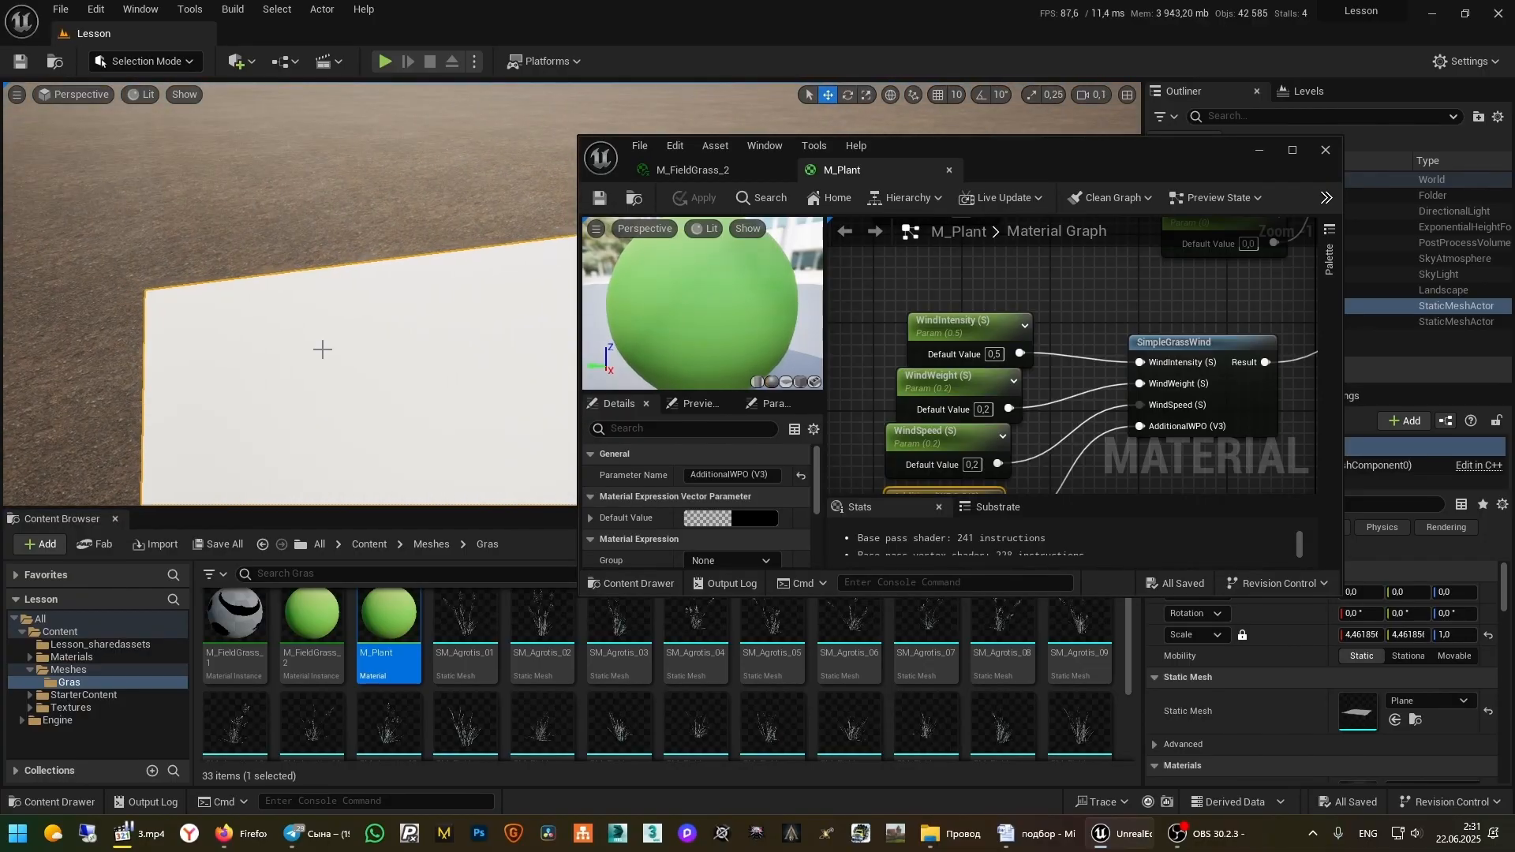
key("f")
right_click_drag(338, 334, 398, 361)
scroll(344, 211, "up", 3)
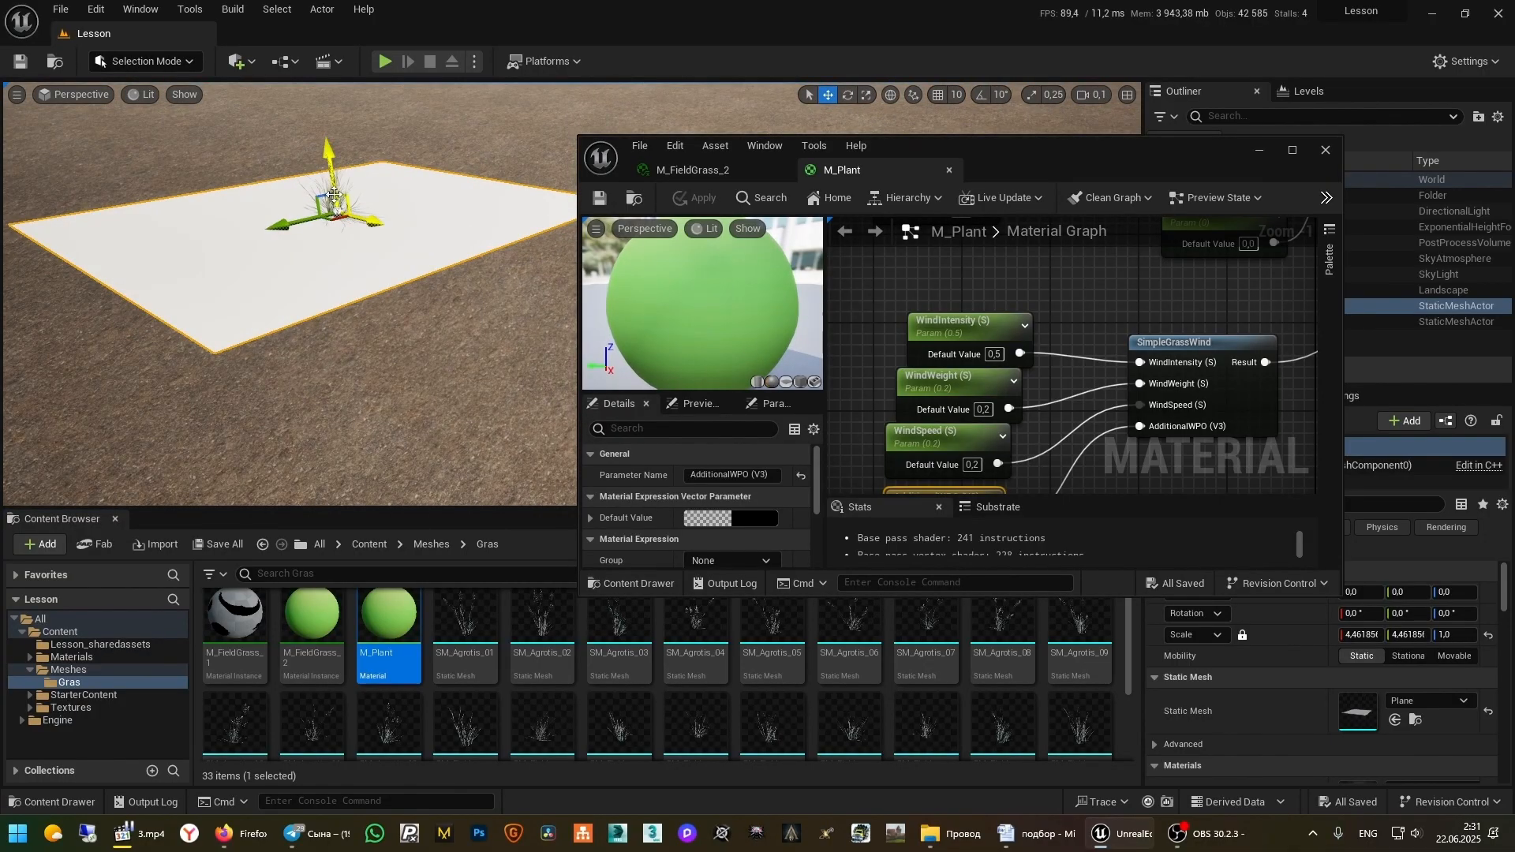
left_click(326, 191)
key("f")
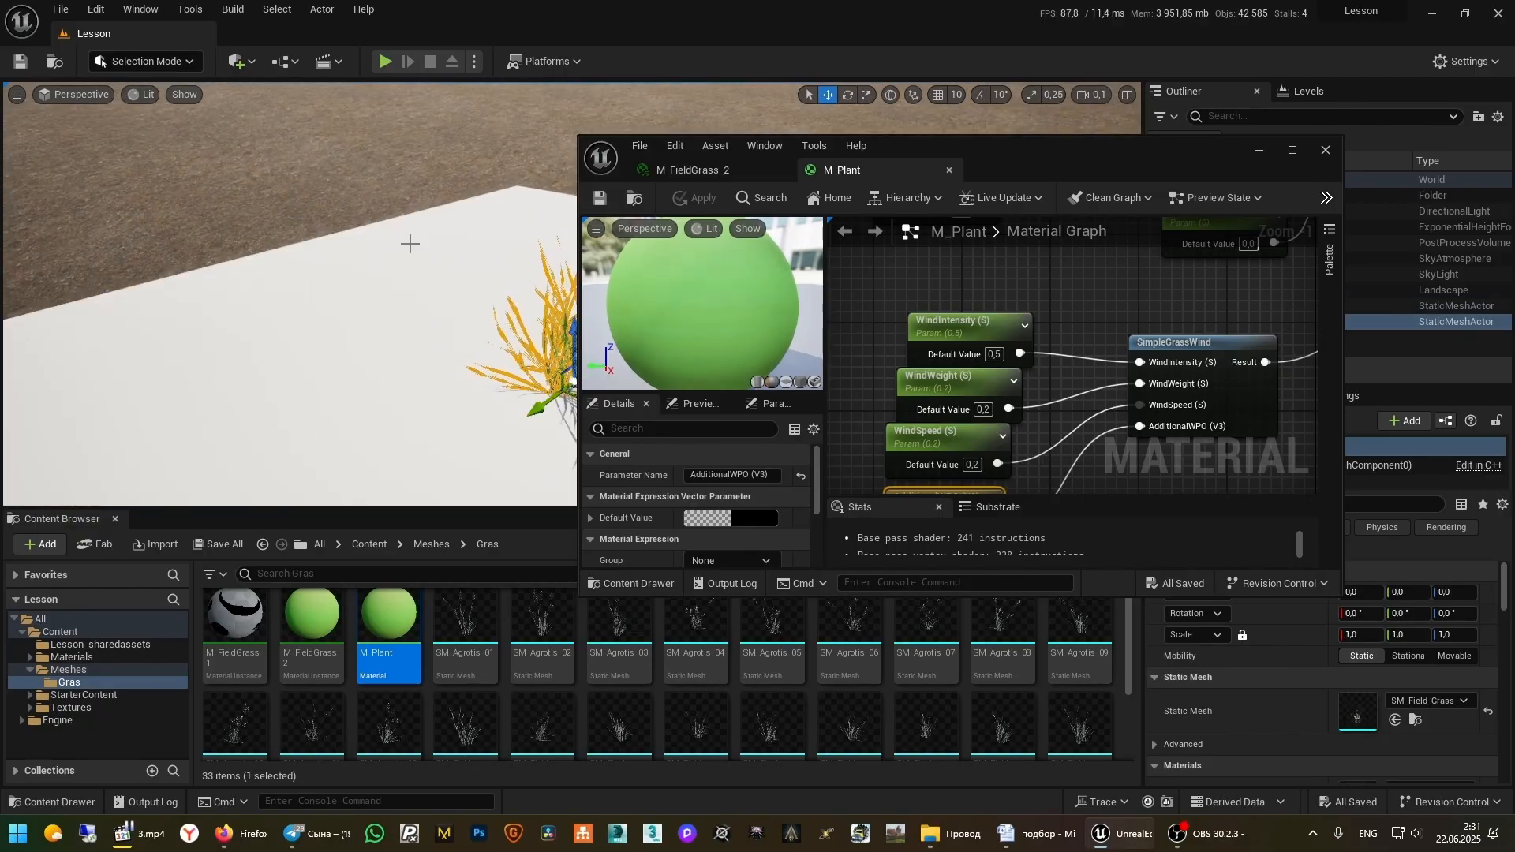
right_click_drag(363, 292, 472, 339)
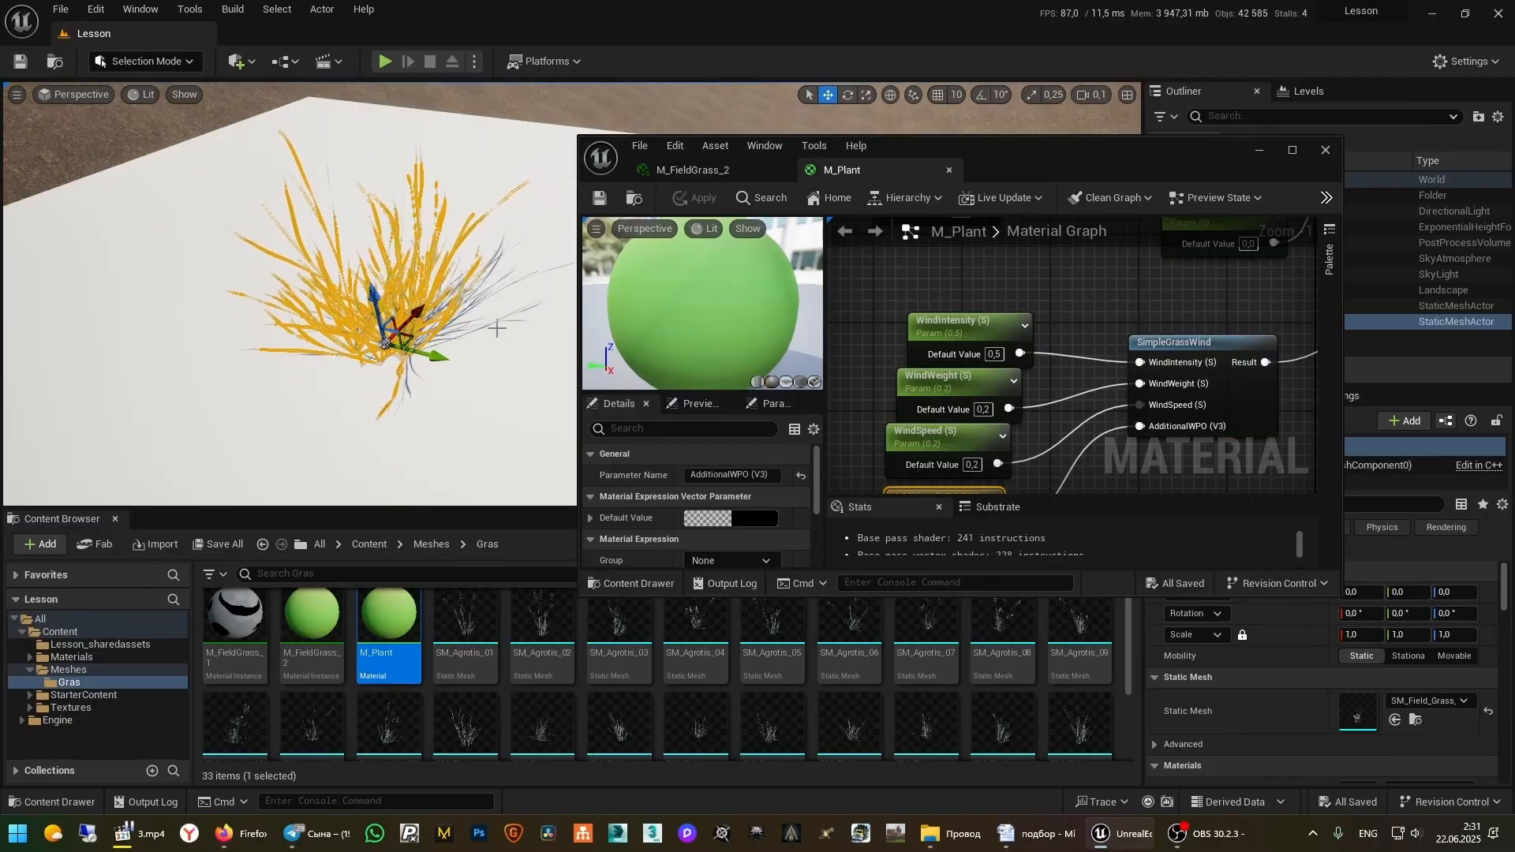
Examine up close how the base of the grass mesh moves where it meets the ground plane
left_click(419, 350)
scroll(416, 350, "up", 4)
scroll(237, 355, "down", 3)
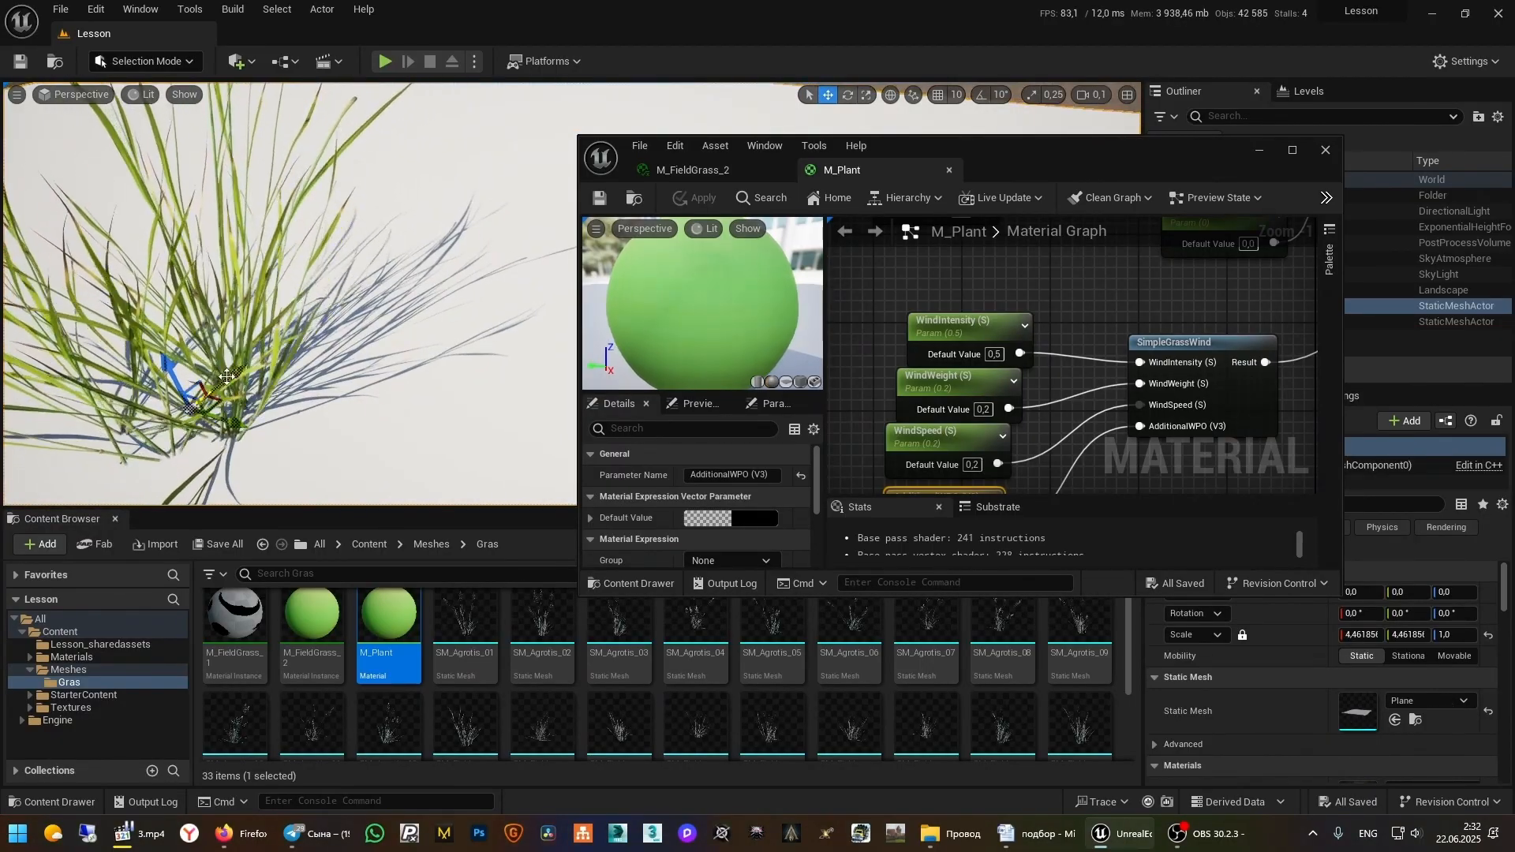
left_click_drag(214, 376, 221, 308)
key("e")
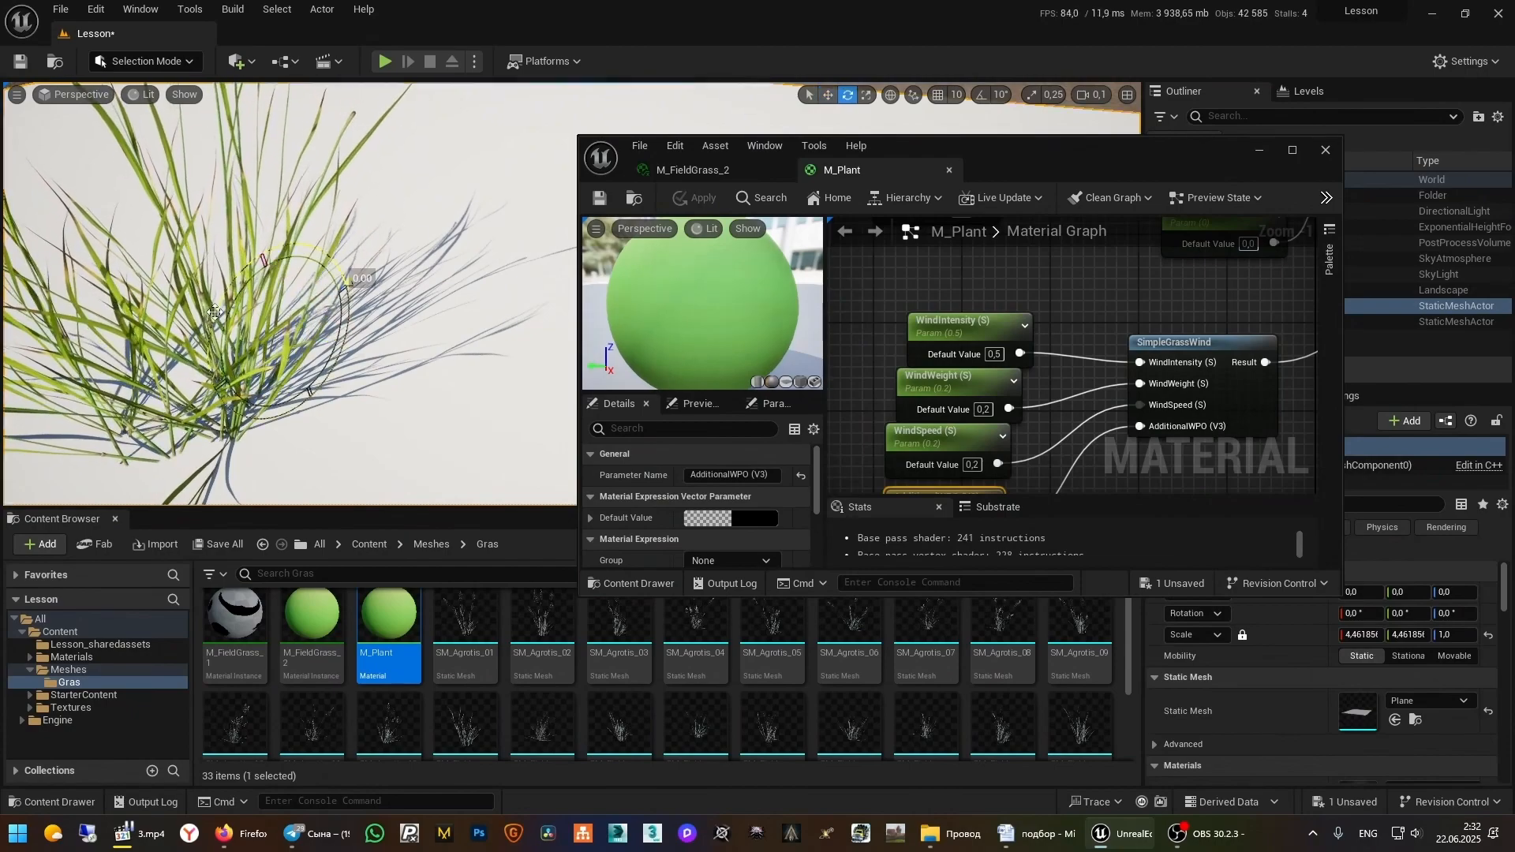
right_click_drag(337, 317, 330, 371)
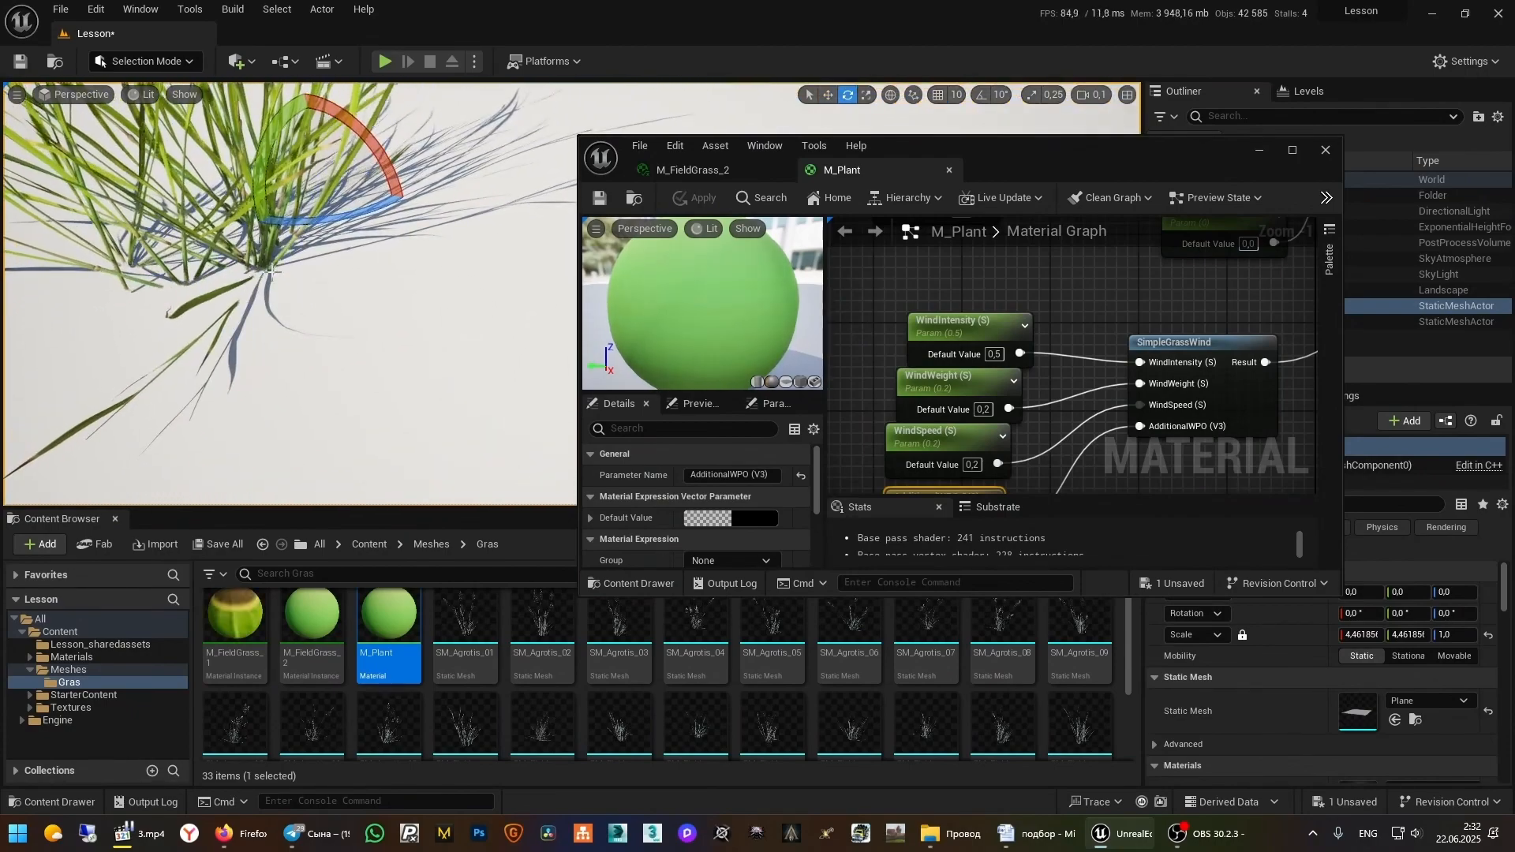
Maximize the material editor and move the SimpleGrassWind node with its four parameters farther from the material output
double_click(1023, 149)
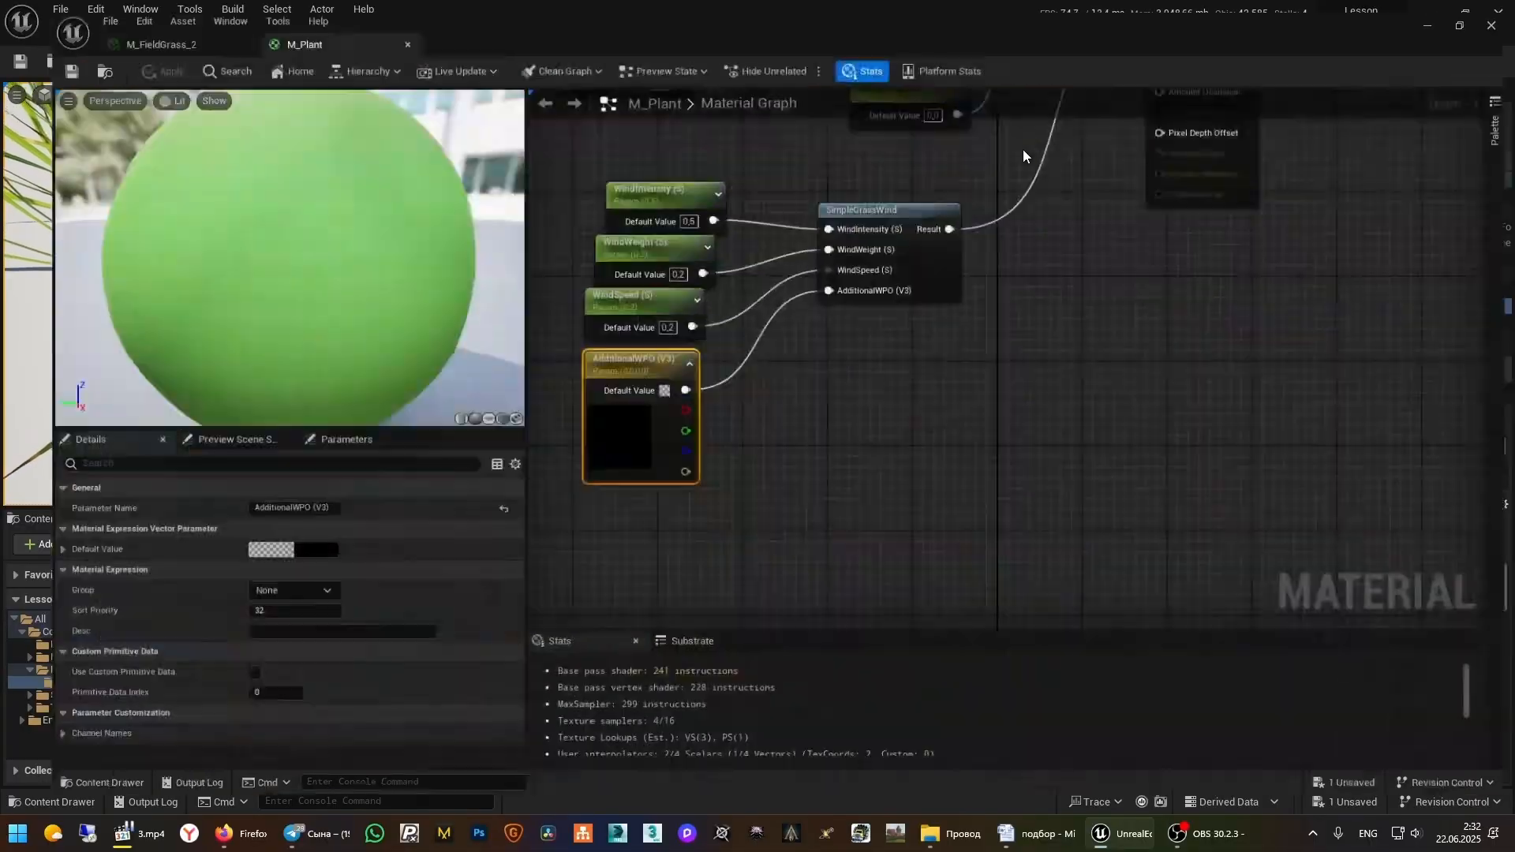
right_click_drag(1040, 352, 960, 550)
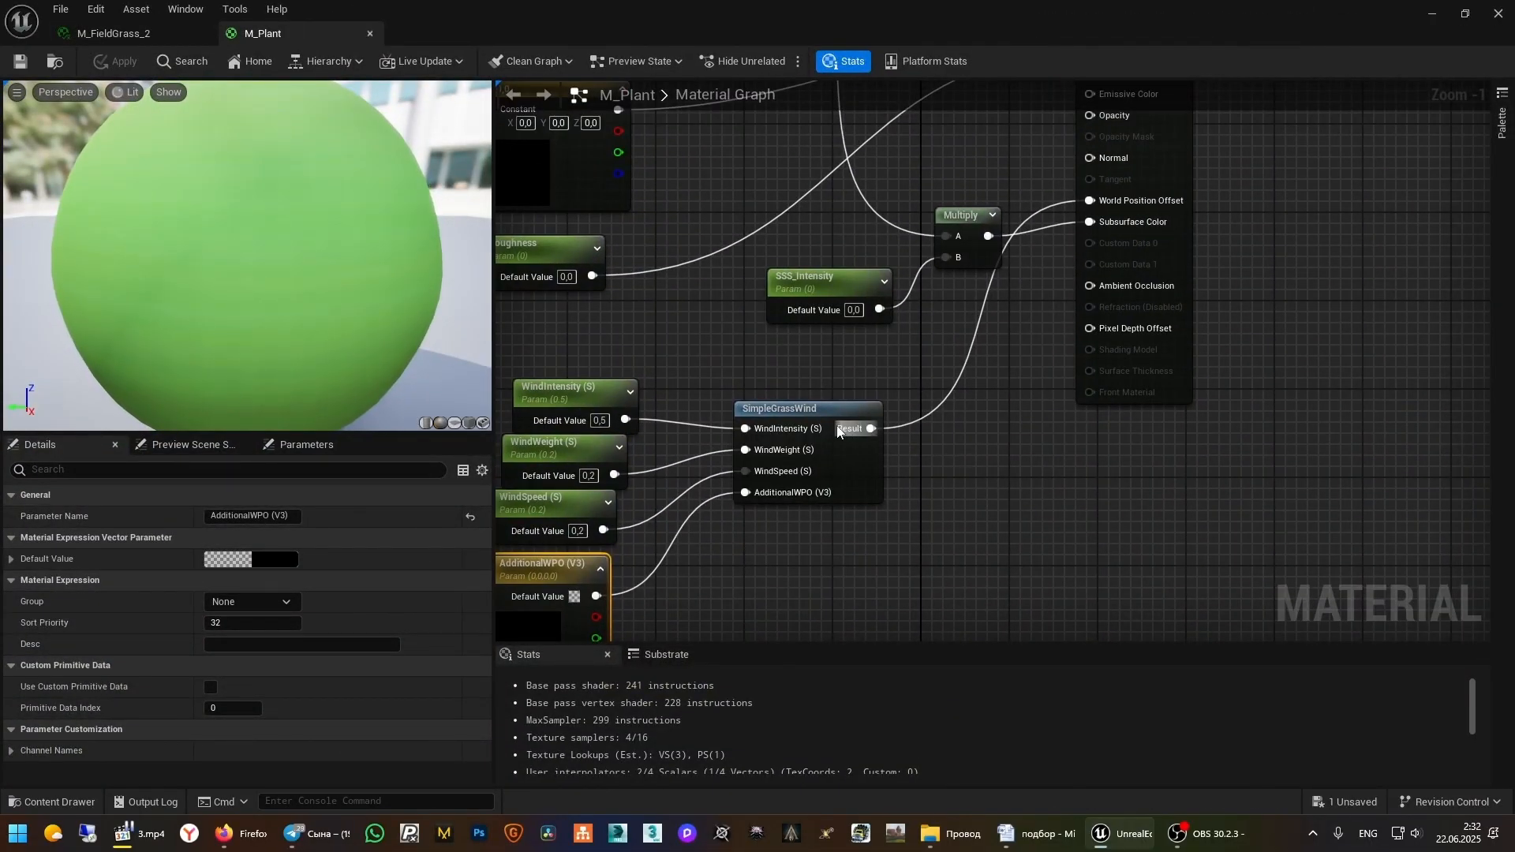
scroll(838, 430, "down", 3)
left_click_drag(1067, 276, 825, 509)
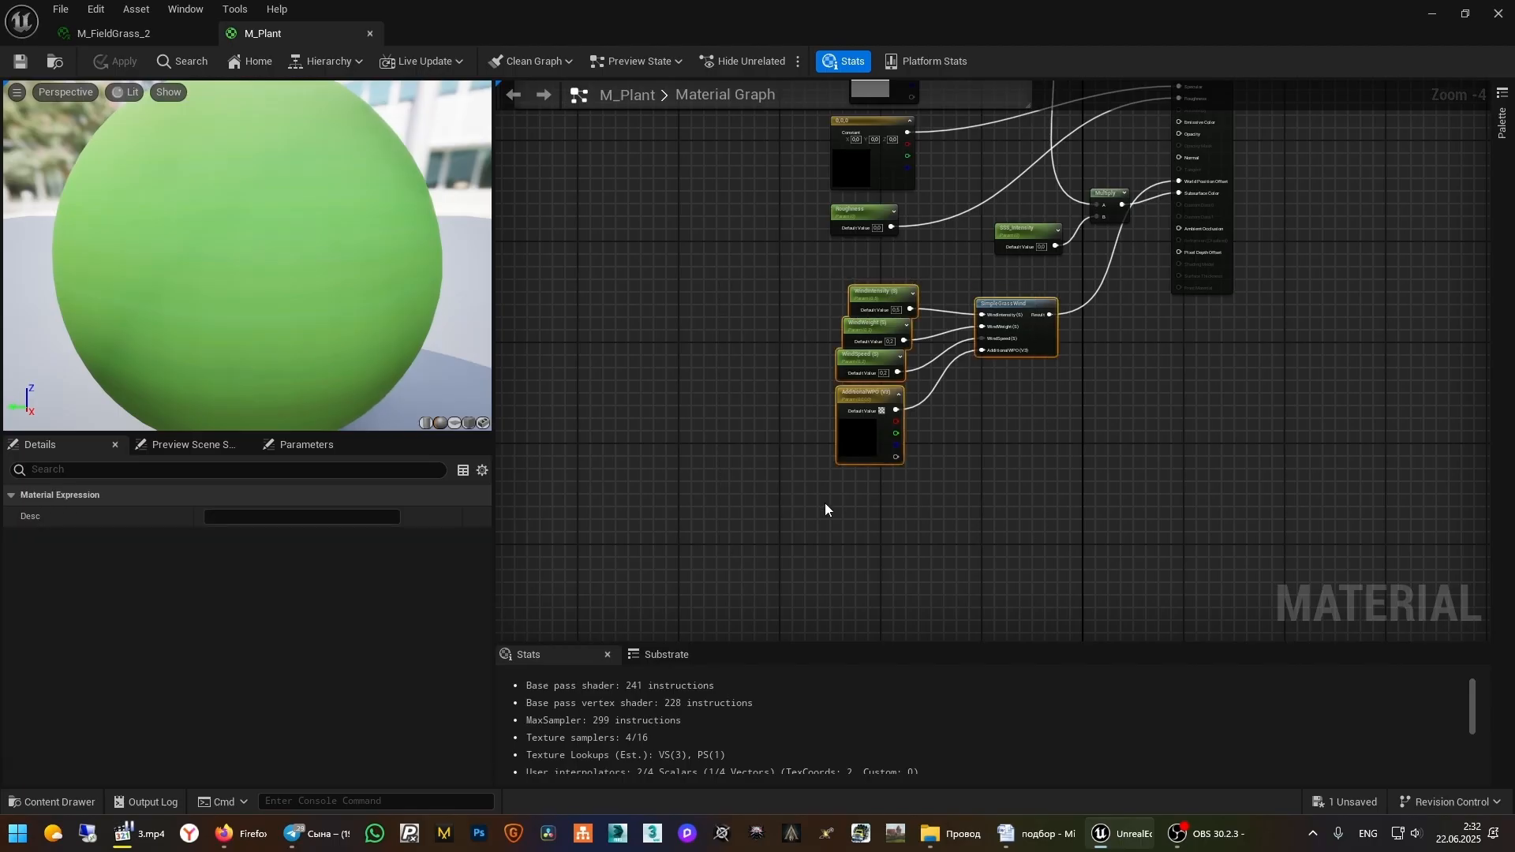
left_click_drag(1014, 316, 842, 322)
left_click(1018, 355)
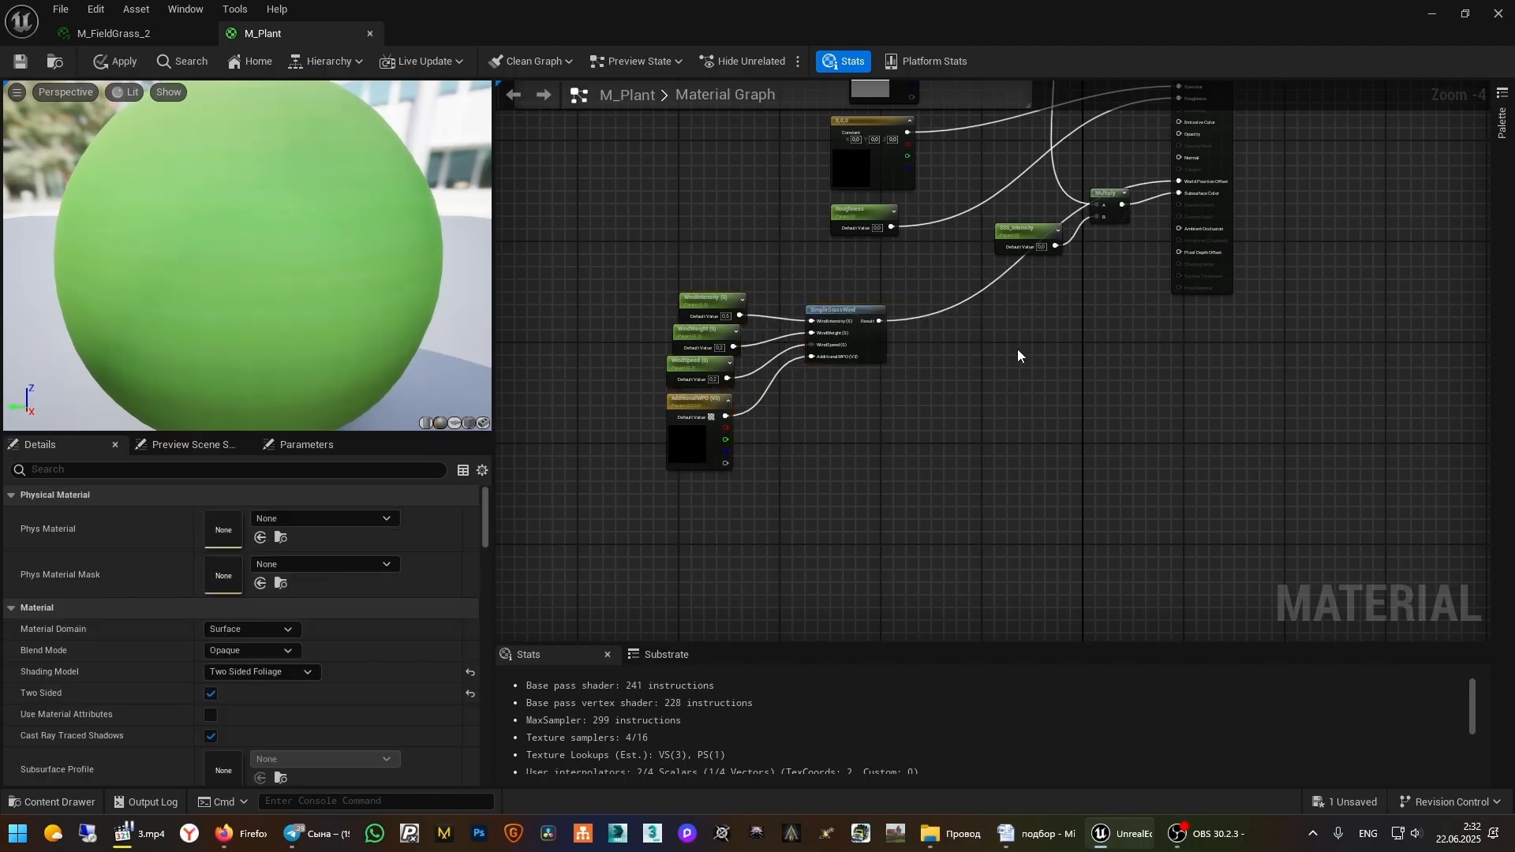
Add a Multiply node after SimpleGrassWind and connect the wind Result to its A input
scroll(1019, 355, "up", 2)
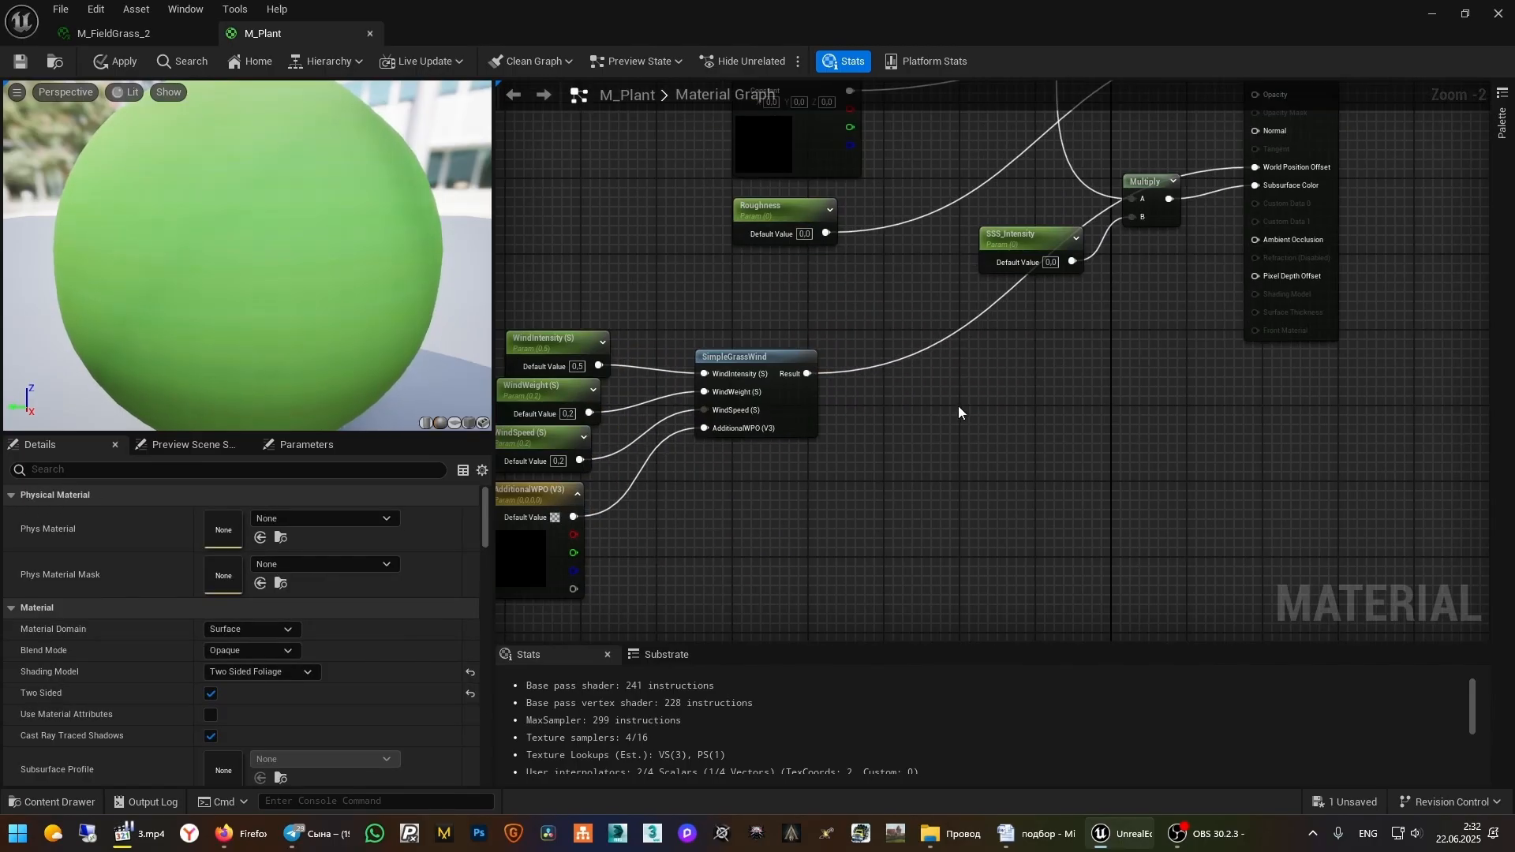
left_click(958, 405)
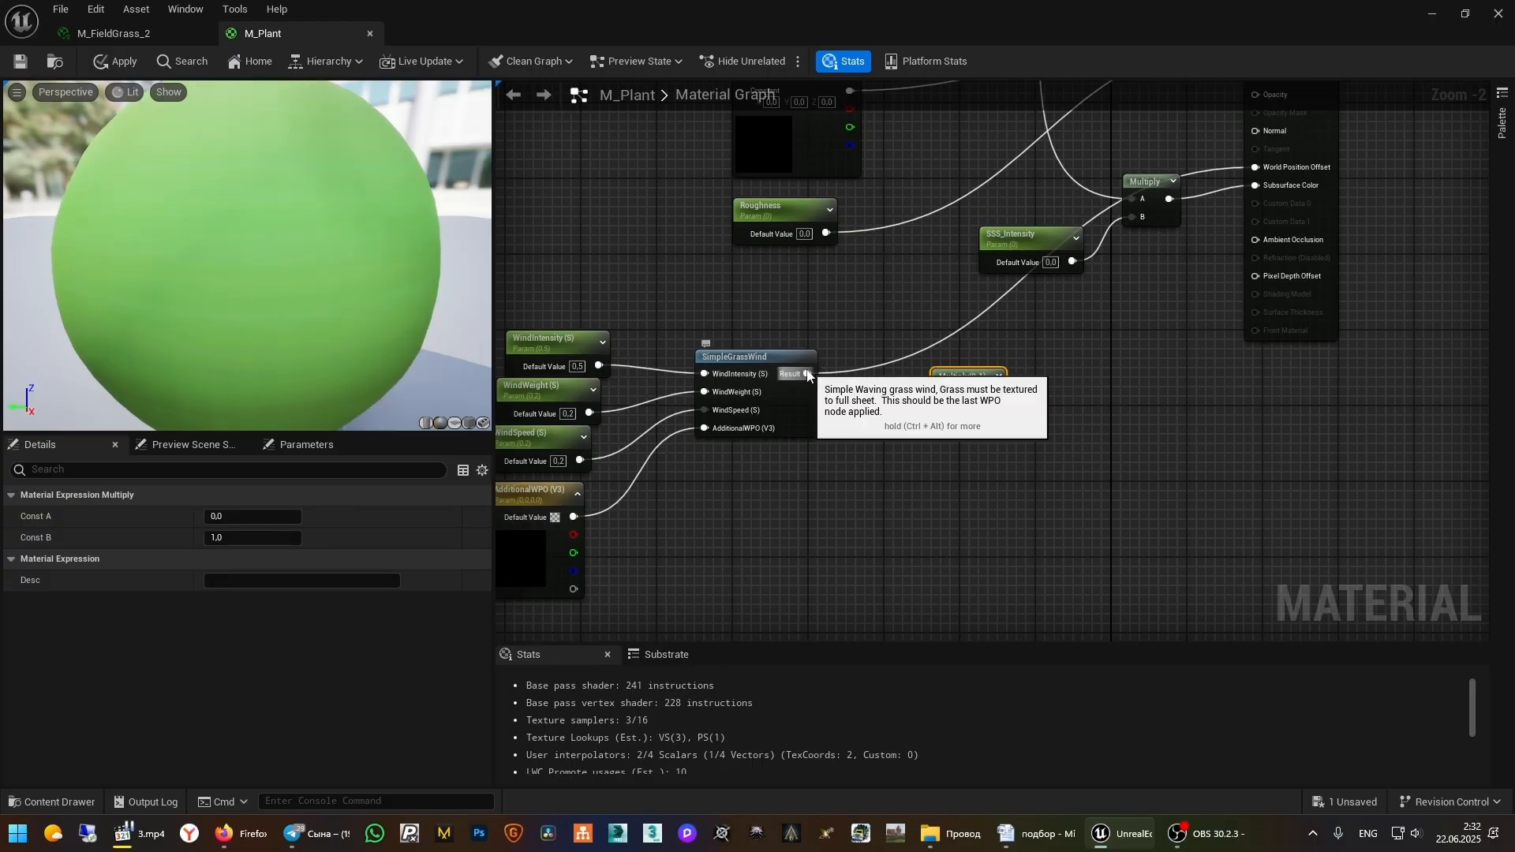
left_click_drag(822, 374, 965, 357)
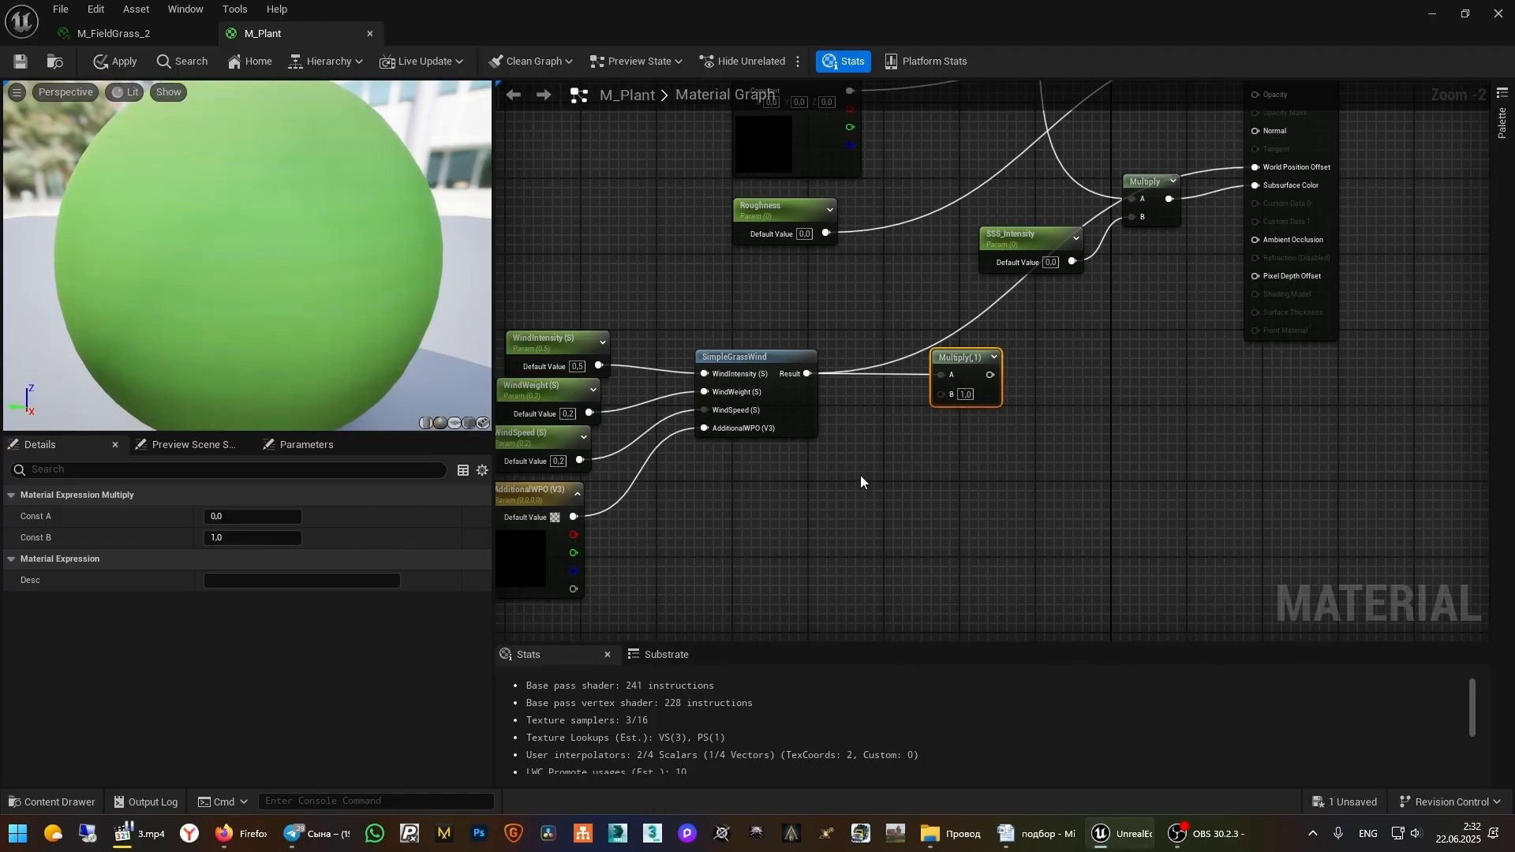
Add a BoundingBoxBased_0-1_UVW node from the Coordinates category and place it below SimpleGrassWind
right_click_drag(842, 483, 906, 459)
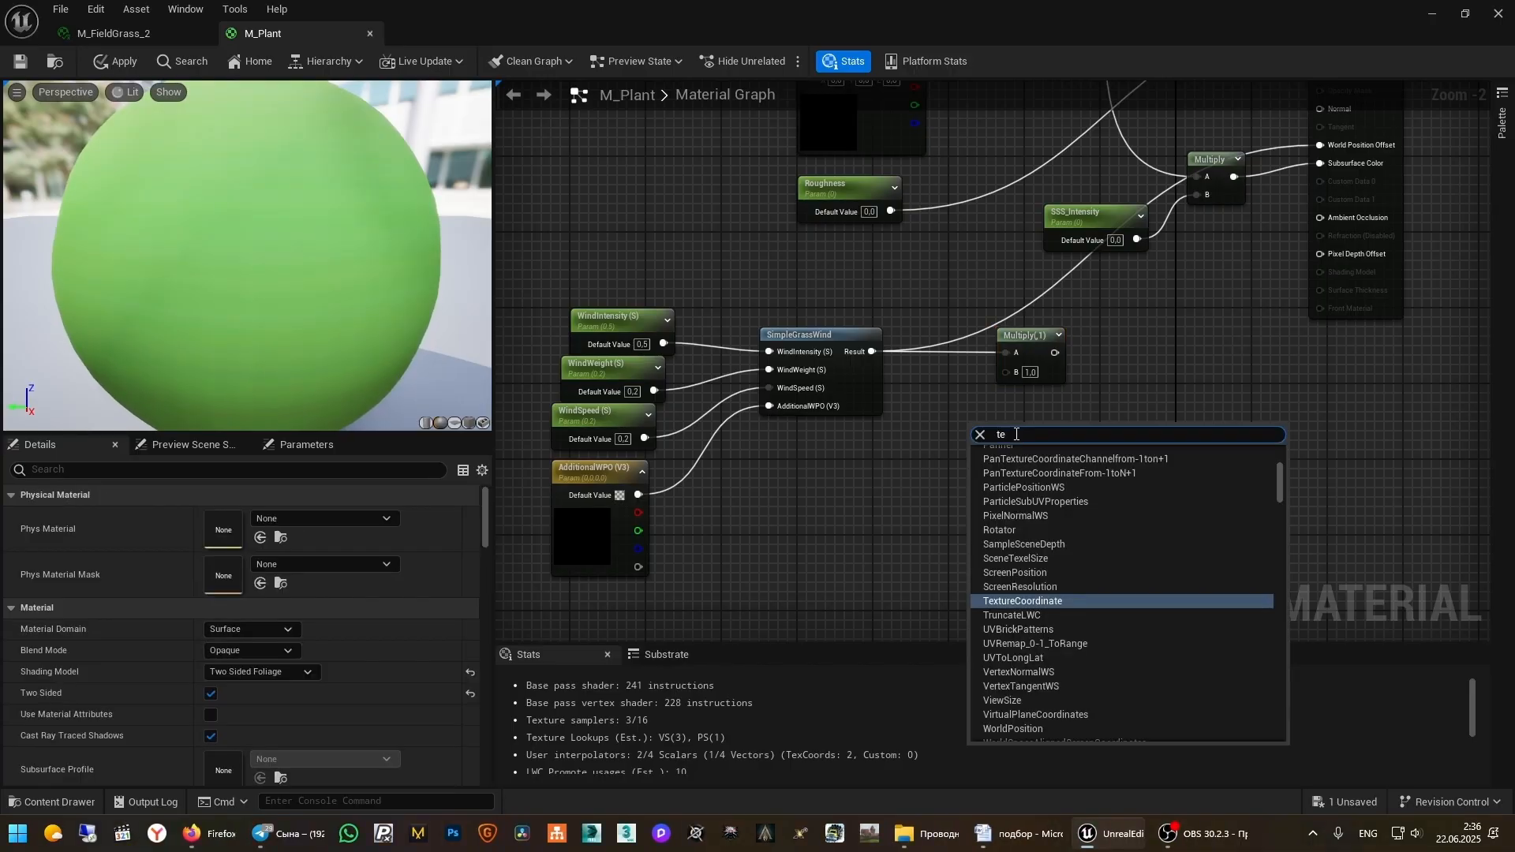
key("BackSpace")
key("BackSpace")
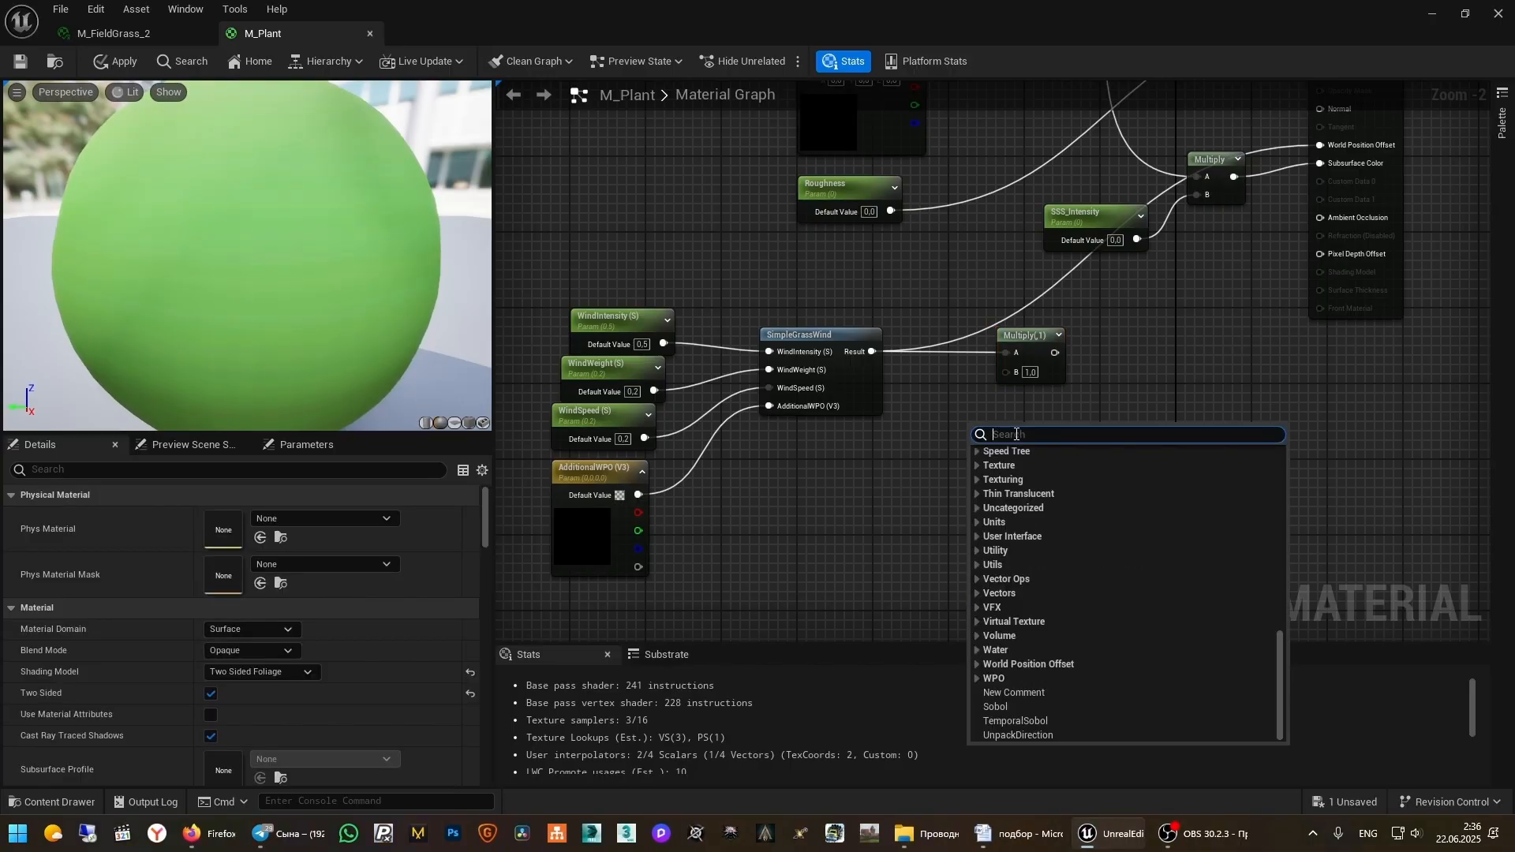
type("boun")
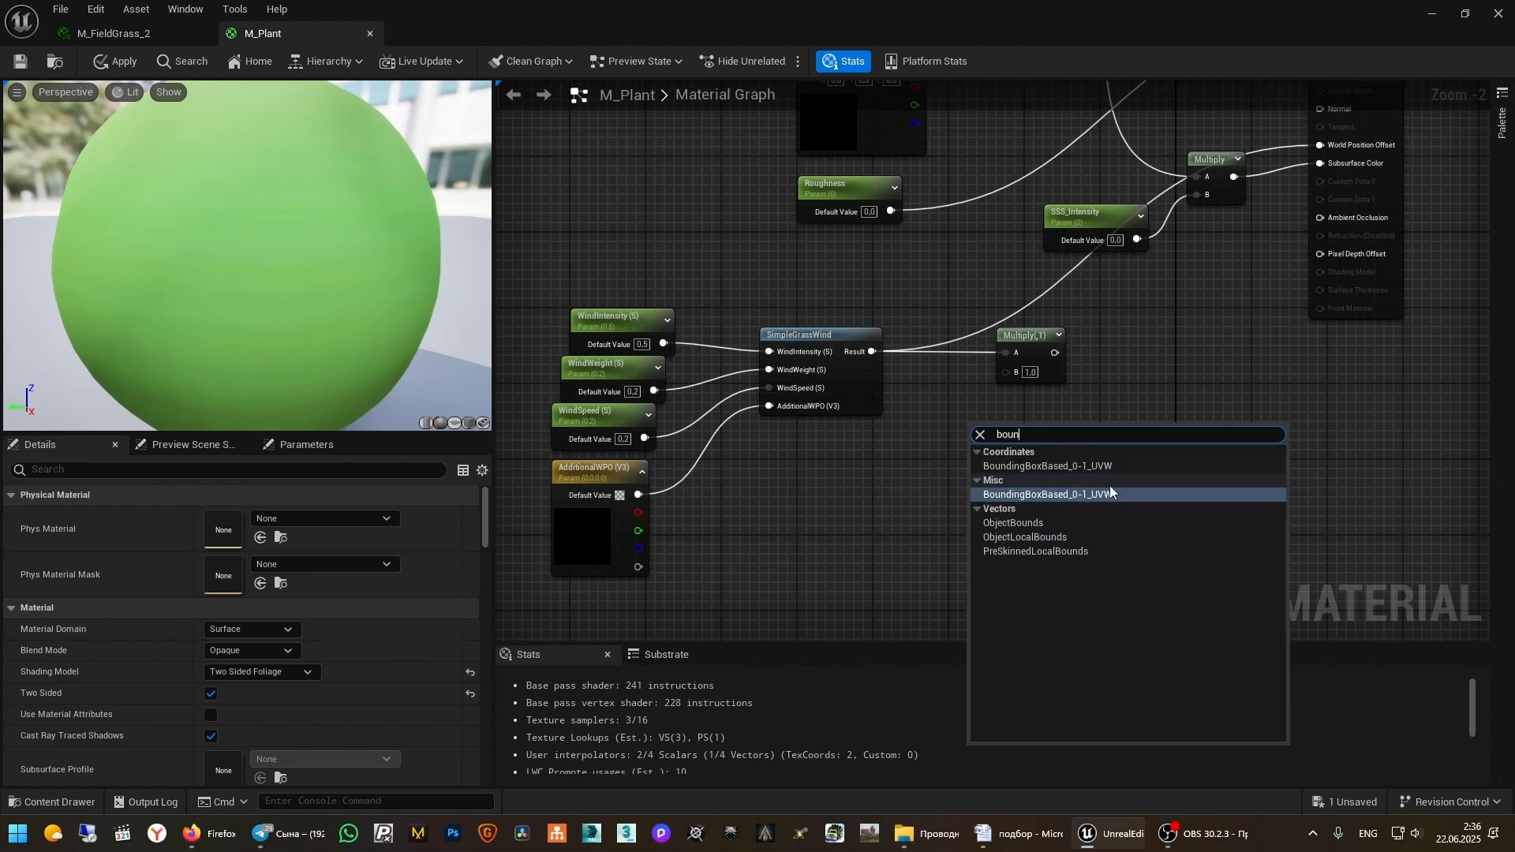
left_click(1091, 467)
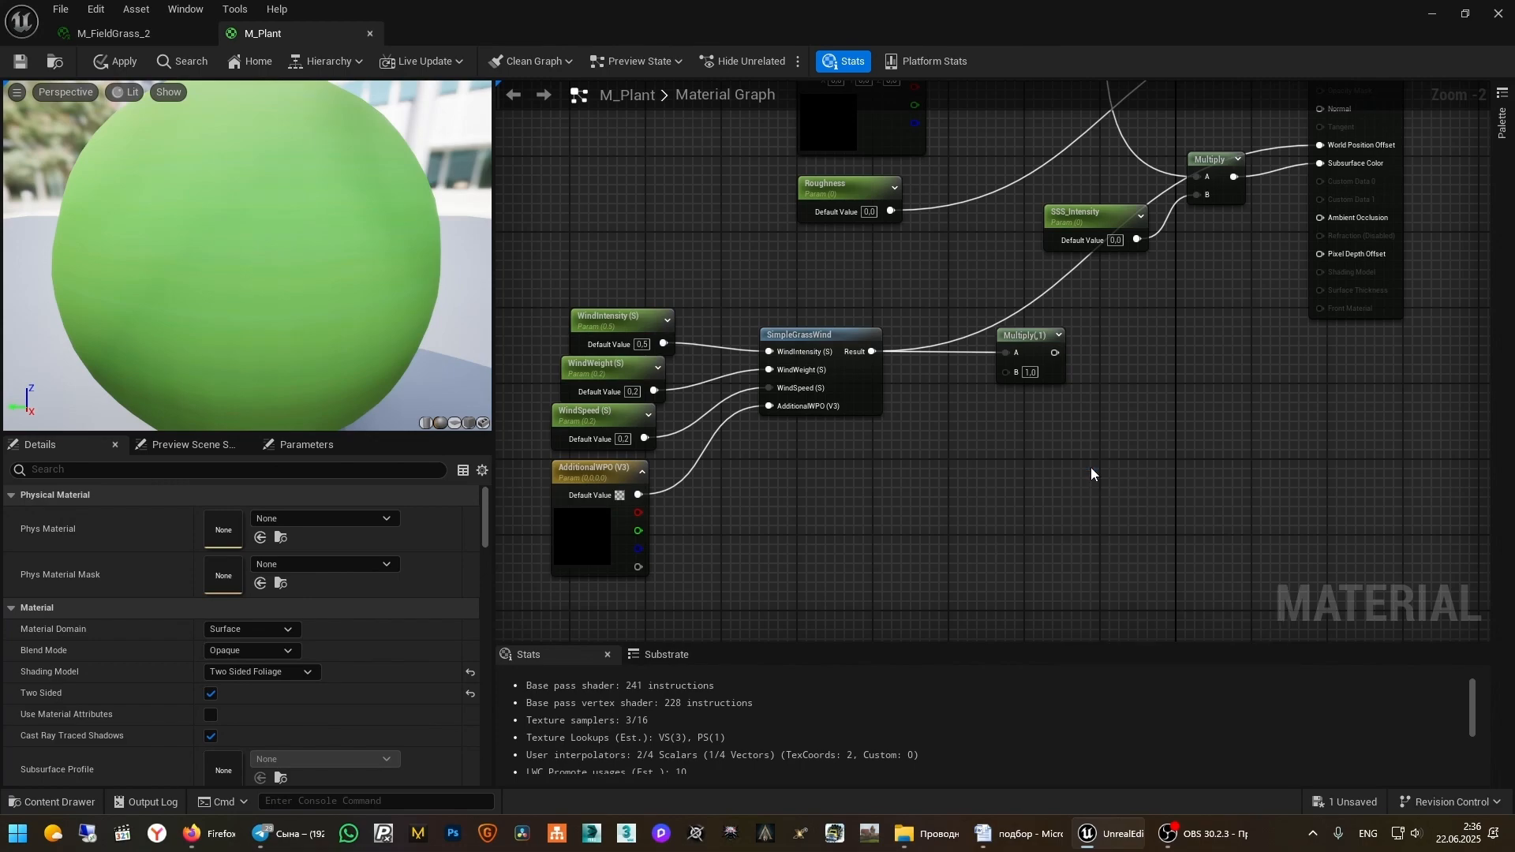
left_click_drag(1029, 428, 885, 428)
scroll(1058, 472, "up", 2)
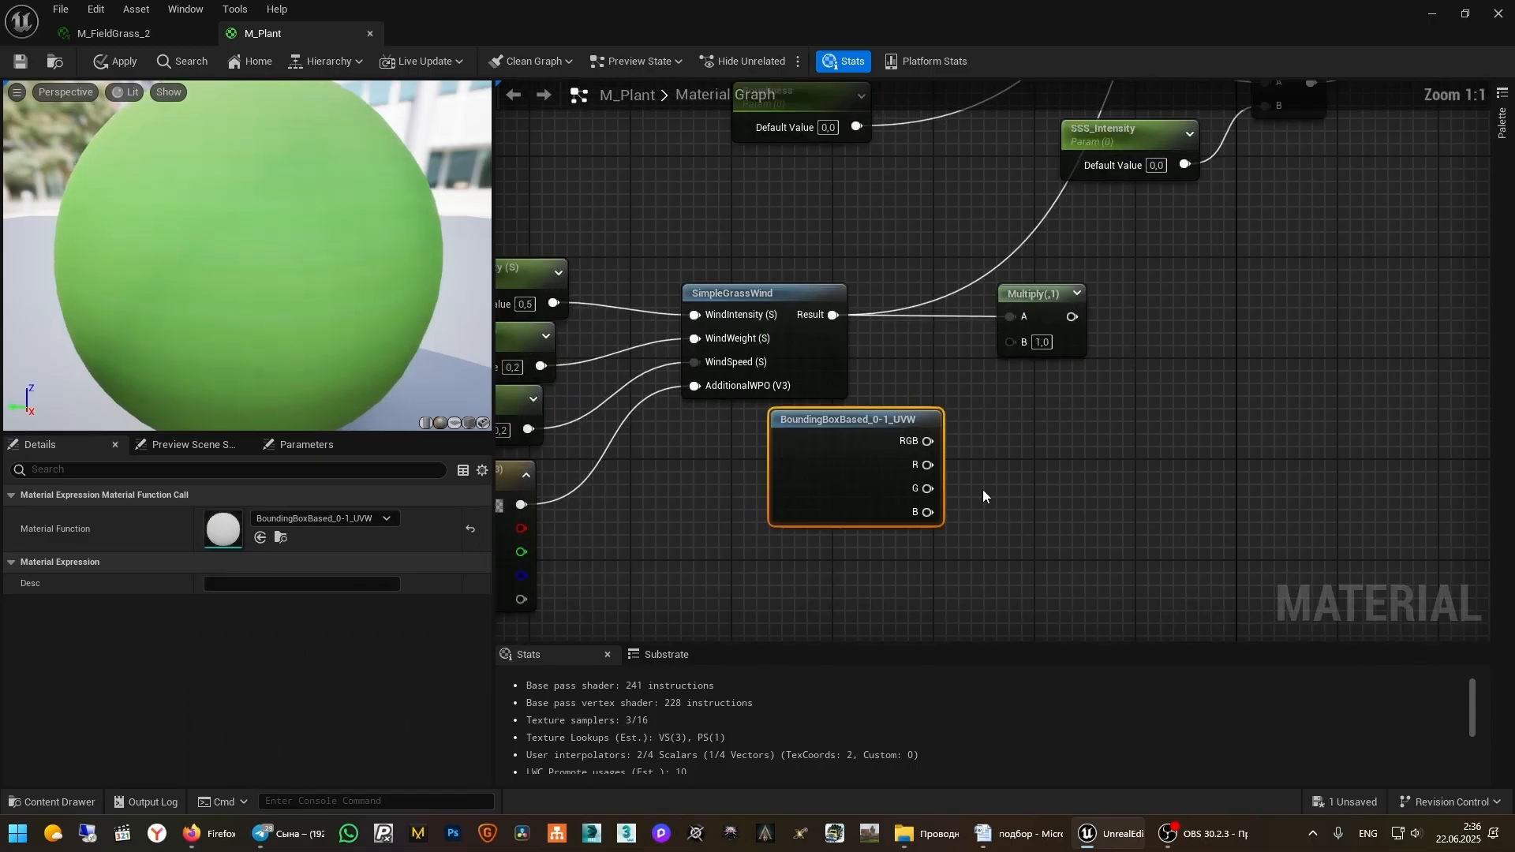
Connect the bounding box node's B output to the new Multiply's B input and the Multiply output to World Position Offset
left_click_drag(928, 512, 1025, 429)
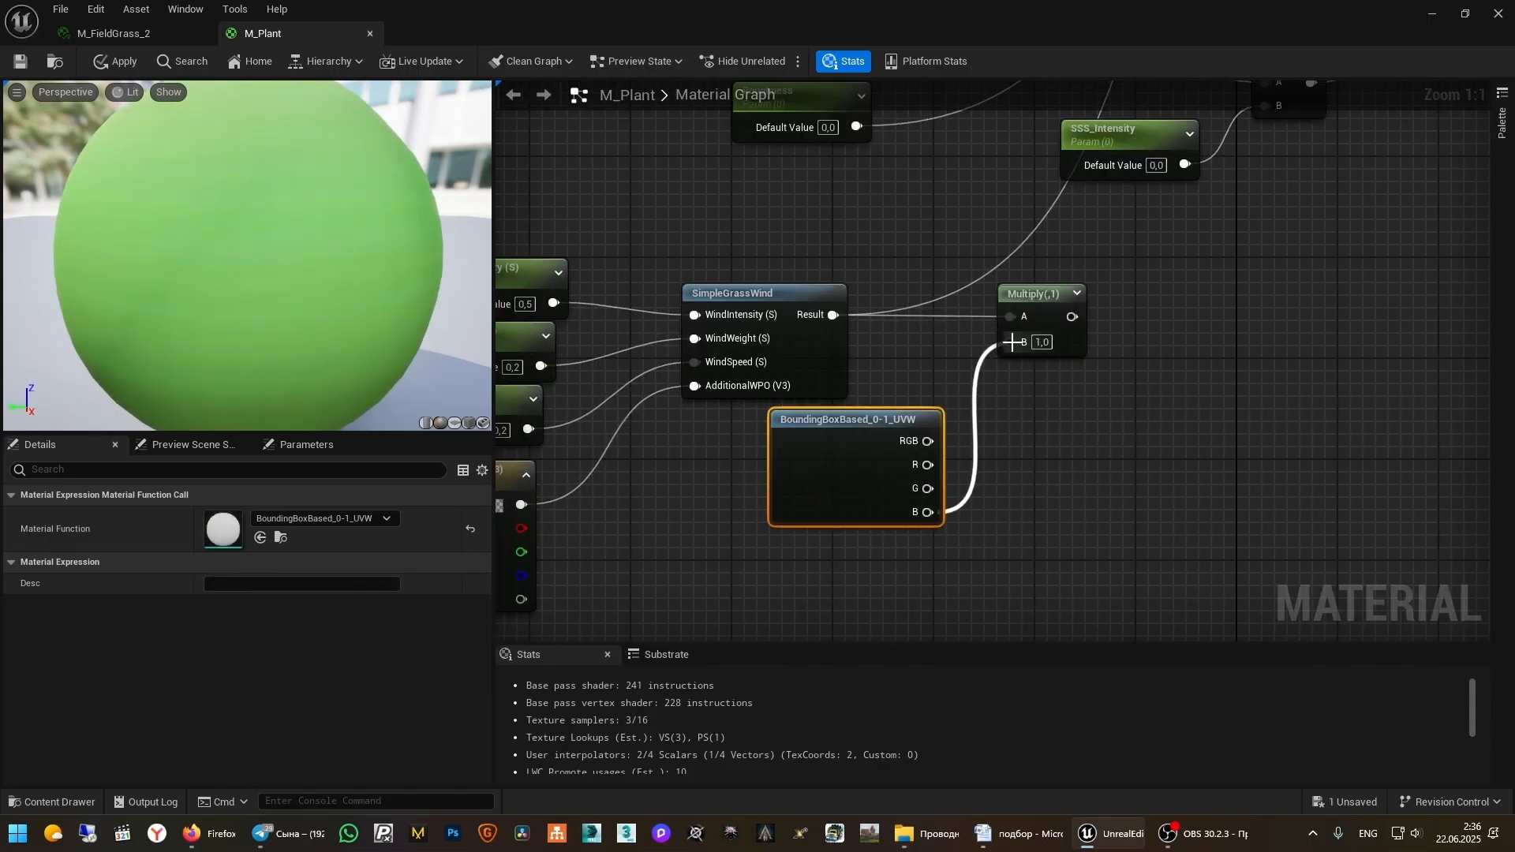
left_click_drag(1013, 343, 1013, 342)
right_click_drag(1298, 297, 1135, 442)
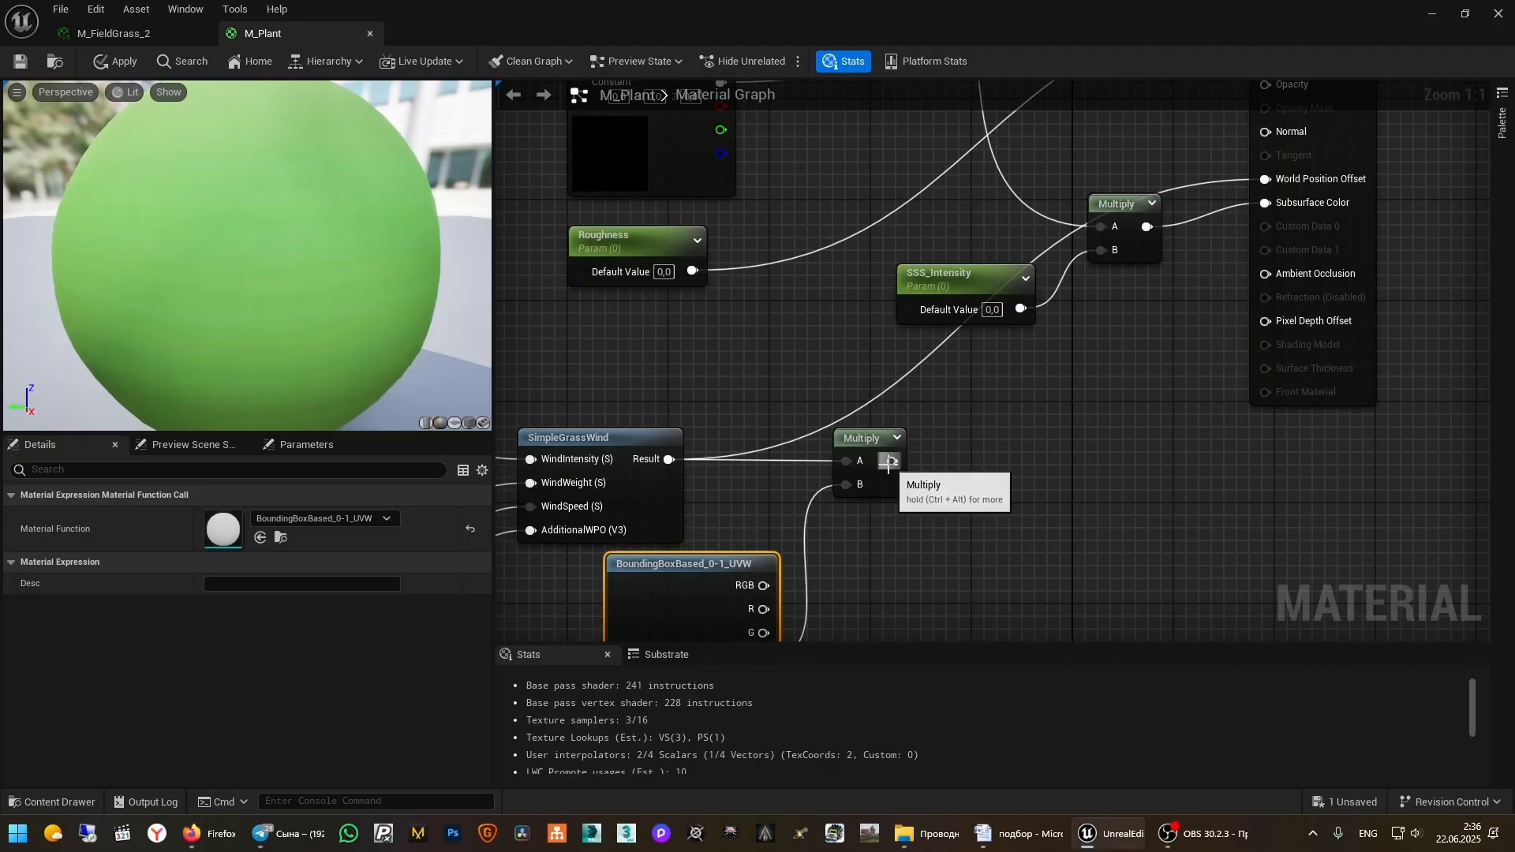
left_click_drag(892, 461, 1265, 182)
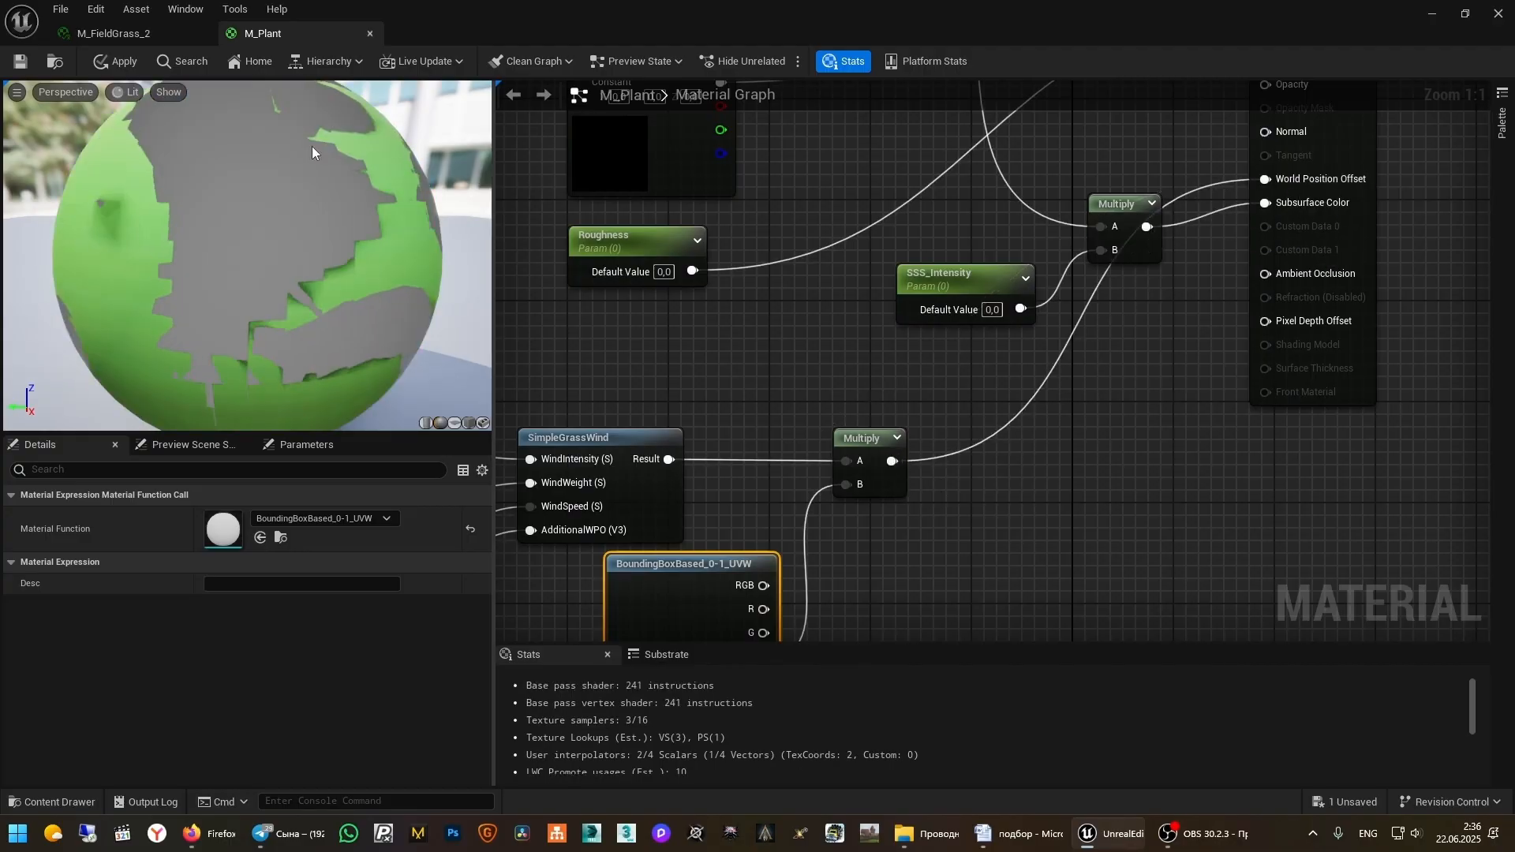
Apply and save the M_Plant material, and check the grass movement in the level viewport
left_click(123, 65)
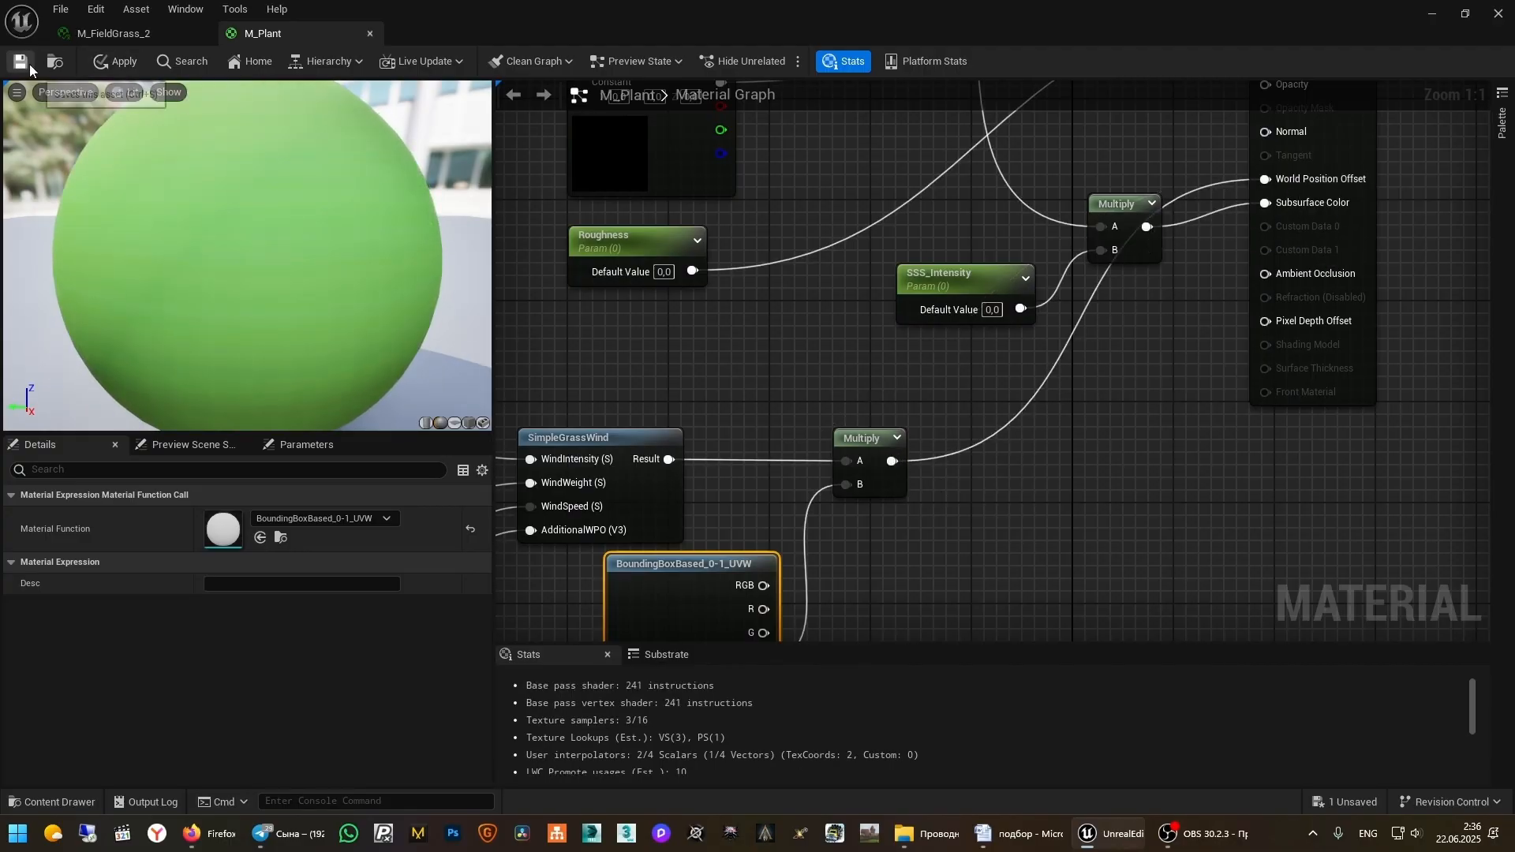
double_click(486, 21)
right_click_drag(339, 292, 288, 340)
key("w")
key("s")
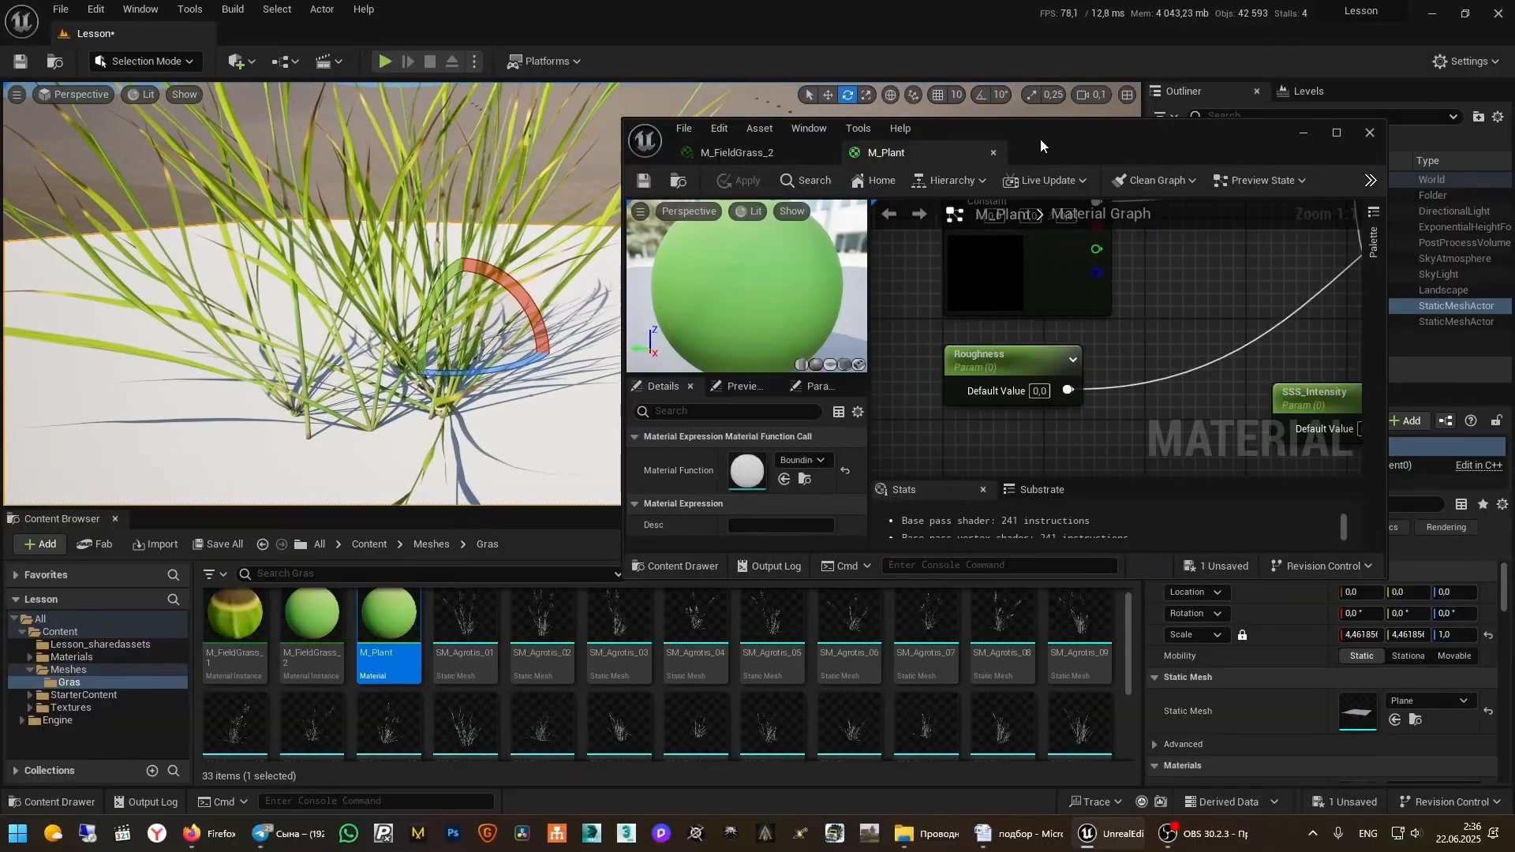
Review the whole M_Plant material graph in the maximized editor and close the material
left_click_drag(1040, 139, 903, 107)
double_click(903, 106)
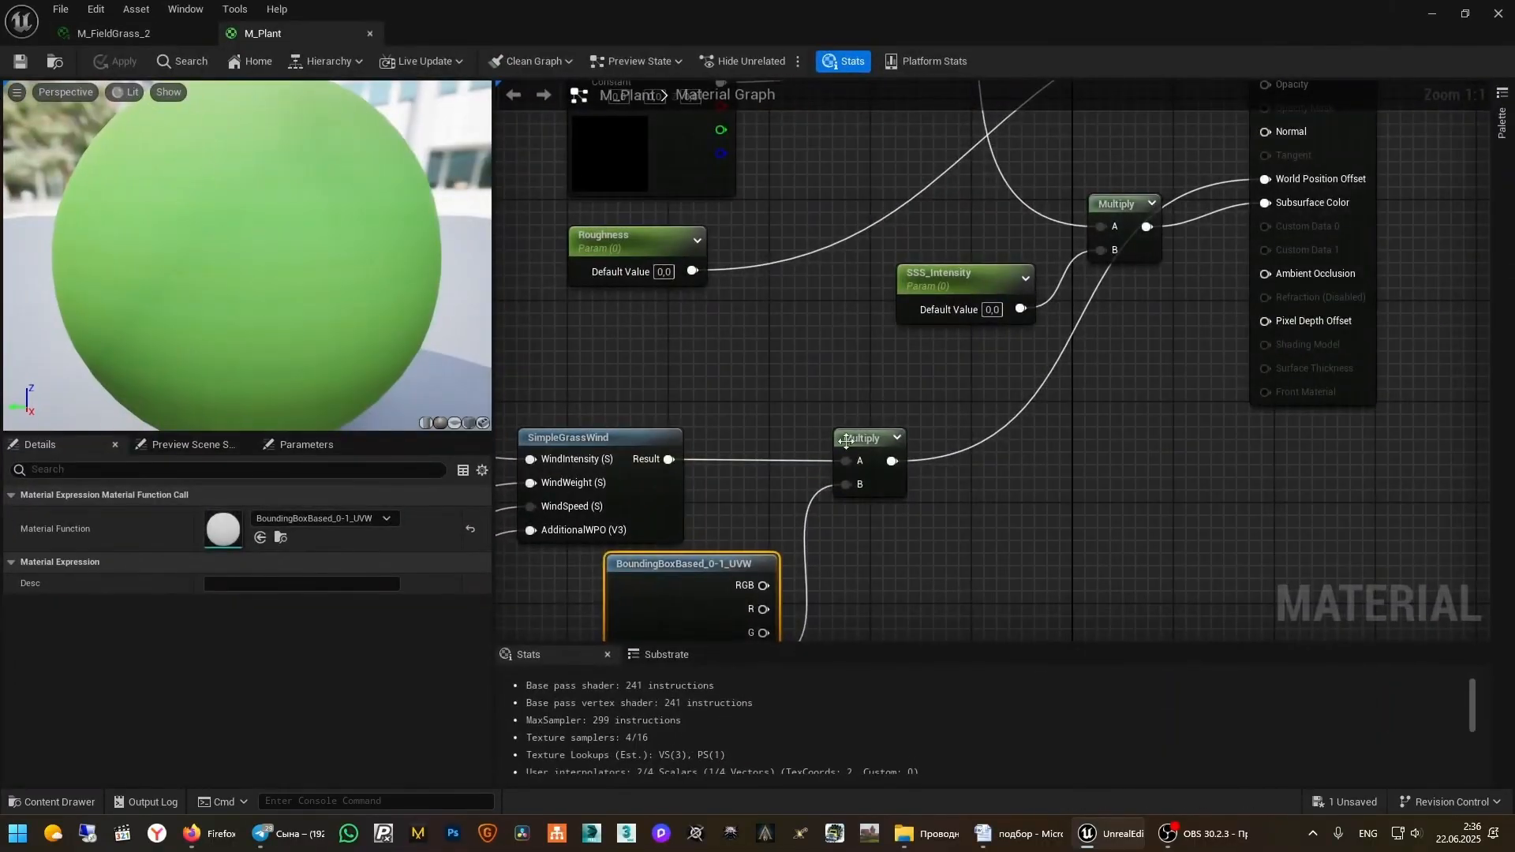
scroll(1050, 363, "down", 5)
scroll(859, 475, "down", 3)
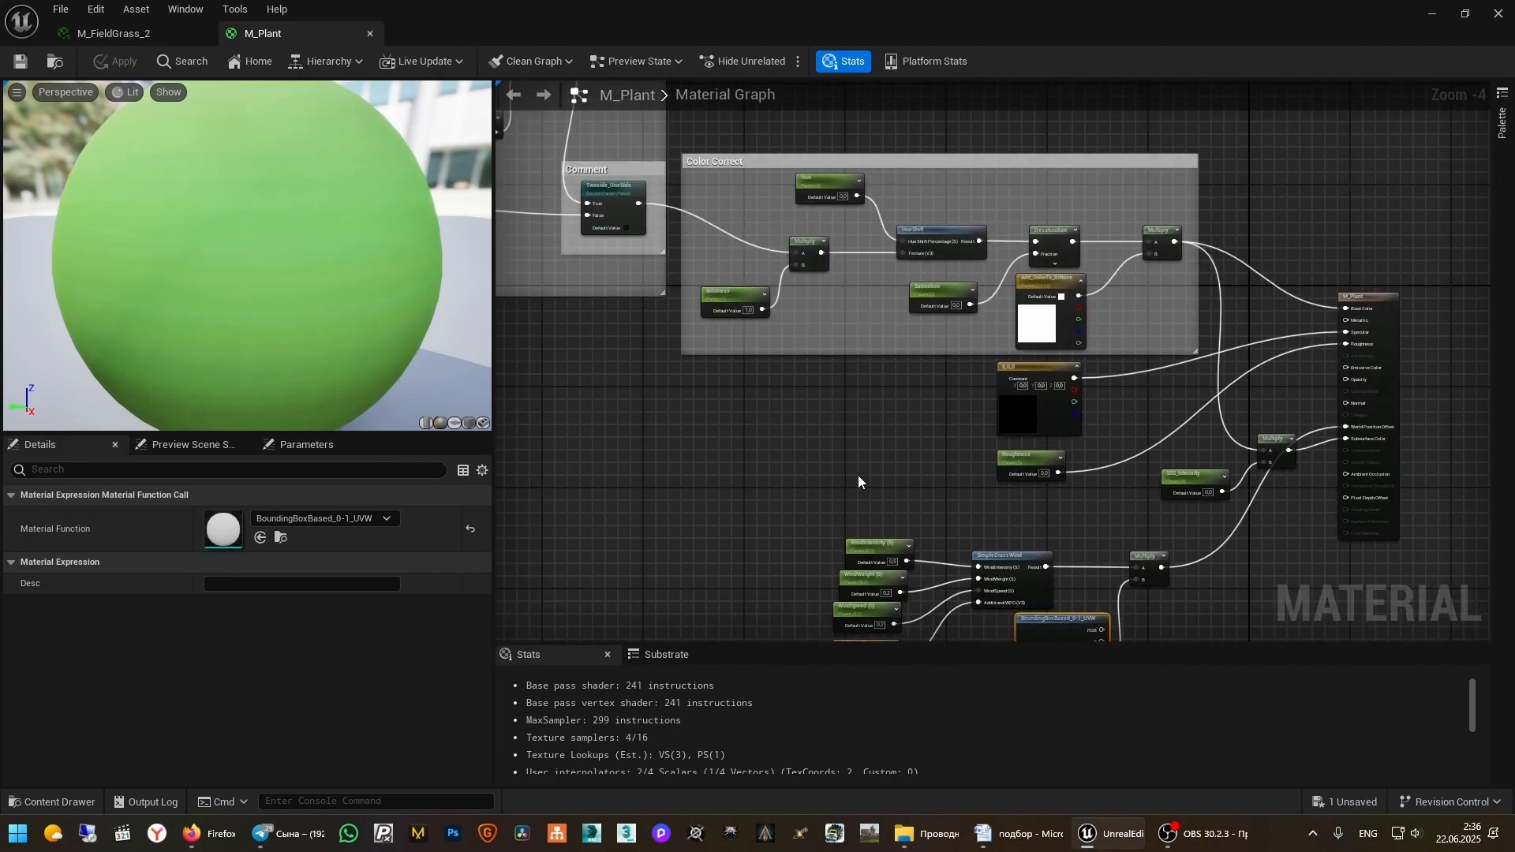
right_click_drag(771, 481, 854, 483)
right_click_drag(845, 245, 995, 239)
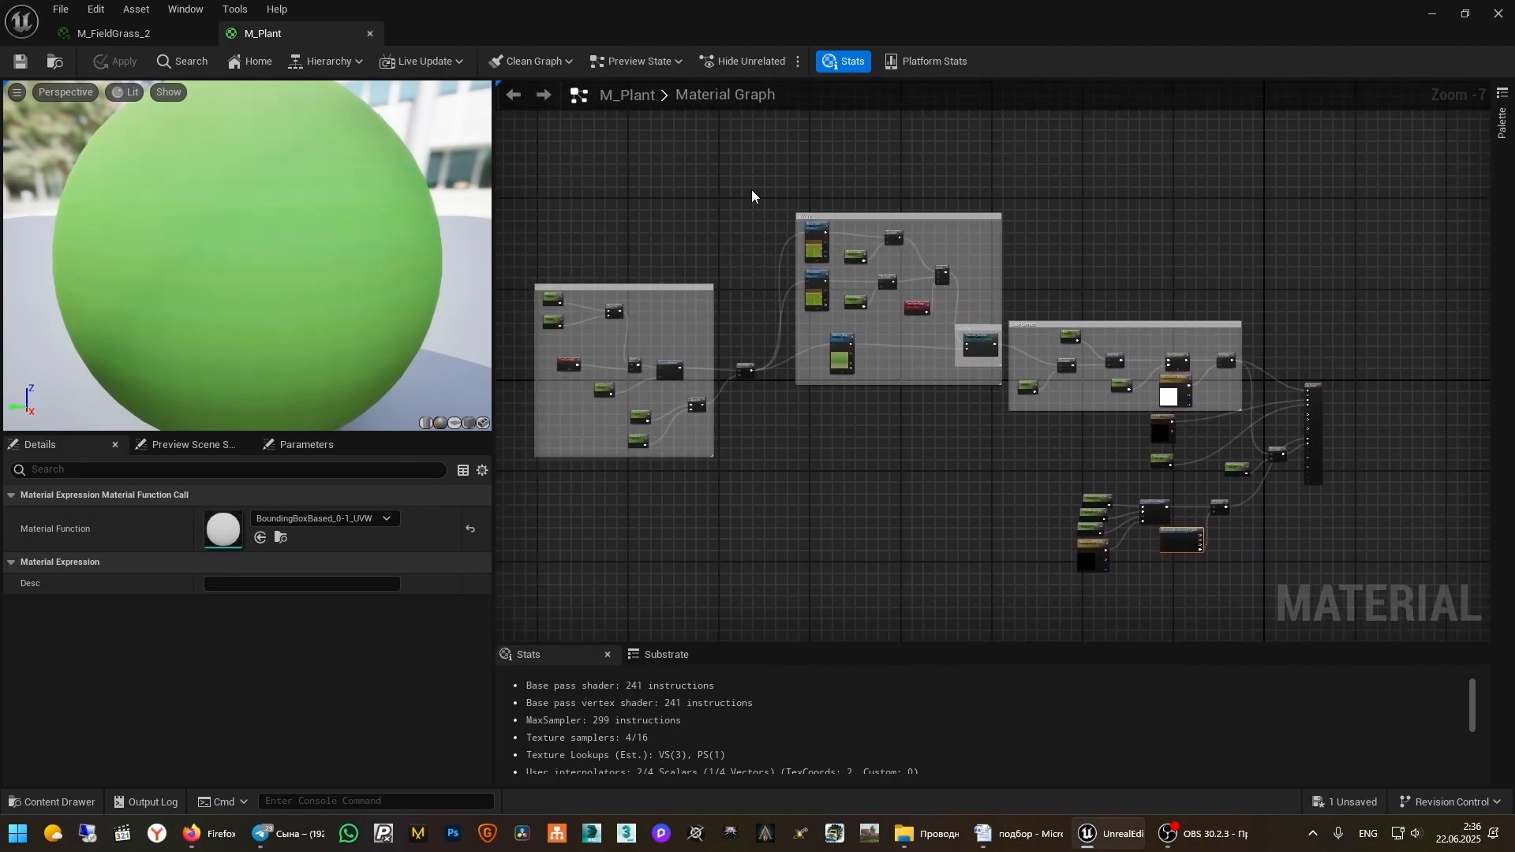
left_click(369, 34)
Move the M_FieldGrass_2 window aside, inspect the grass roots in the level and look through the Gras folder's assets
left_click_drag(628, 11, 1144, 88)
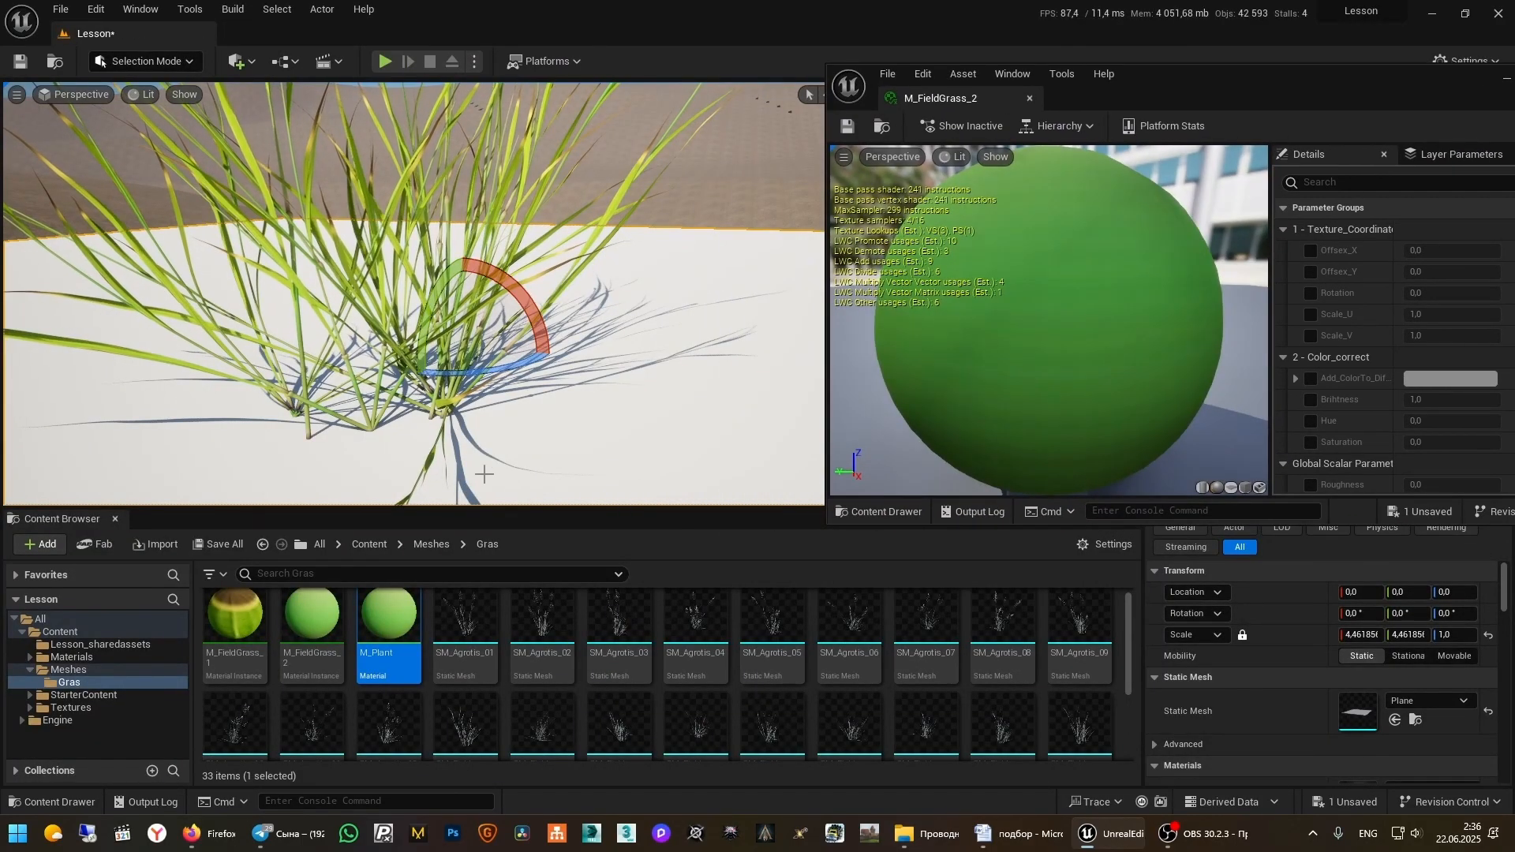
right_click_drag(419, 316, 392, 400)
scroll(465, 636, "down", 3)
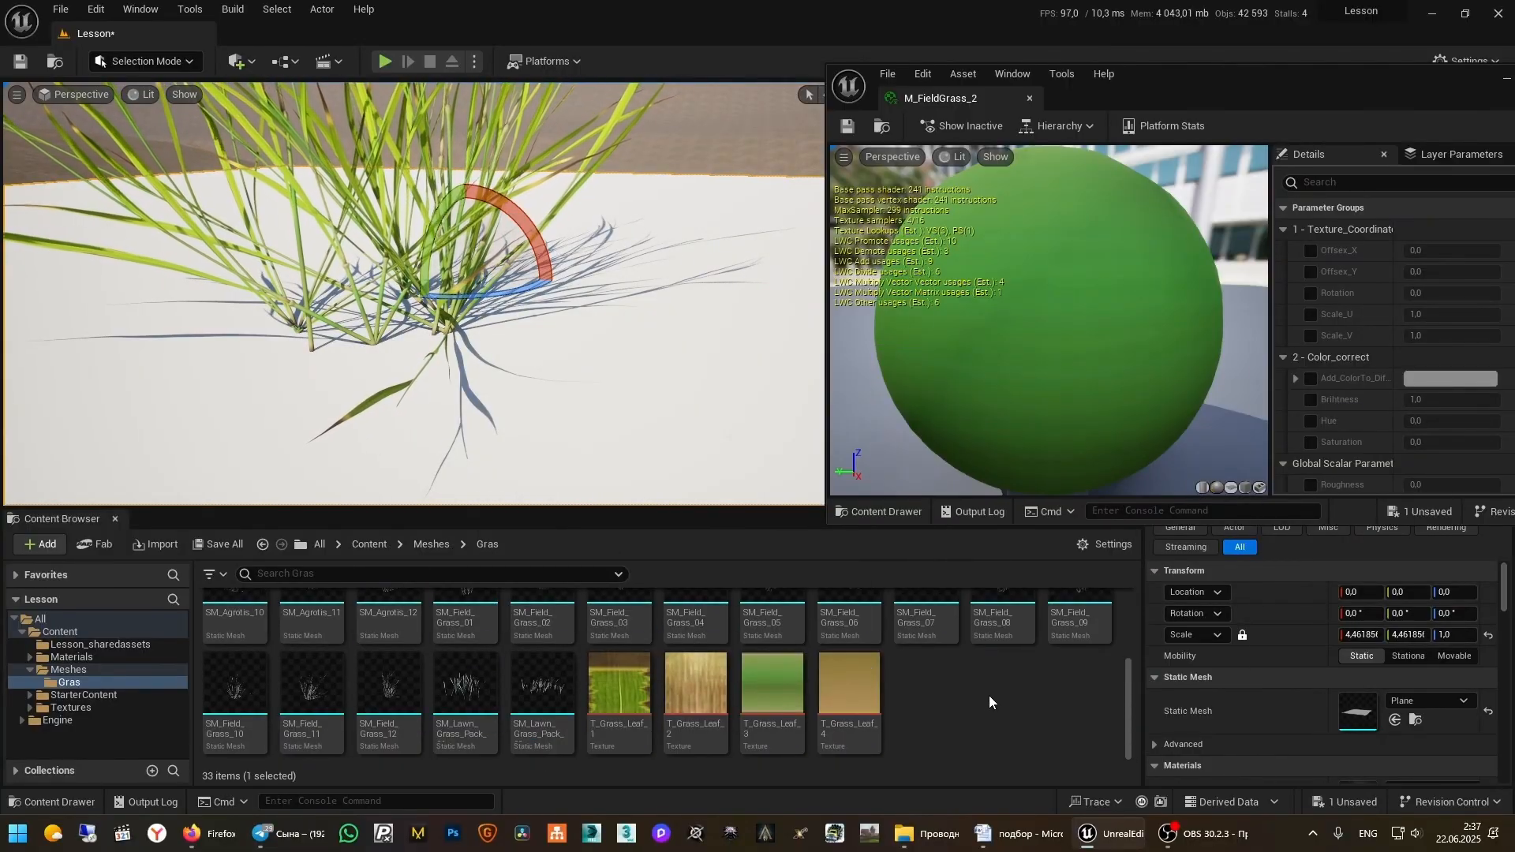
scroll(605, 648, "up", 3)
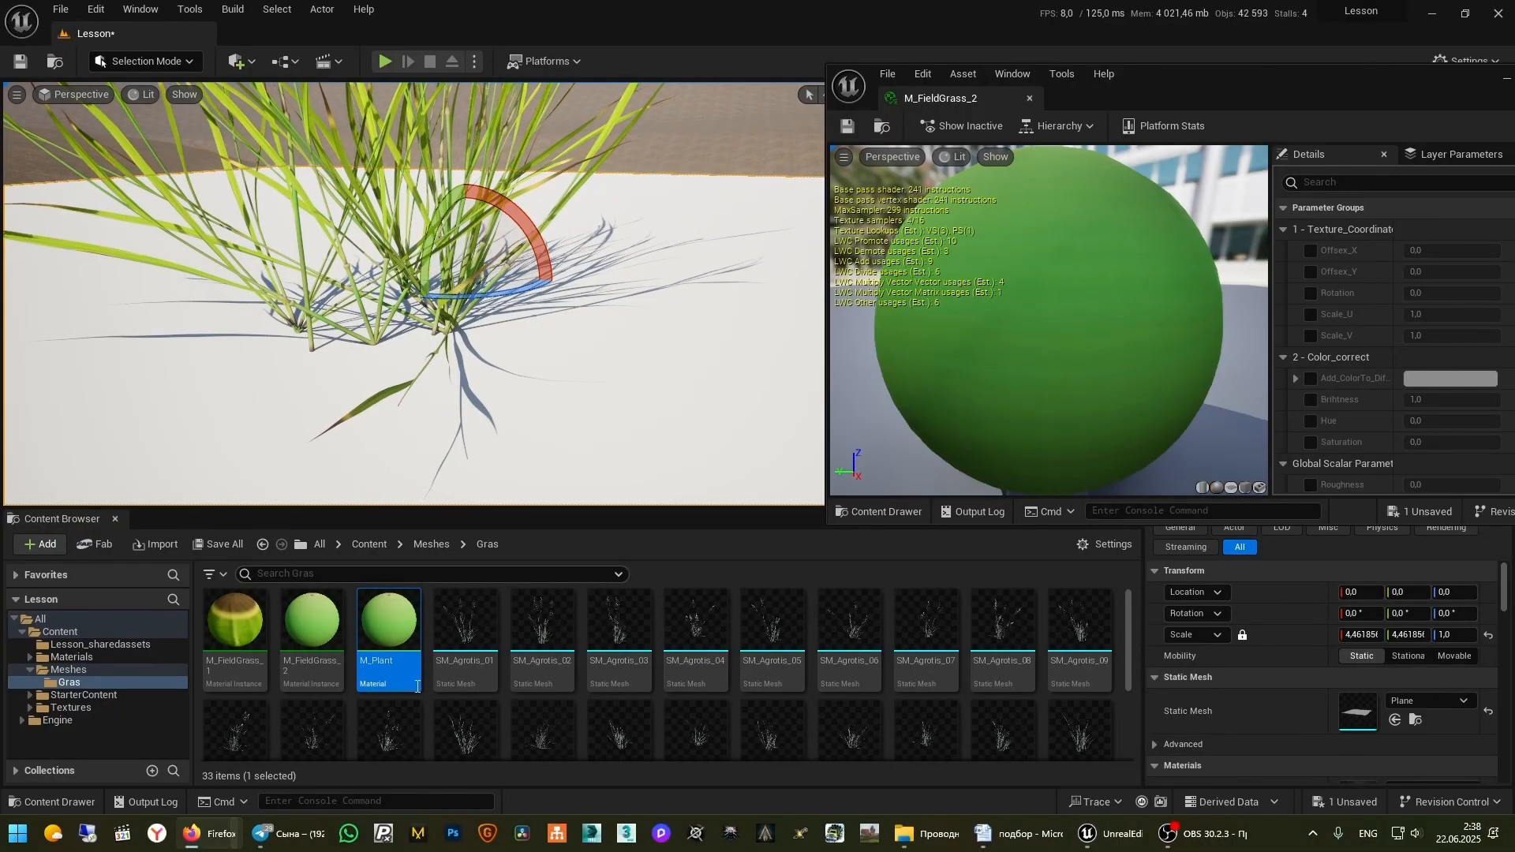
Reopen the M_Plant material and disconnect the wind Multiply node from World Position Offset
double_click(371, 641)
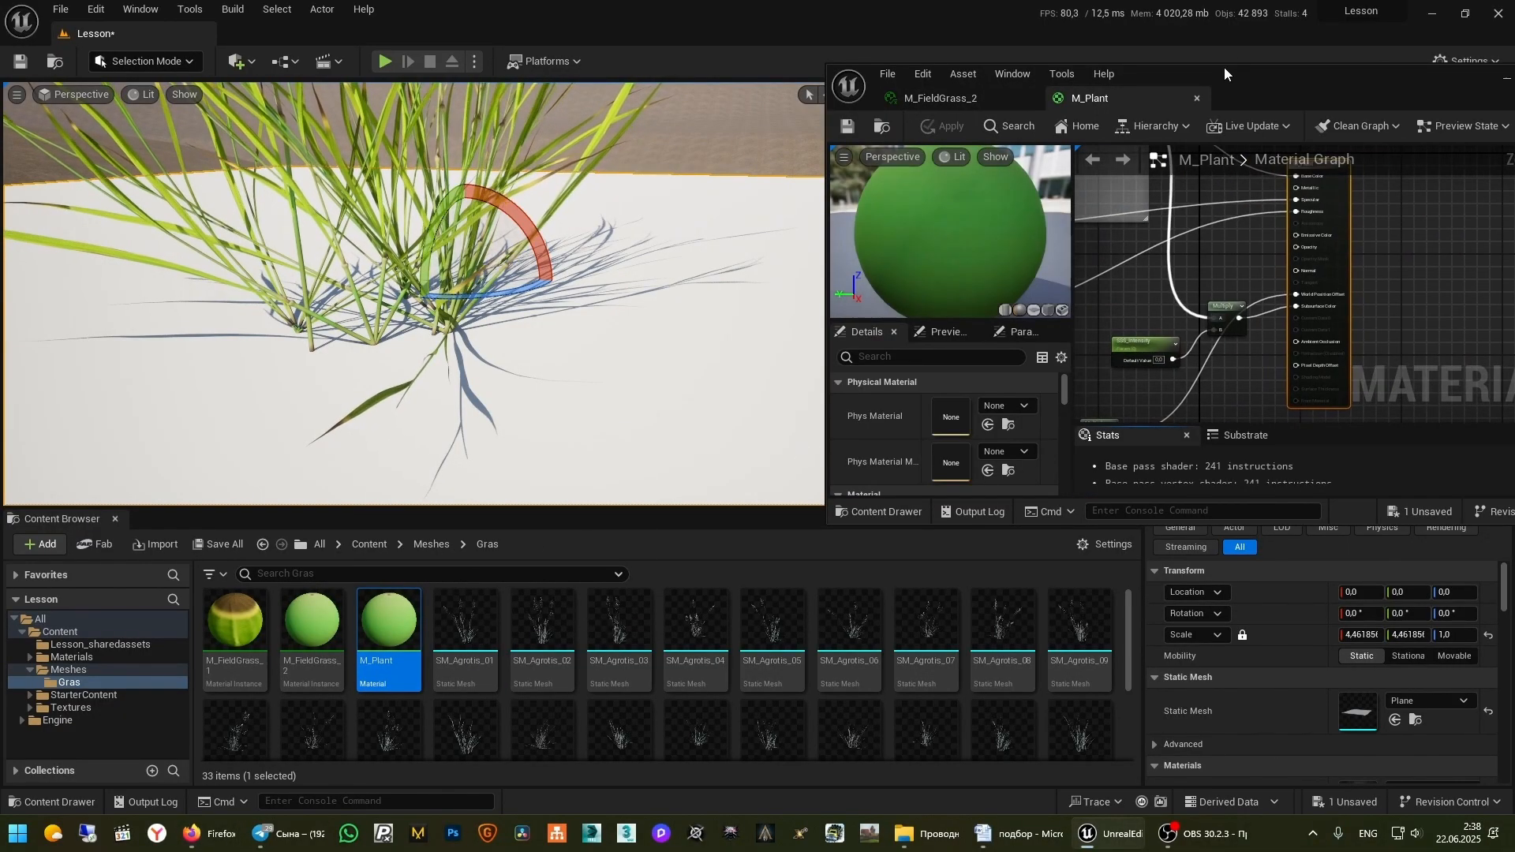
double_click(1237, 85)
right_click_drag(944, 439, 1265, 453)
scroll(868, 470, "up", 2)
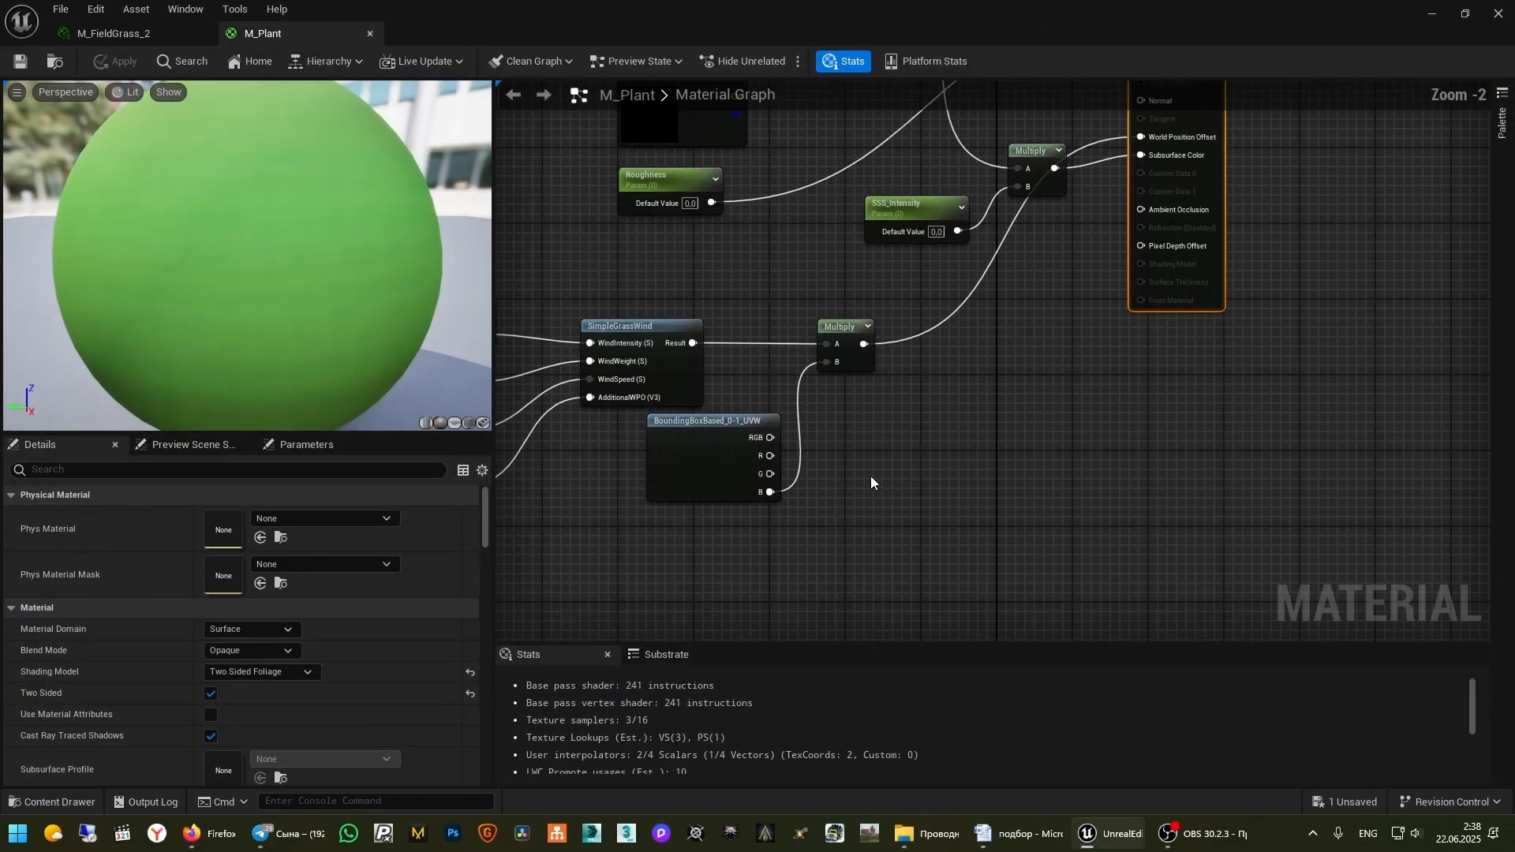
right_click_drag(1020, 392, 1019, 440)
scroll(1018, 348, "up", 2)
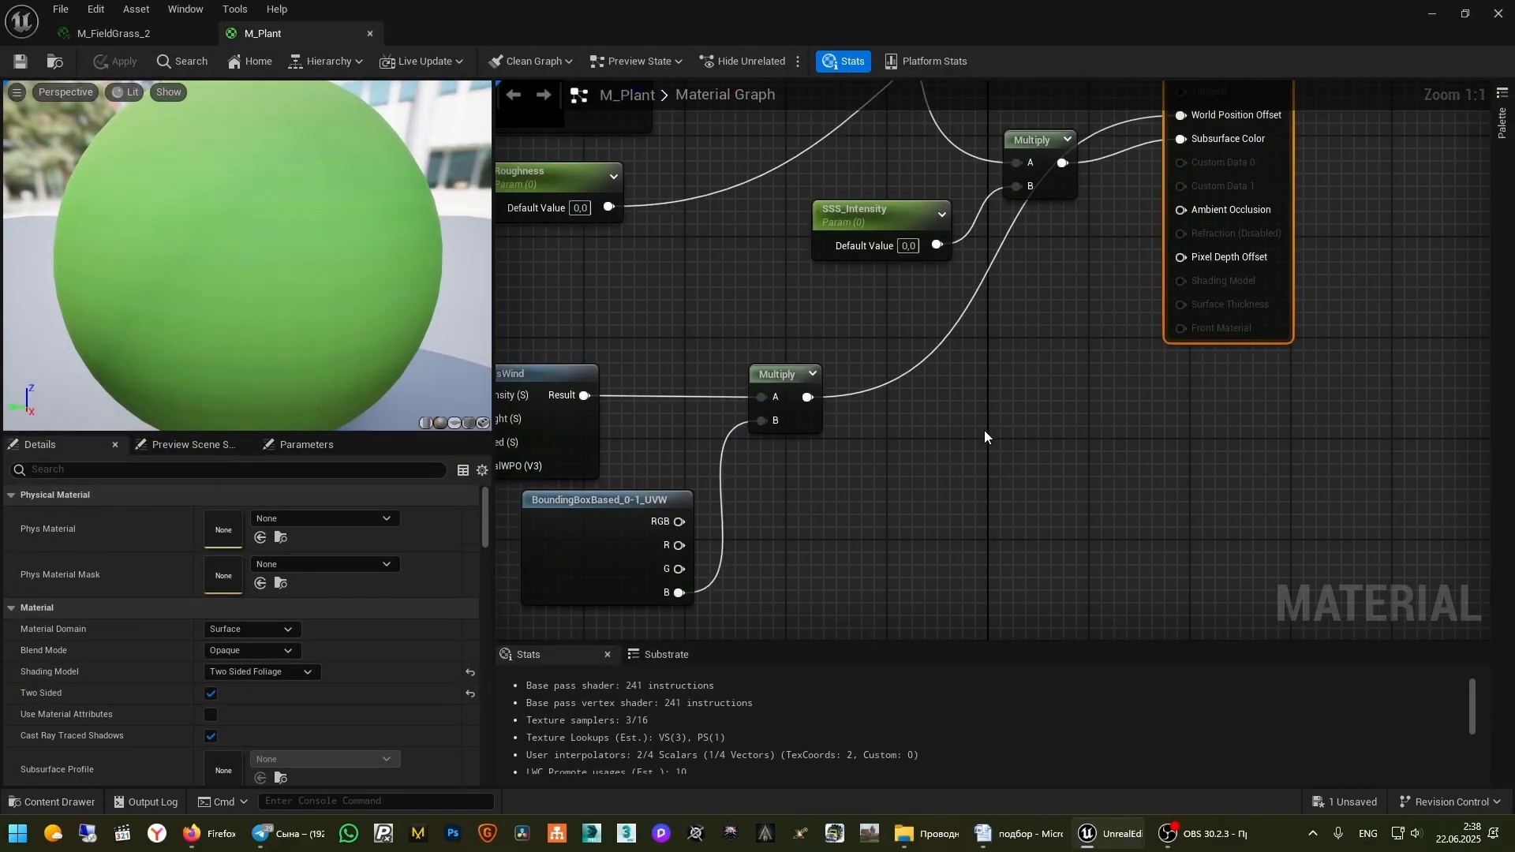
left_click(947, 357, "alt")
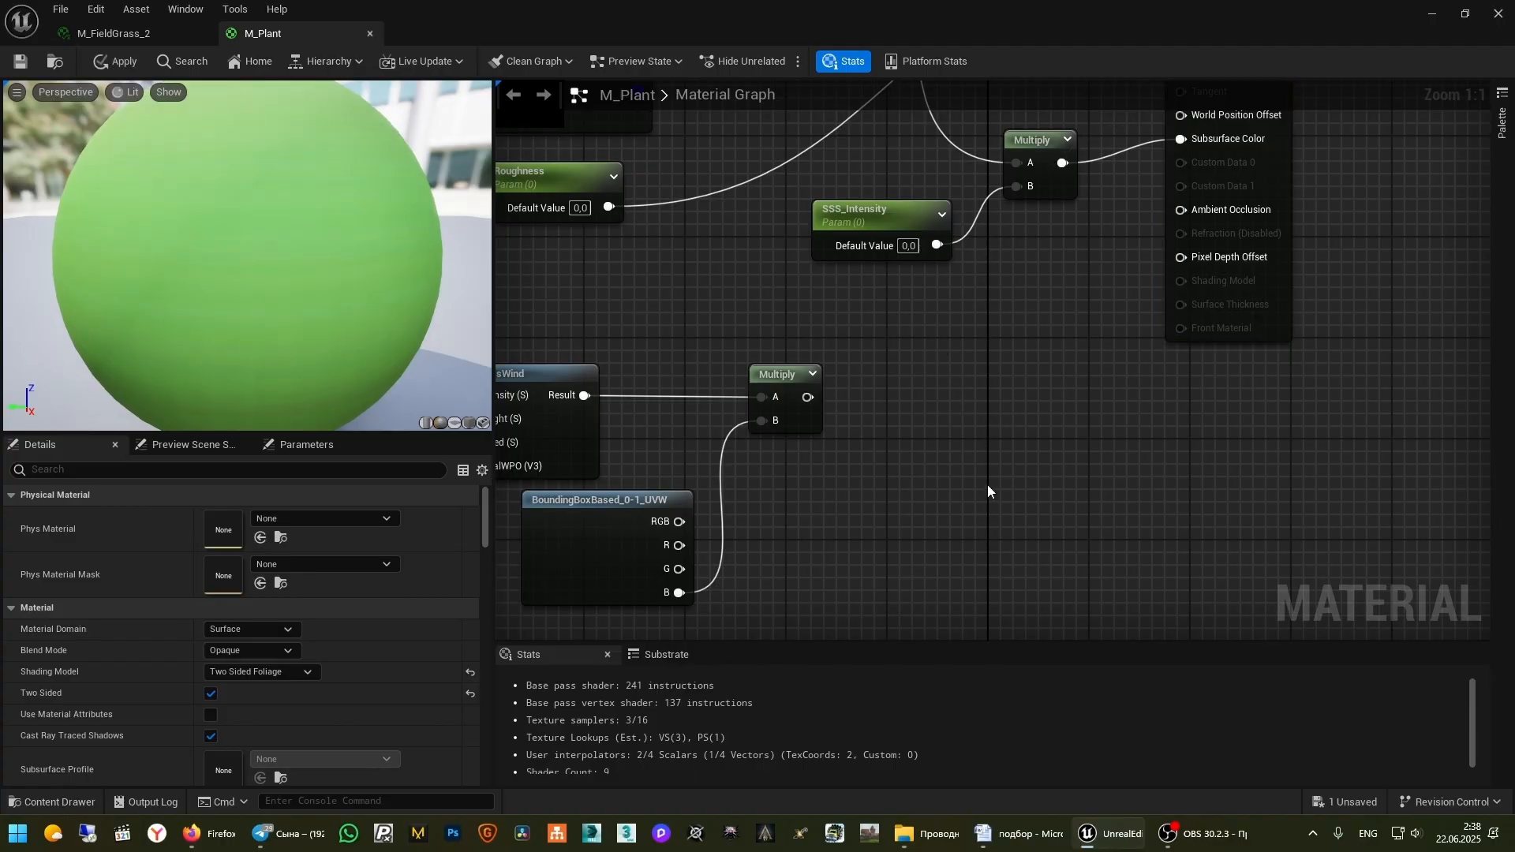
Add a Constant node beside the wind Multiply node
key("1")
left_click(935, 477)
left_click_drag(979, 484, 932, 457)
Add a StaticSwitchParameter node between the wind Multiply and Constant nodes and the material output
right_click_drag(1137, 284, 1097, 367)
right_click(1040, 444)
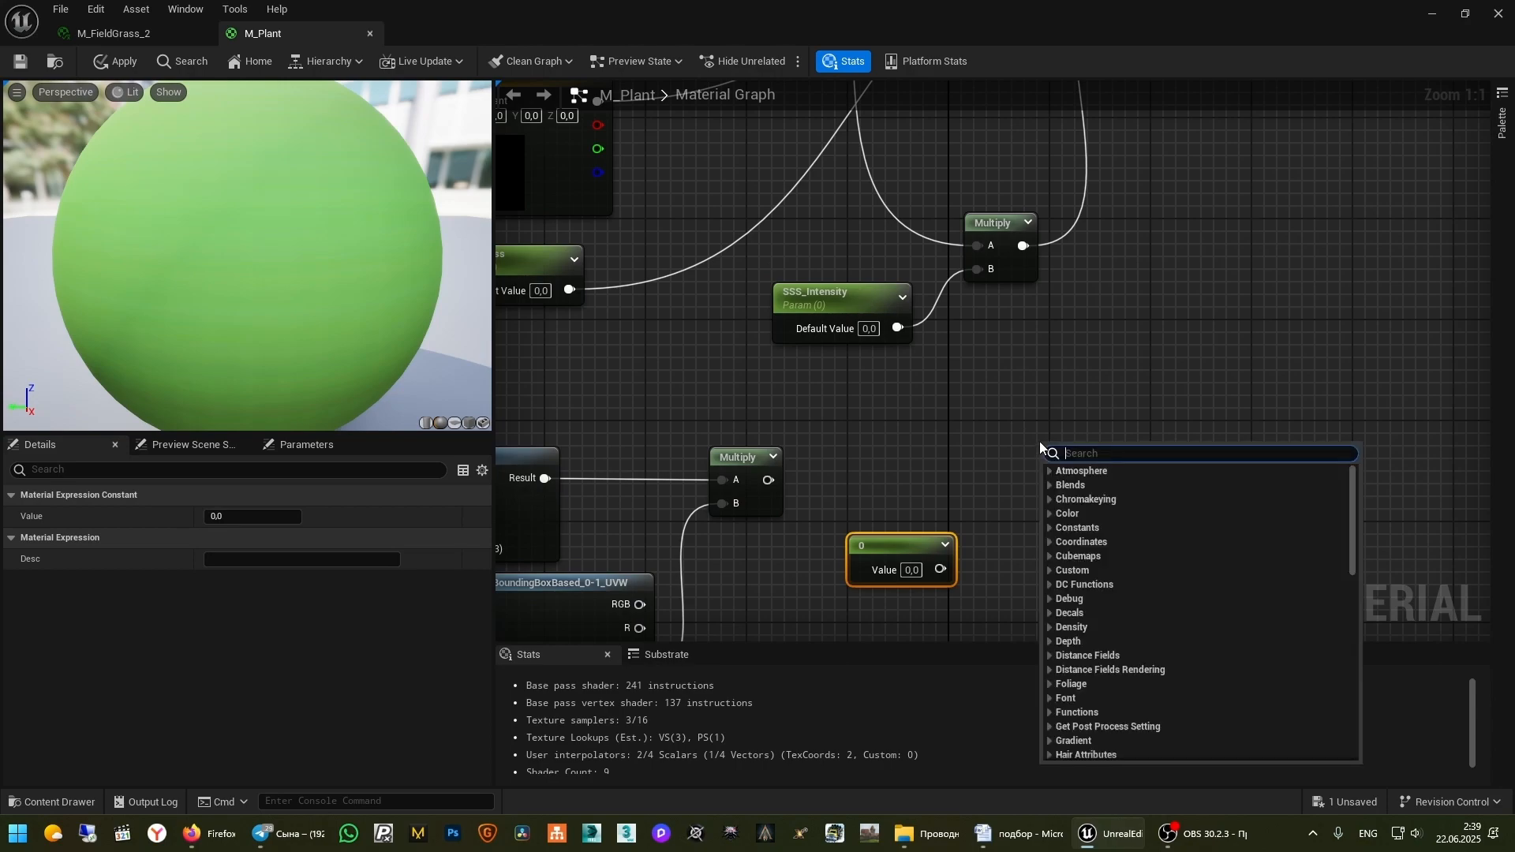
type("swi")
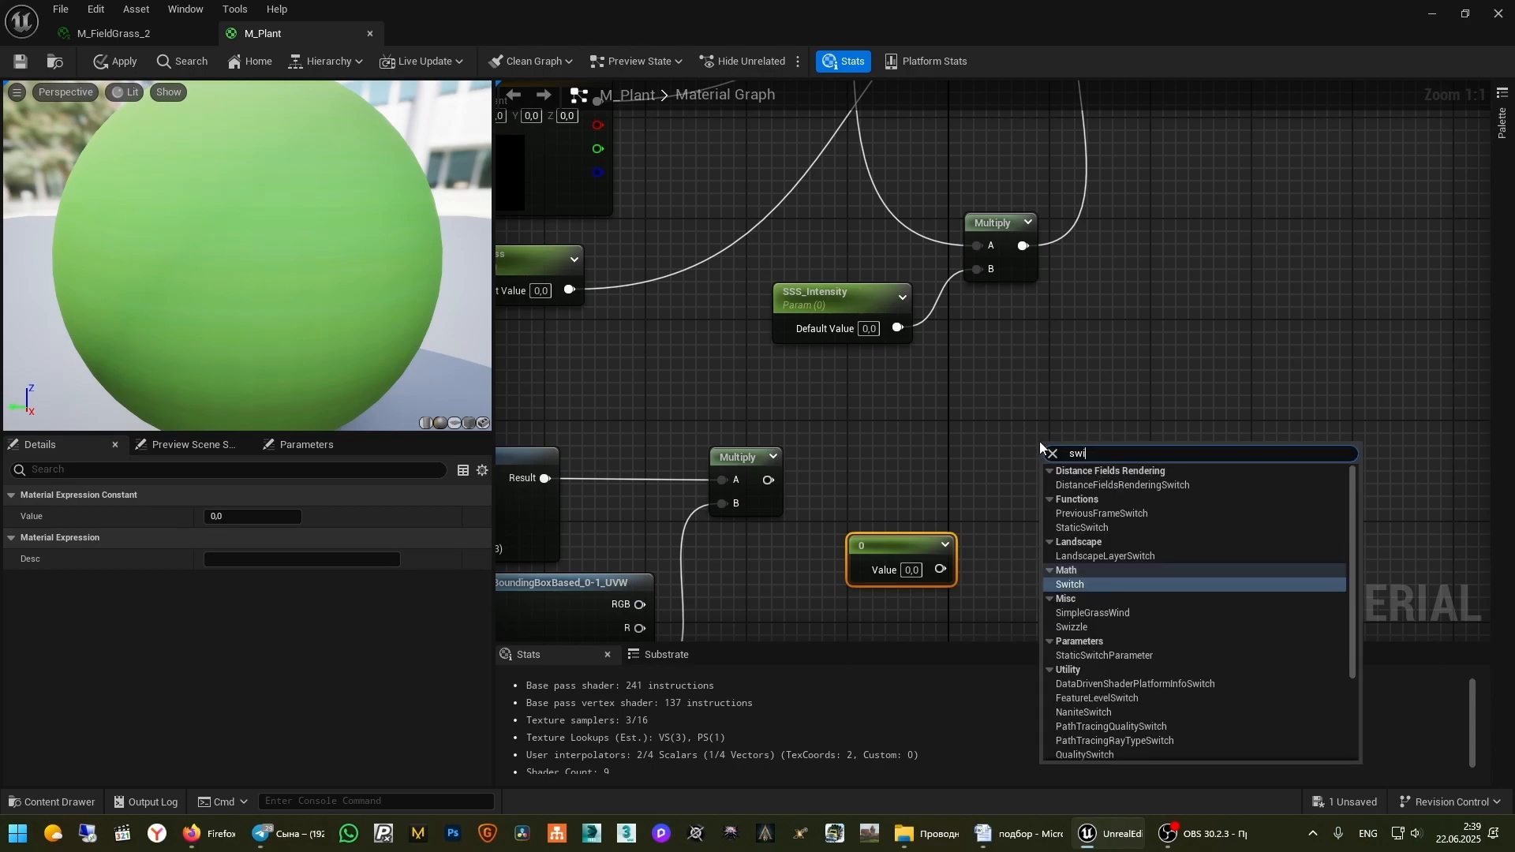
type("tch")
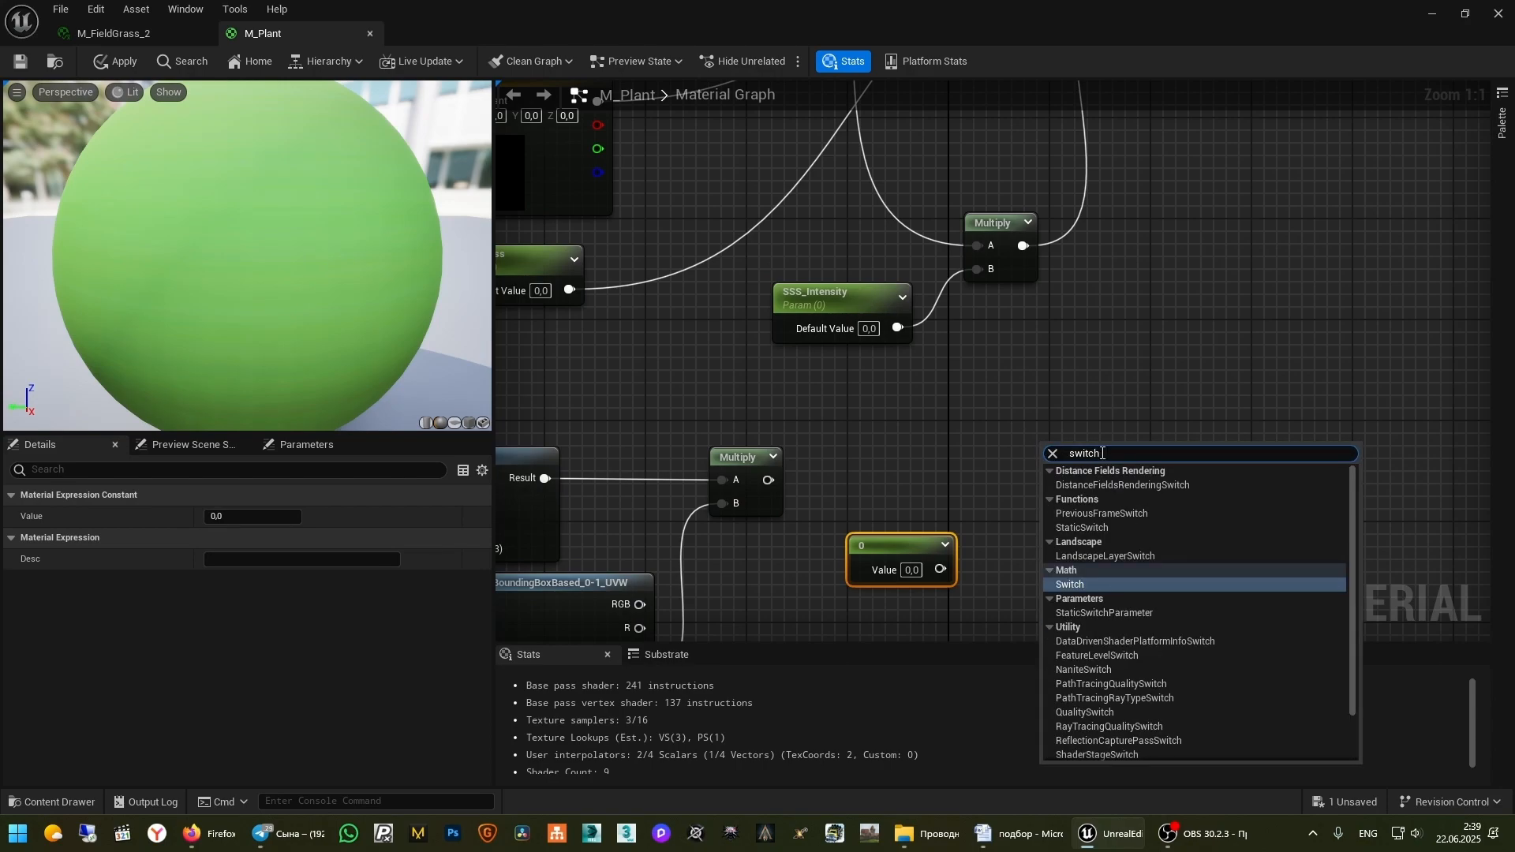
scroll(1228, 540, "down", 2)
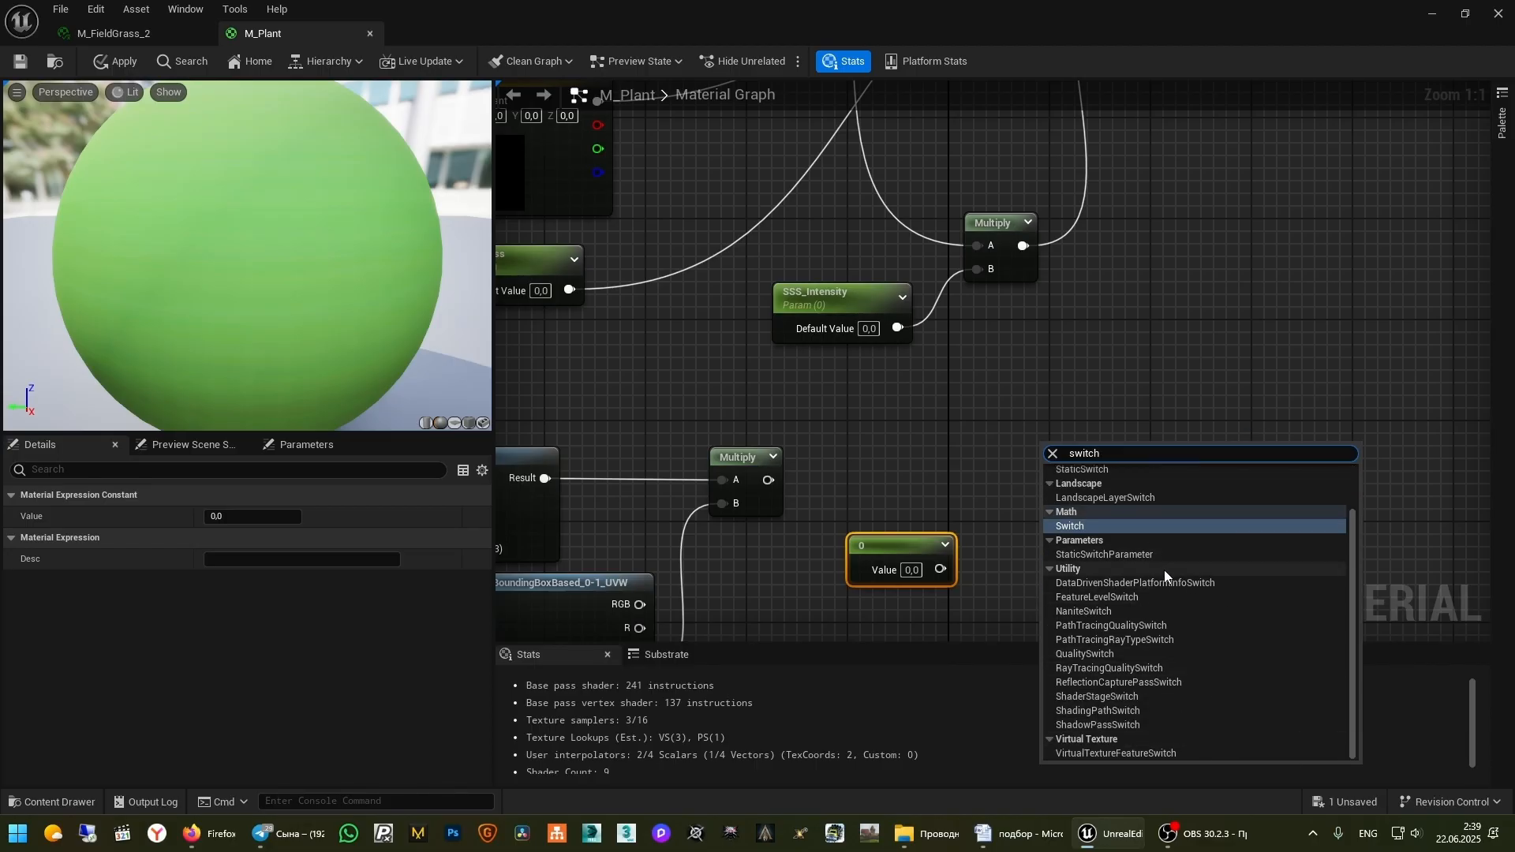
left_click(1137, 555)
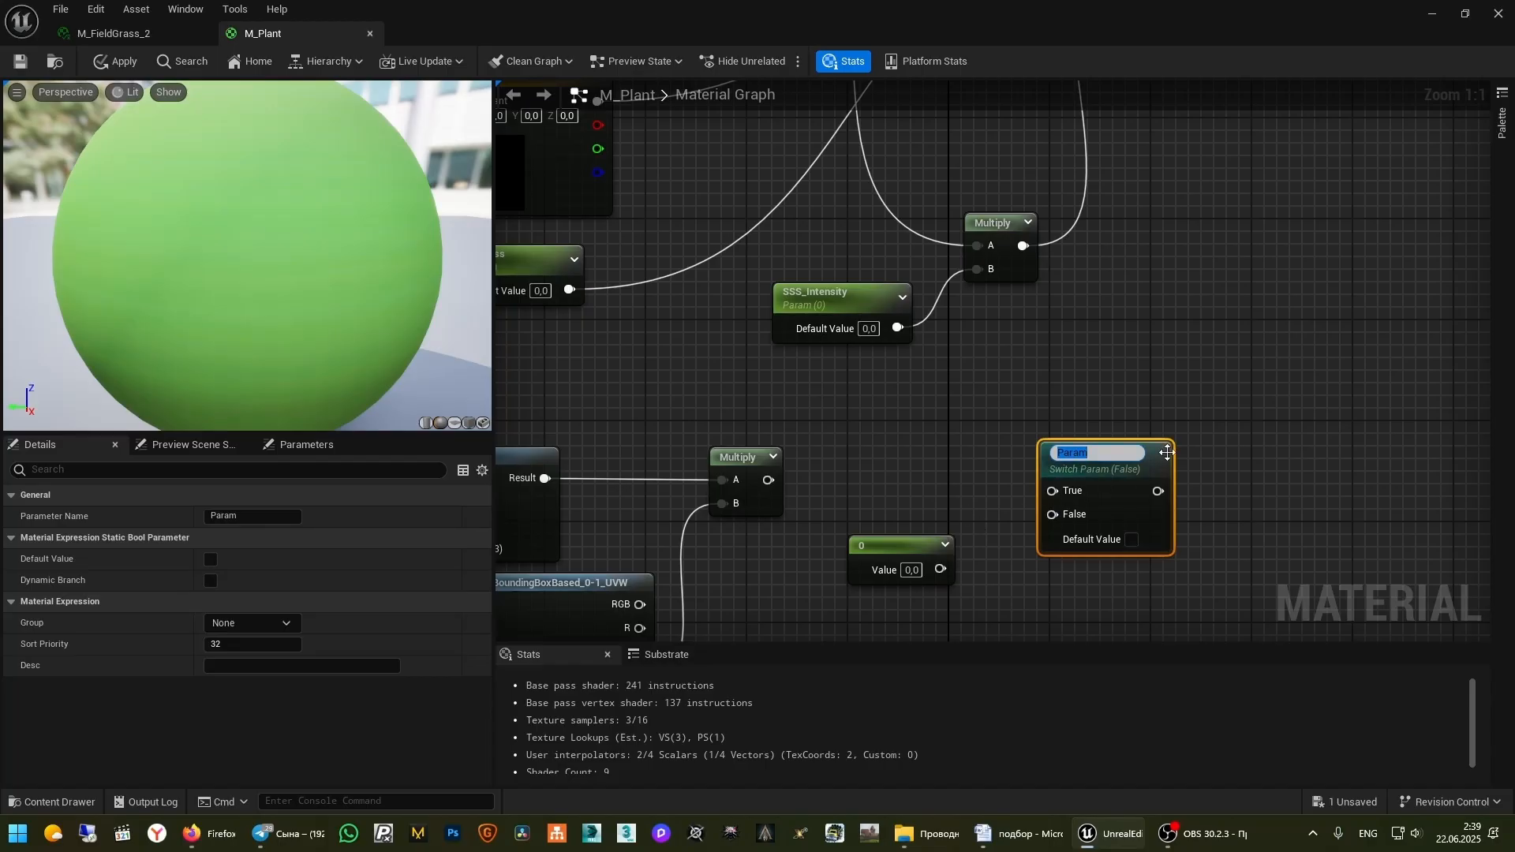
Name the switch parameter Grass_Wind, then connect the wind Multiply to its True input and the 0 constant to its False input
left_click_drag(1109, 451, 1058, 419)
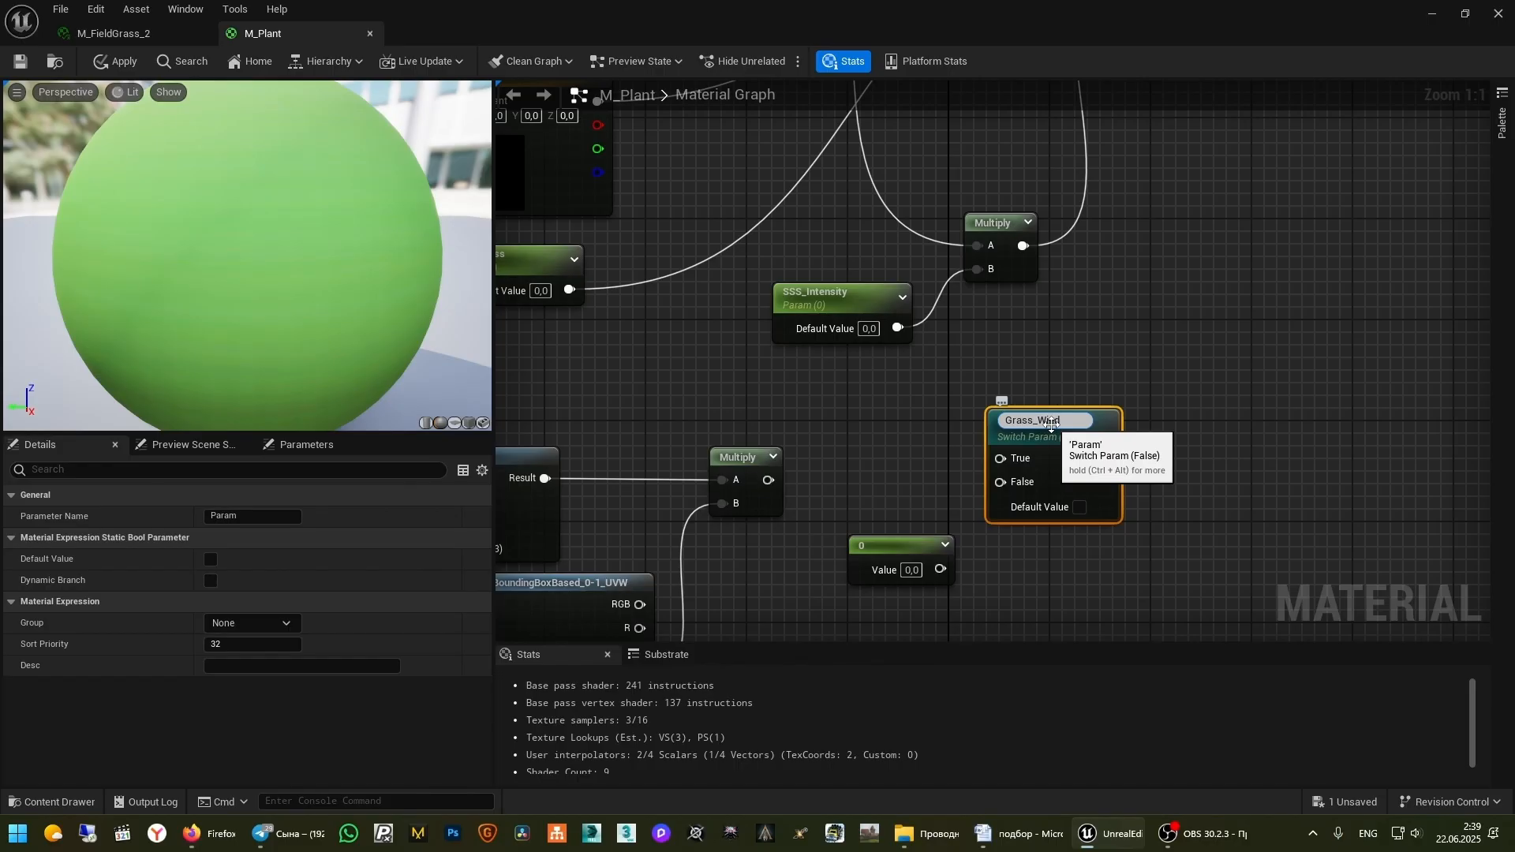
key("Return")
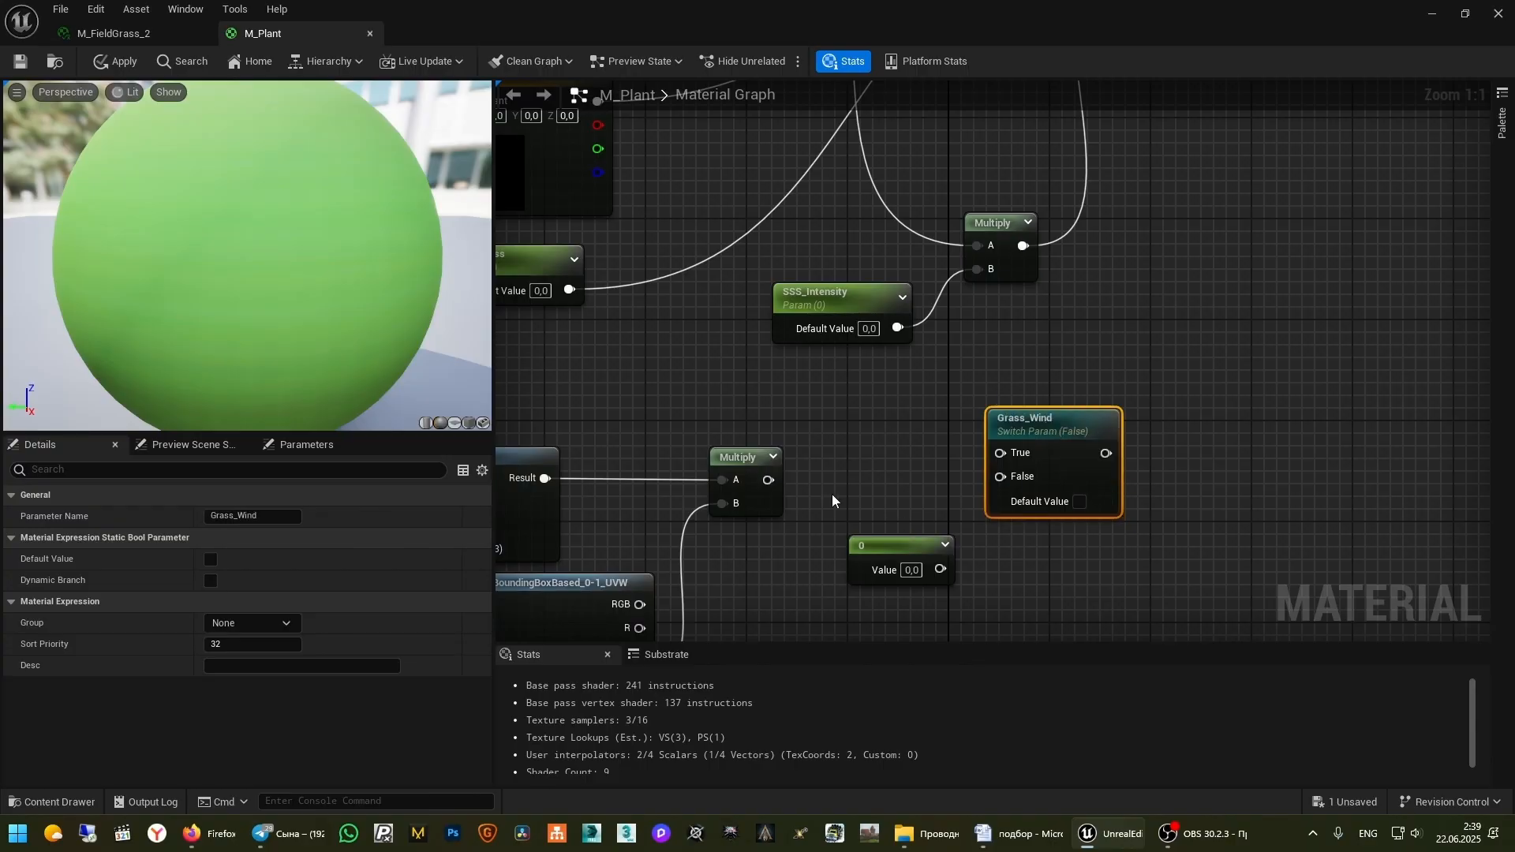
left_click_drag(768, 480, 1001, 454)
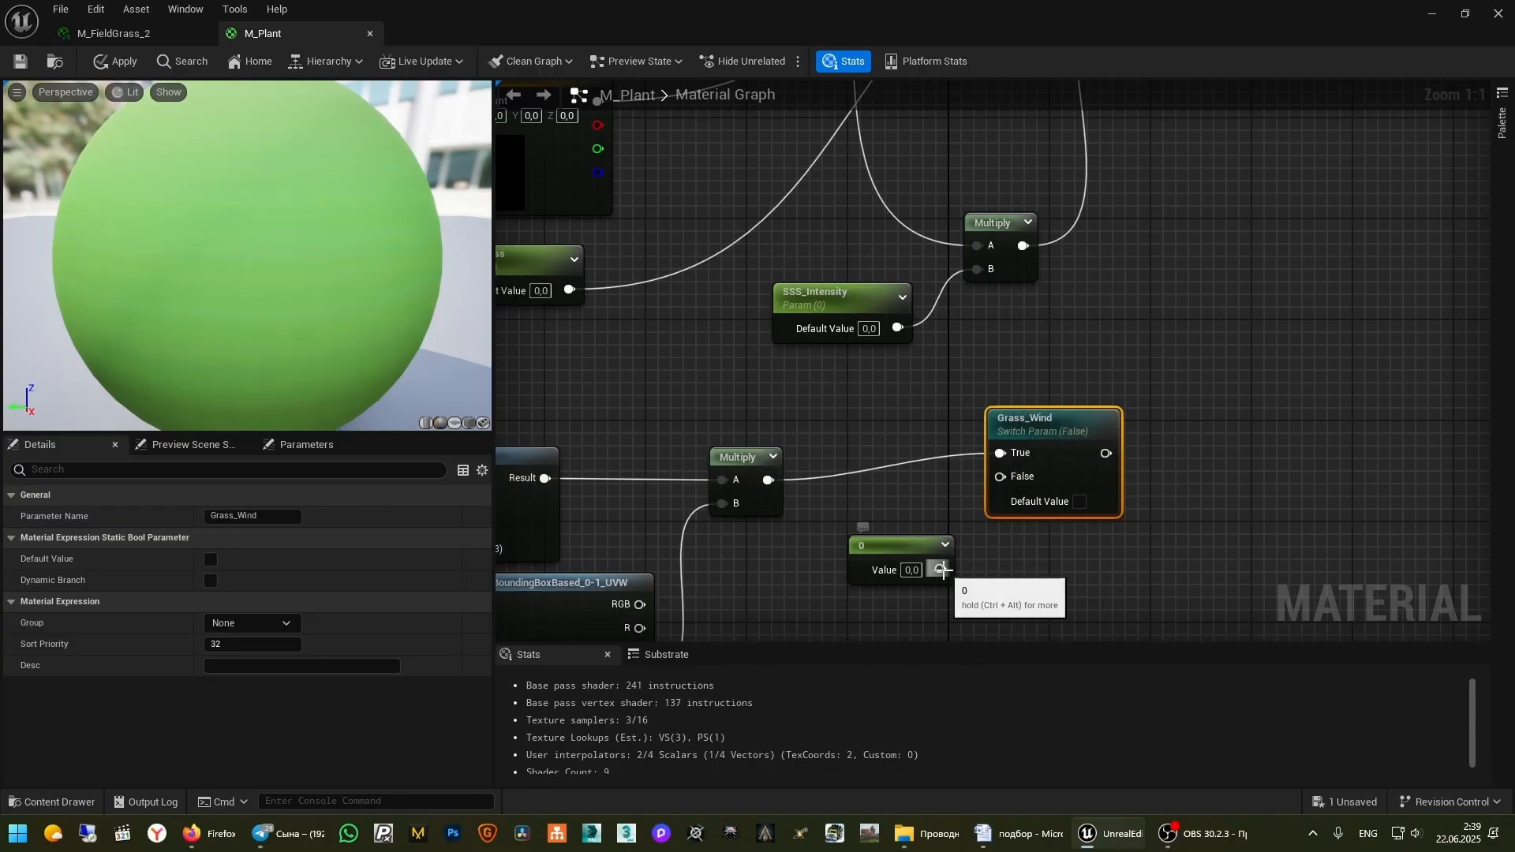
left_click_drag(941, 569, 1001, 477)
Connect the Grass_Wind switch to World Position Offset and line up the switch and constant nodes beside the wind Multiply
right_click_drag(1184, 471, 909, 487)
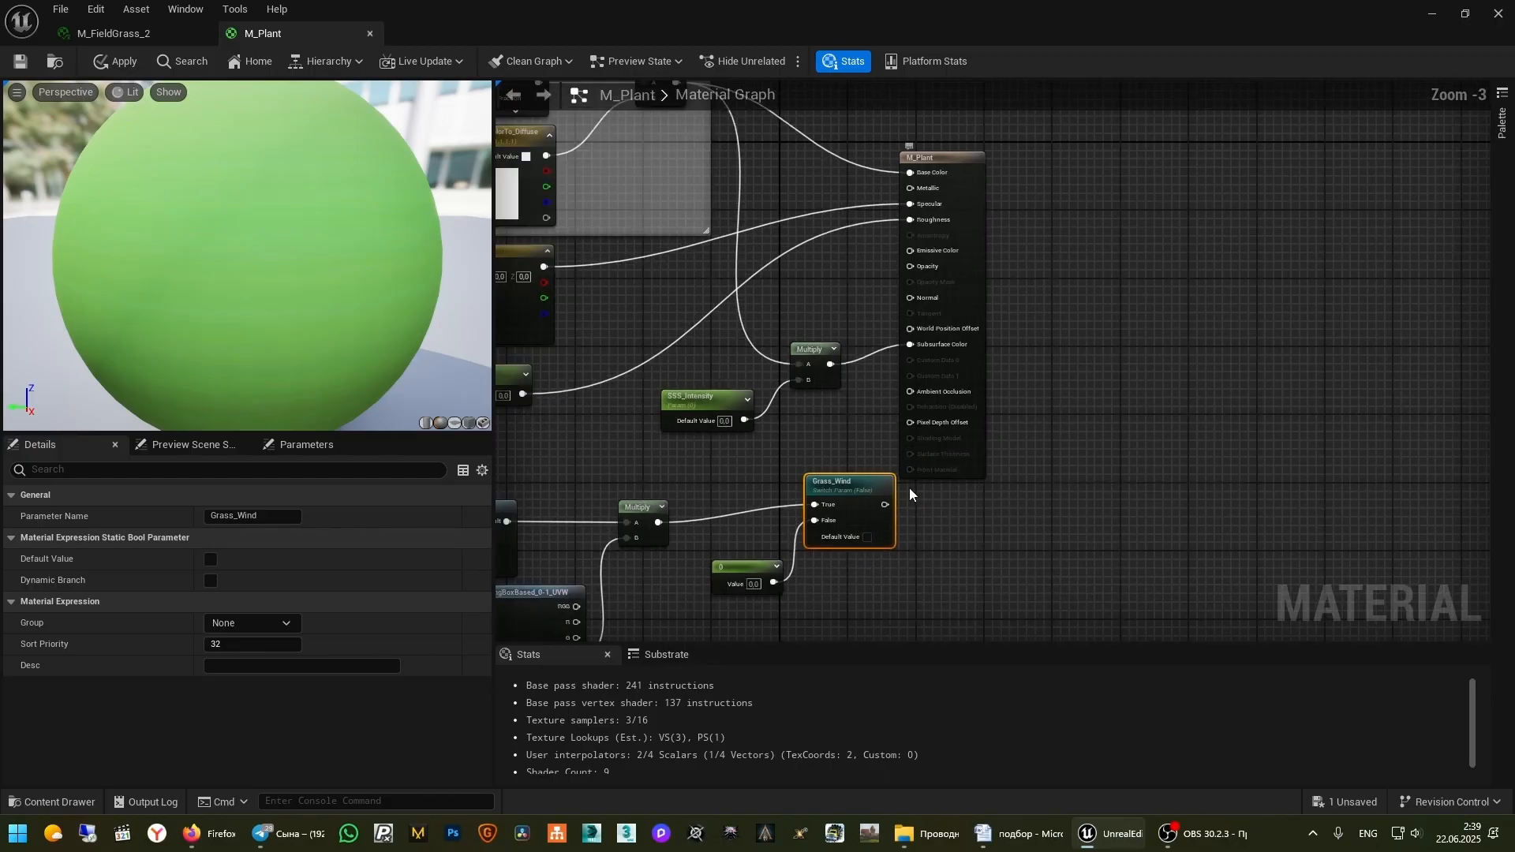
left_click_drag(876, 514, 910, 257)
right_click_drag(1044, 576, 1300, 329)
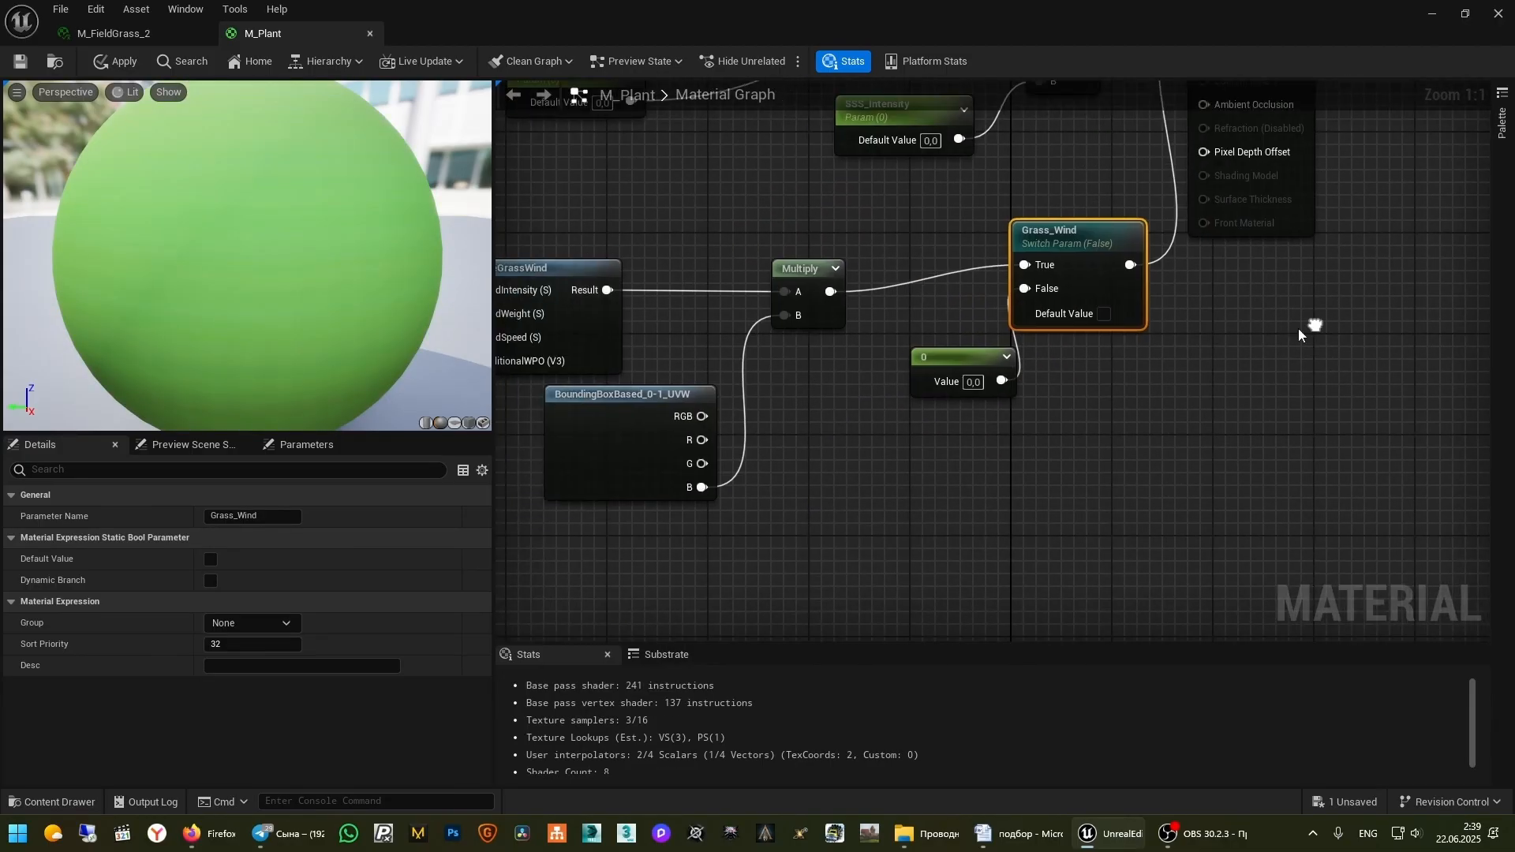
left_click_drag(949, 358, 836, 384)
left_click_drag(1085, 230, 1009, 256)
scroll(1009, 256, "down", 3)
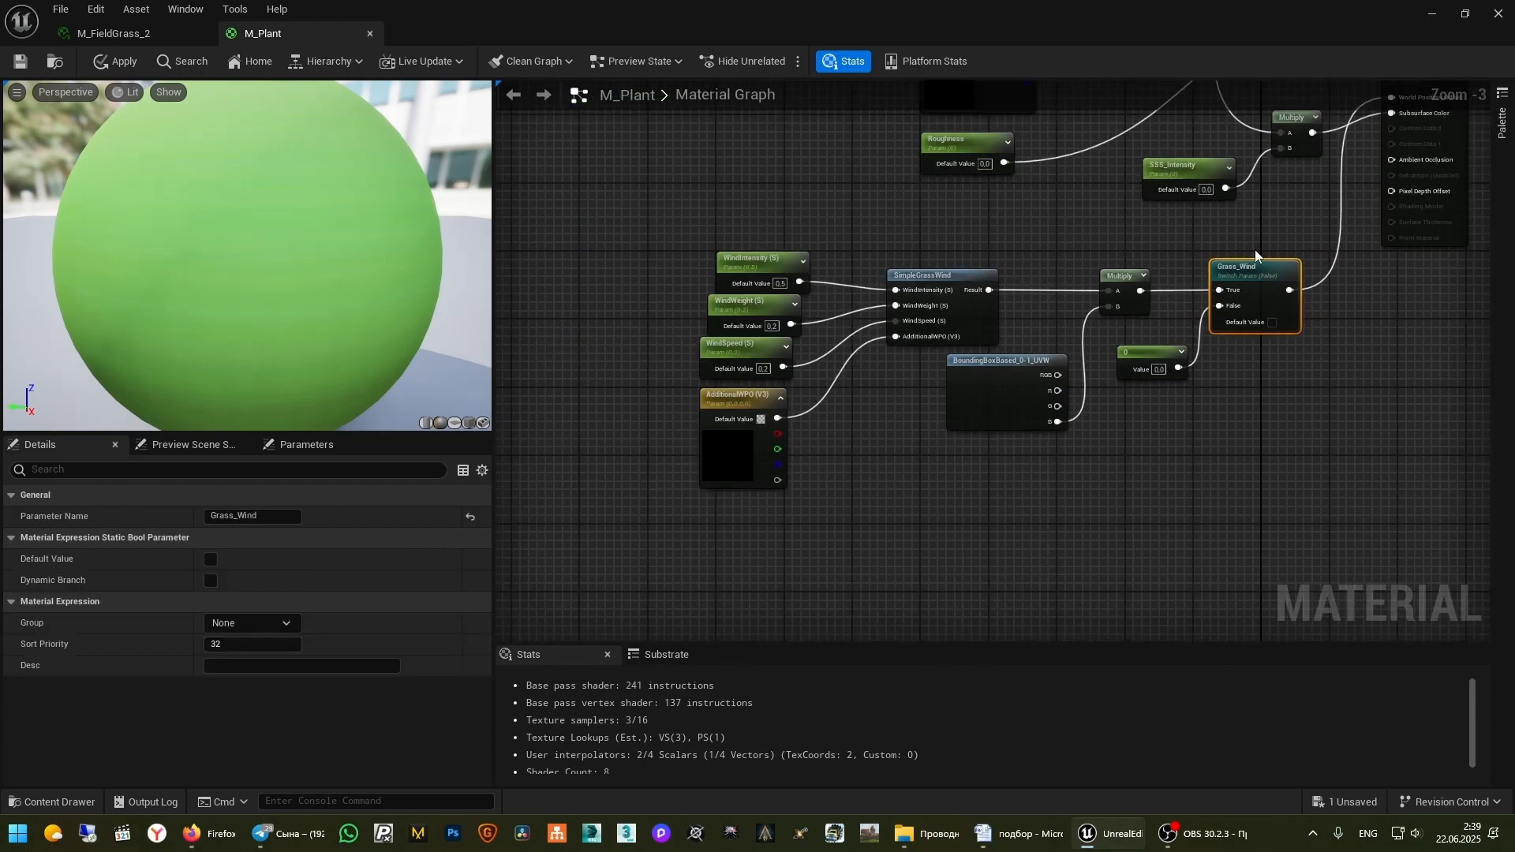
Add a comment box at the Grass_Wind switch and extend it around all the wind nodes
left_click_drag(1273, 229, 658, 516)
key("c")
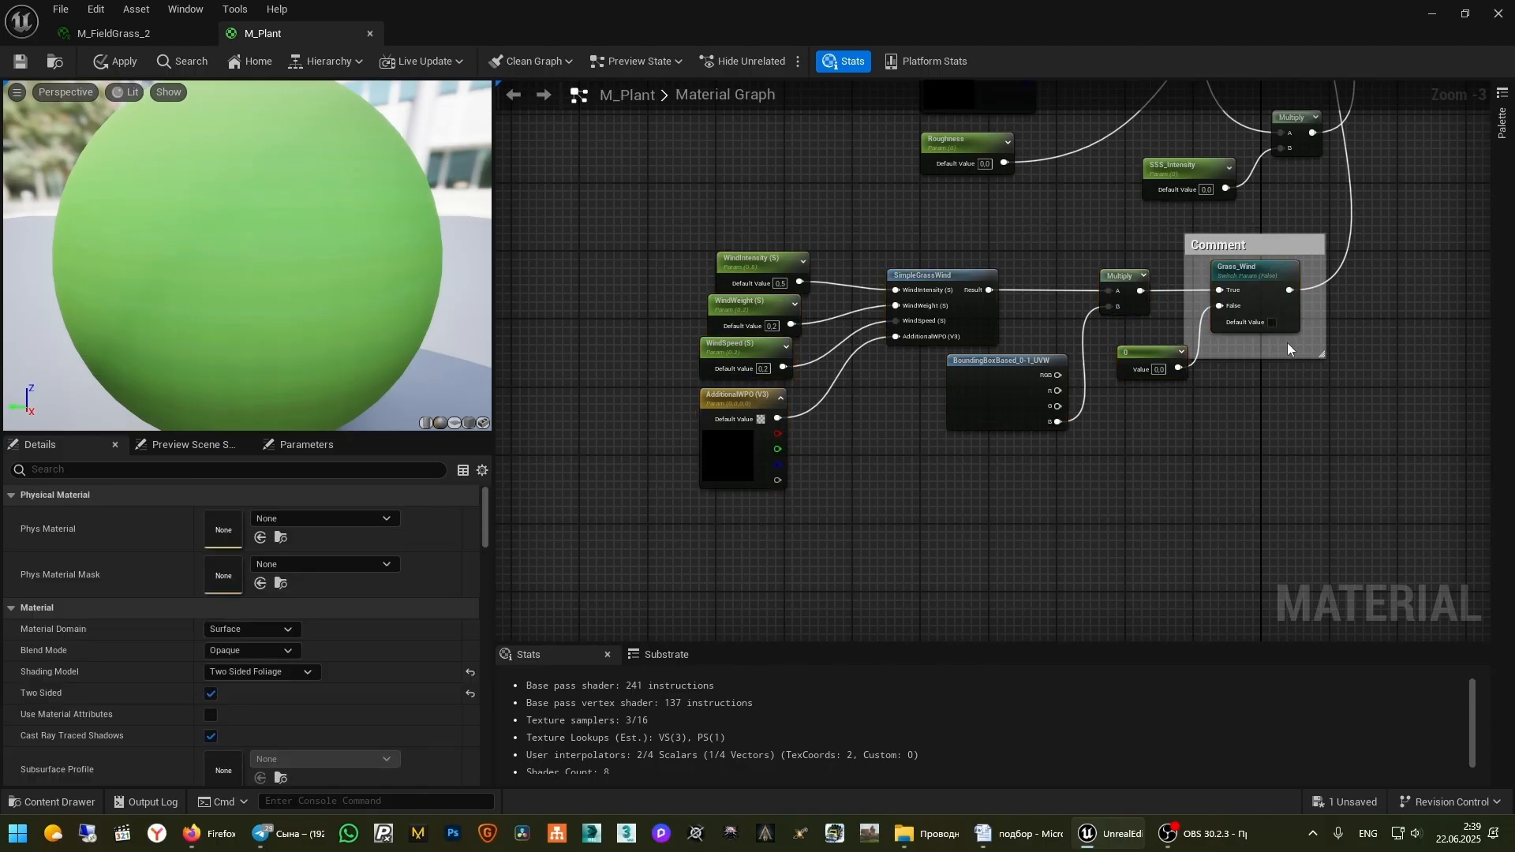
left_click_drag(1255, 245, 734, 231)
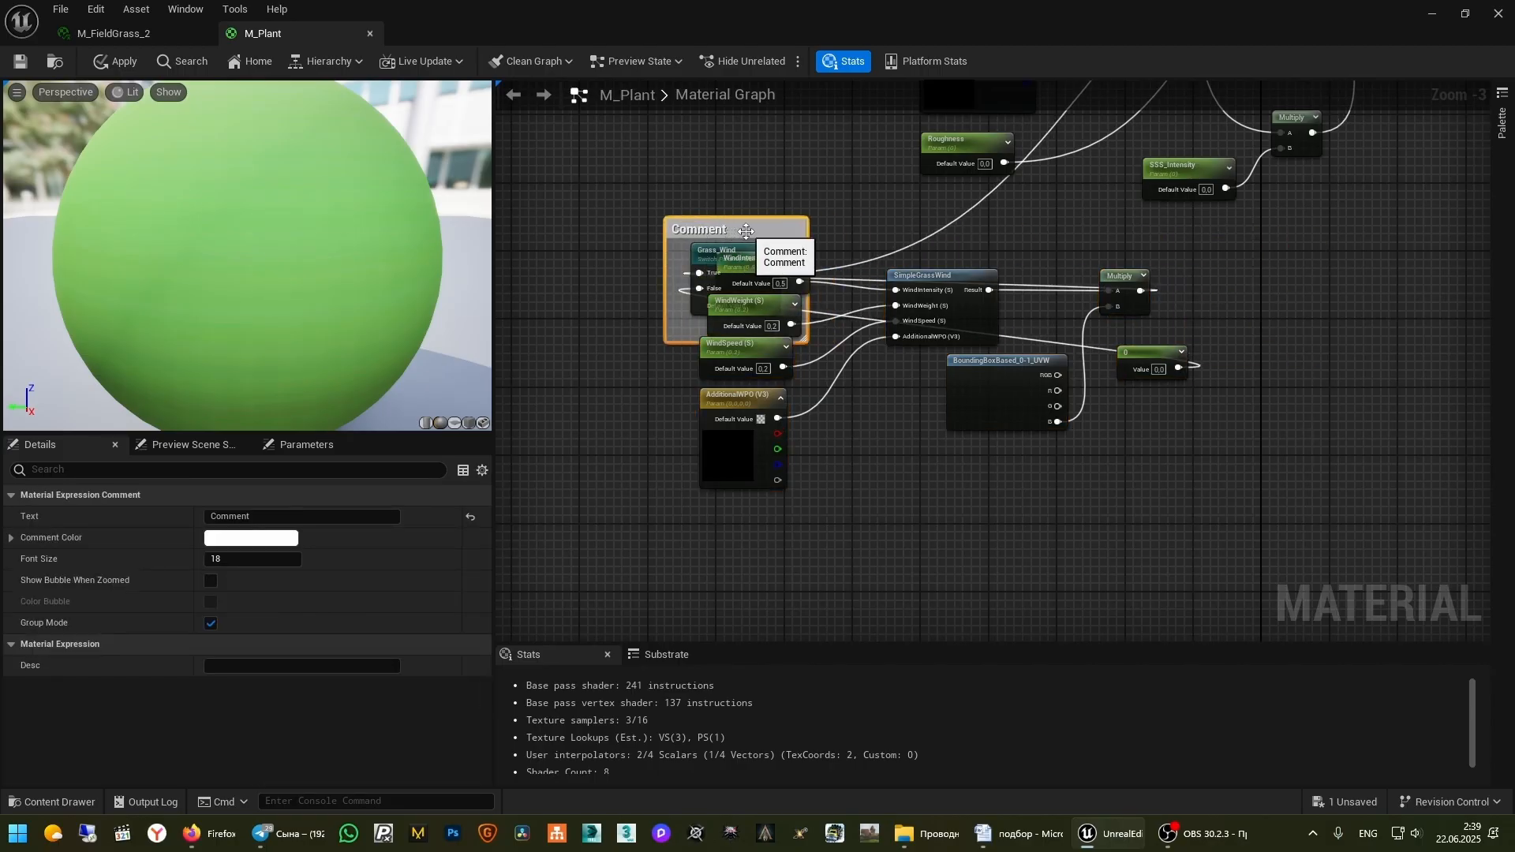
key("ctrl+z")
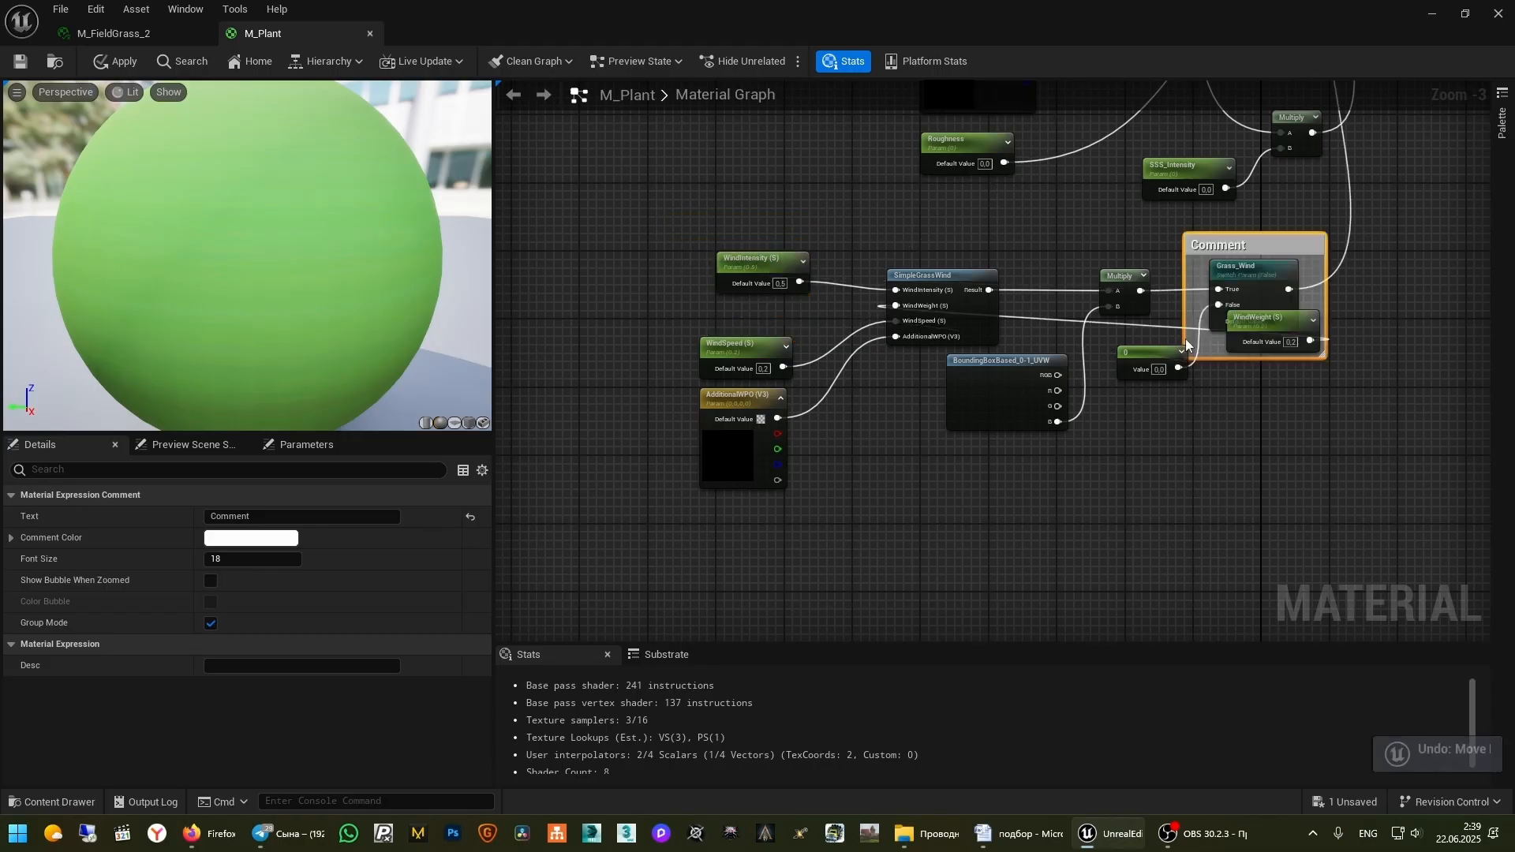
left_click_drag(1221, 356, 1221, 514)
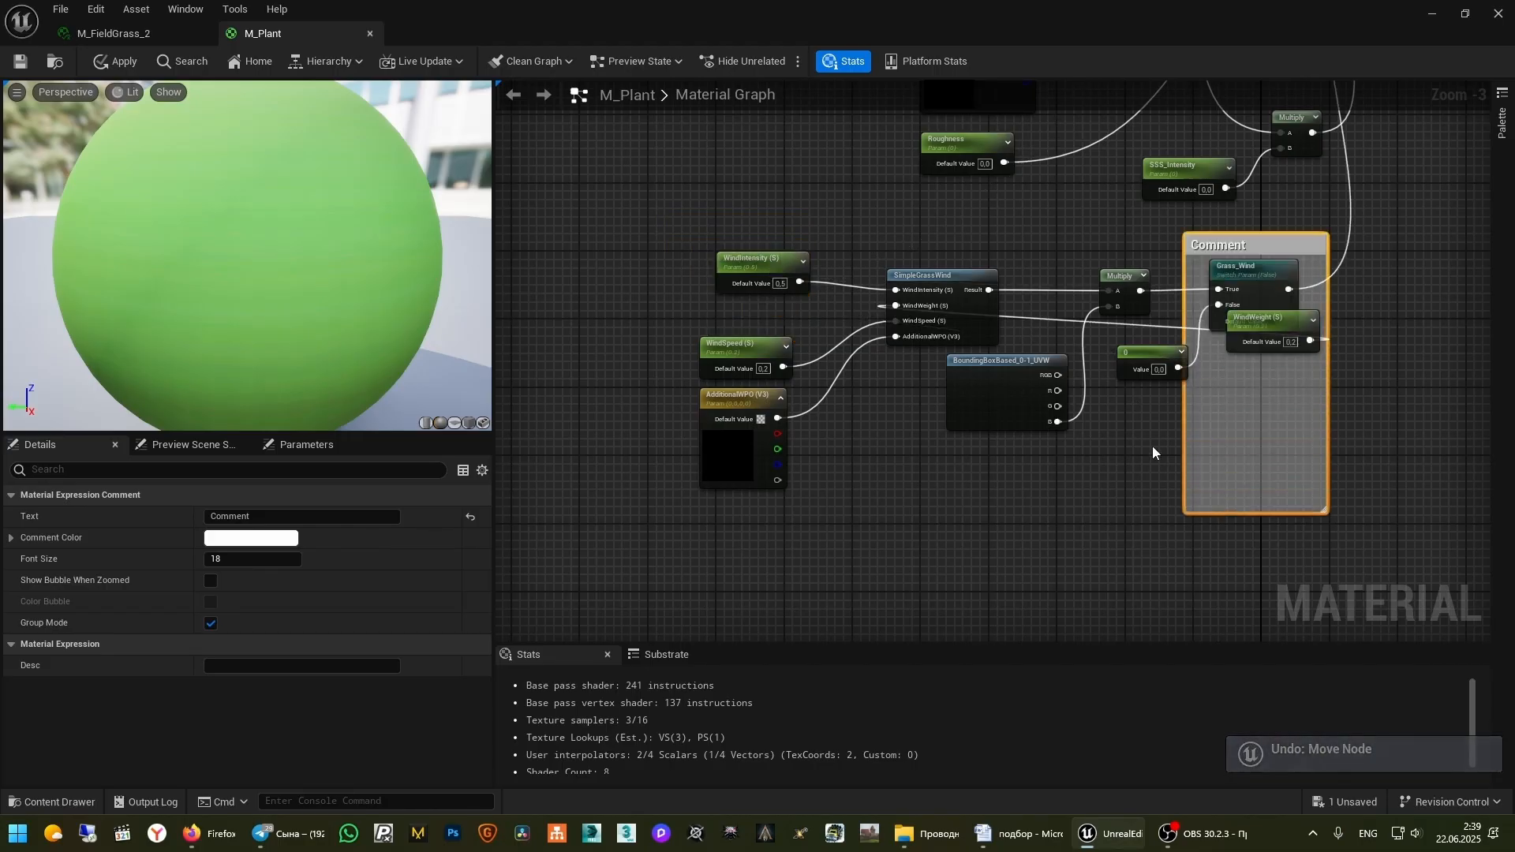
left_click_drag(1183, 442, 673, 443)
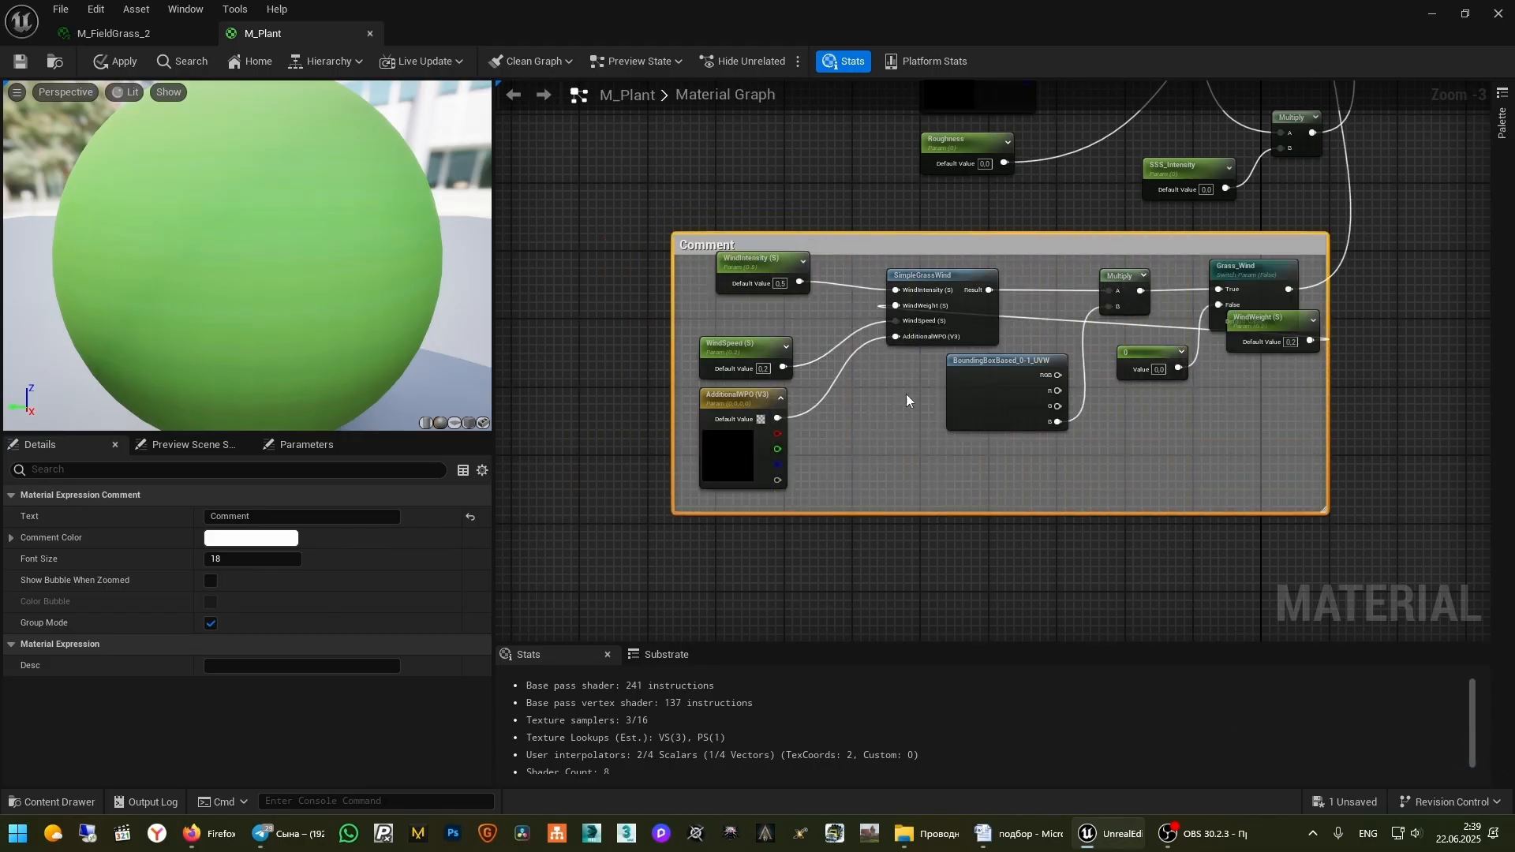
left_click_drag(1019, 514, 1019, 539)
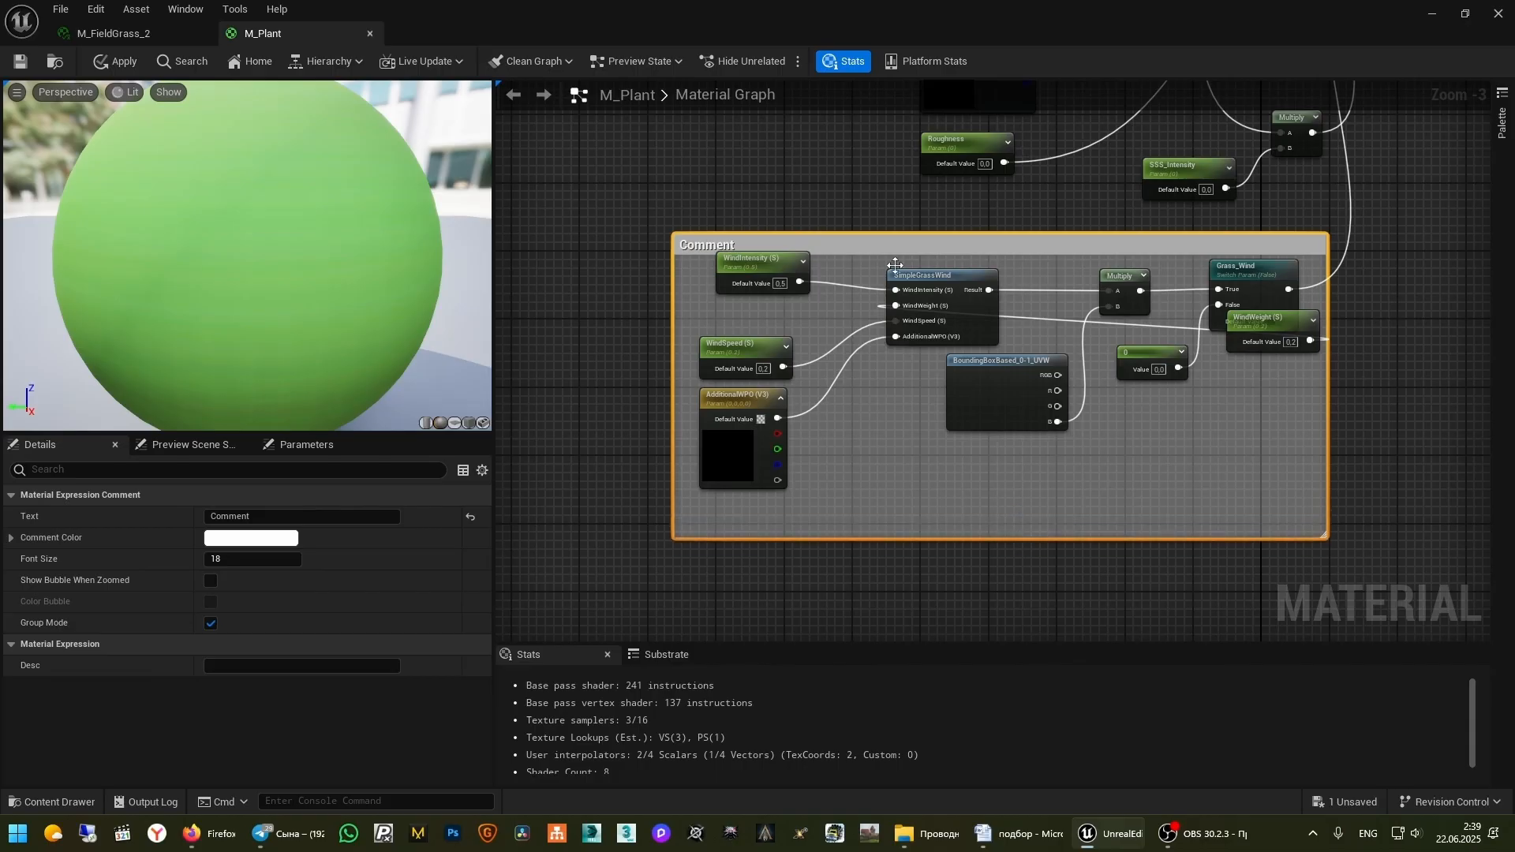
left_click(898, 216)
left_click(900, 236)
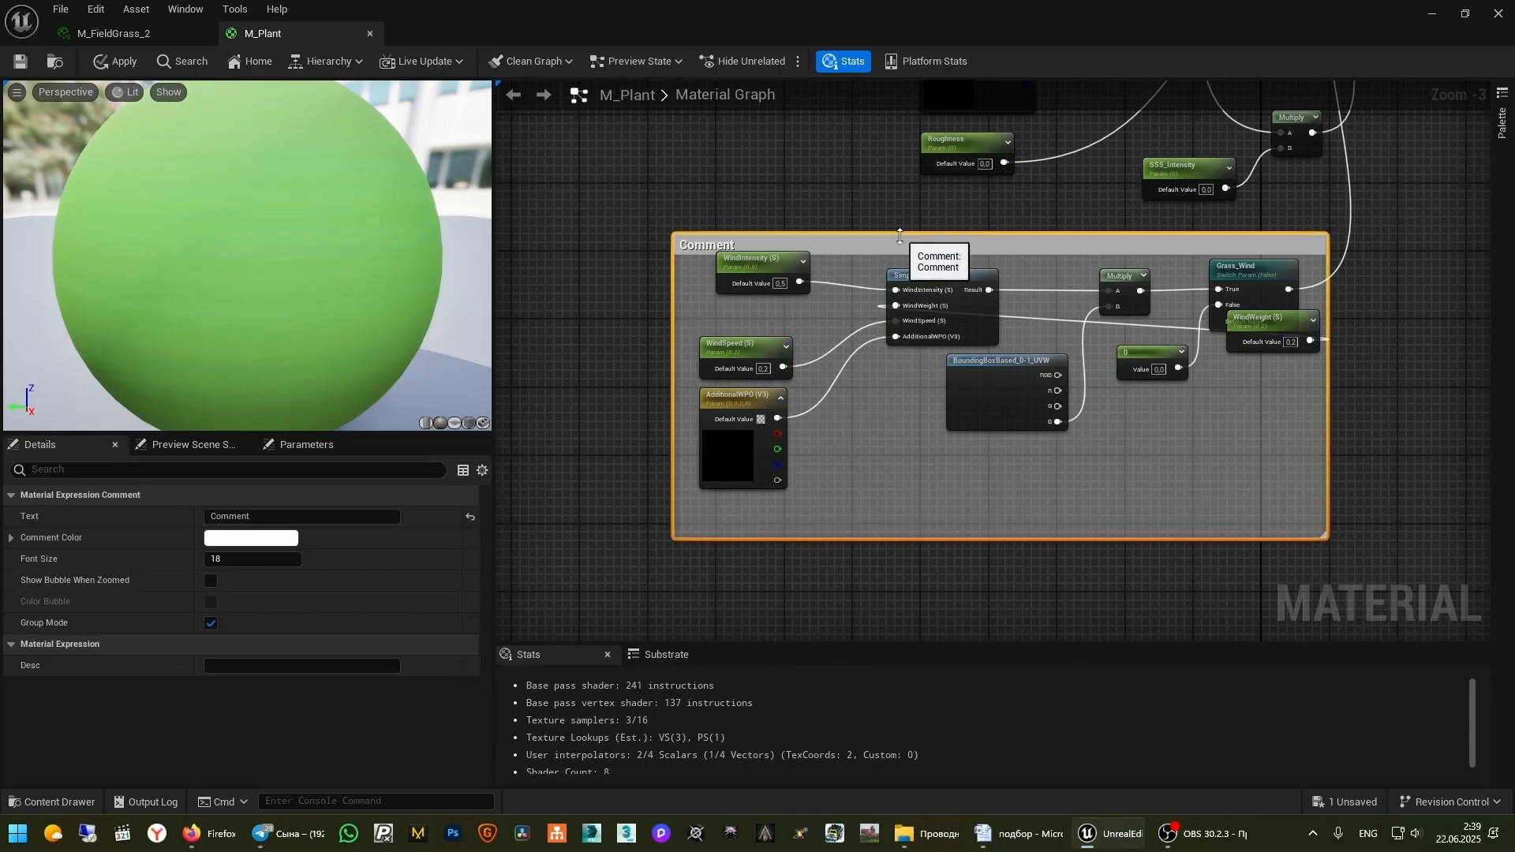
Title the comment box Grass_Wind and save the M_Plant material
double_click(810, 243)
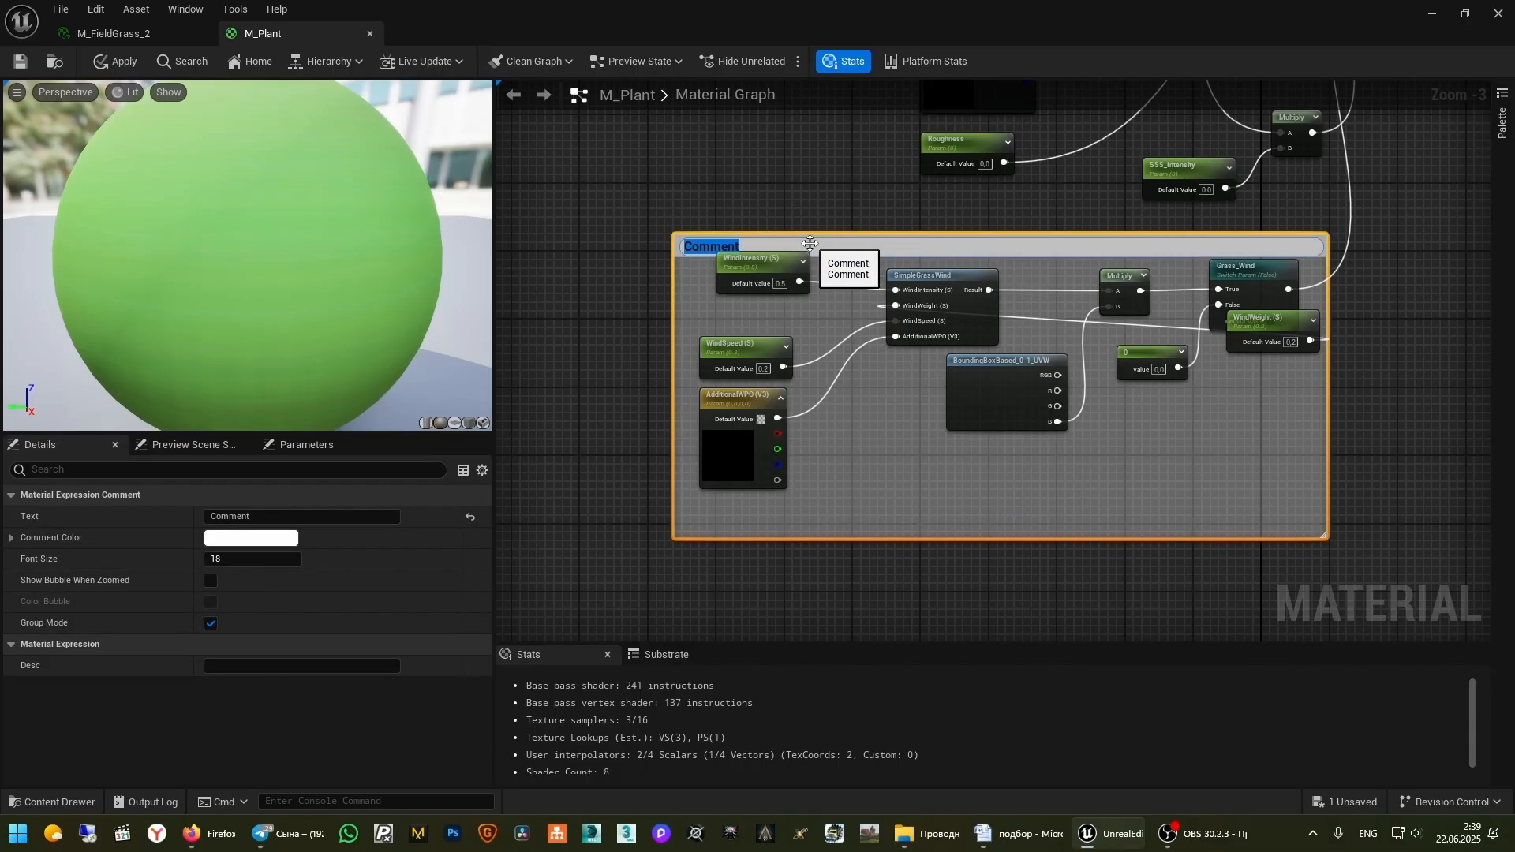
type("Grass_Wind")
key("Return")
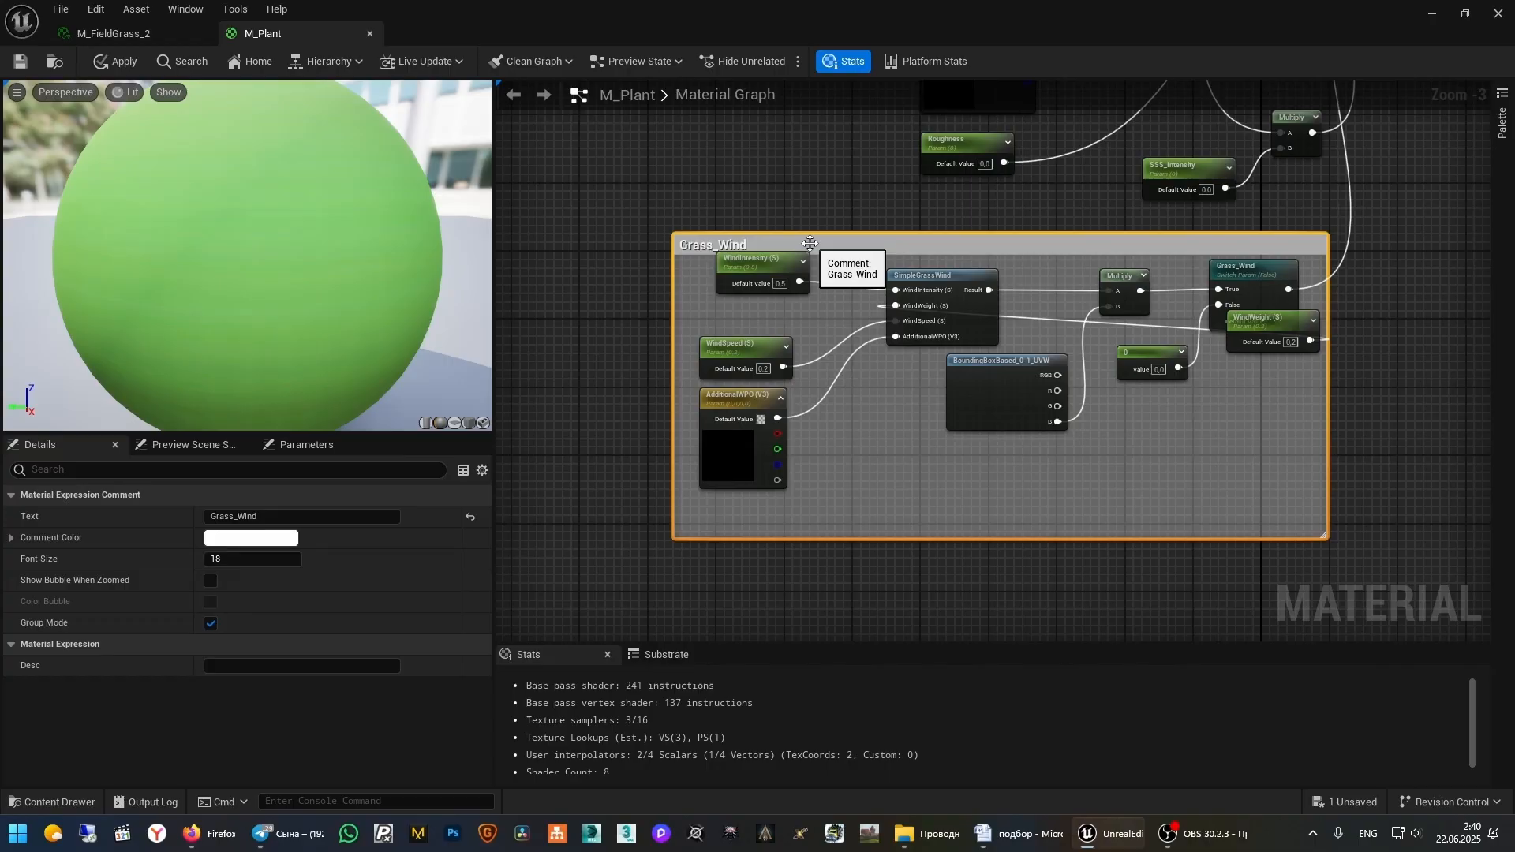
left_click(20, 61)
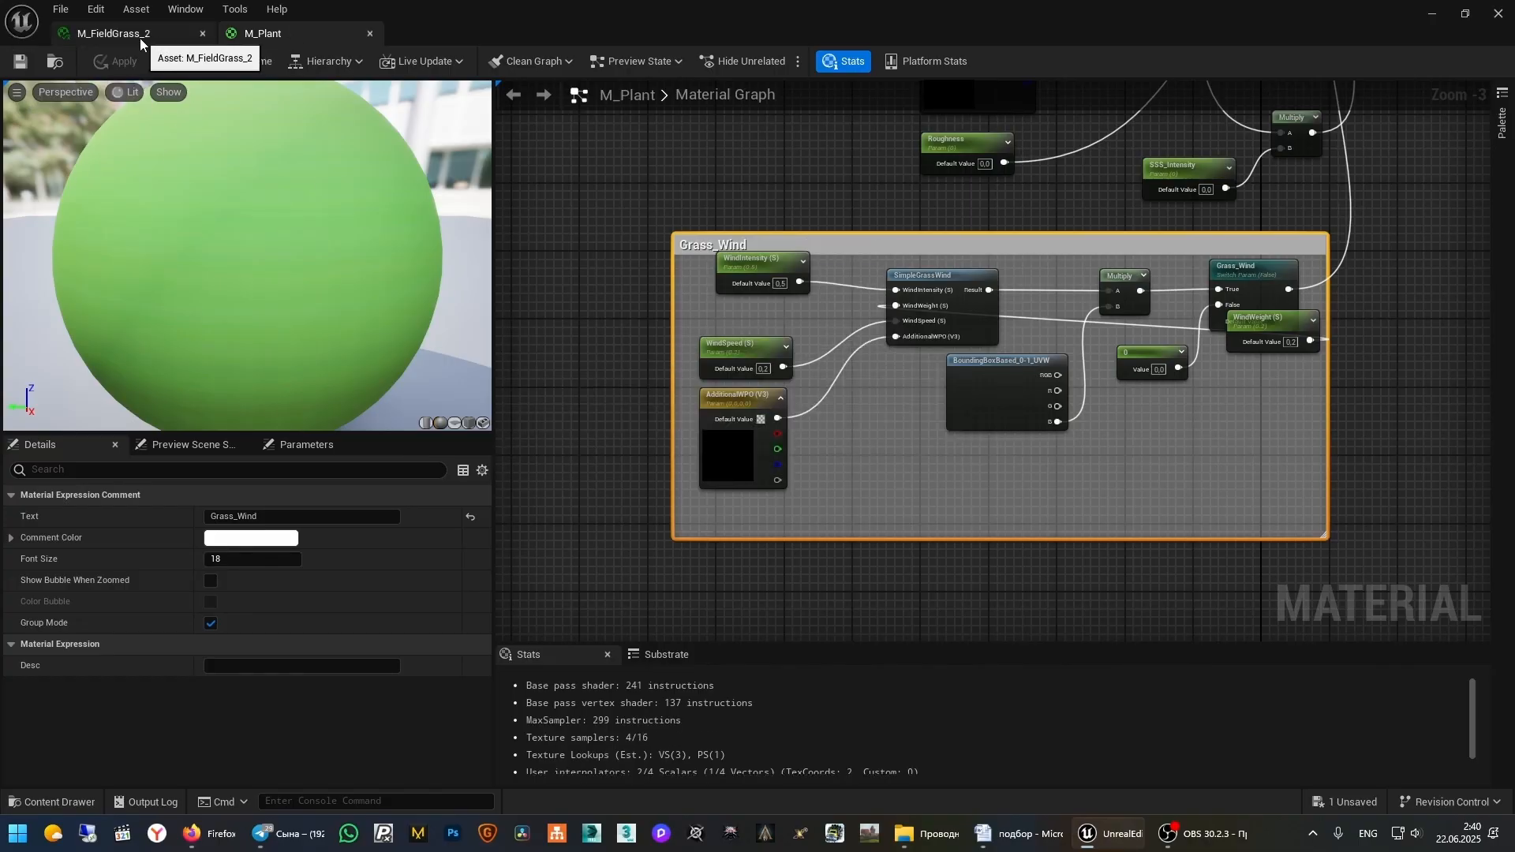
Bring up the M_FieldGrass_2 instance, save all changed assets from the level editor and close the material window
left_click(139, 35)
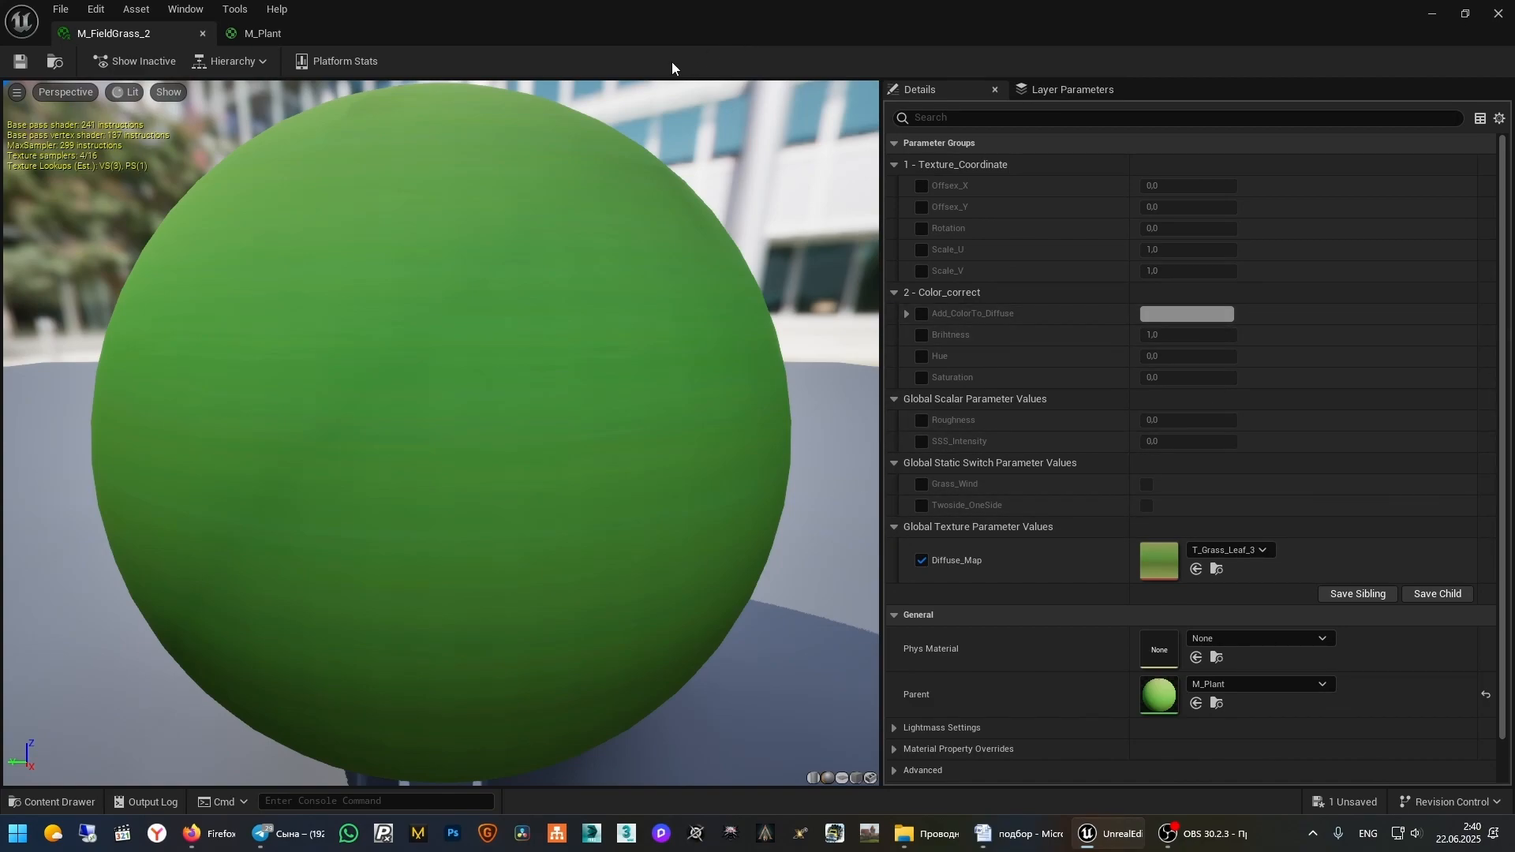
left_click_drag(597, 16, 1056, 110)
right_click_drag(538, 385, 537, 384)
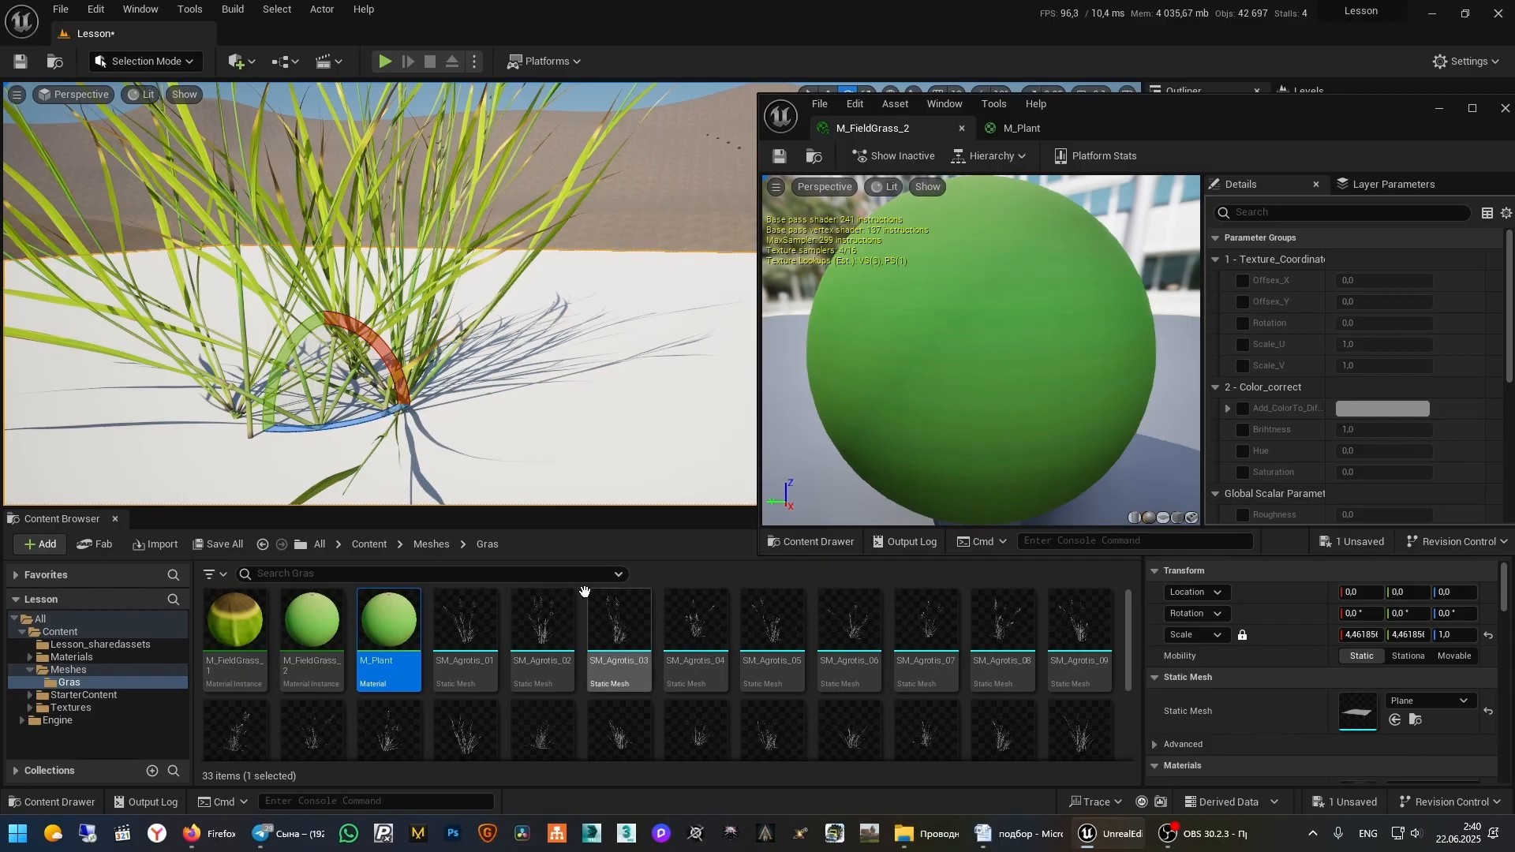
left_click(230, 547)
left_click(882, 593)
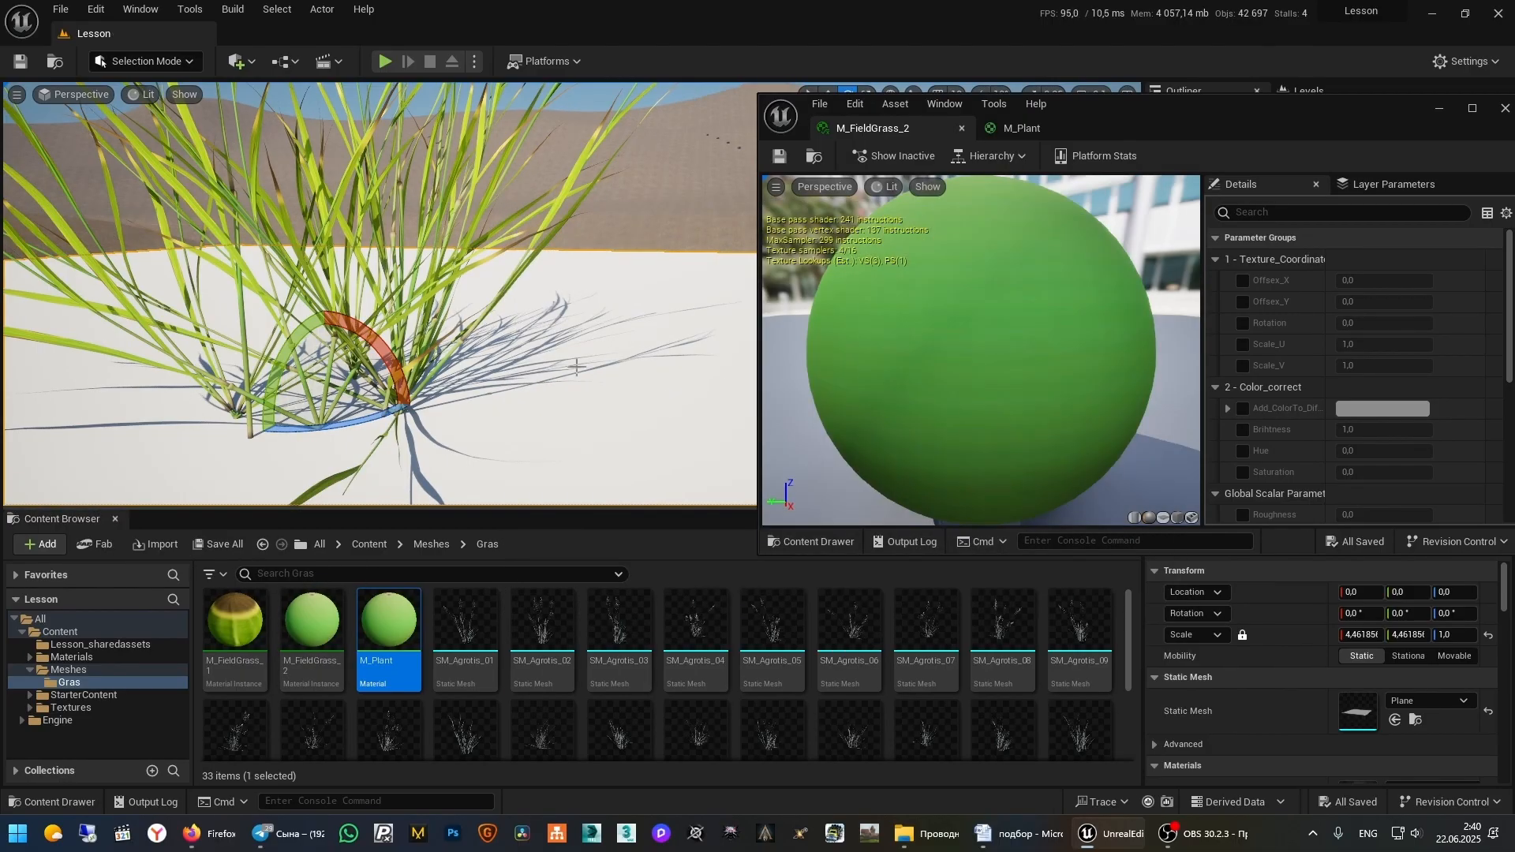
left_click_drag(1289, 112, 1250, 74)
left_click(1467, 70)
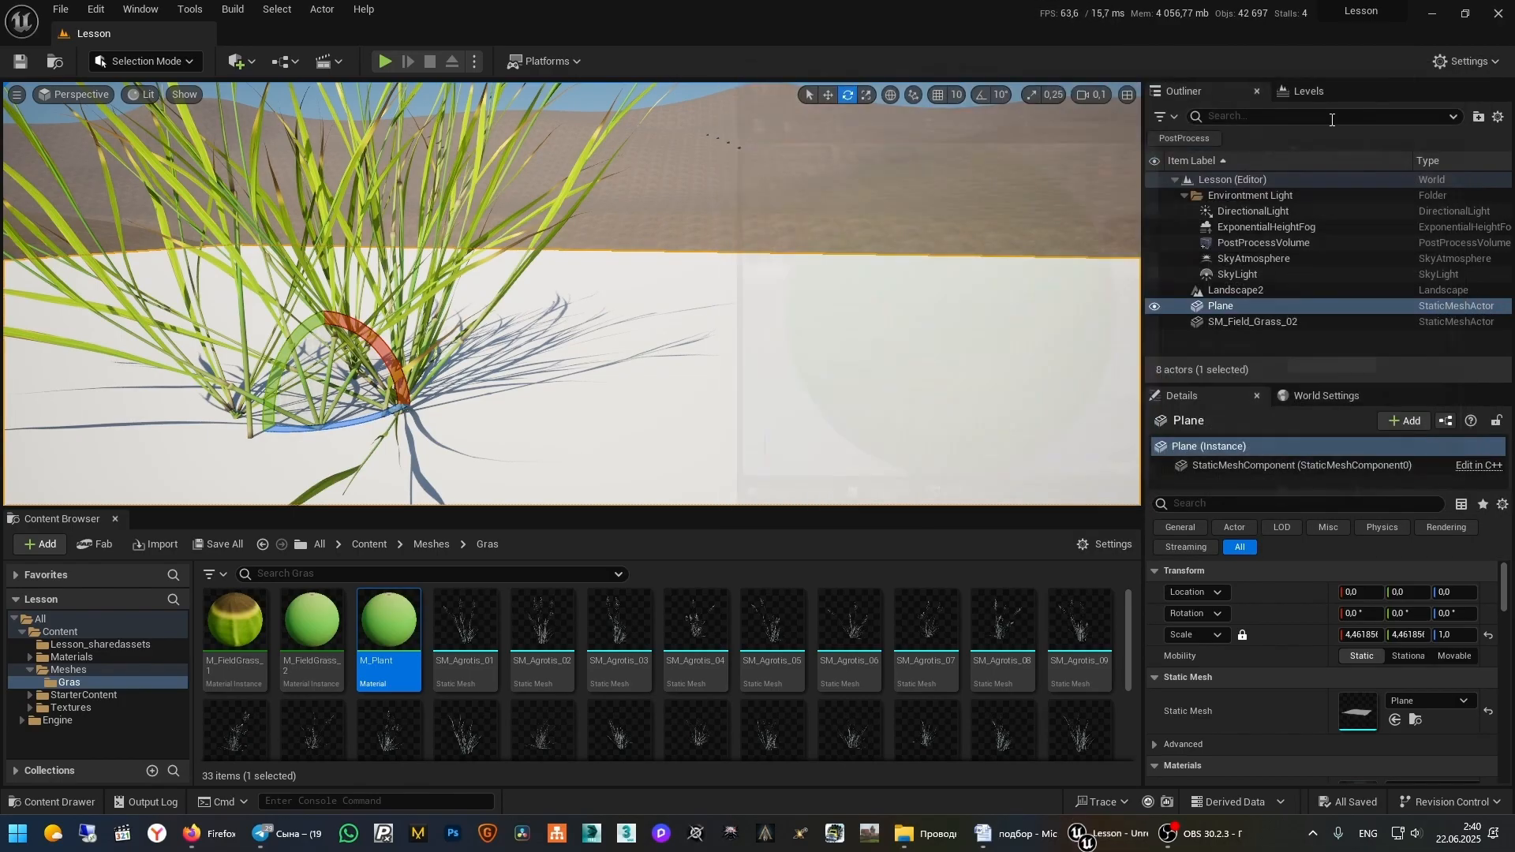
Place the SM_Agrotis_01 mesh from the Gras folder on the plane beside the field grass
right_click_drag(971, 268, 967, 324)
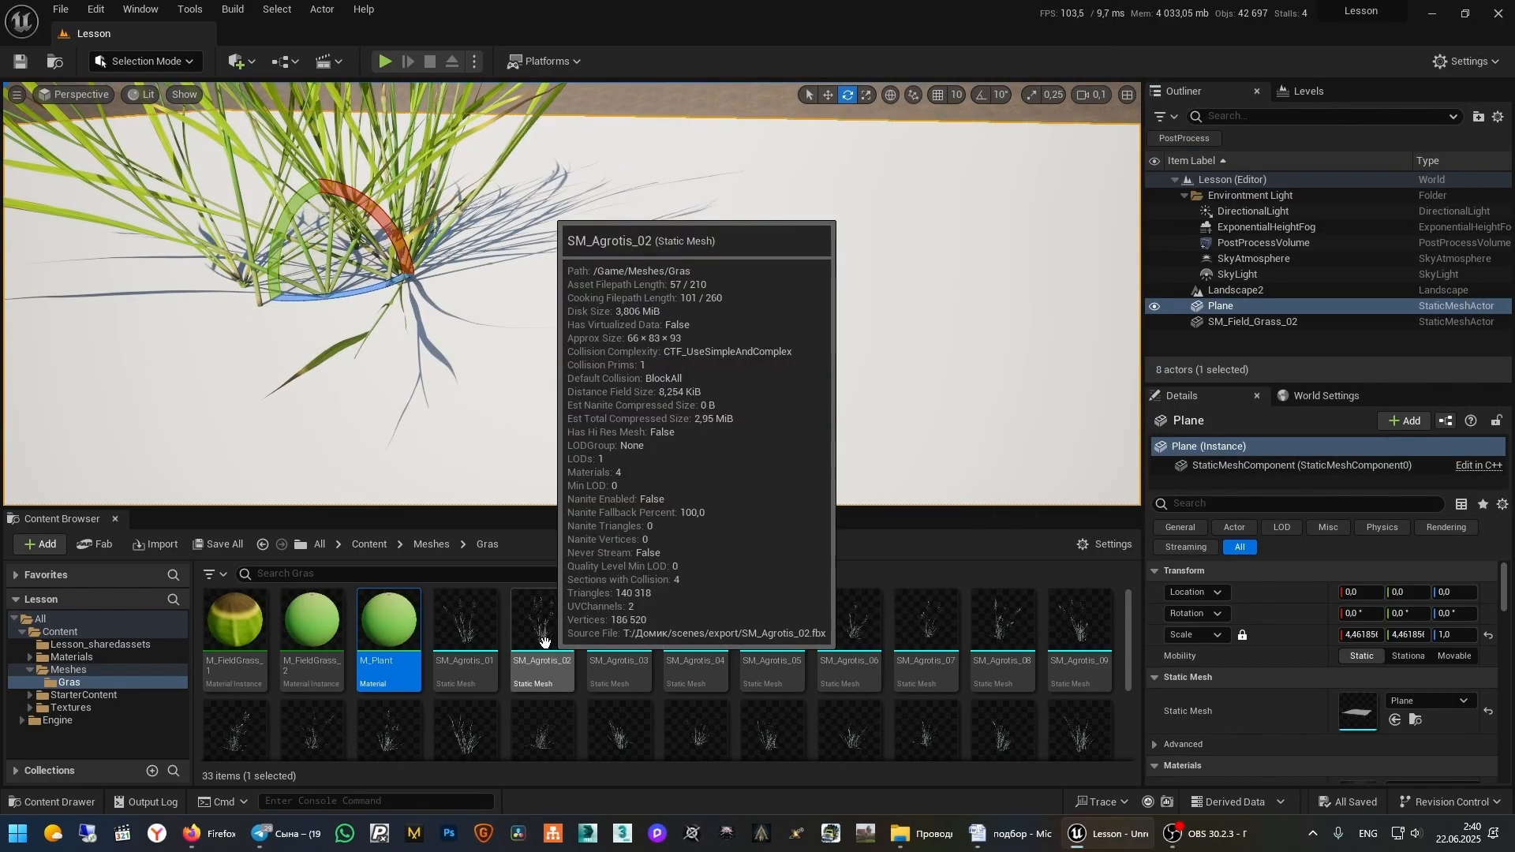
left_click_drag(466, 632, 755, 389)
scroll(754, 389, "down", 6)
scroll(604, 247, "up", 3)
right_click_drag(708, 222, 781, 182)
left_click(876, 192)
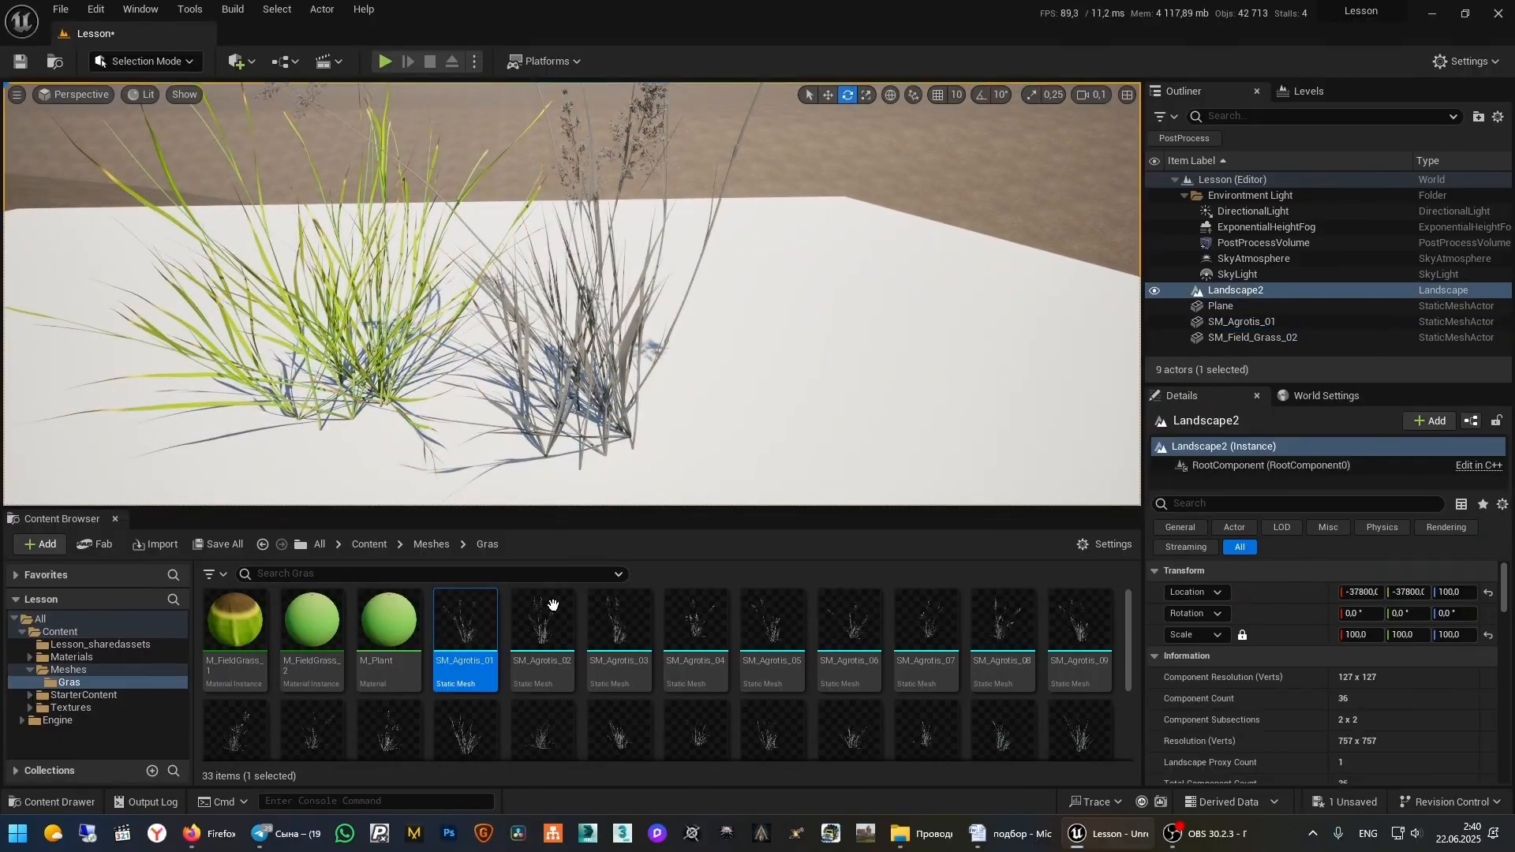
Create a material instance from M_FieldGrass_1 and name it M_Agrotis_Leaf
left_click(389, 623)
left_click(232, 631)
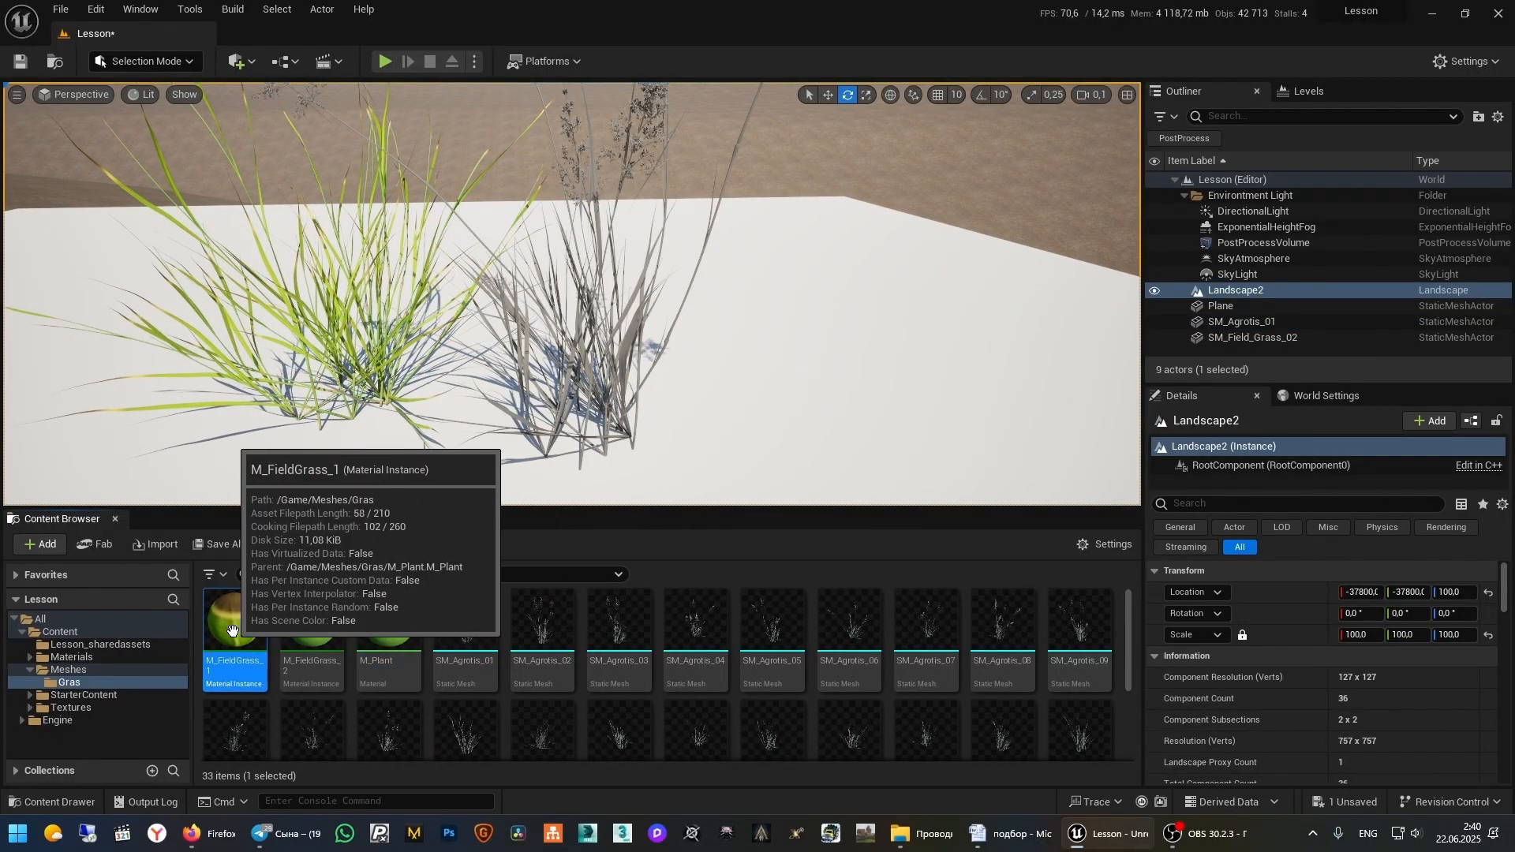
right_click(234, 628)
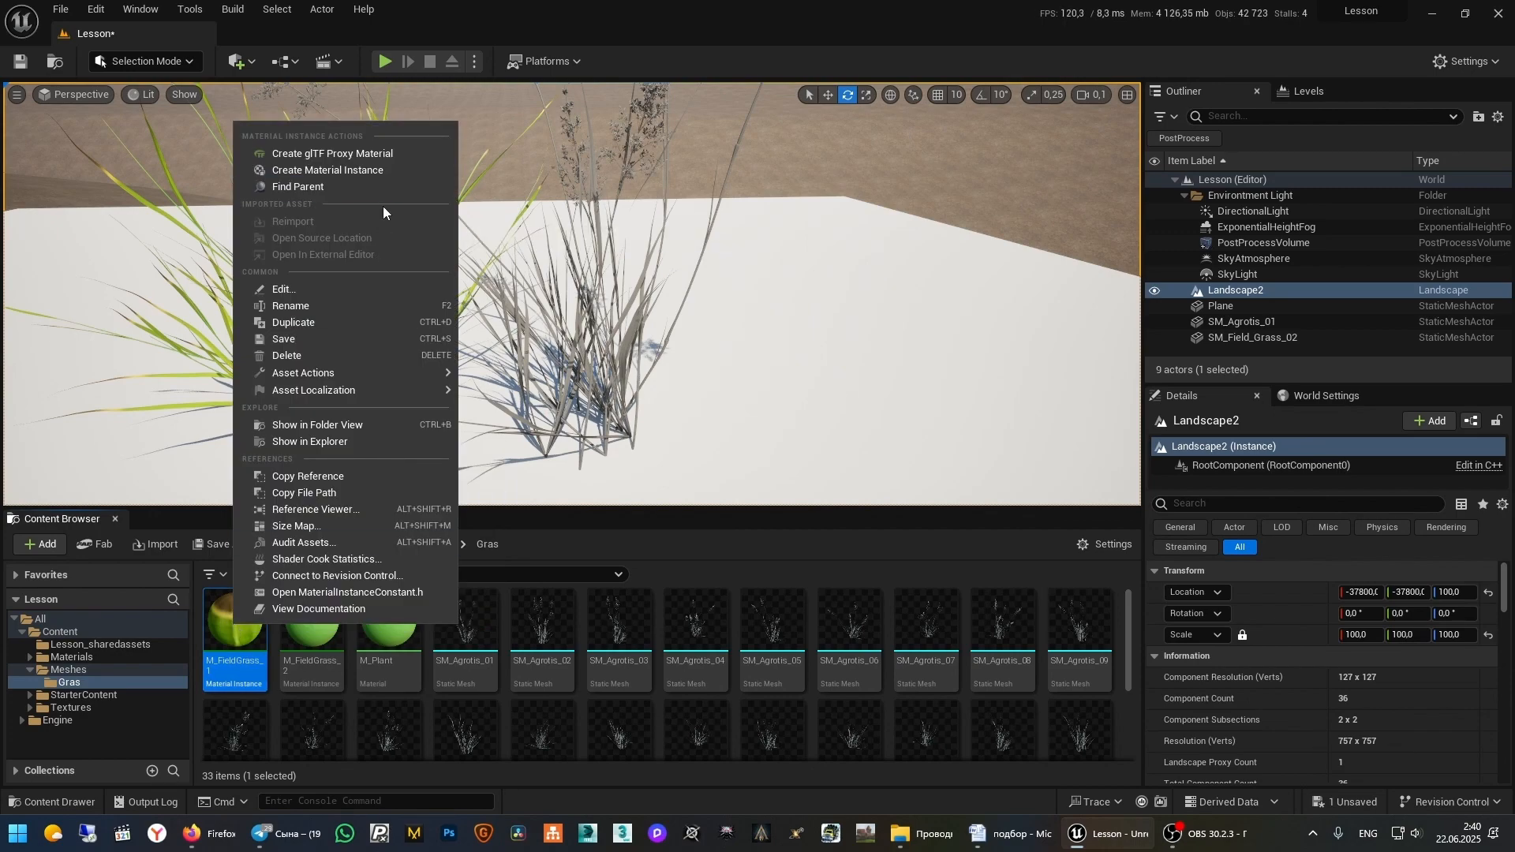
left_click(405, 172)
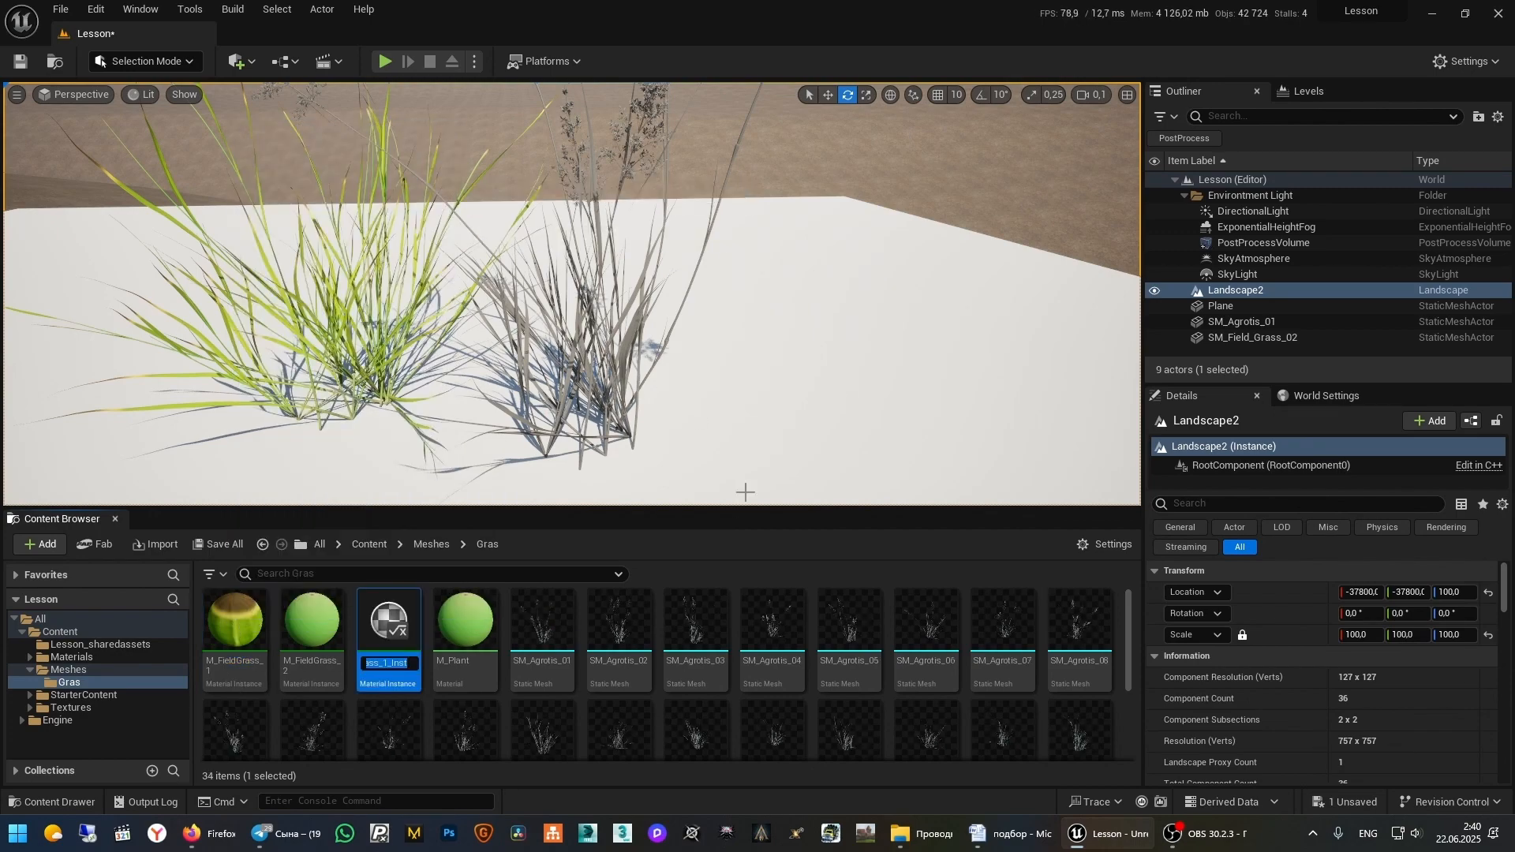
key("Right")
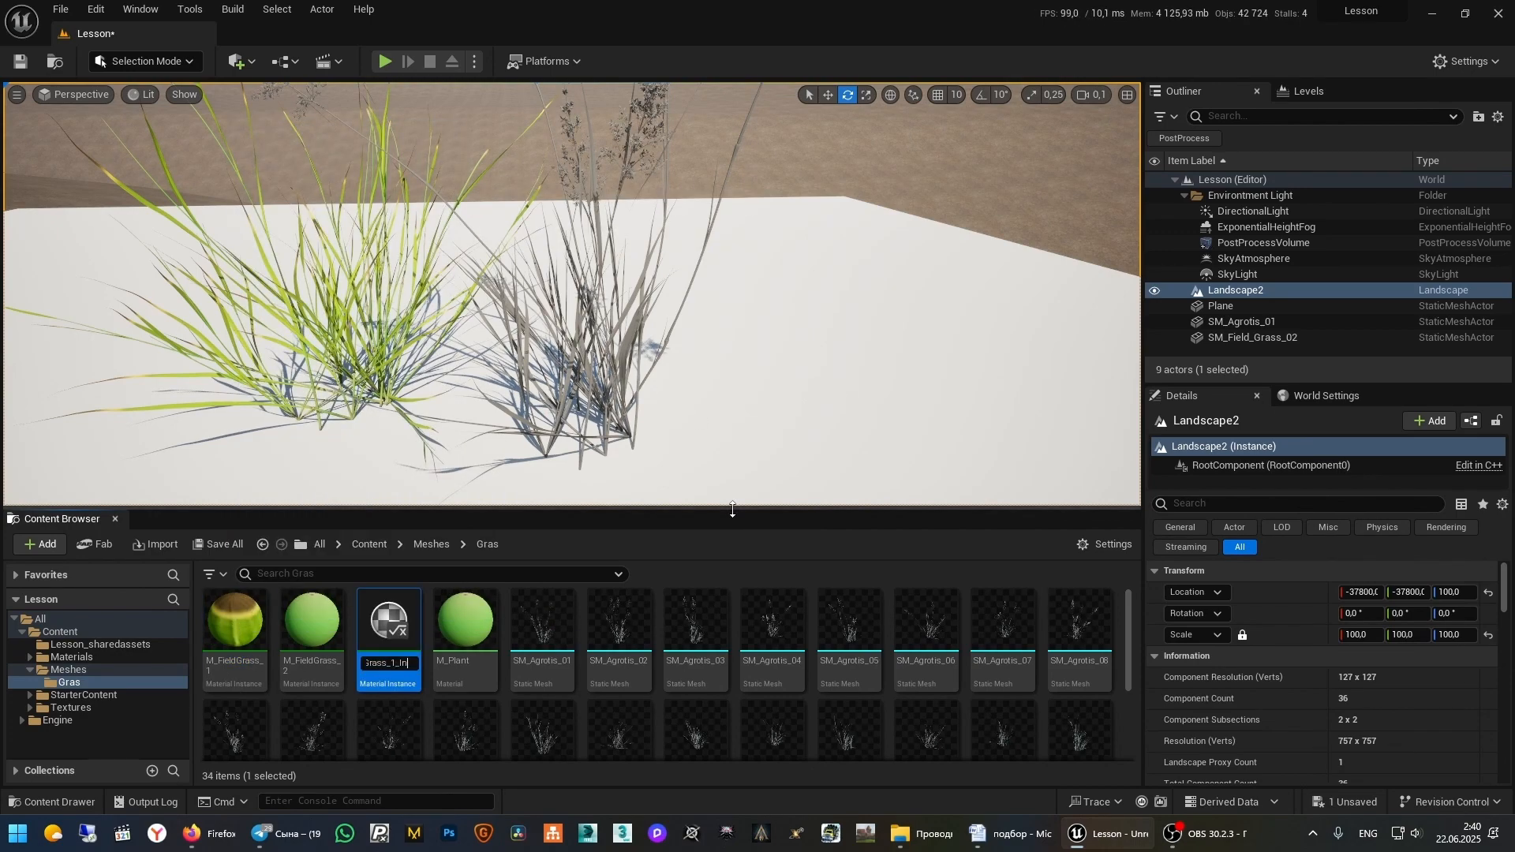
key("BackSpace")
key("BackSpace")
key("BackSpace")
key("BackSpace")
key("BackSpace")
key("BackSpace")
key("BackSpace")
key("BackSpace")
type("Leaf")
key("Return")
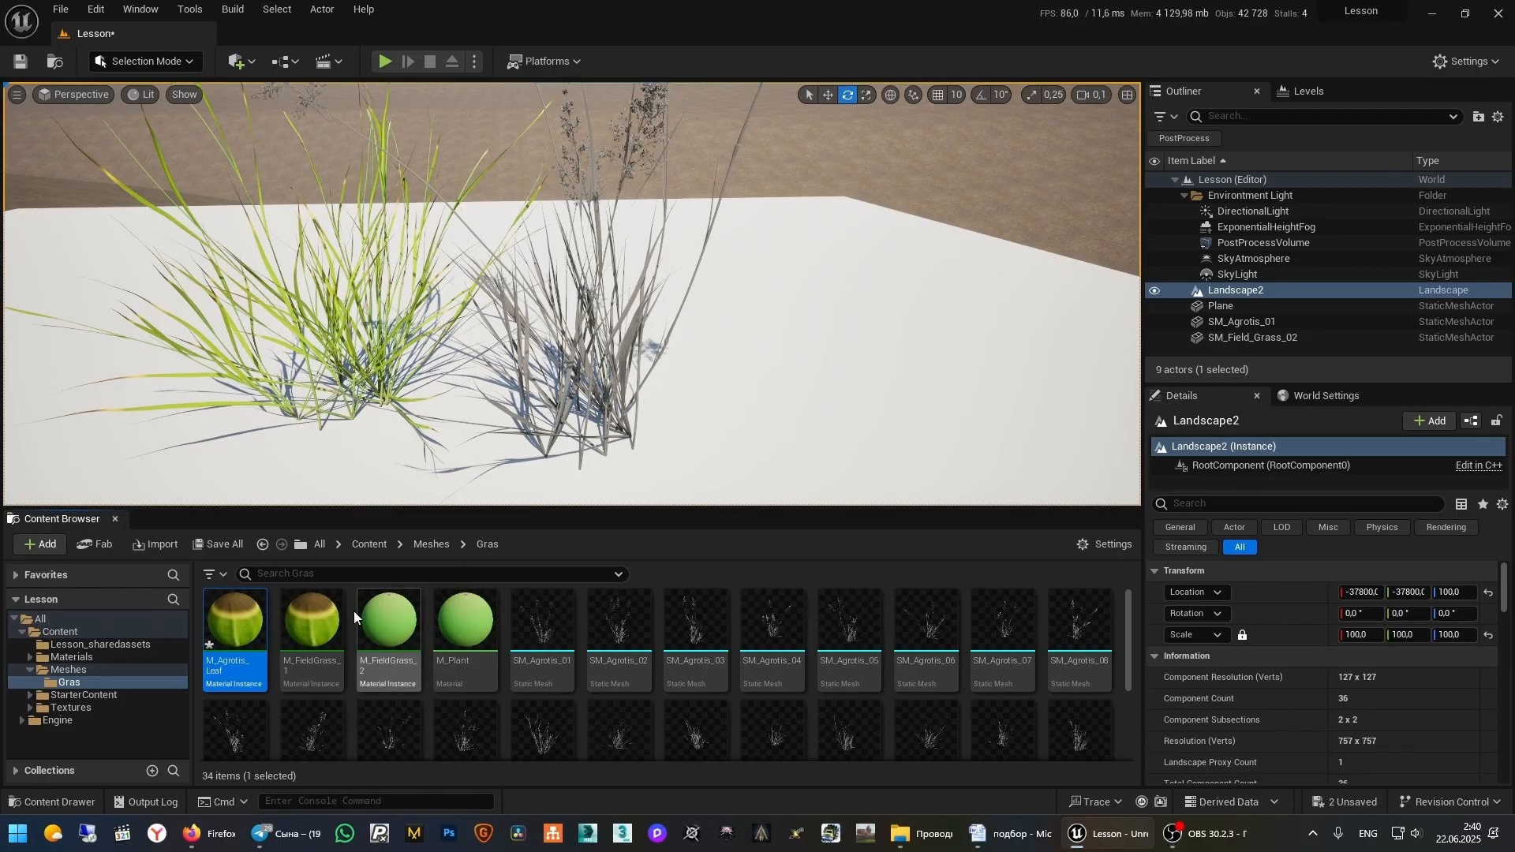
Create a material instance from M_Agrotis_Leaf and name it M_Agrotis_Stem
right_click(248, 628)
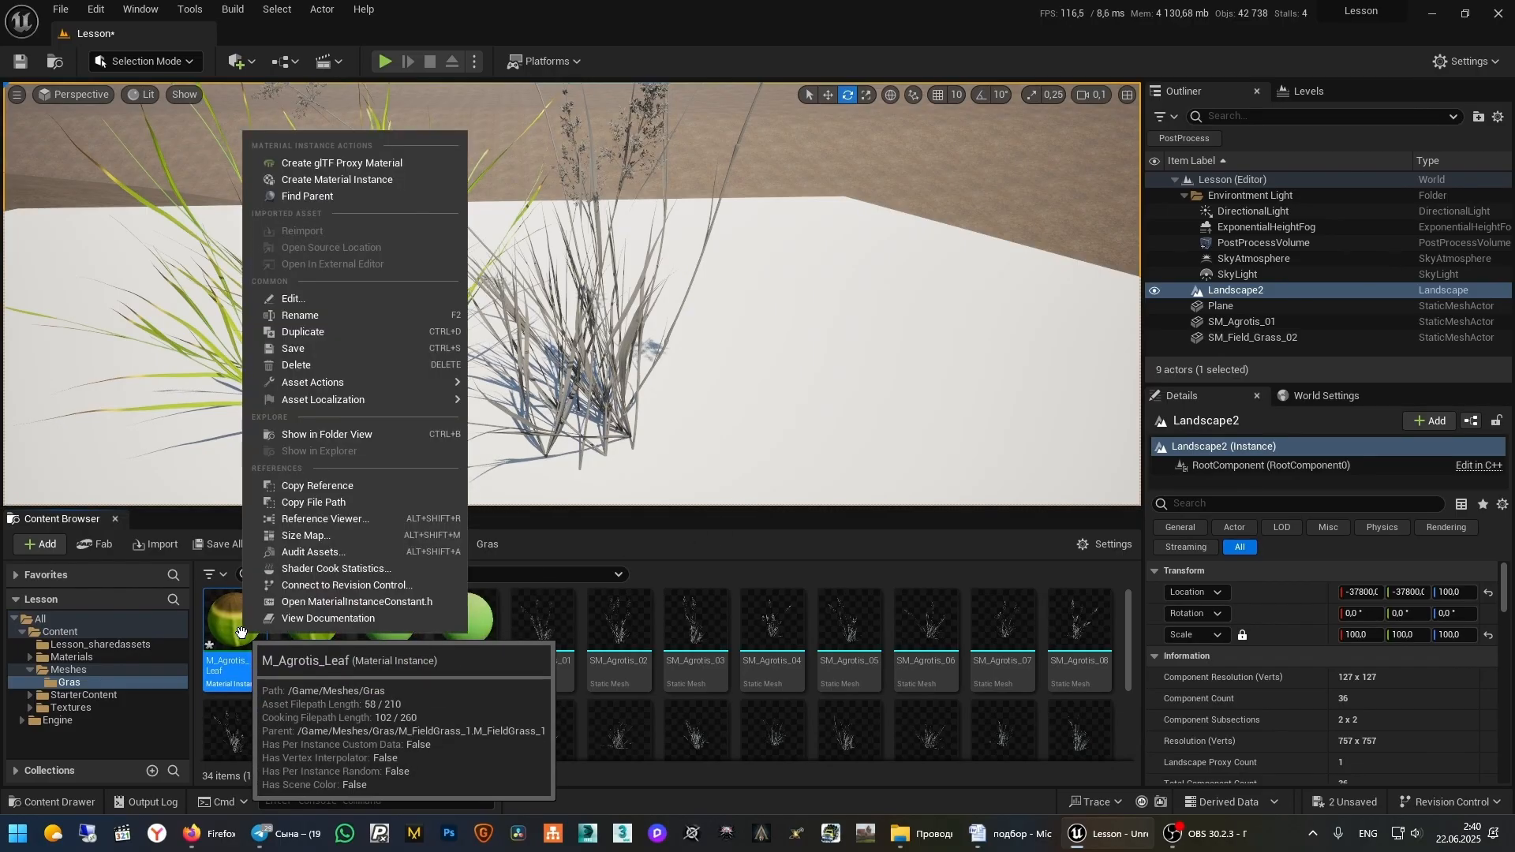
left_click(359, 180)
key("End")
key("BackSpace")
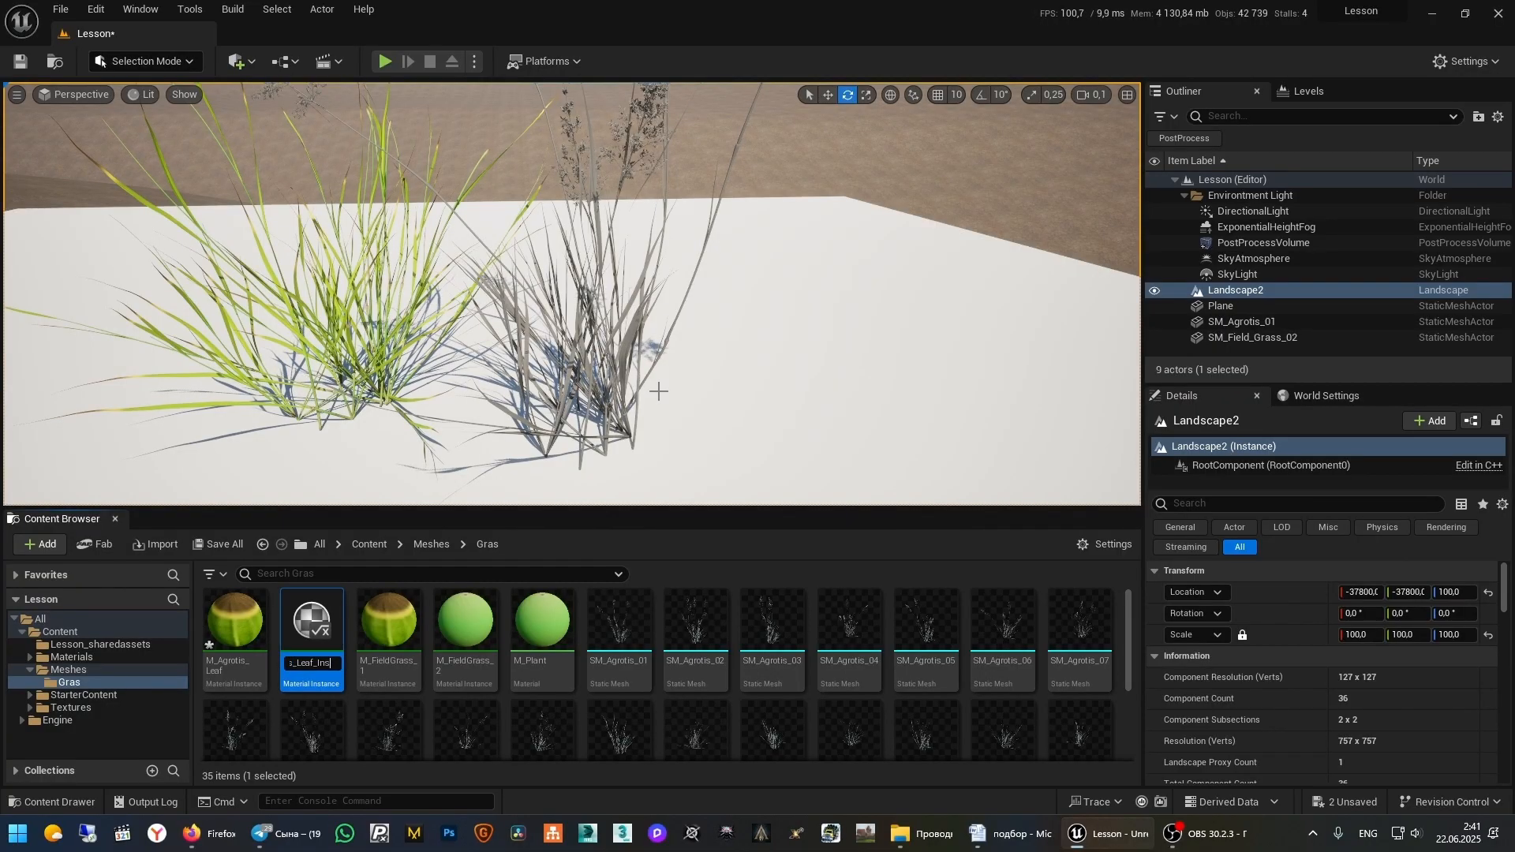
key("BackSpace")
key("BackSpace")
key("BackSpace")
type("Stem")
key("Return")
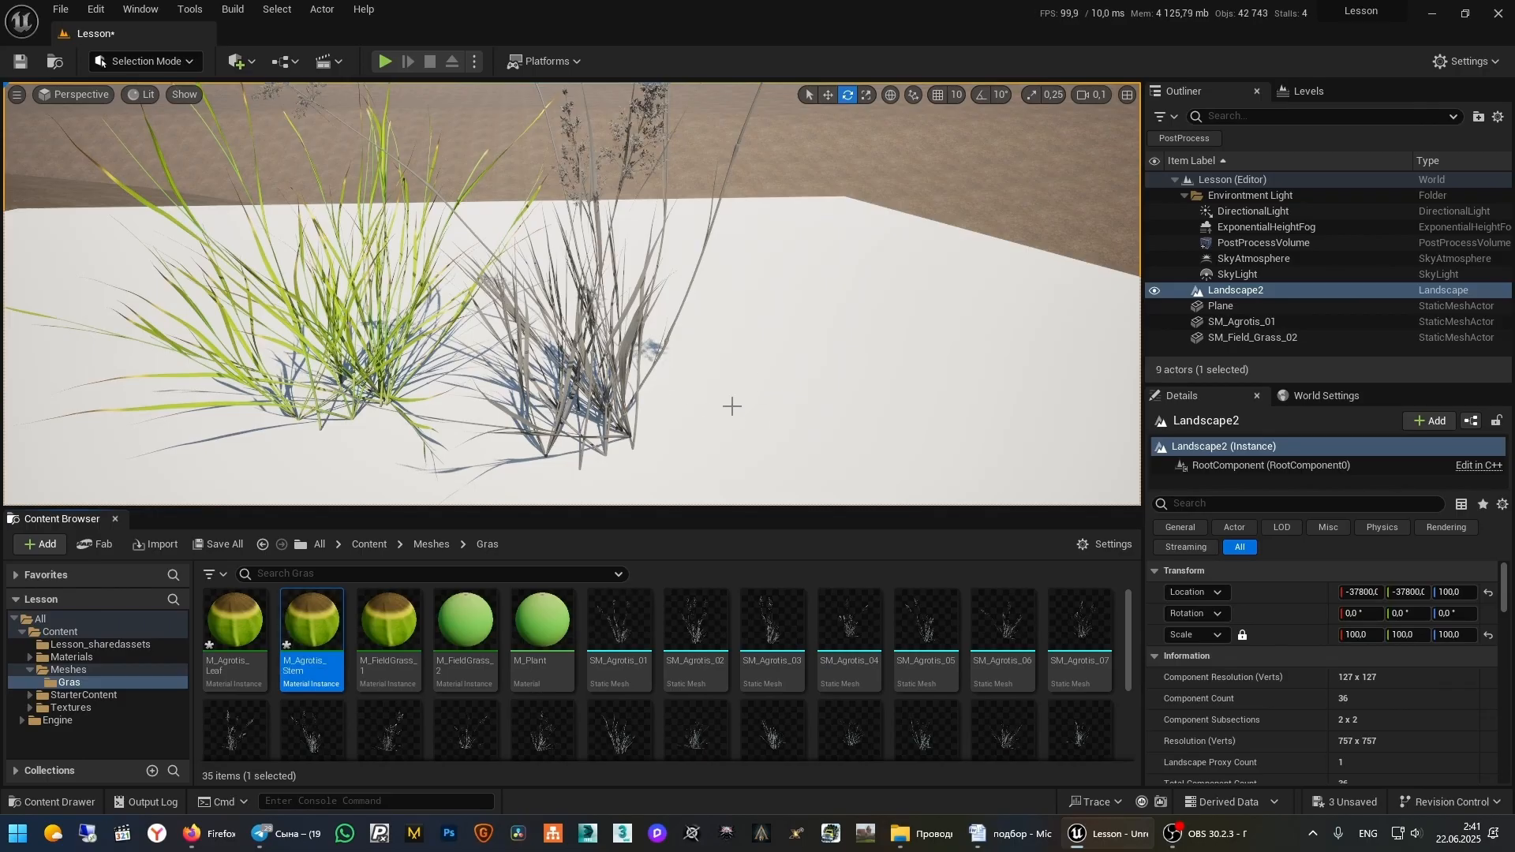
Select the SM_Agrotis_01 plant in the level and focus the view on it
left_click(623, 390)
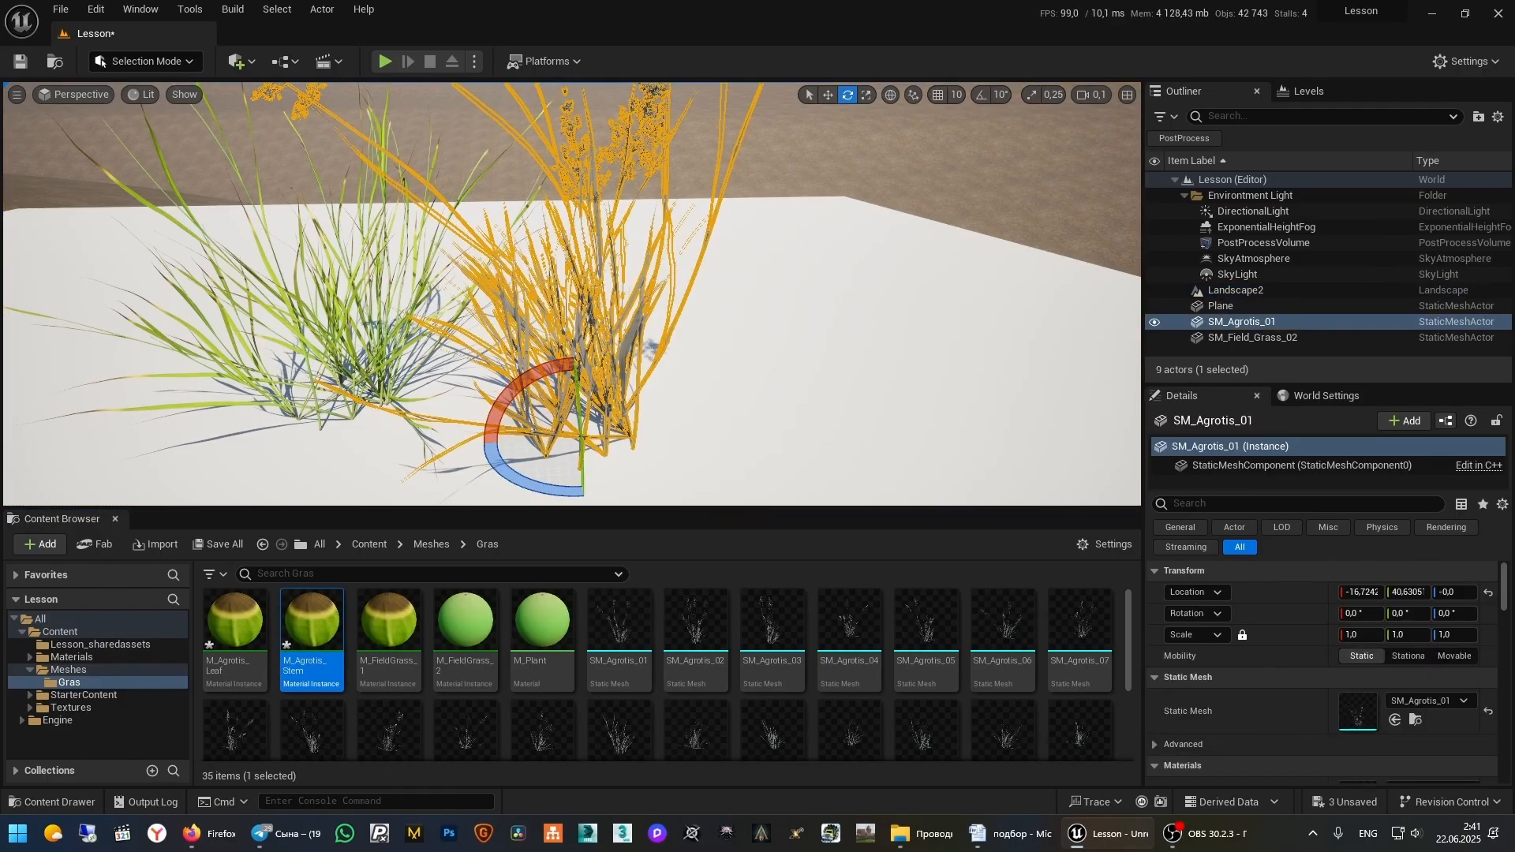
key("f")
mouse_move(705, 393)
right_mouse_down()
mouse_move(695, 355)
mouse_move(704, 393)
right_mouse_up()
key("w")
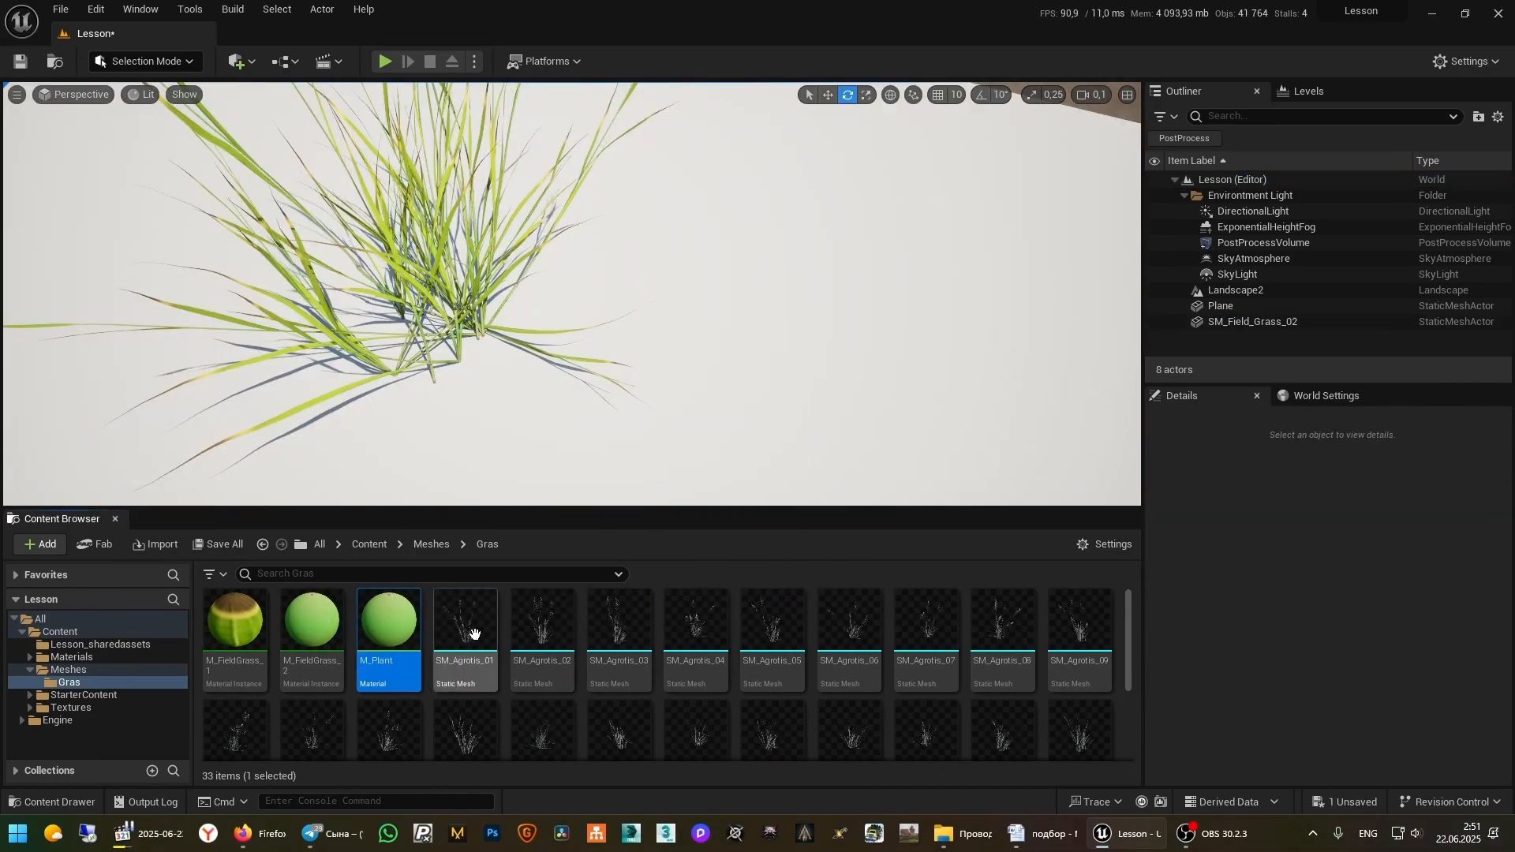
Add SM_Agrotis_01 to the level next to the existing grass and inspect the base of its stems up close
right_click_drag(816, 347, 829, 284)
left_click(816, 347)
key("w")
right_click_drag(913, 483, 991, 363)
left_click(964, 498)
right_click_drag(963, 498, 964, 446)
key("w")
key("w")
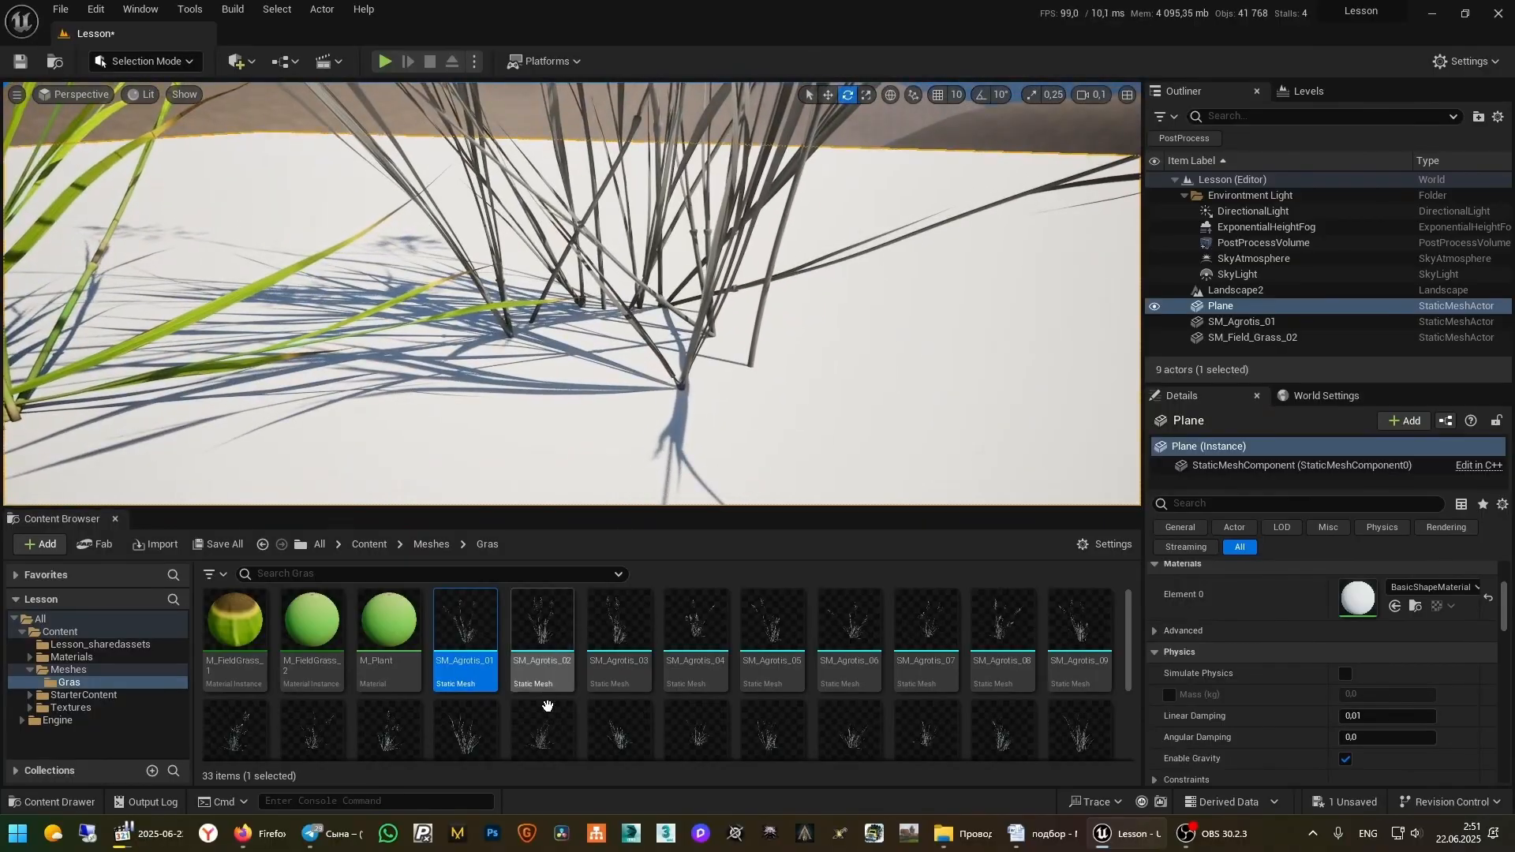
Create a material instance from M_Plant and name it M_Agrotis_Stem
left_click(394, 624)
right_click(395, 625)
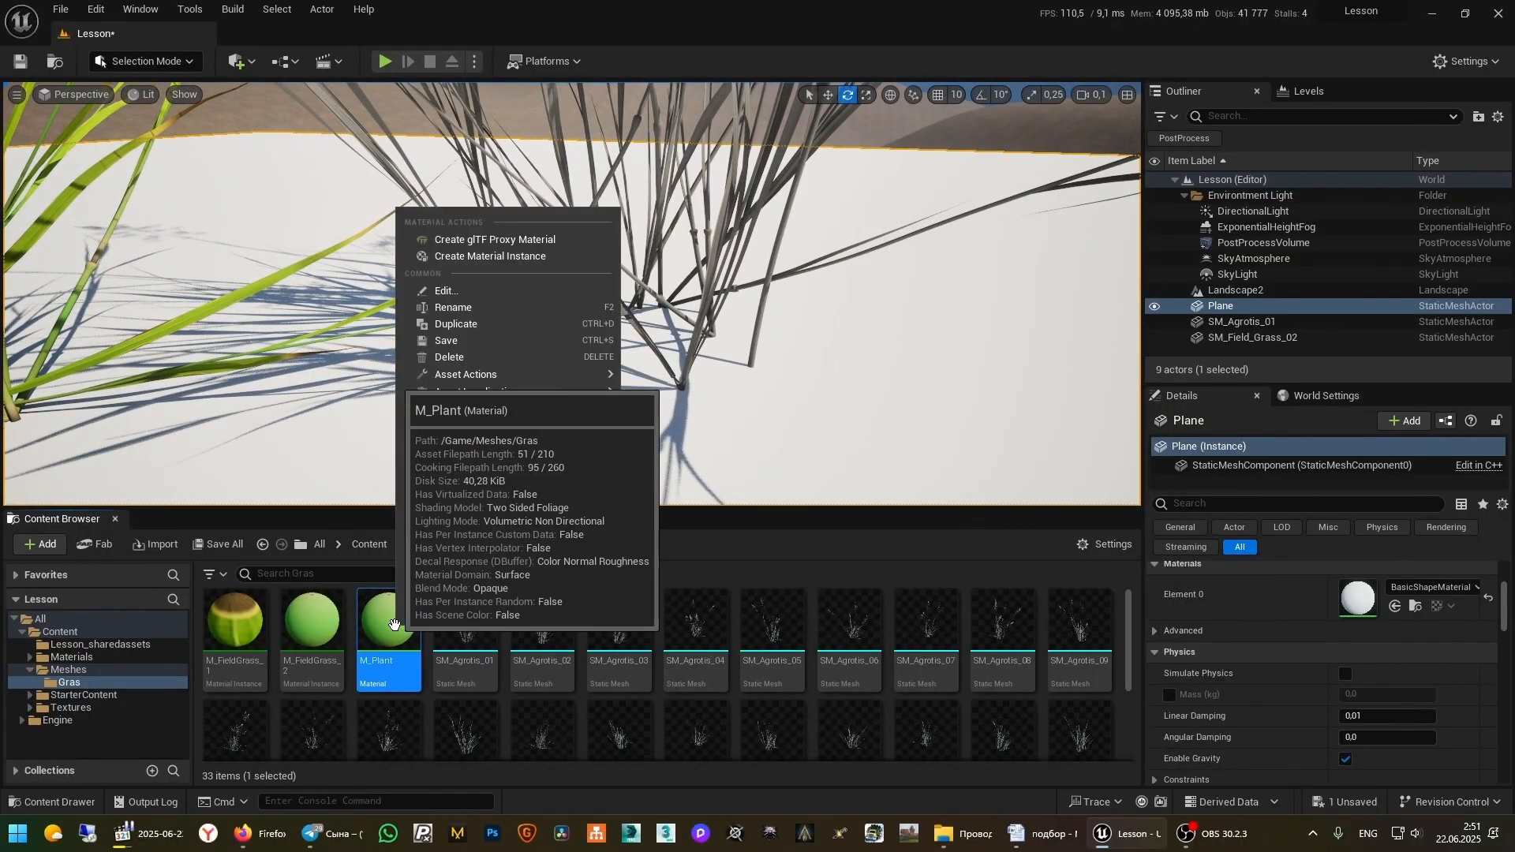
left_click(522, 256)
key("Right")
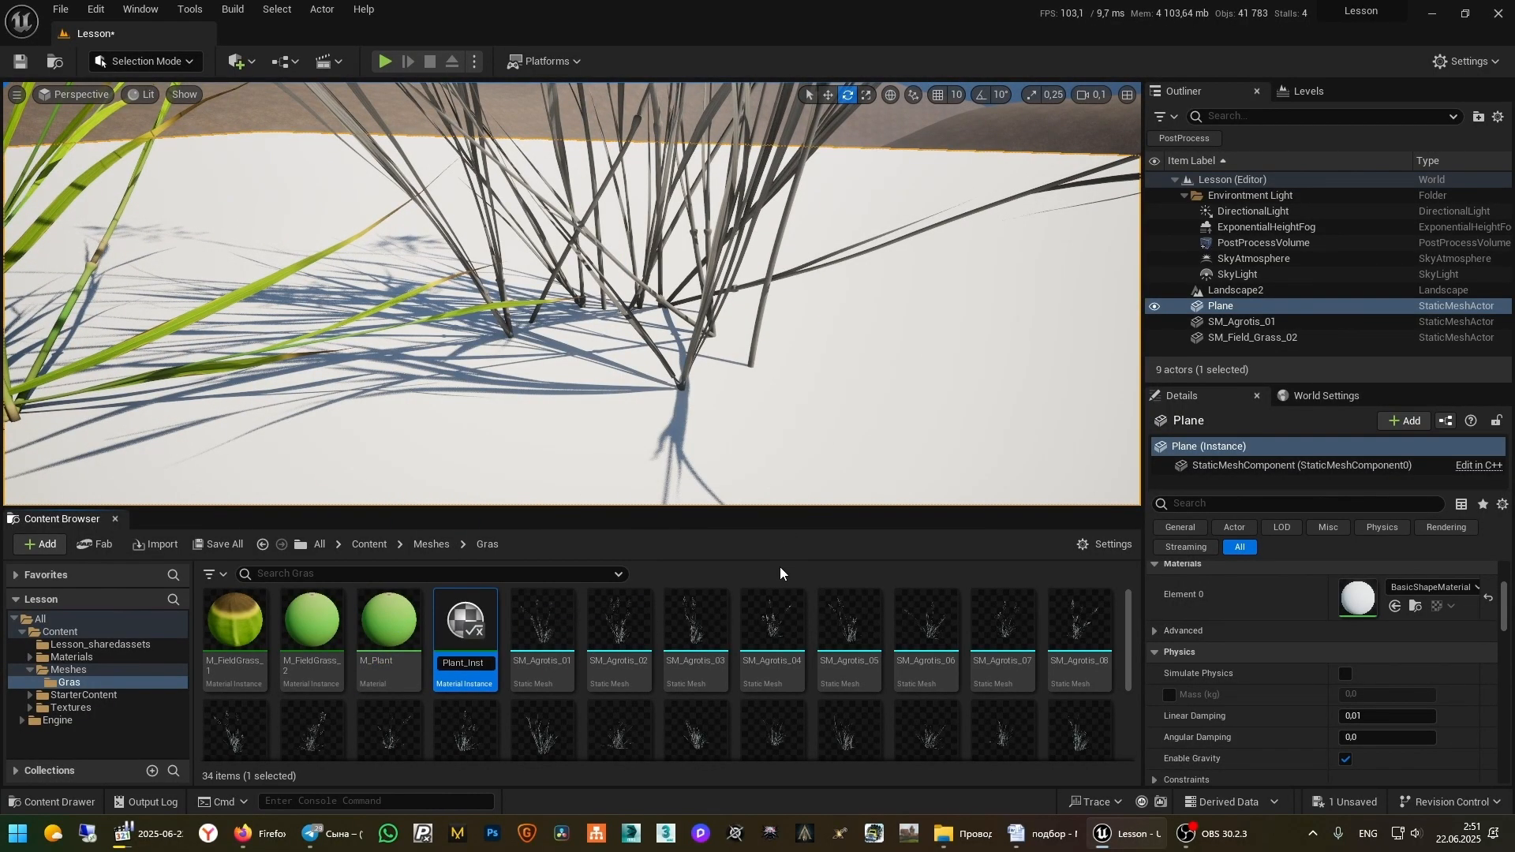
key("BackSpace")
key("BackSpace")
key("BackSpace")
key("BackSpace")
key("BackSpace")
key("BackSpace")
key("Return")
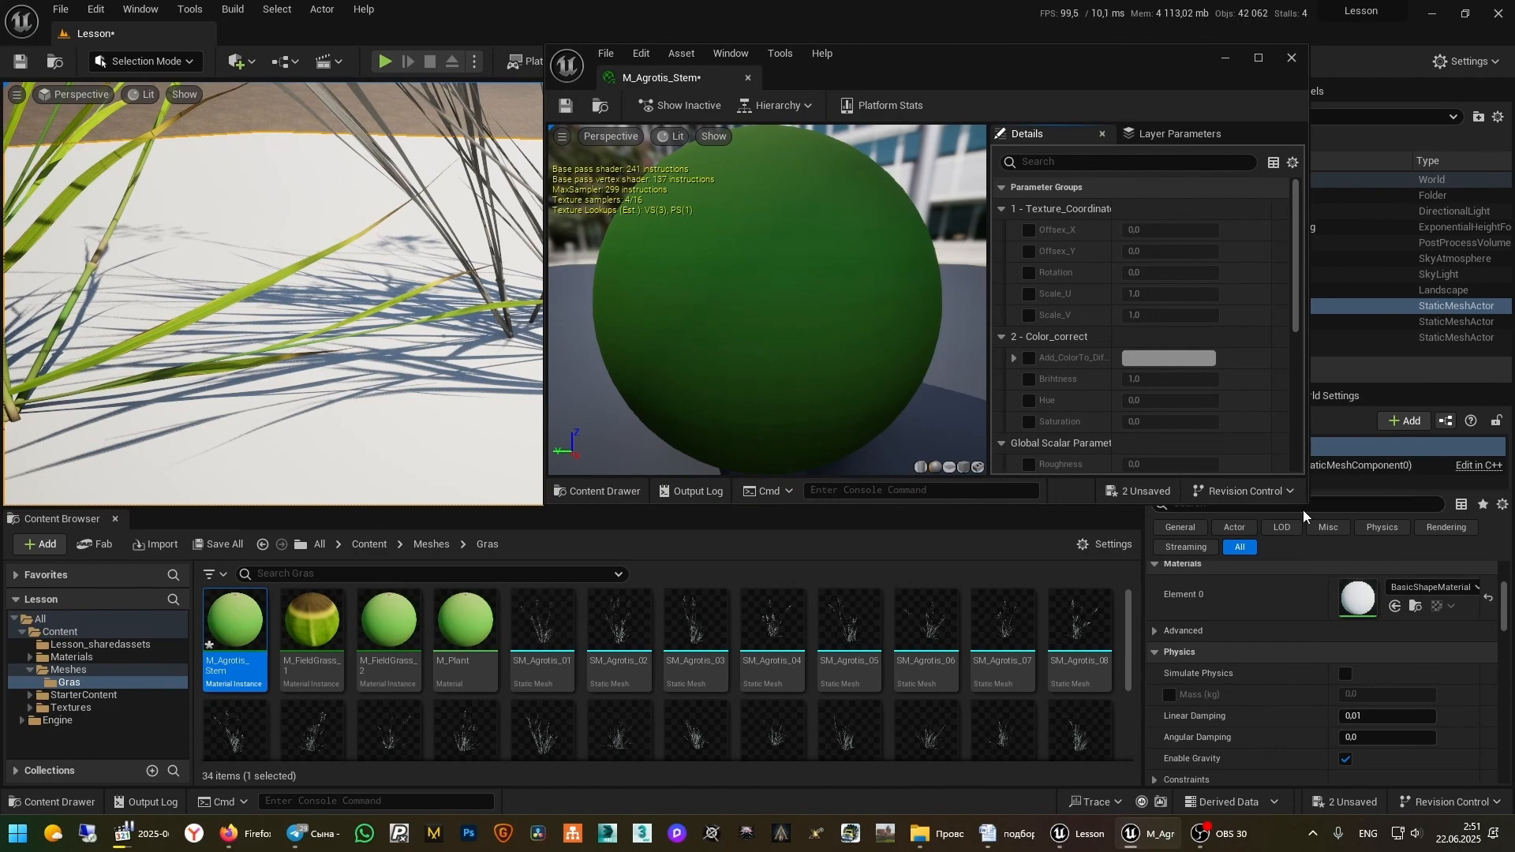
Enlarge the M_Agrotis_Stem editor window and enable the Diffuse_Map texture override
left_click_drag(991, 63, 712, 60)
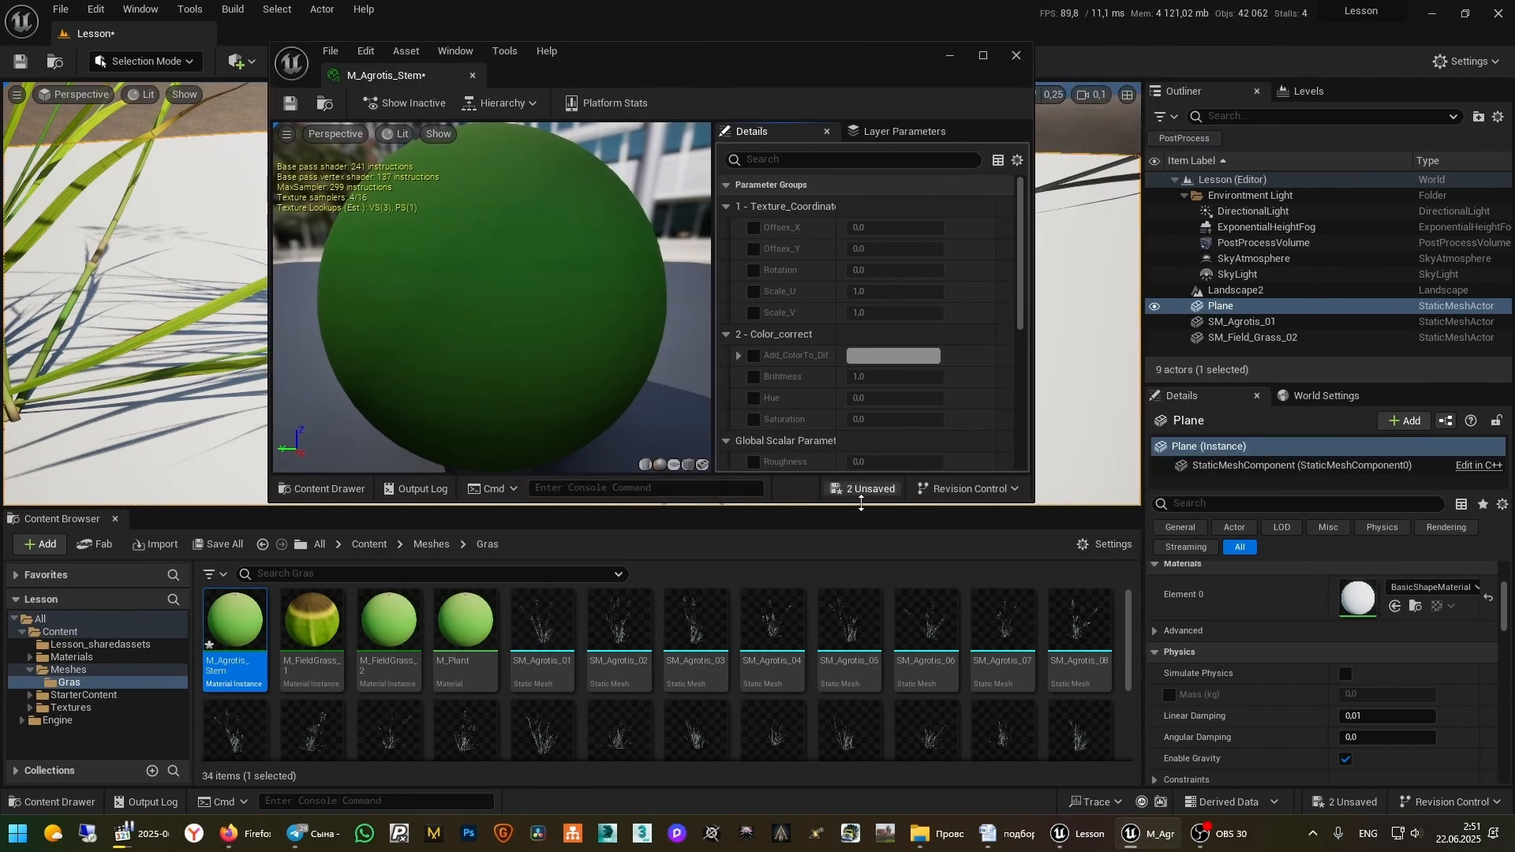
left_click_drag(836, 499, 837, 615)
scroll(916, 429, "down", 4)
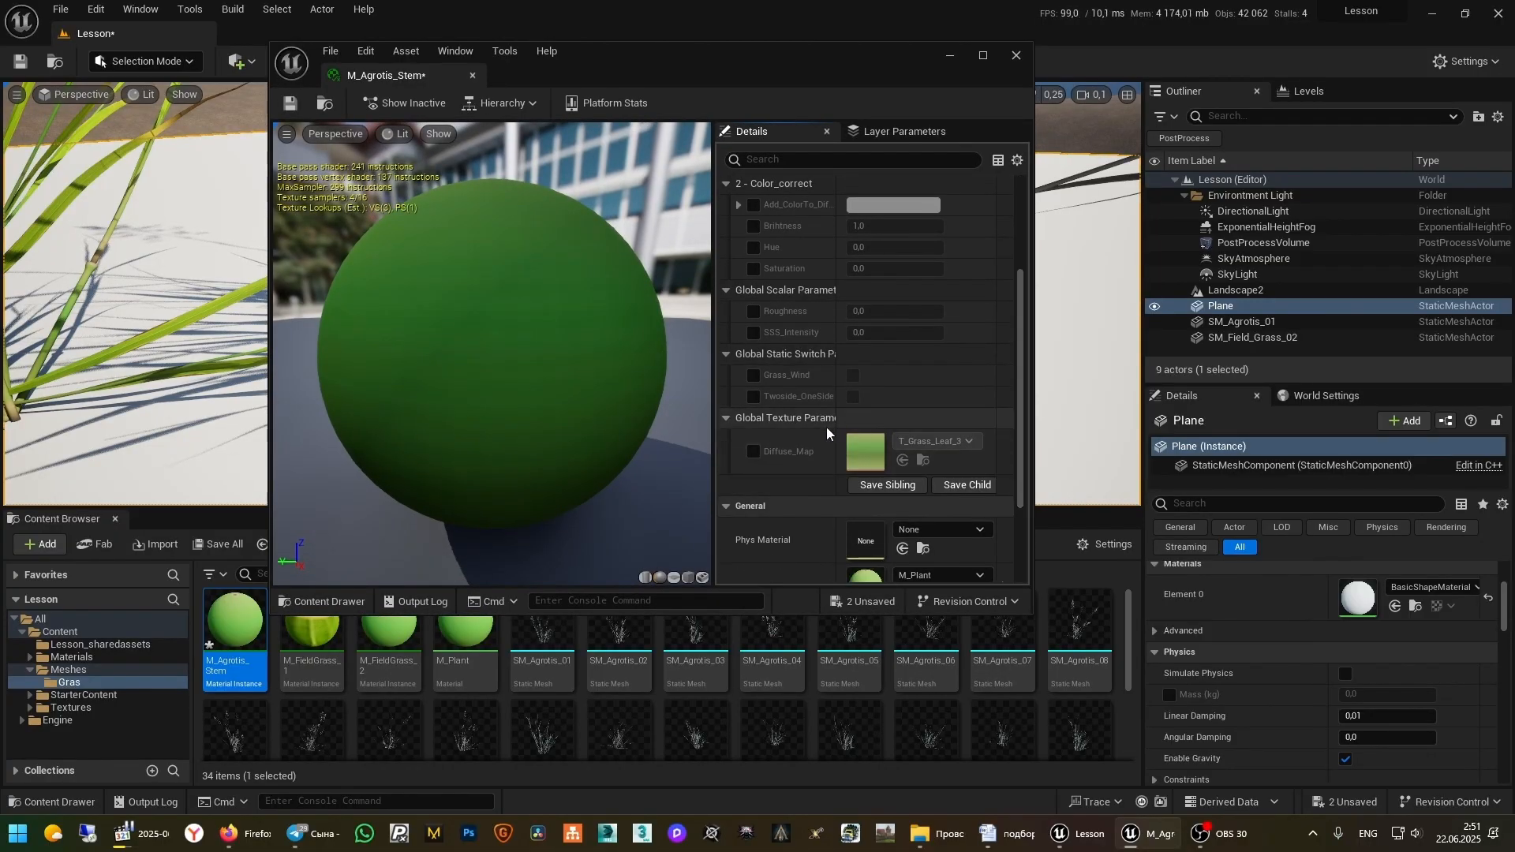
left_click(753, 451)
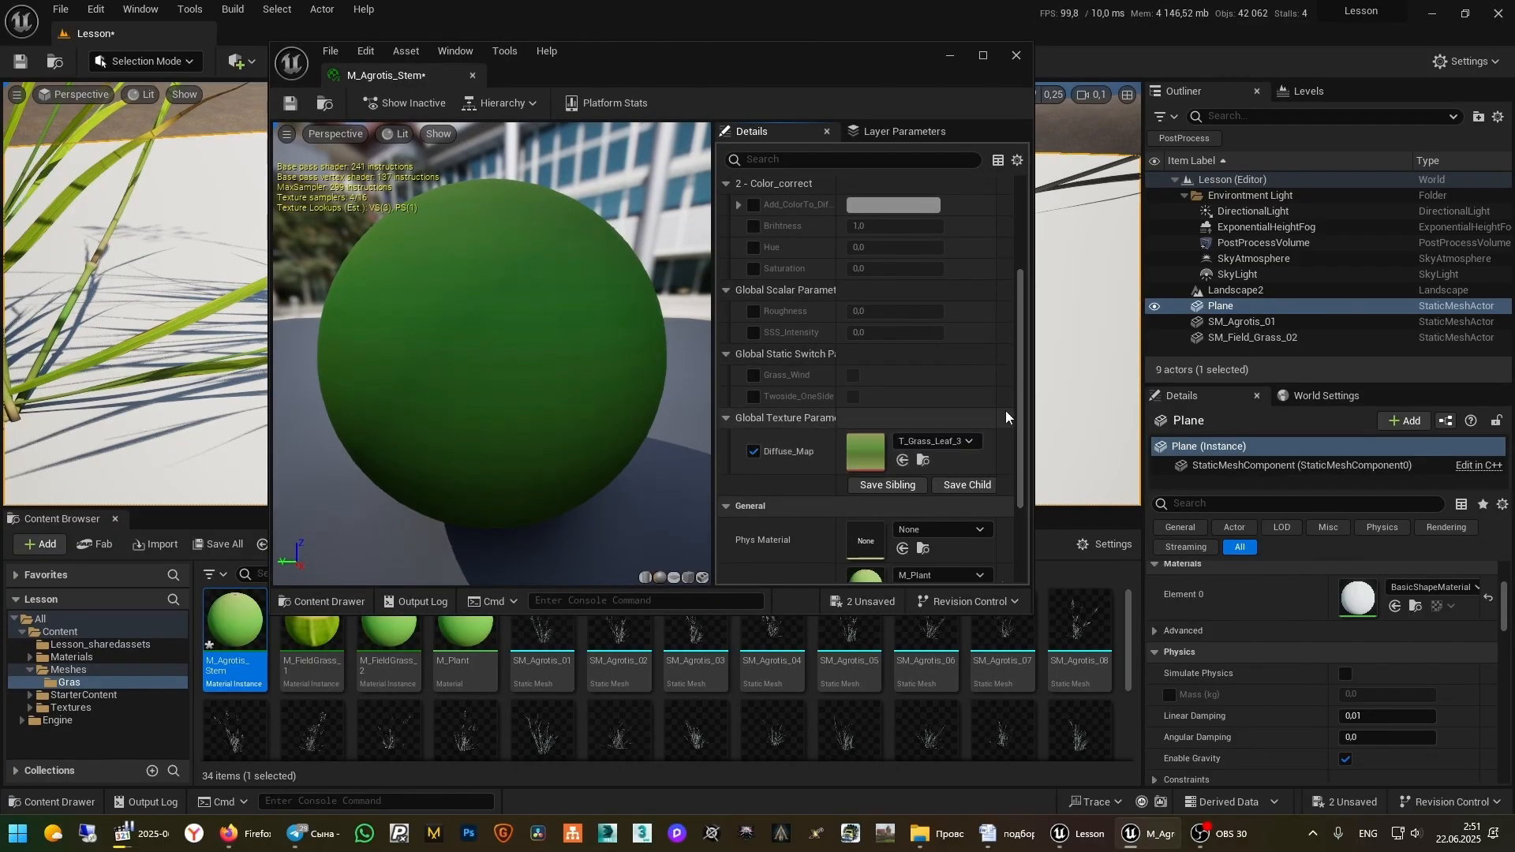
Override Roughness in M_Agrotis_Stem with a value of 1, then save and close the material instance
scroll(846, 407, "up", 2)
scroll(845, 408, "up", 1)
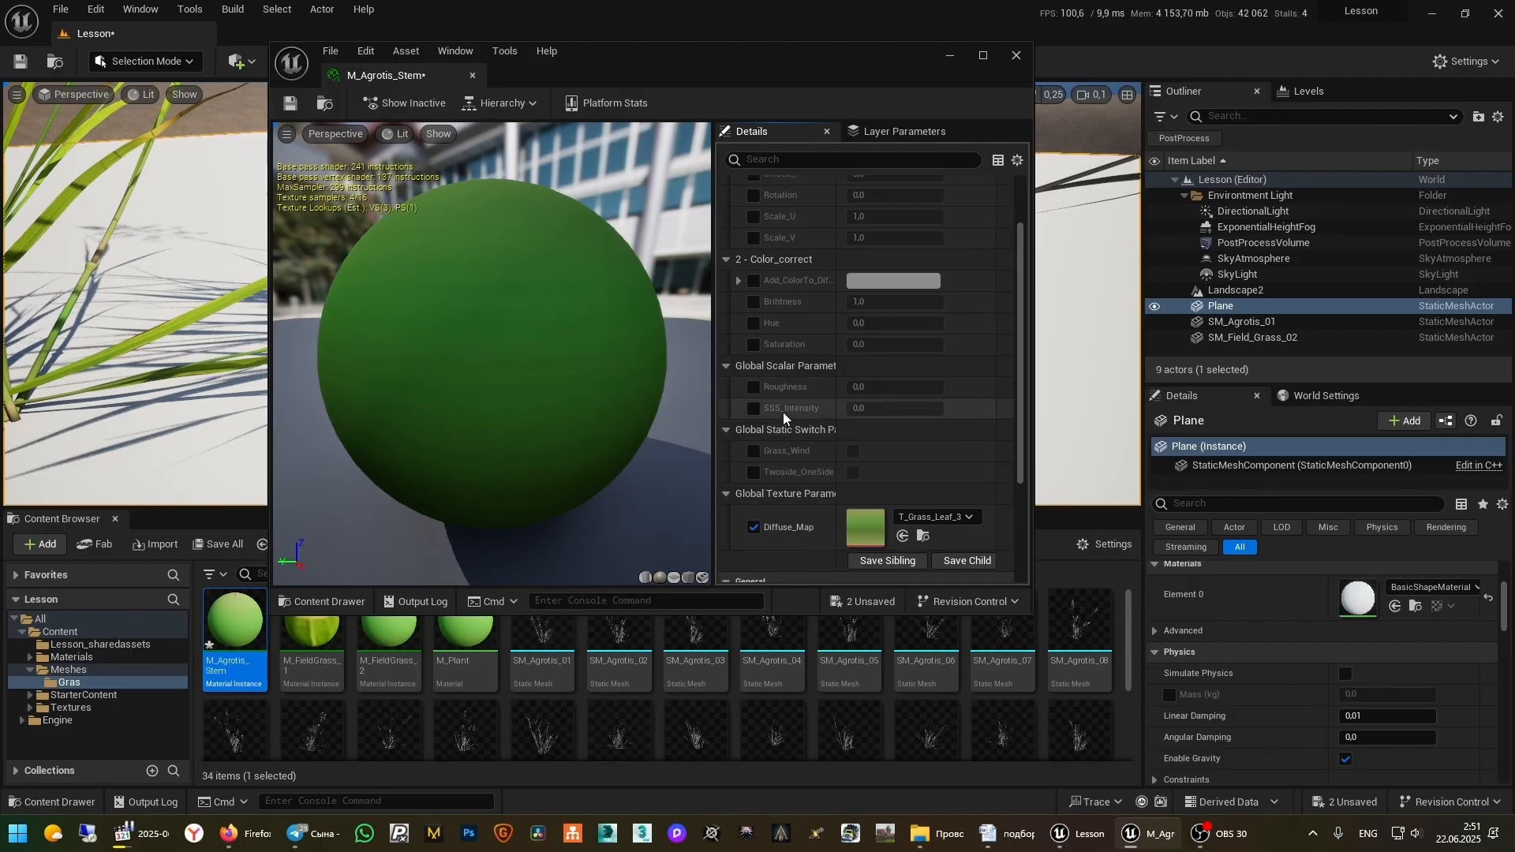
left_click(753, 387)
left_click(887, 387)
type("1")
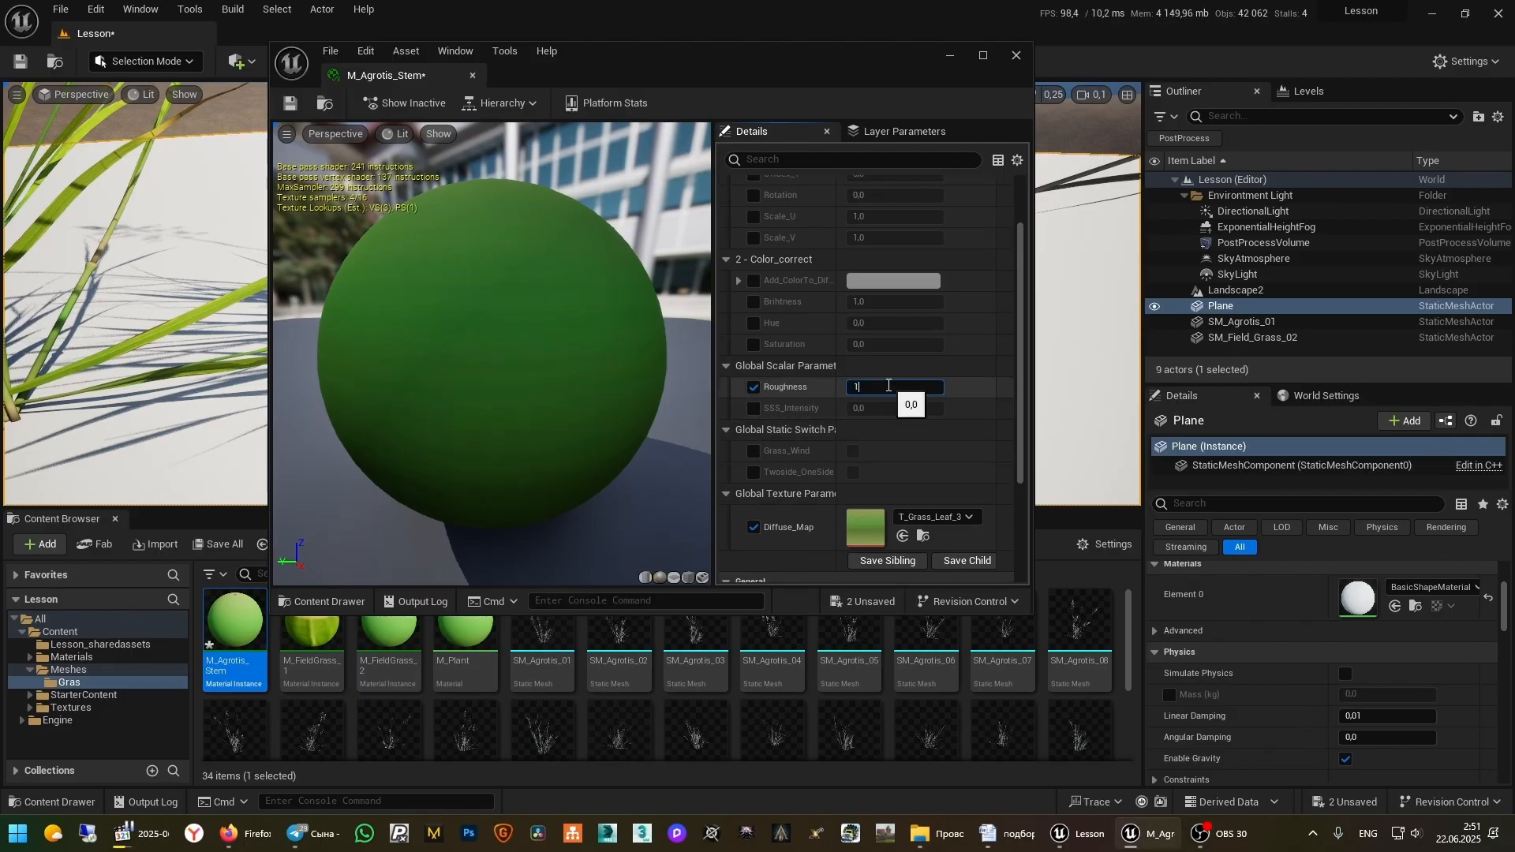
key("Return")
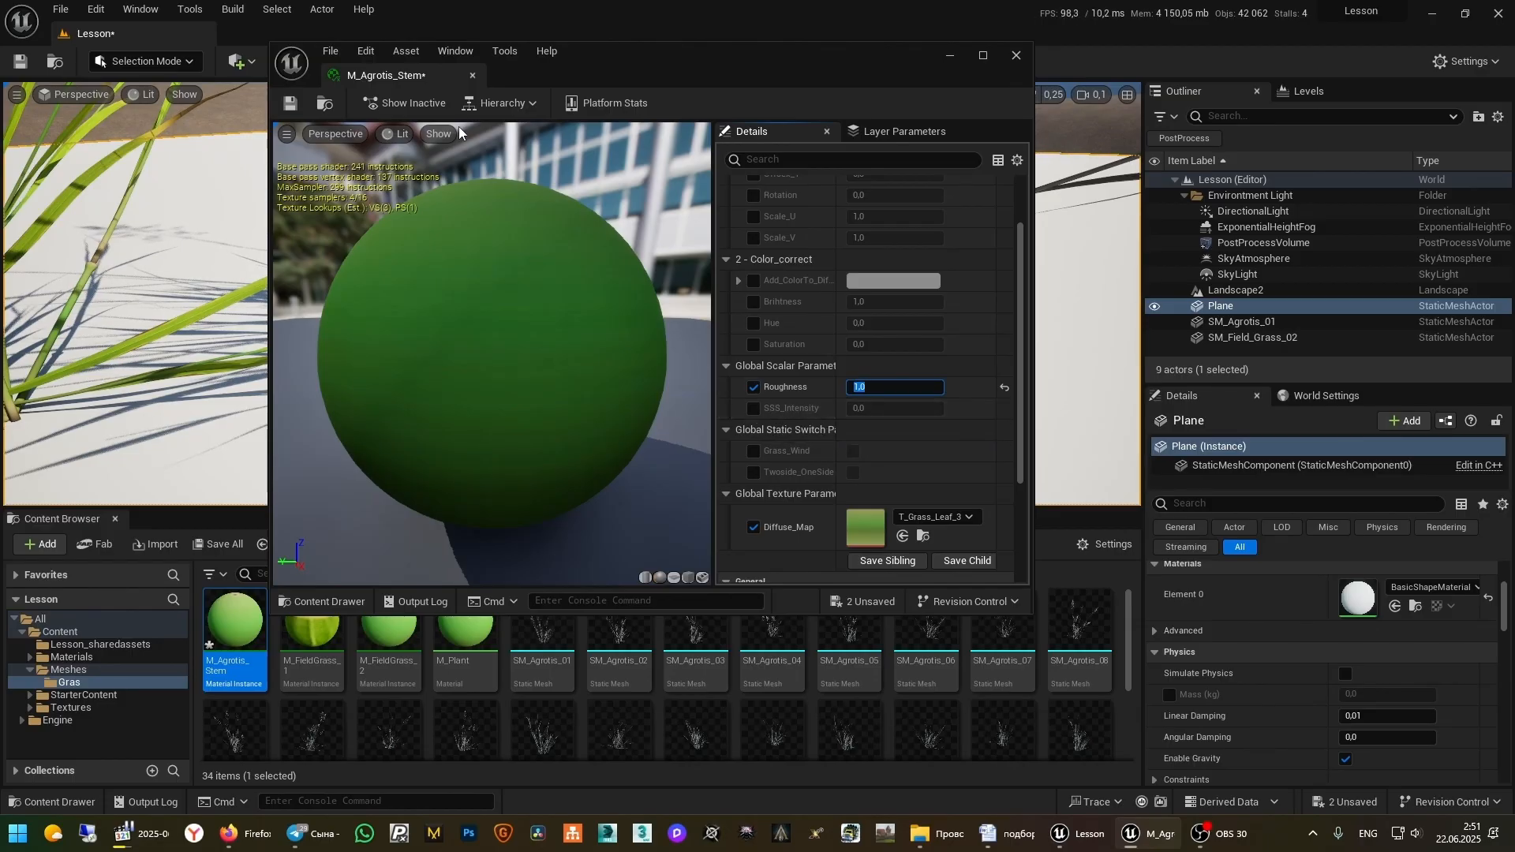
left_click(289, 103)
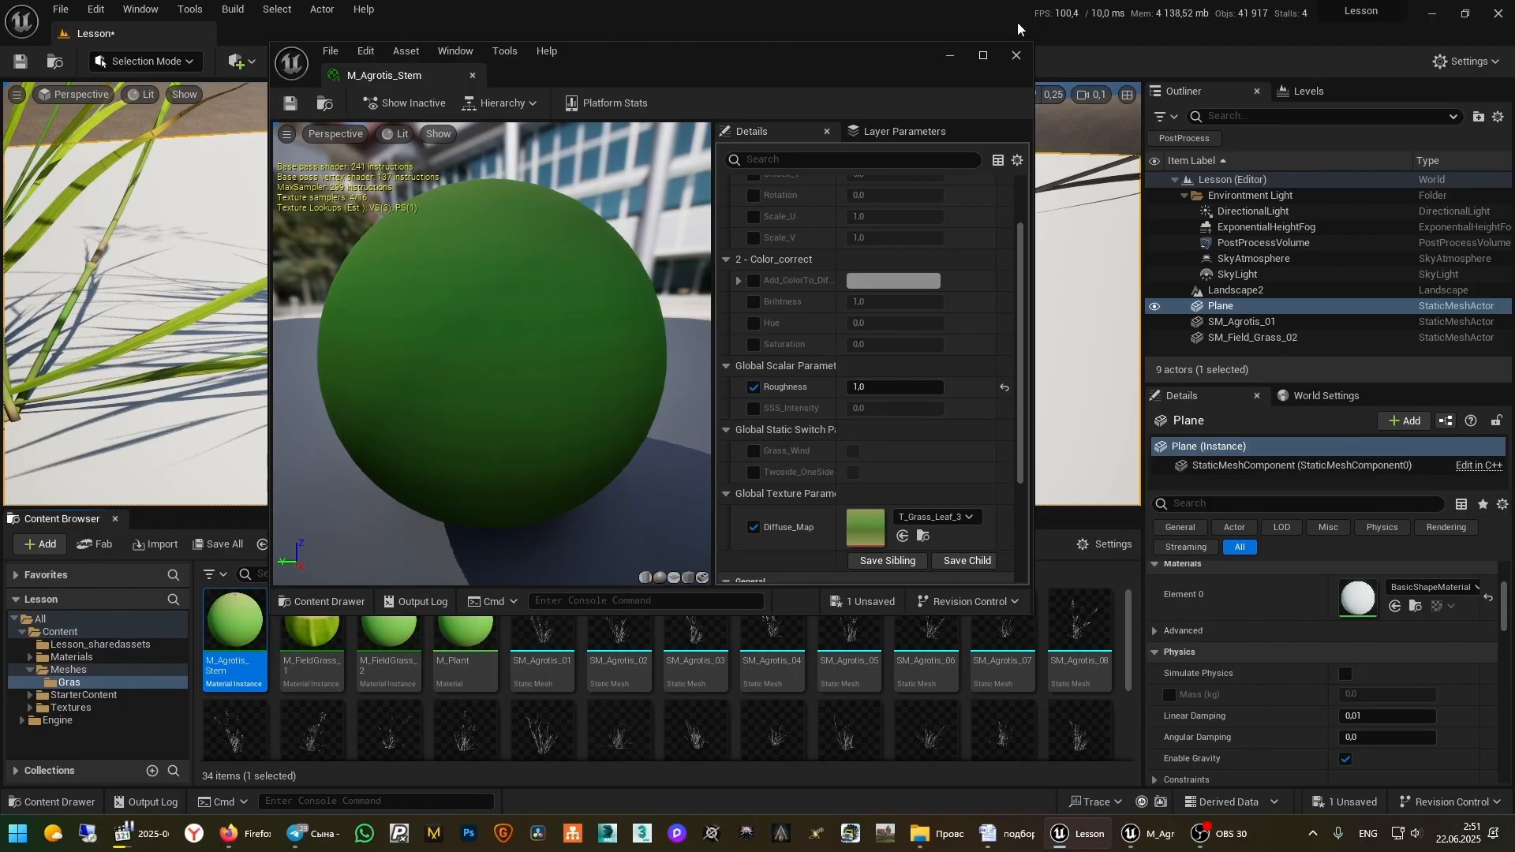
scroll(919, 296, "up", 2)
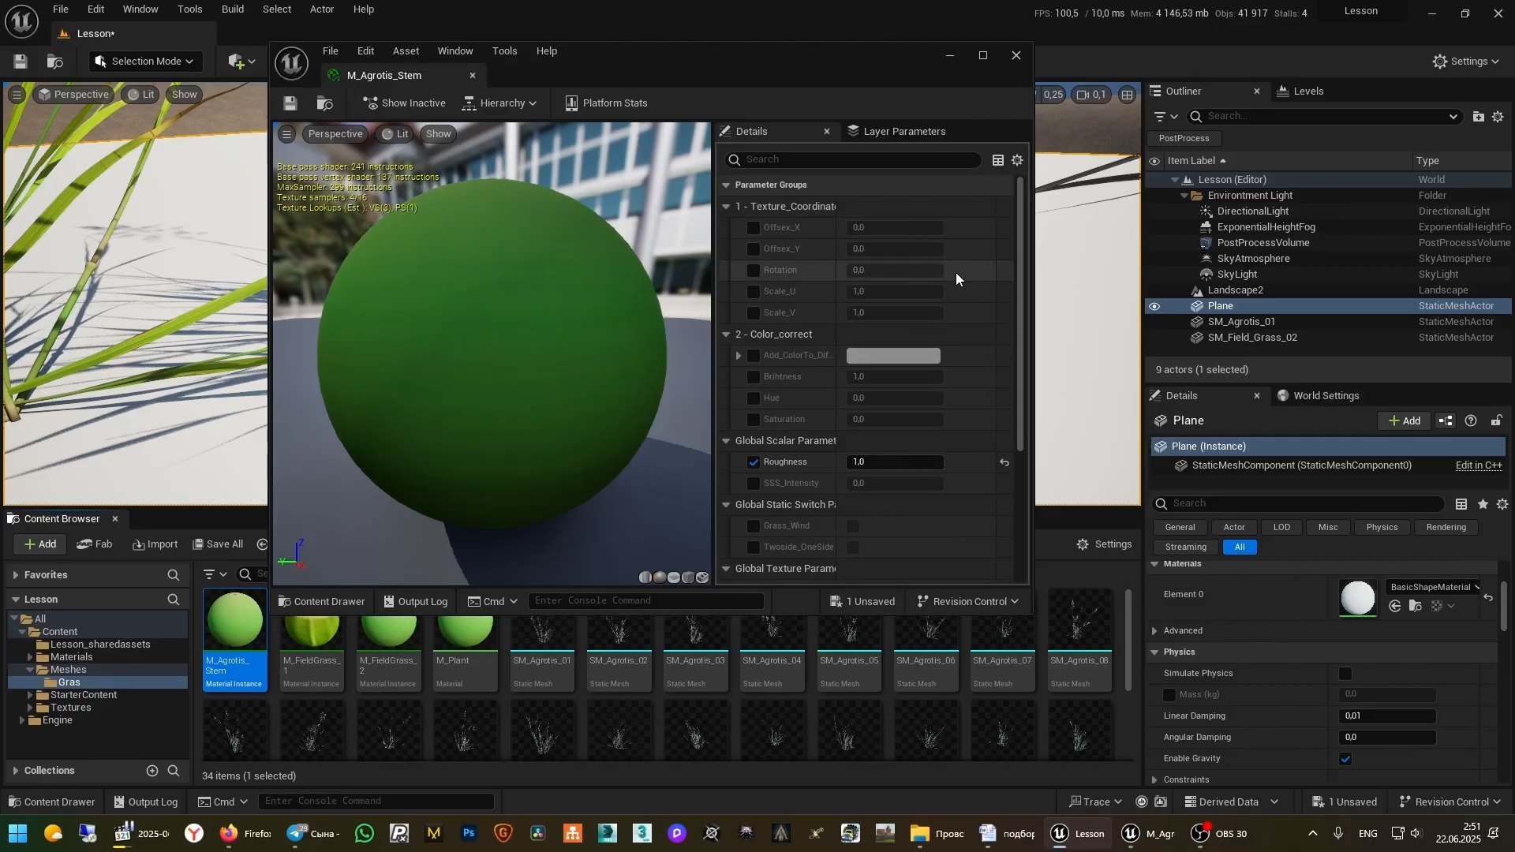
left_click(1016, 55)
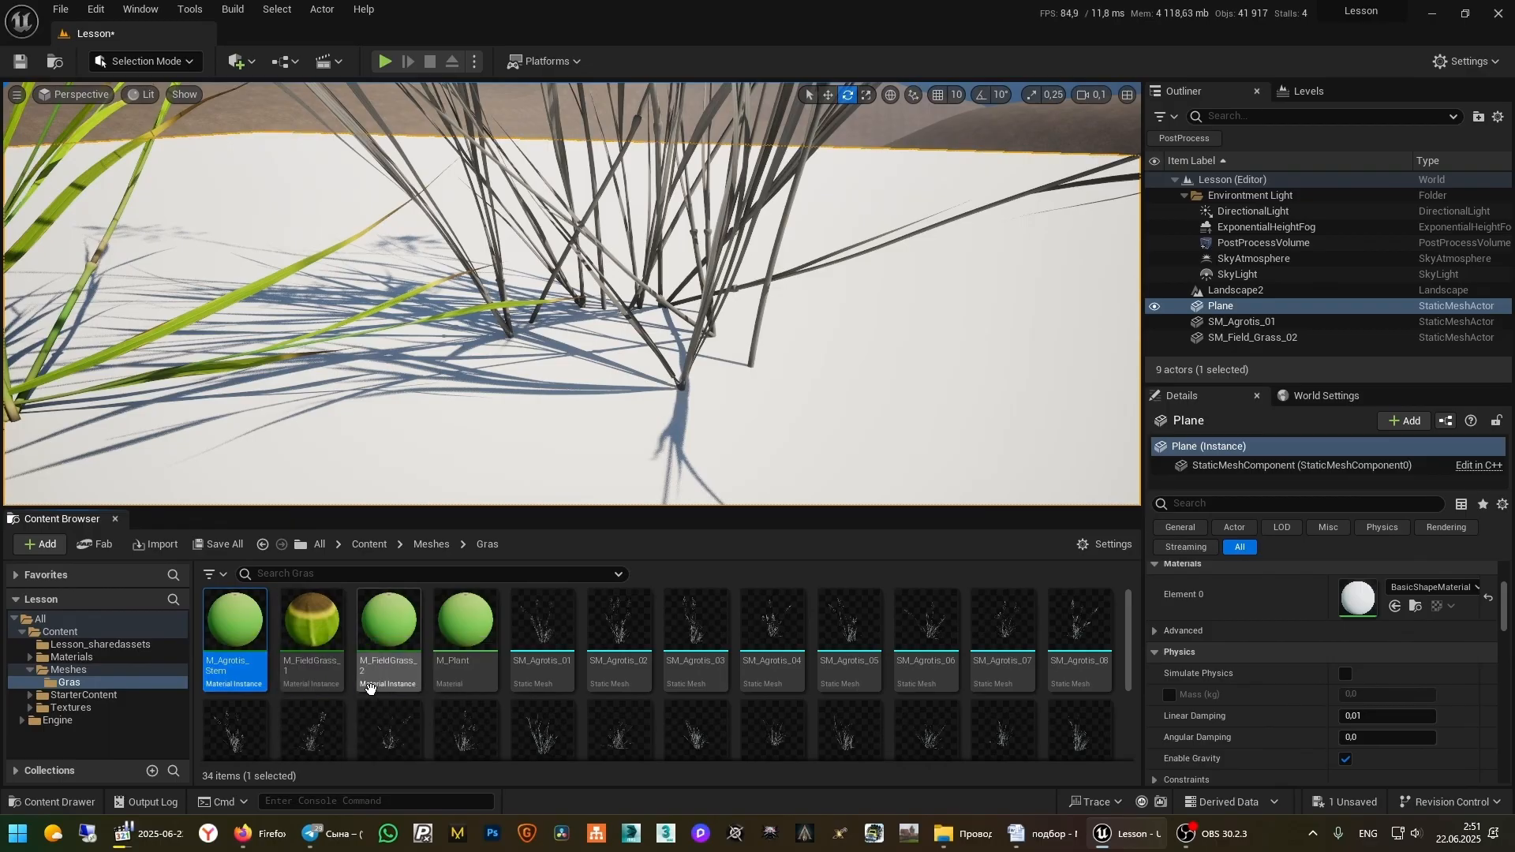
Duplicate M_Agrotis_Stem as M_Agrotis_Leaf and set the copy's Roughness to 0.7
key("ctrl+d")
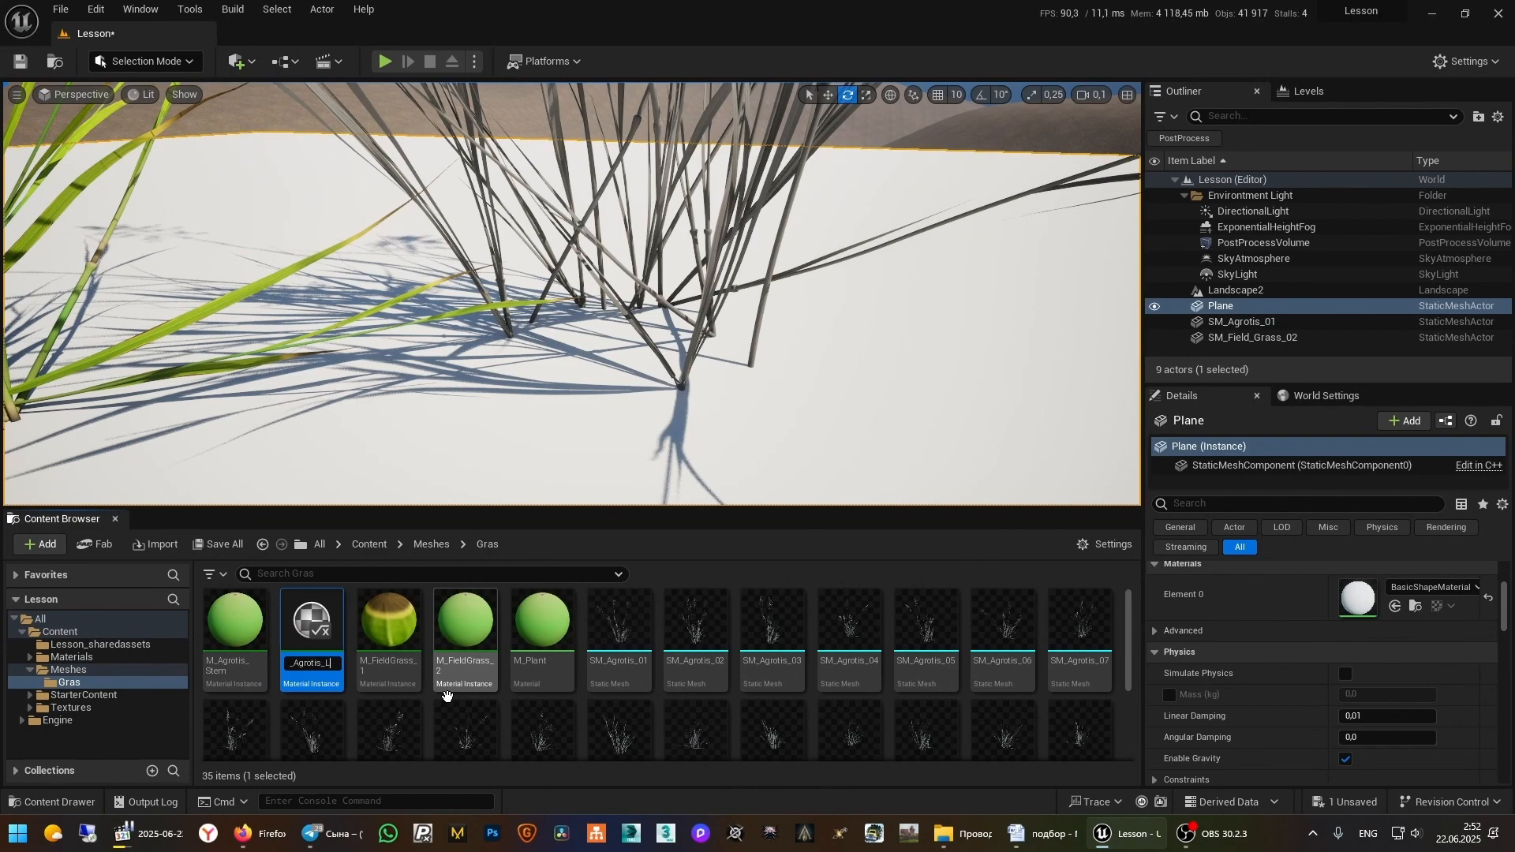
key("Return")
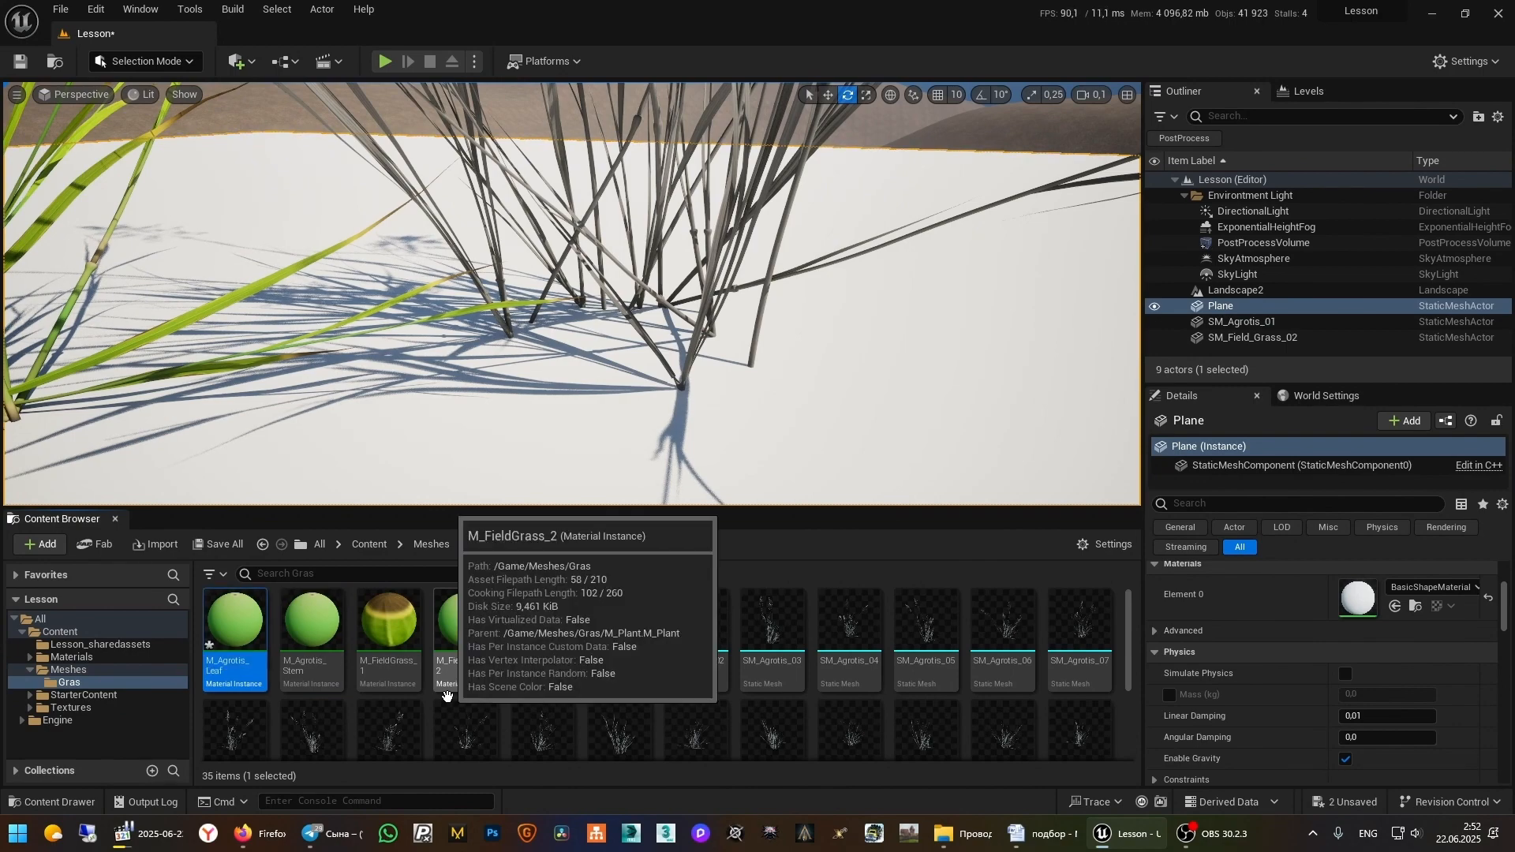
double_click(235, 621)
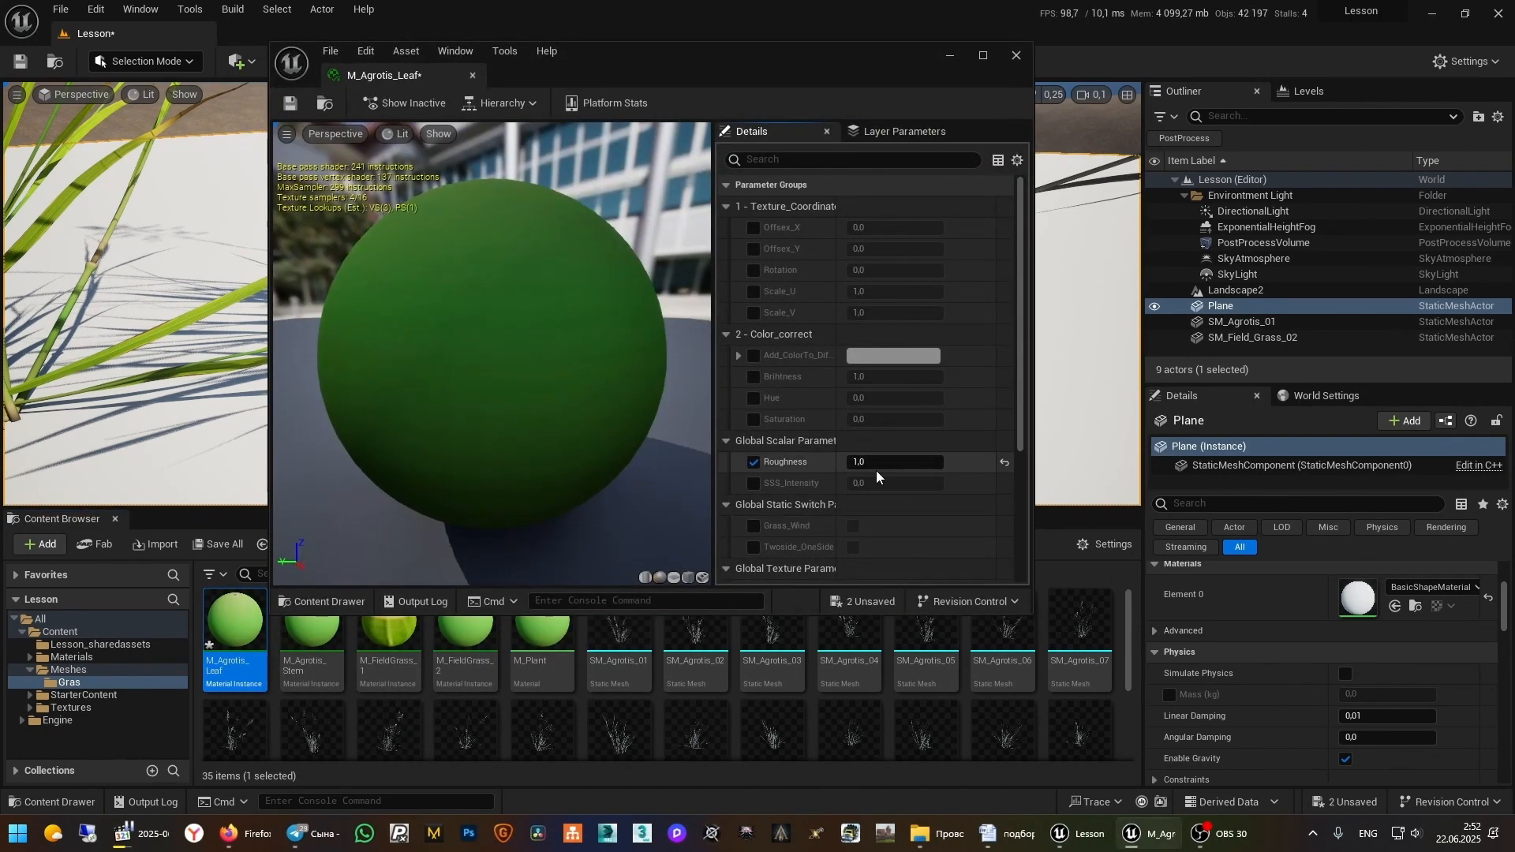
scroll(964, 392, "down", 2)
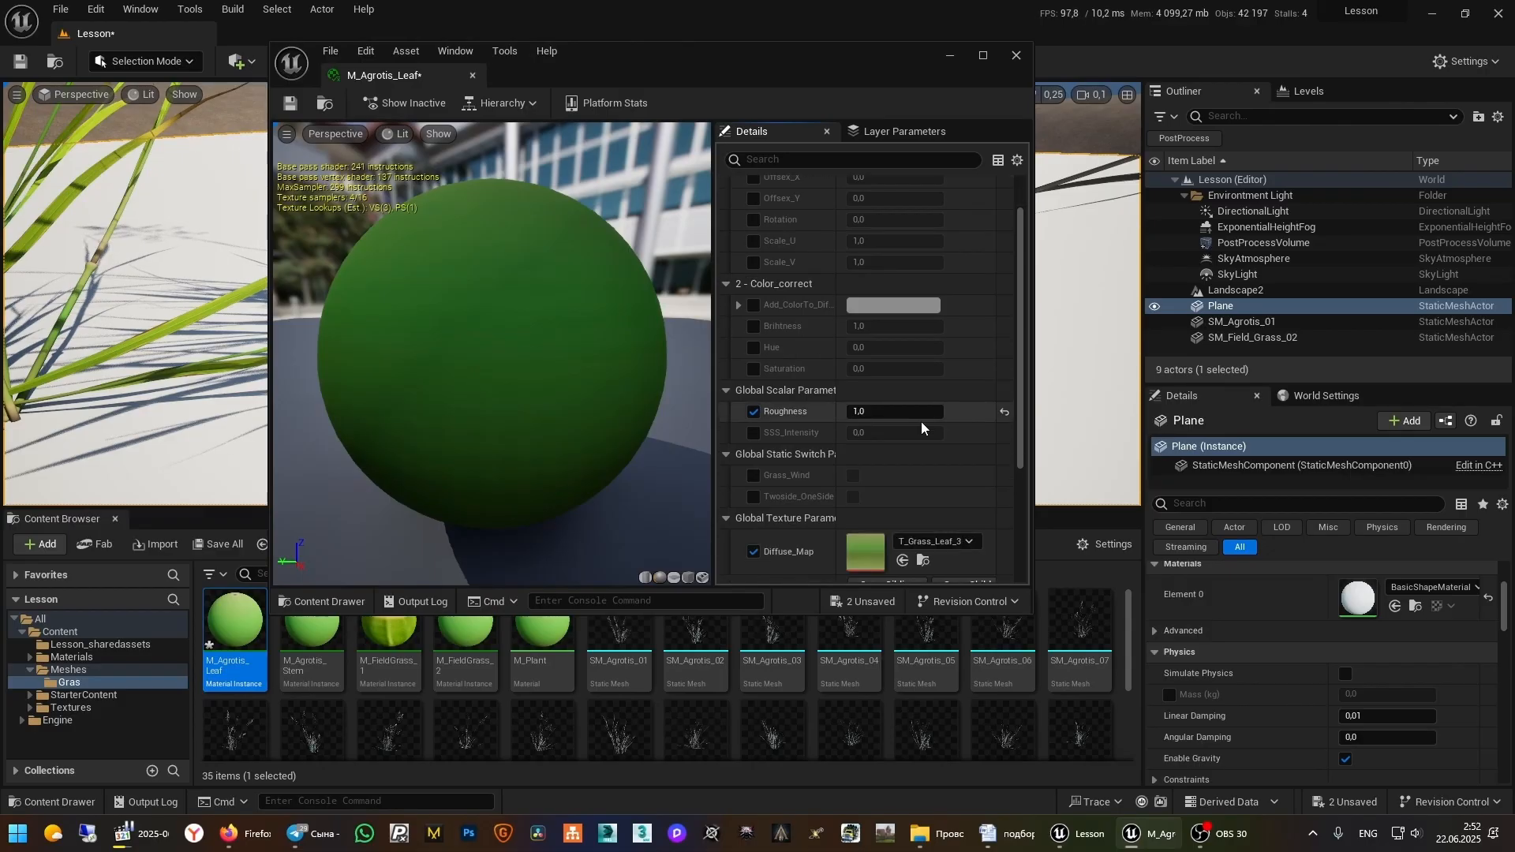
left_click(896, 411)
scroll(884, 395, "up", 2)
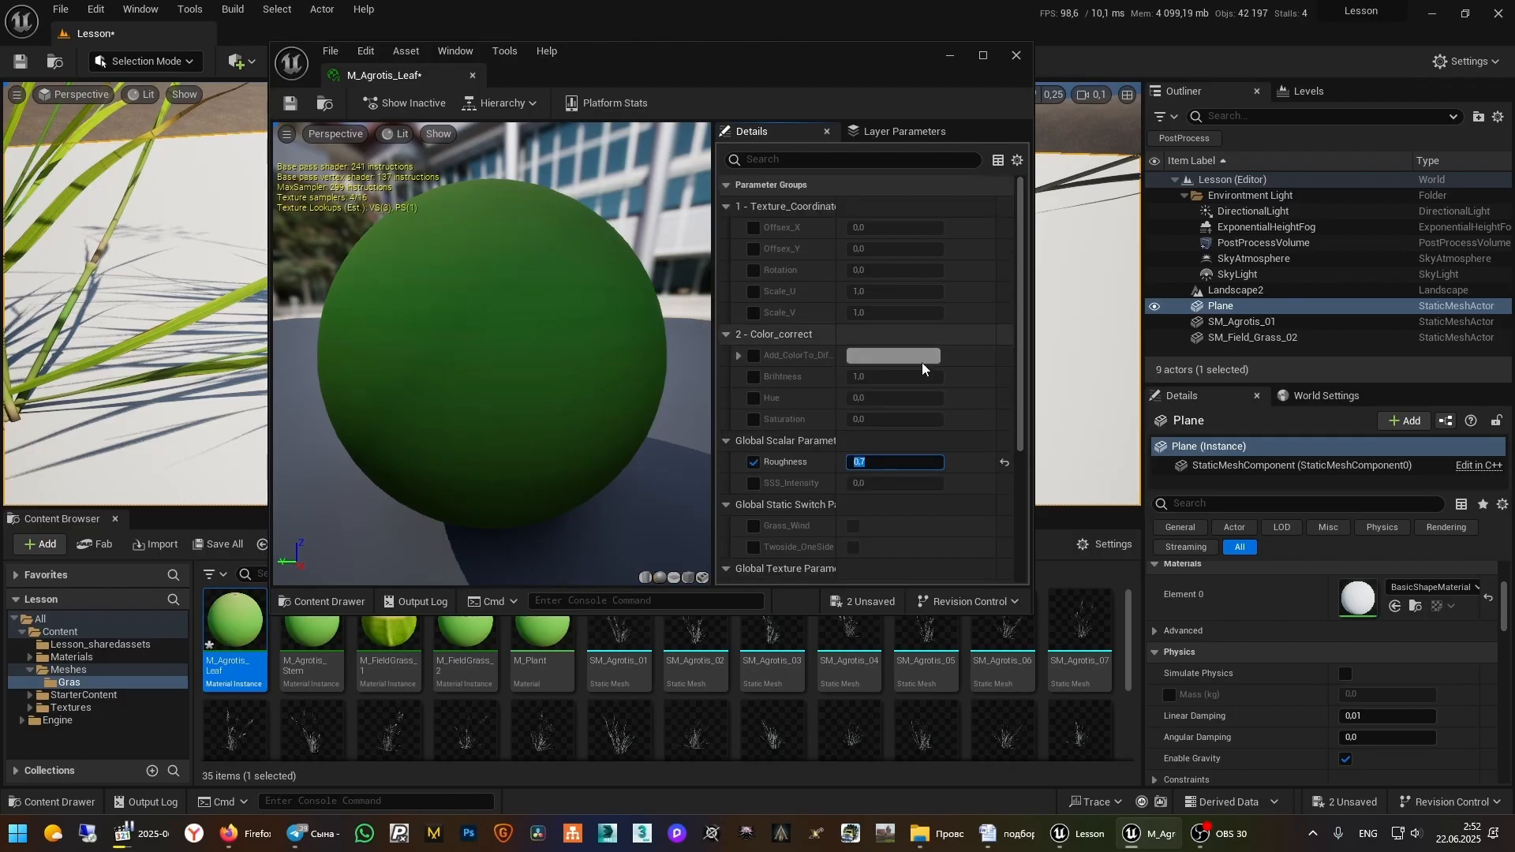
Enable the Grass_Wind override in M_Agrotis_Leaf, switching the wind on and back off
scroll(963, 409, "down", 5)
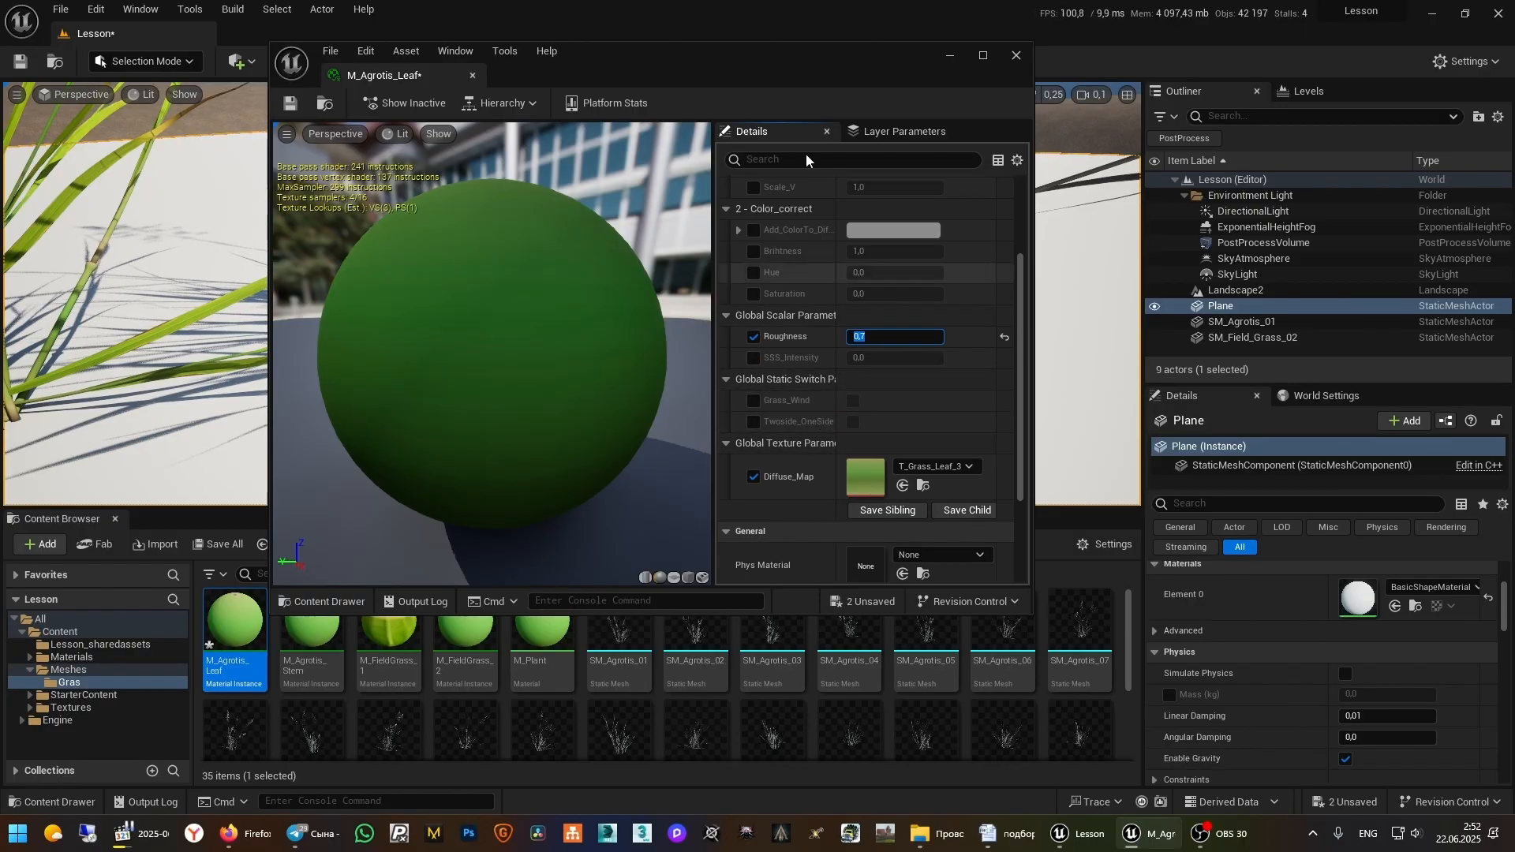
scroll(845, 405, "down", 1)
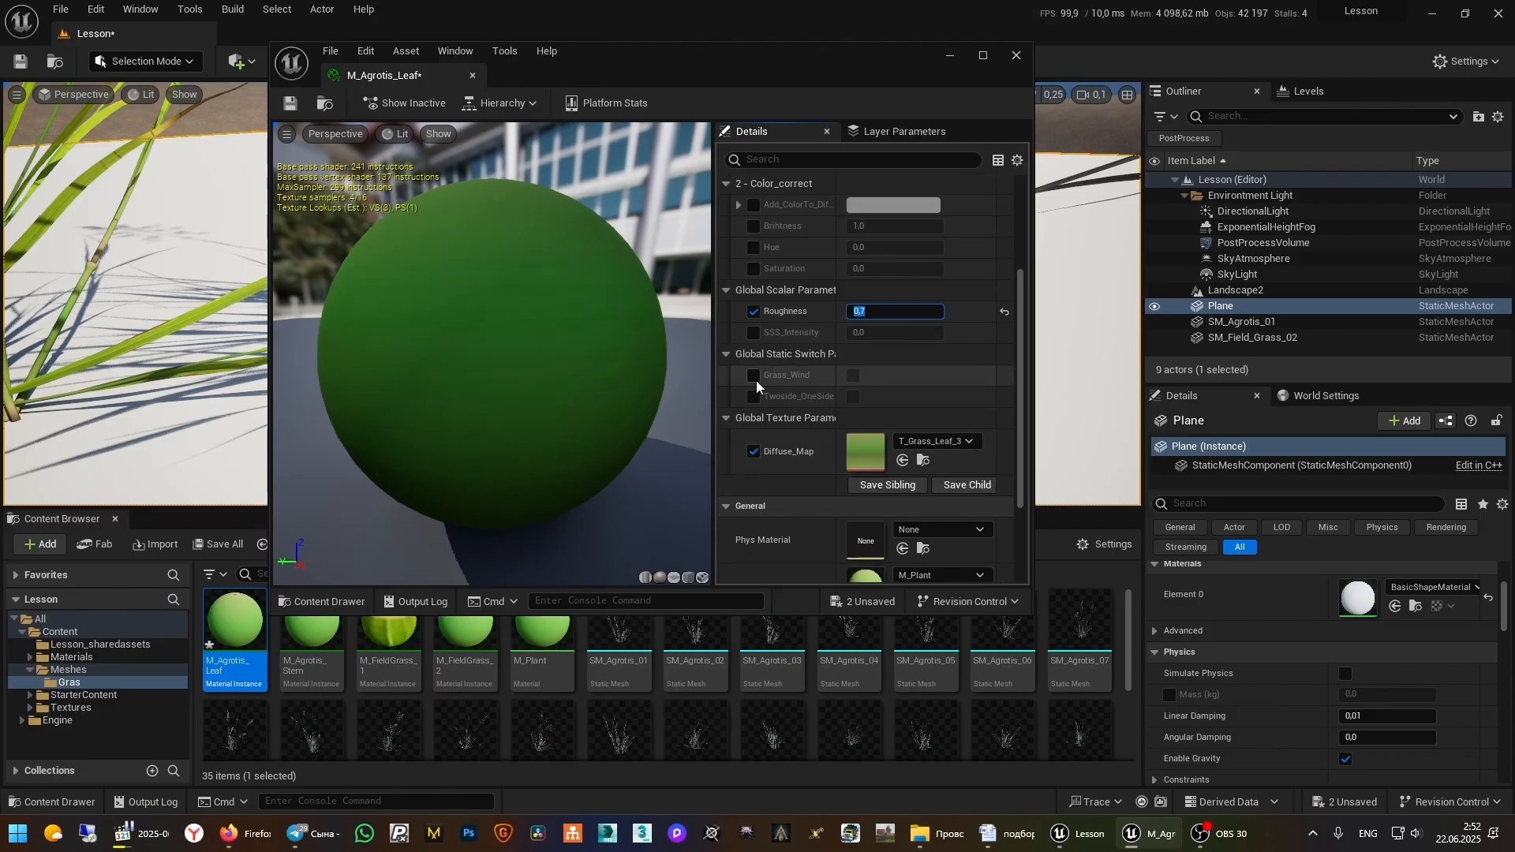
left_click(754, 376)
left_click(854, 376)
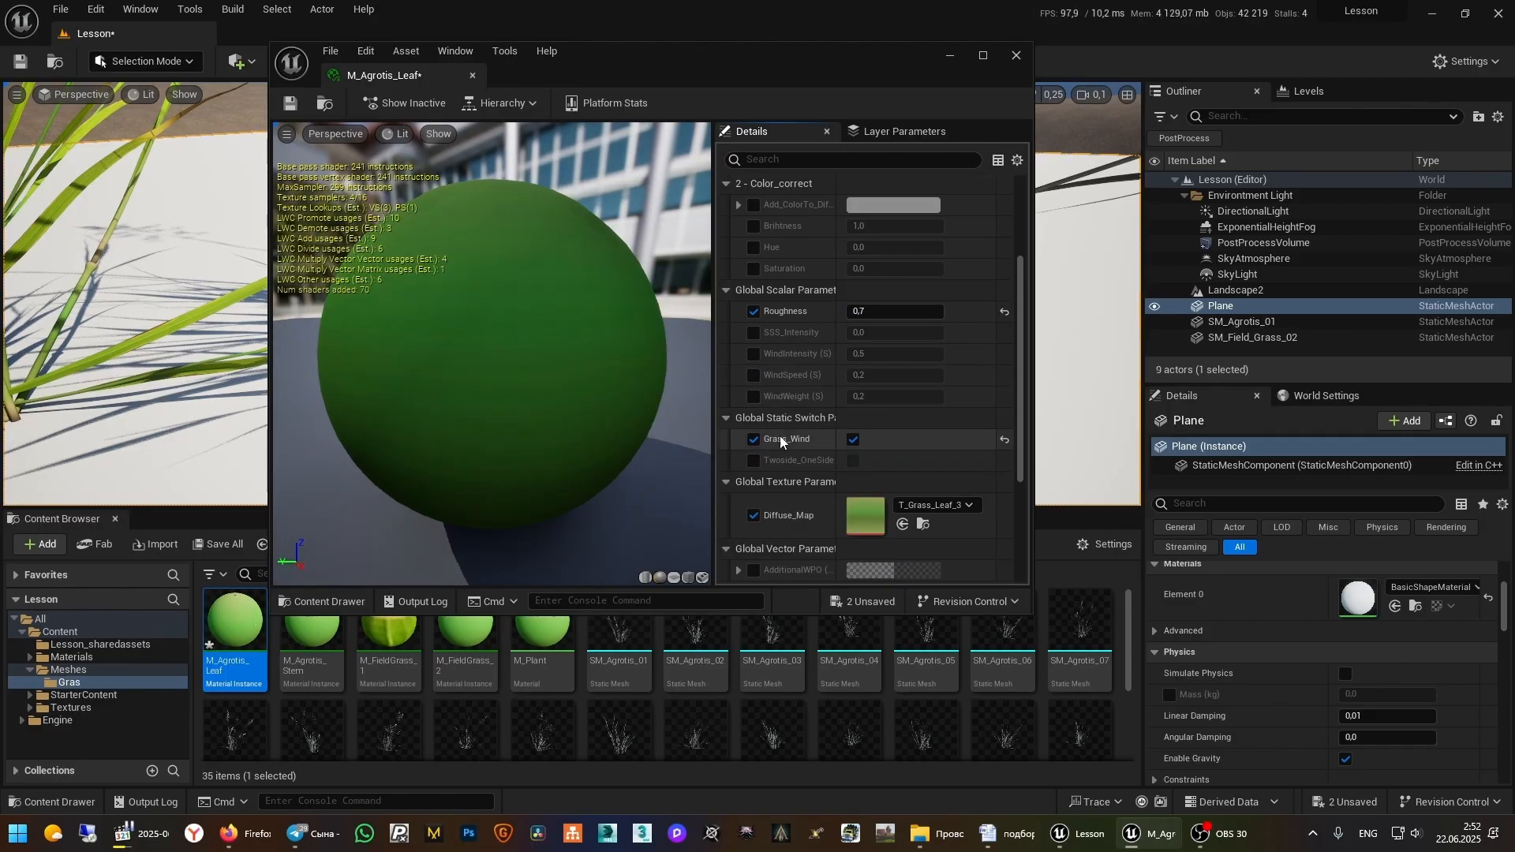
left_click(854, 440)
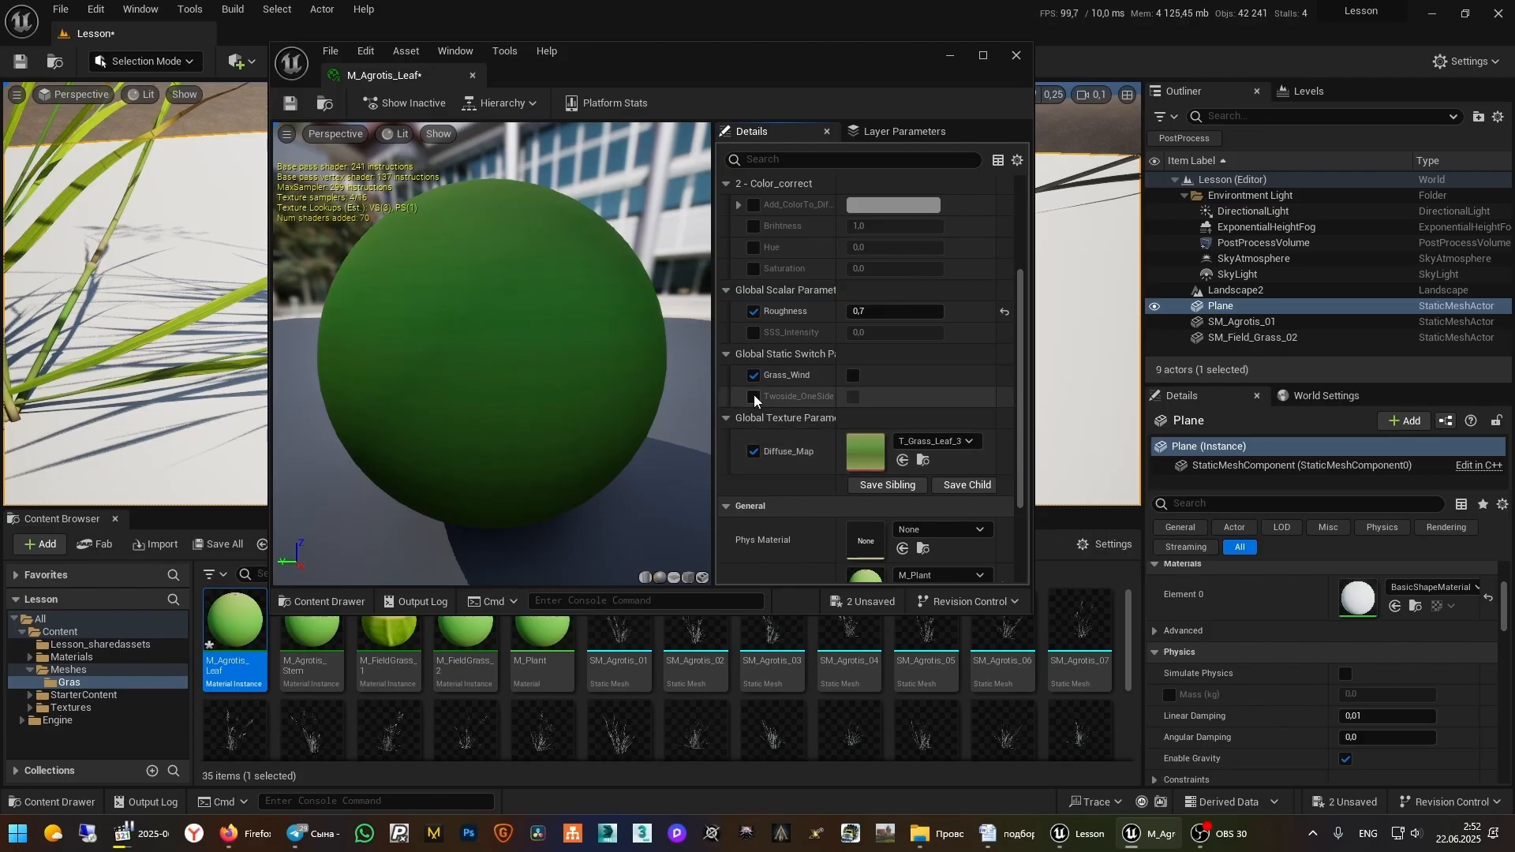
Turn on Twoside_OneSide in M_Agrotis_Leaf, enable the Back_Side and Front_Side texture overrides, and save the material instance
left_click(854, 397)
scroll(868, 395, "down", 3)
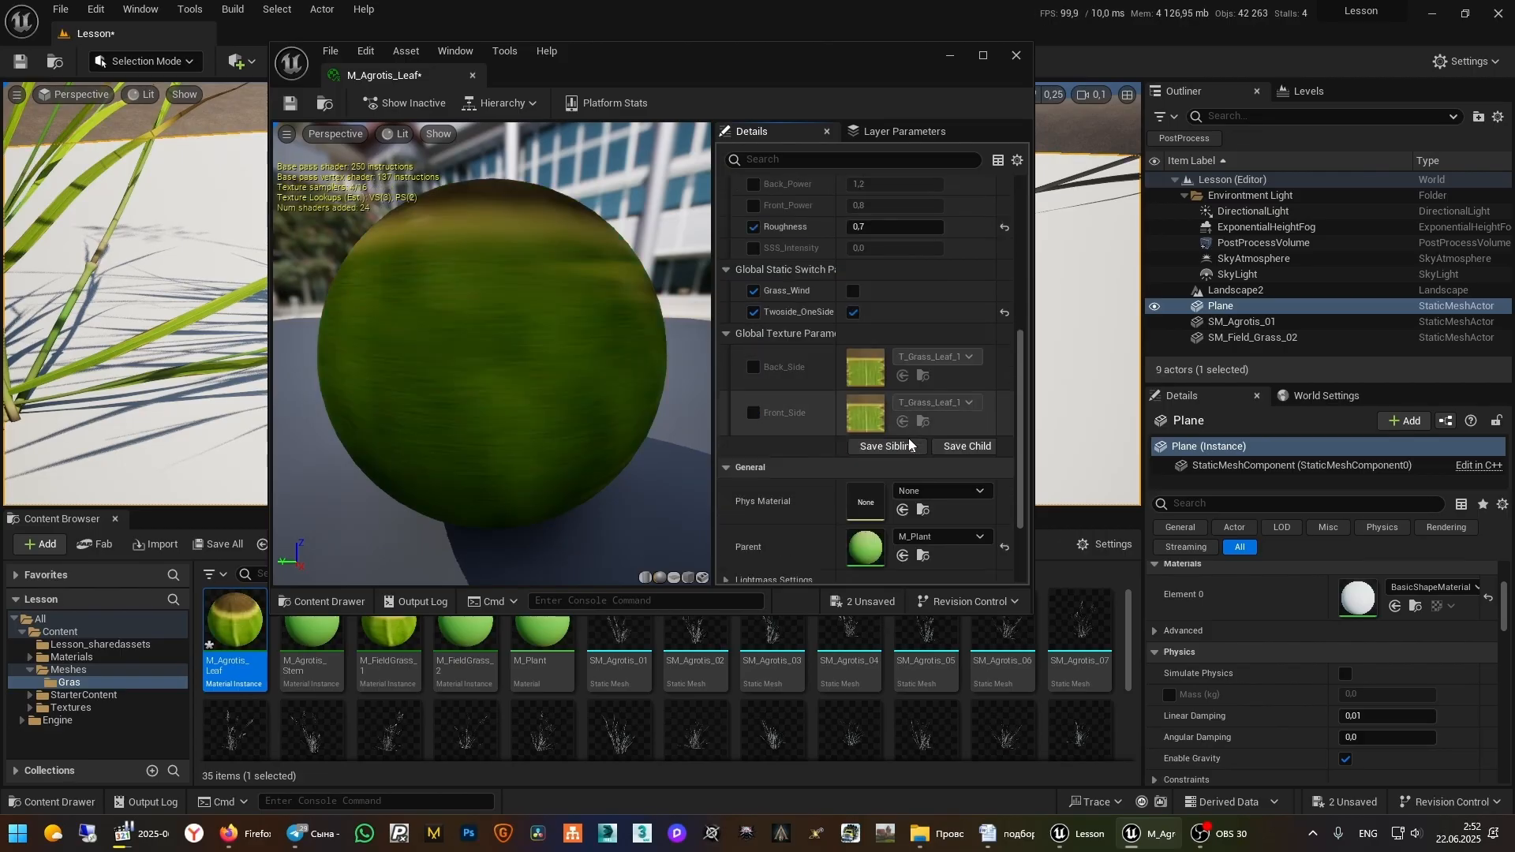
left_click(754, 342)
left_click(754, 388)
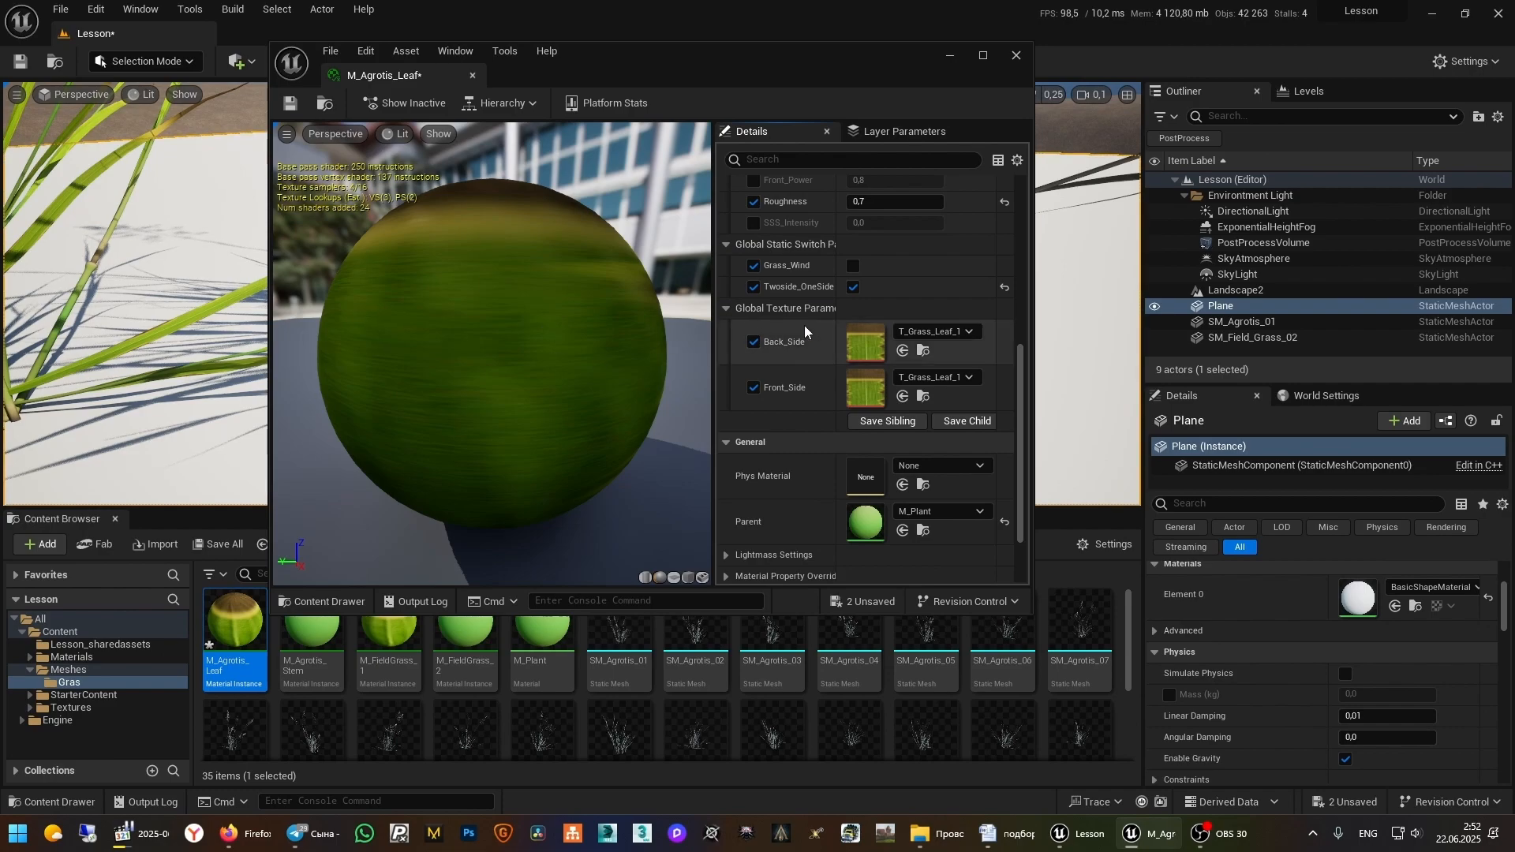
left_click(290, 106)
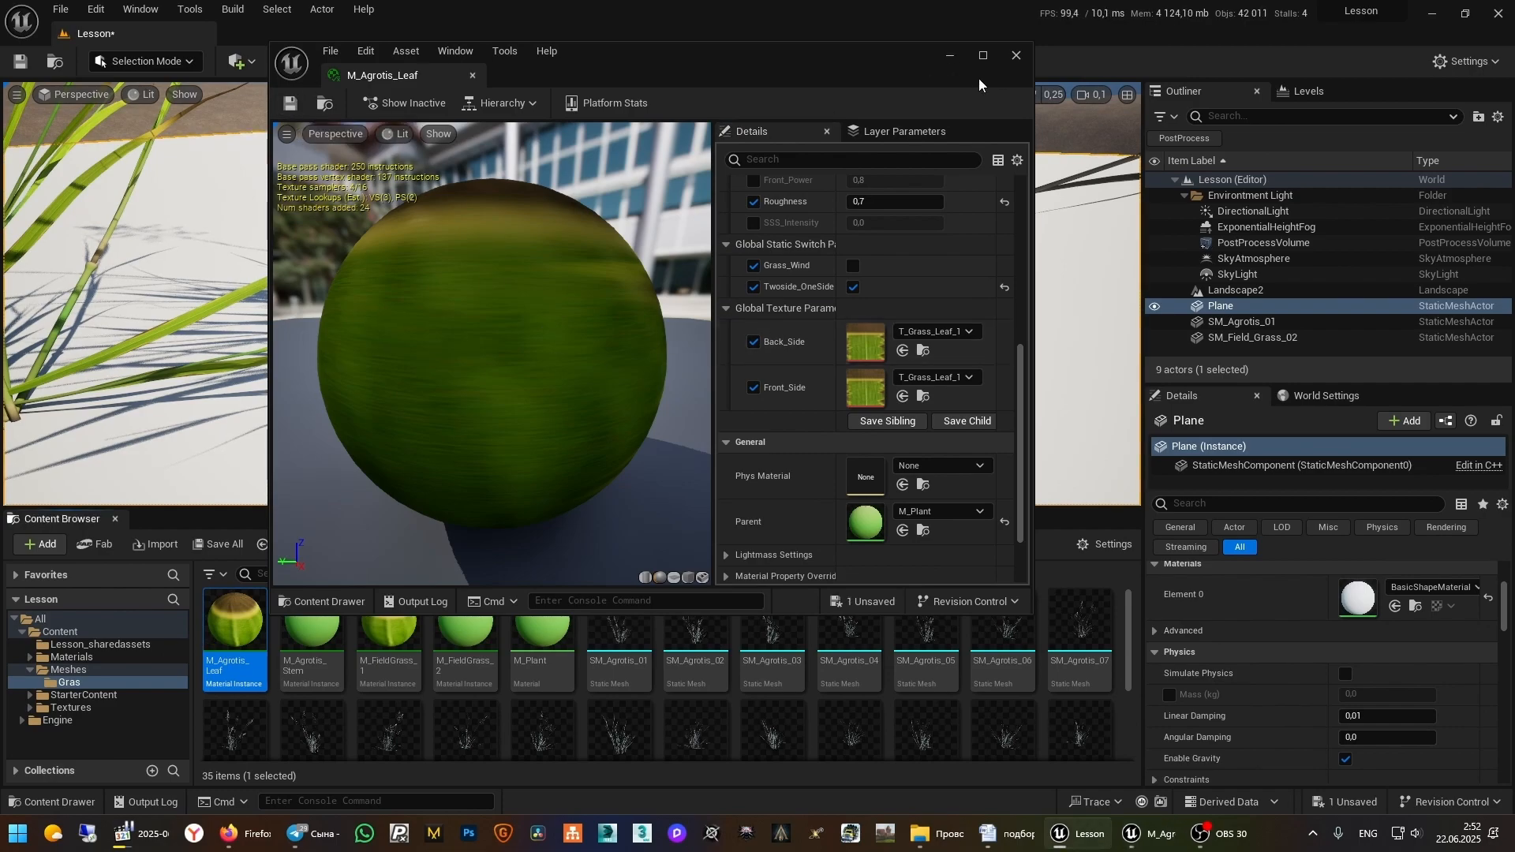
left_click(1016, 56)
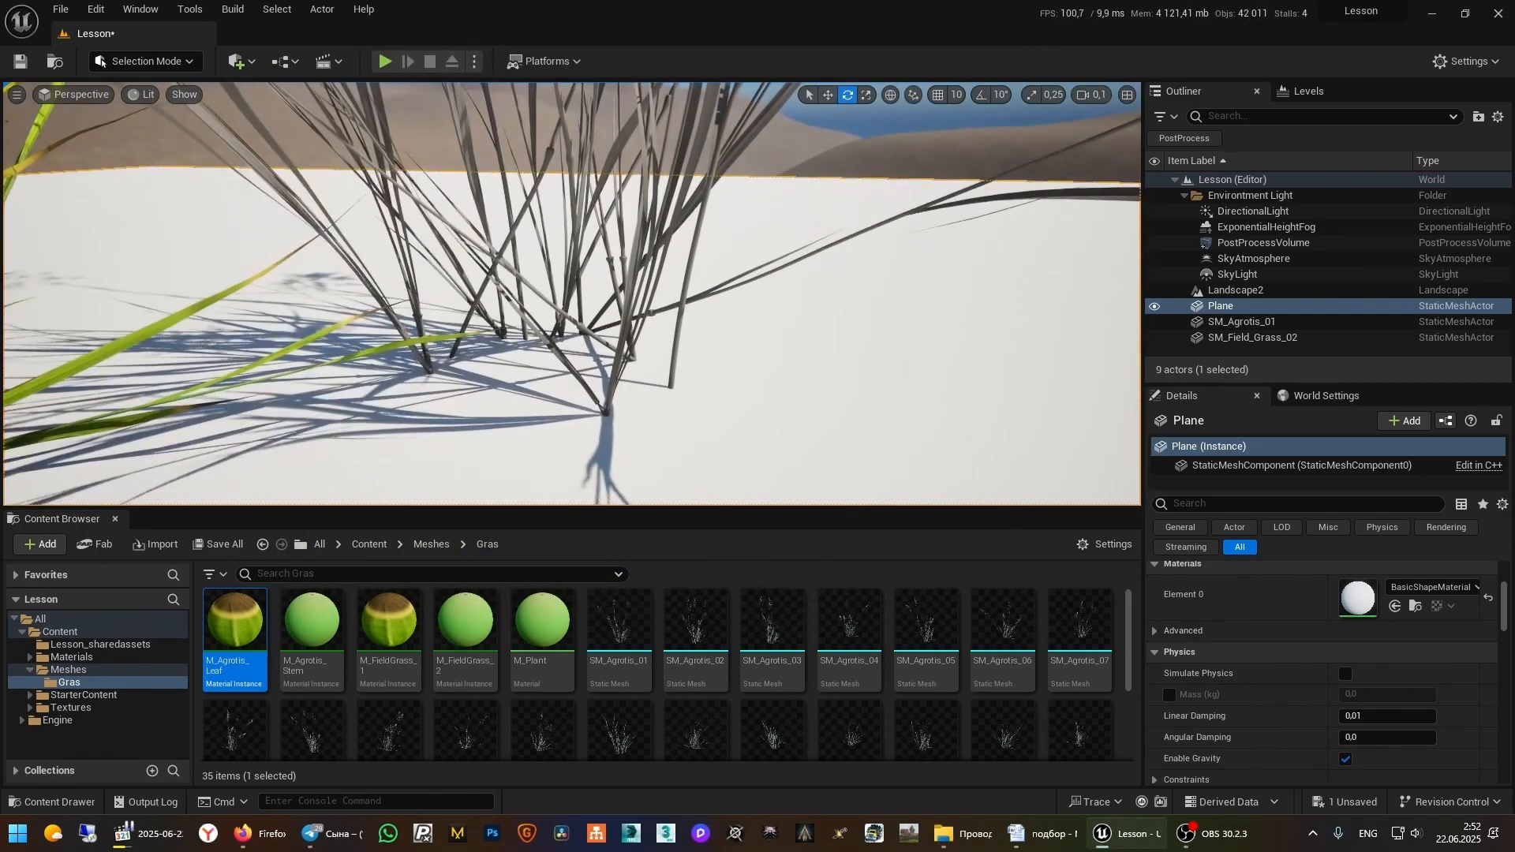
Apply M_Agrotis_Leaf to the leaves and M_Agrotis_Stem to the stems of the SM_Agrotis_01 plant in the level
right_click_drag(742, 338, 758, 339)
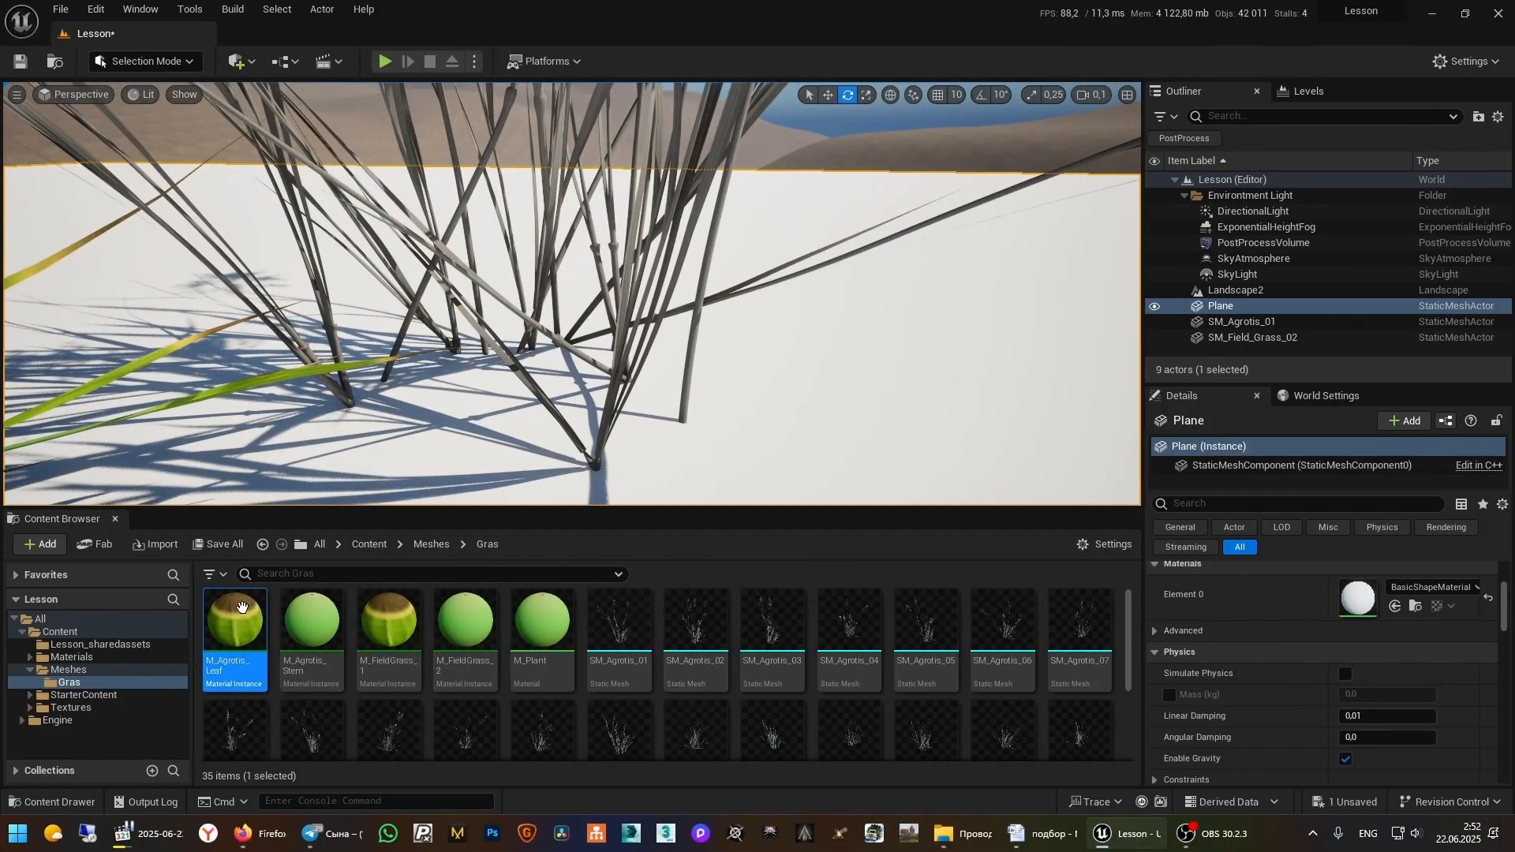
left_click_drag(242, 606, 723, 152)
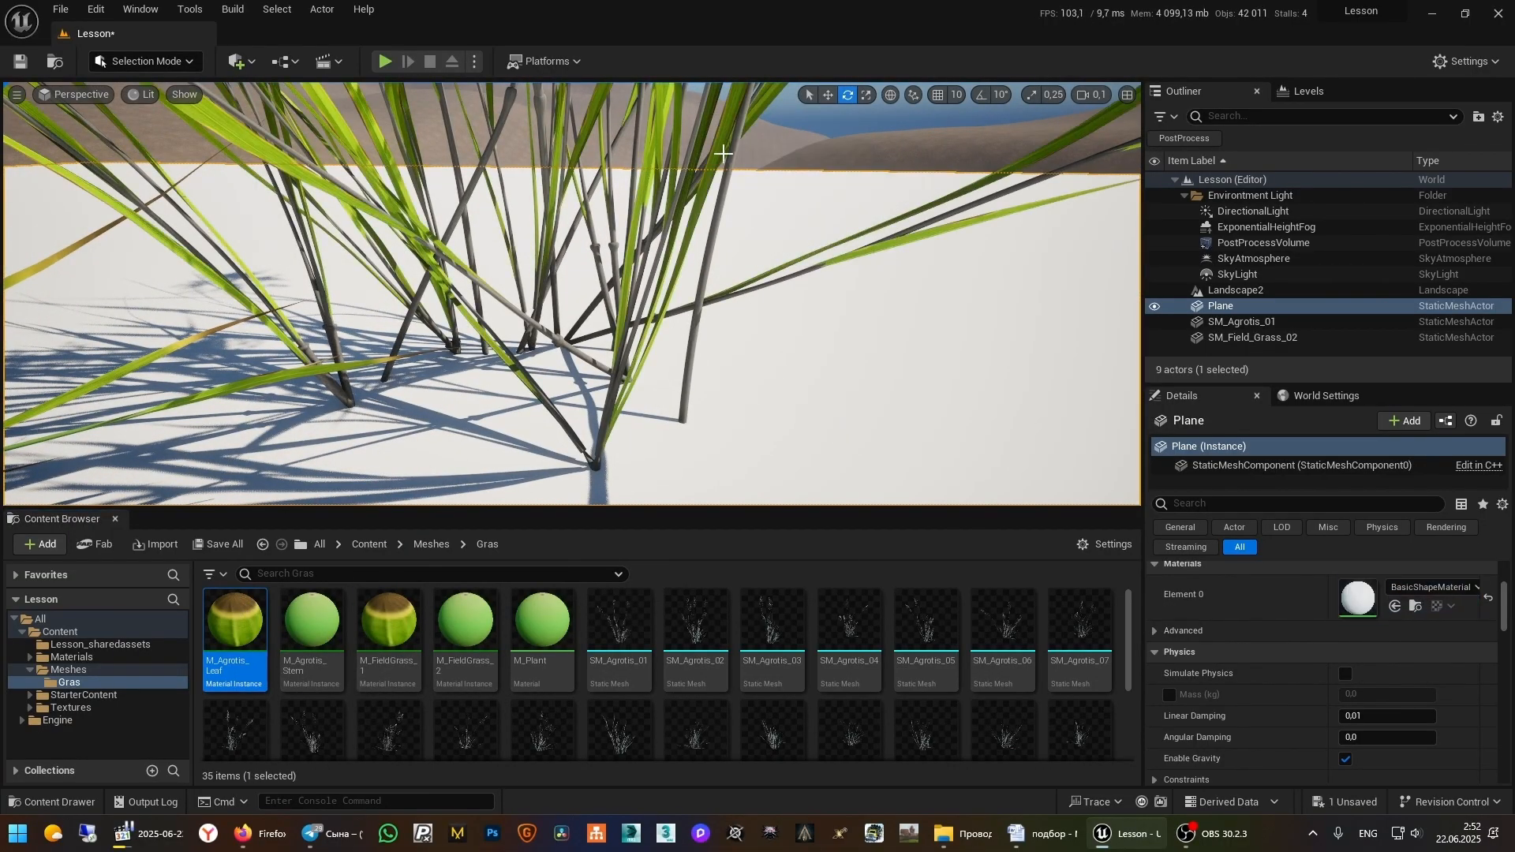
mouse_move(844, 336)
right_mouse_down()
mouse_move(908, 292)
mouse_move(845, 336)
right_mouse_up()
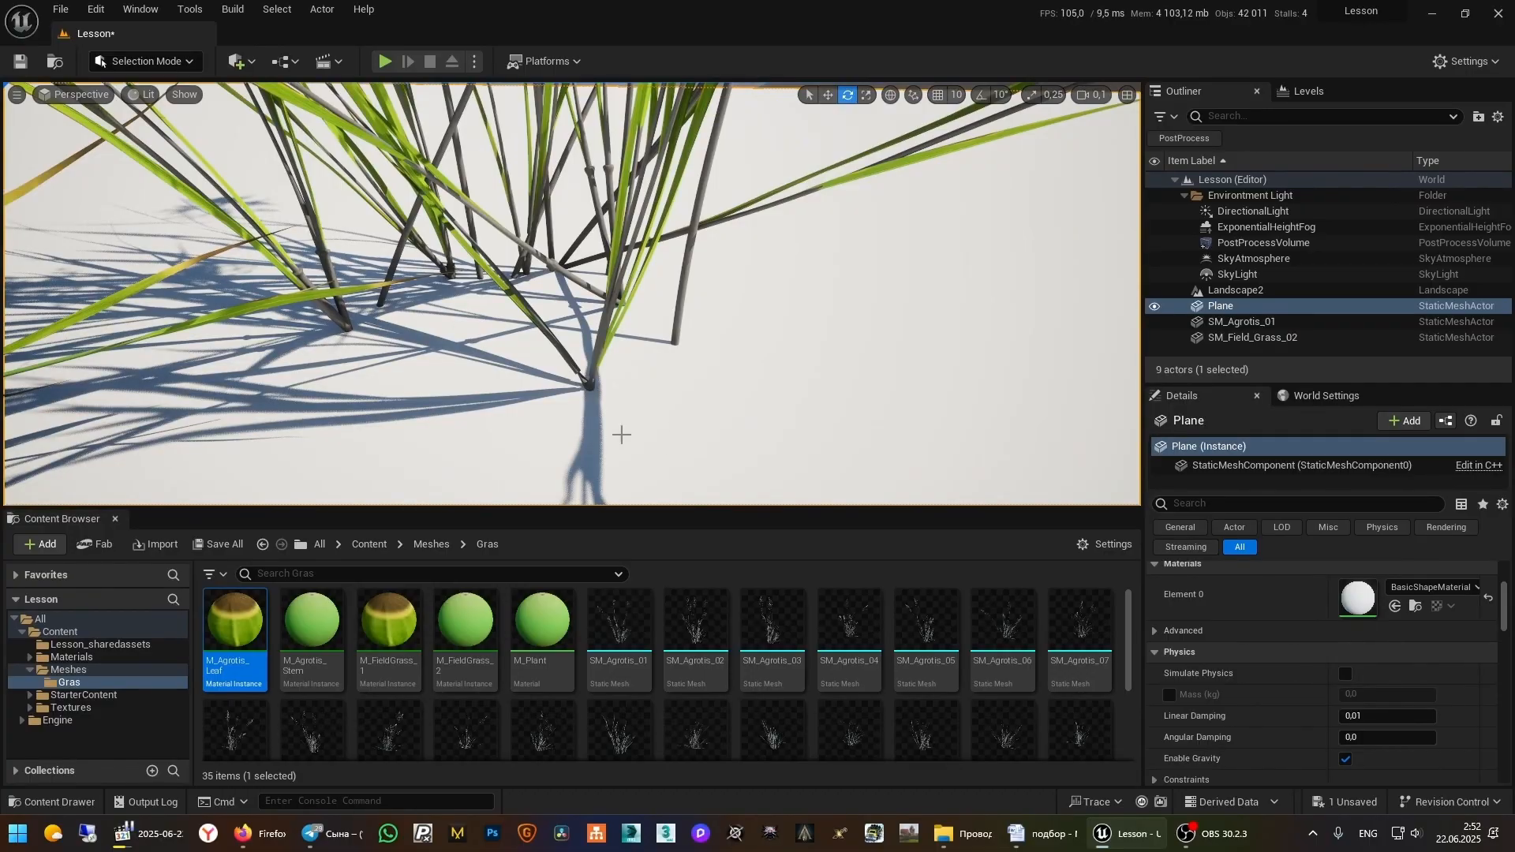
left_click_drag(313, 621, 684, 278)
mouse_move(684, 279)
right_mouse_down()
mouse_move(695, 150)
mouse_move(673, 271)
right_mouse_up()
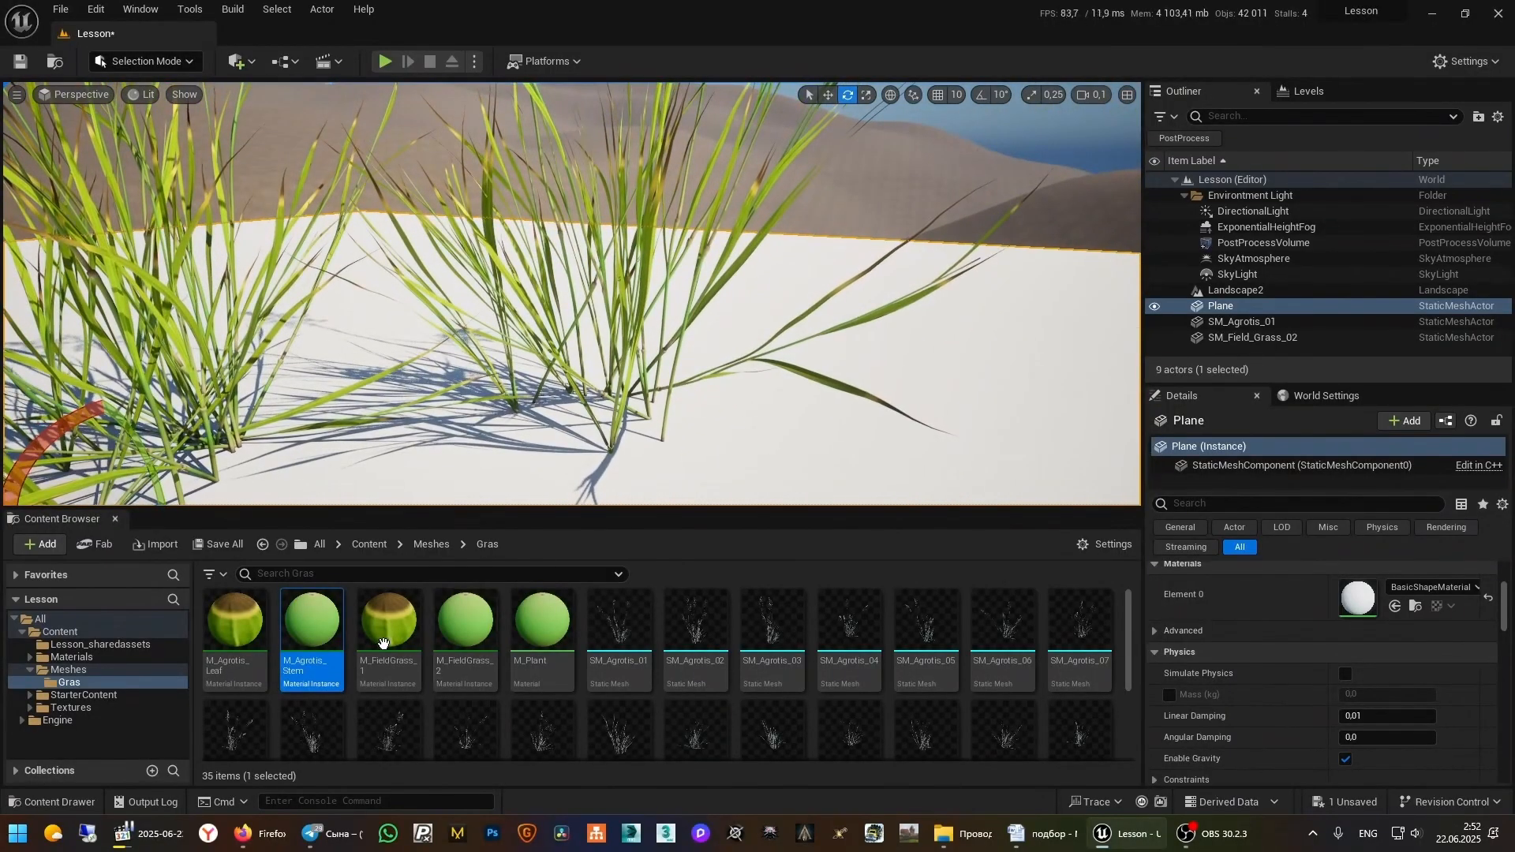
double_click(317, 625)
left_click(1021, 58)
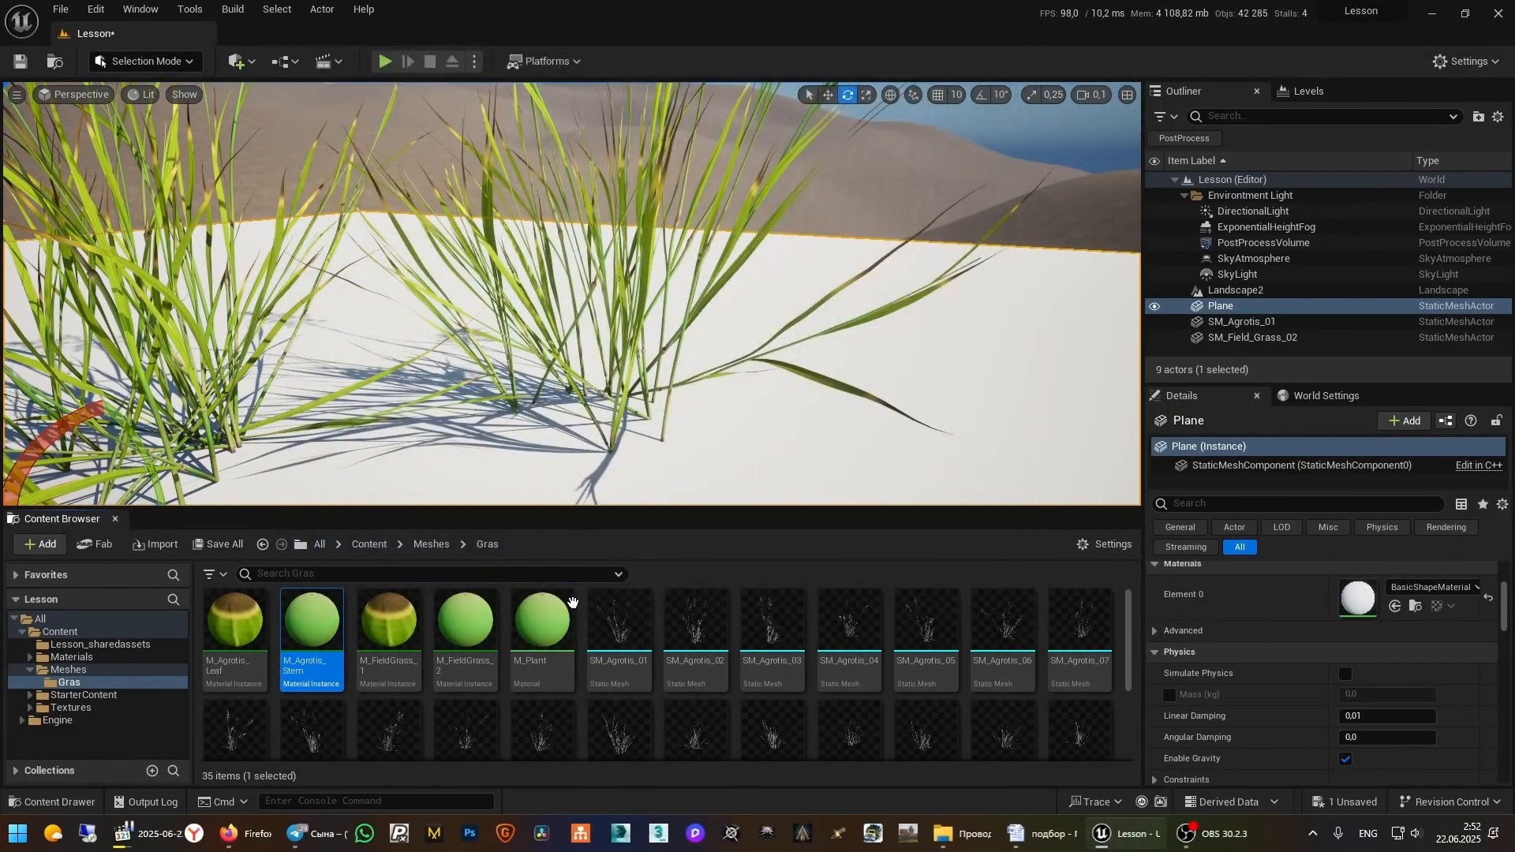
double_click(539, 623)
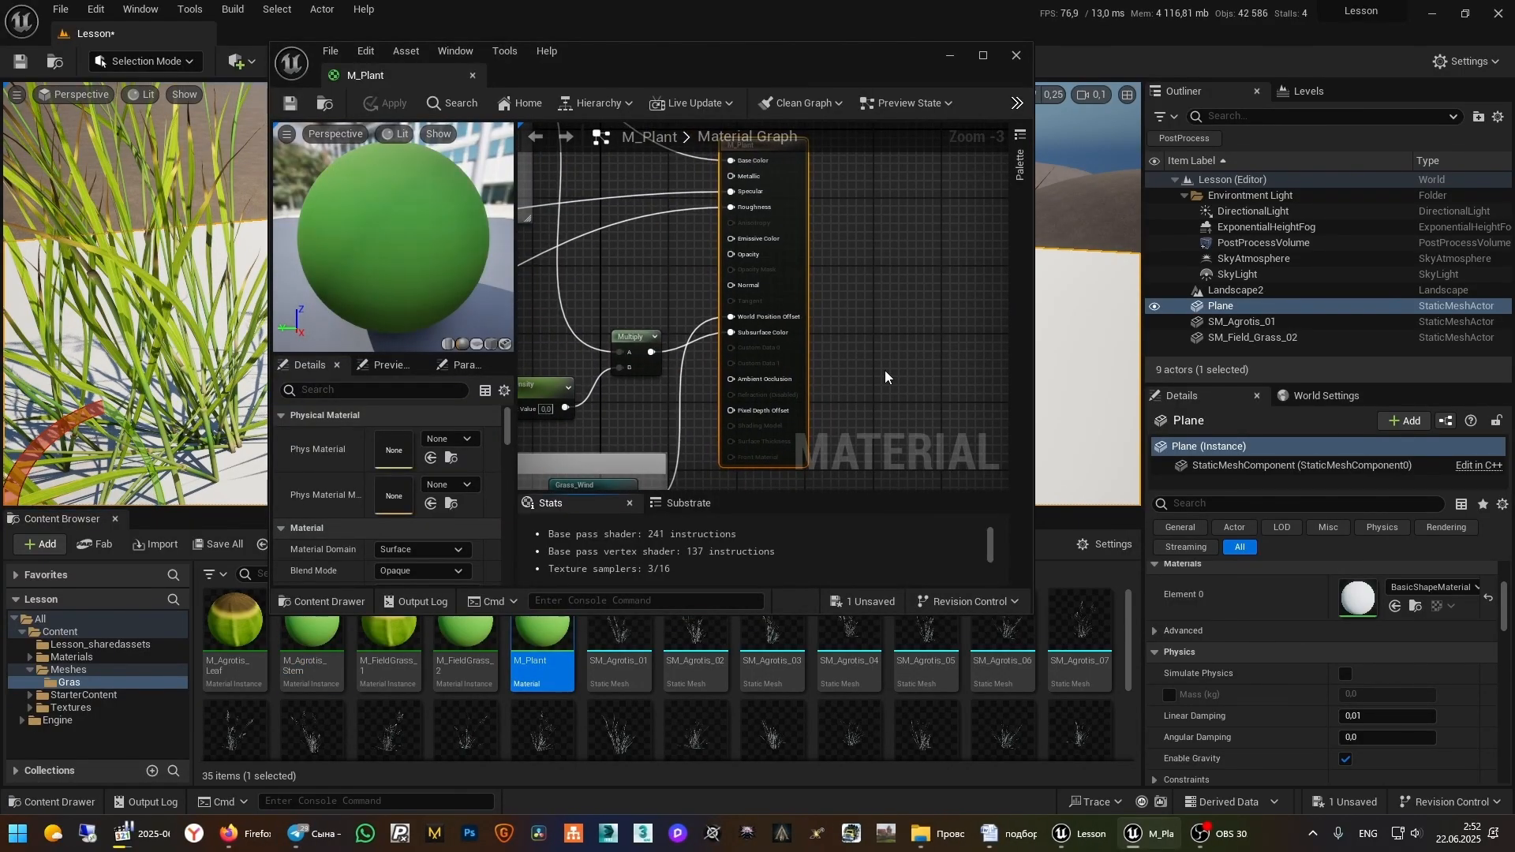
right_click_drag(885, 378, 890, 363)
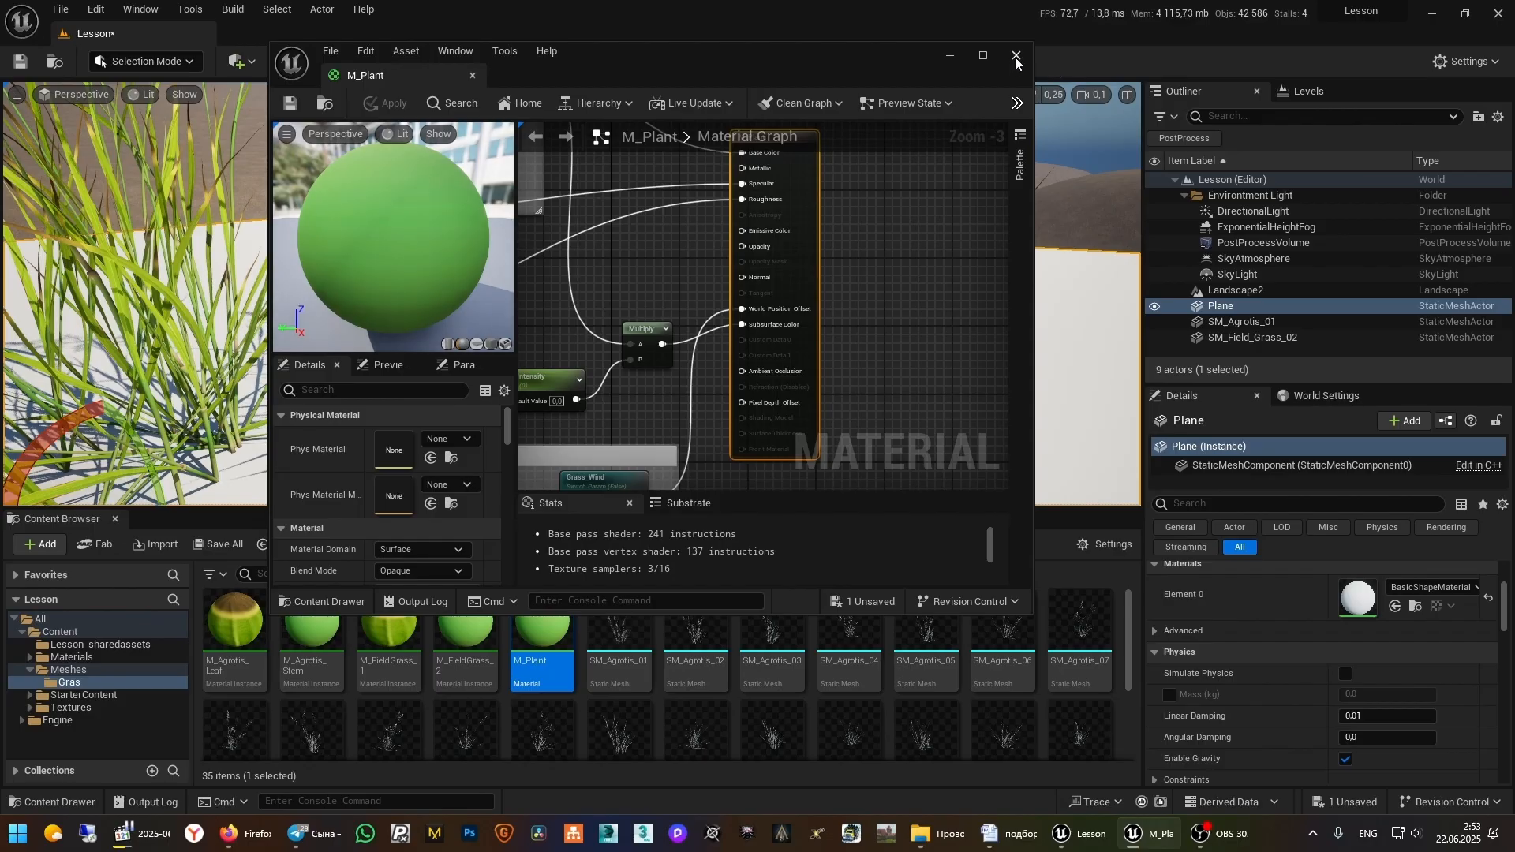
left_click(1017, 57)
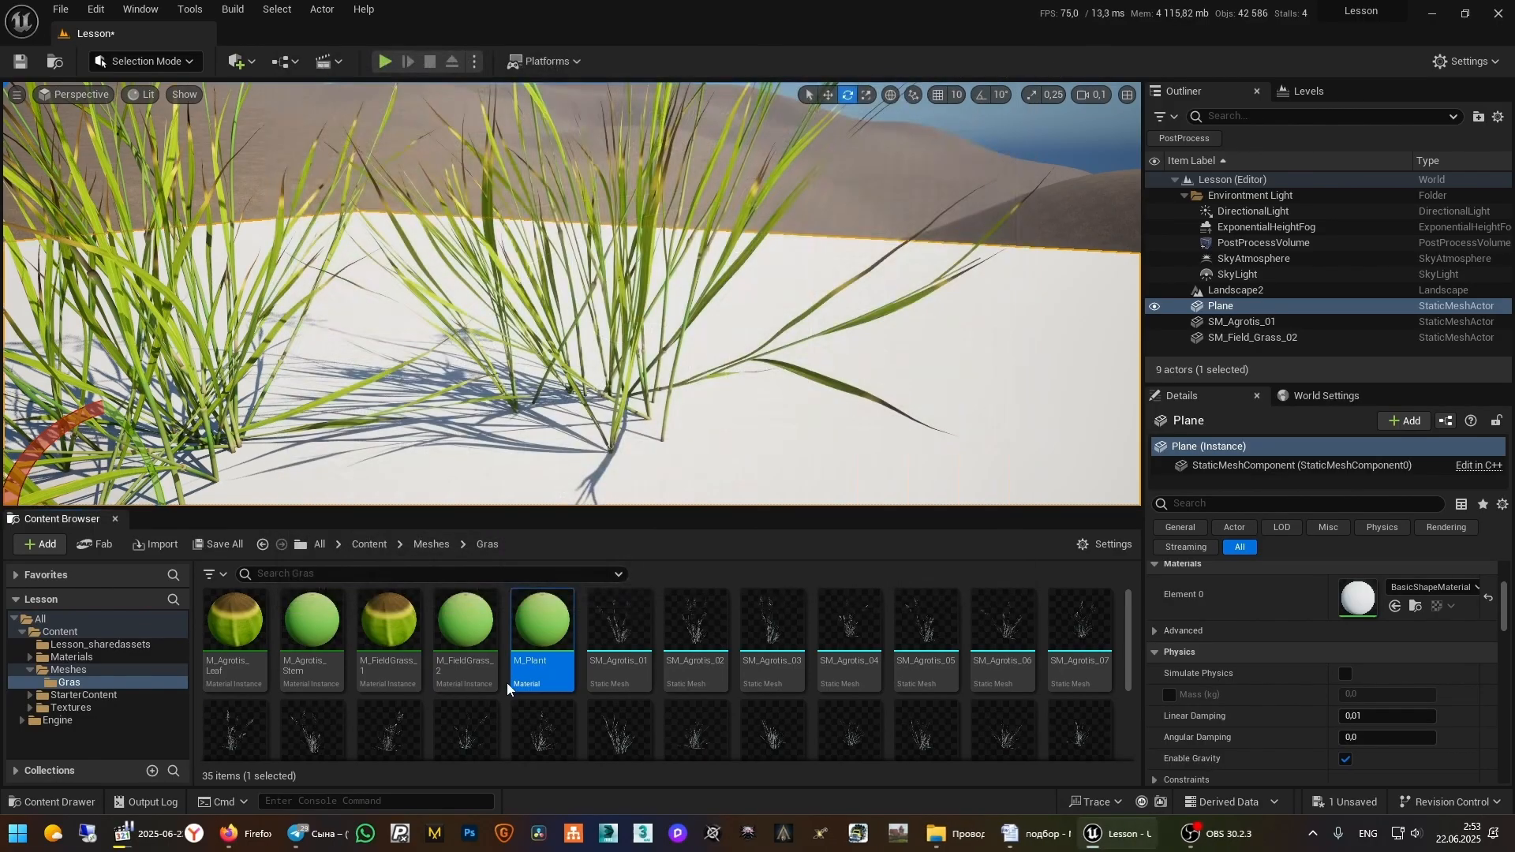
Enable the Grass_Wind override in M_Agrotis_Stem, switch the wind on, and save the material instance
double_click(341, 626)
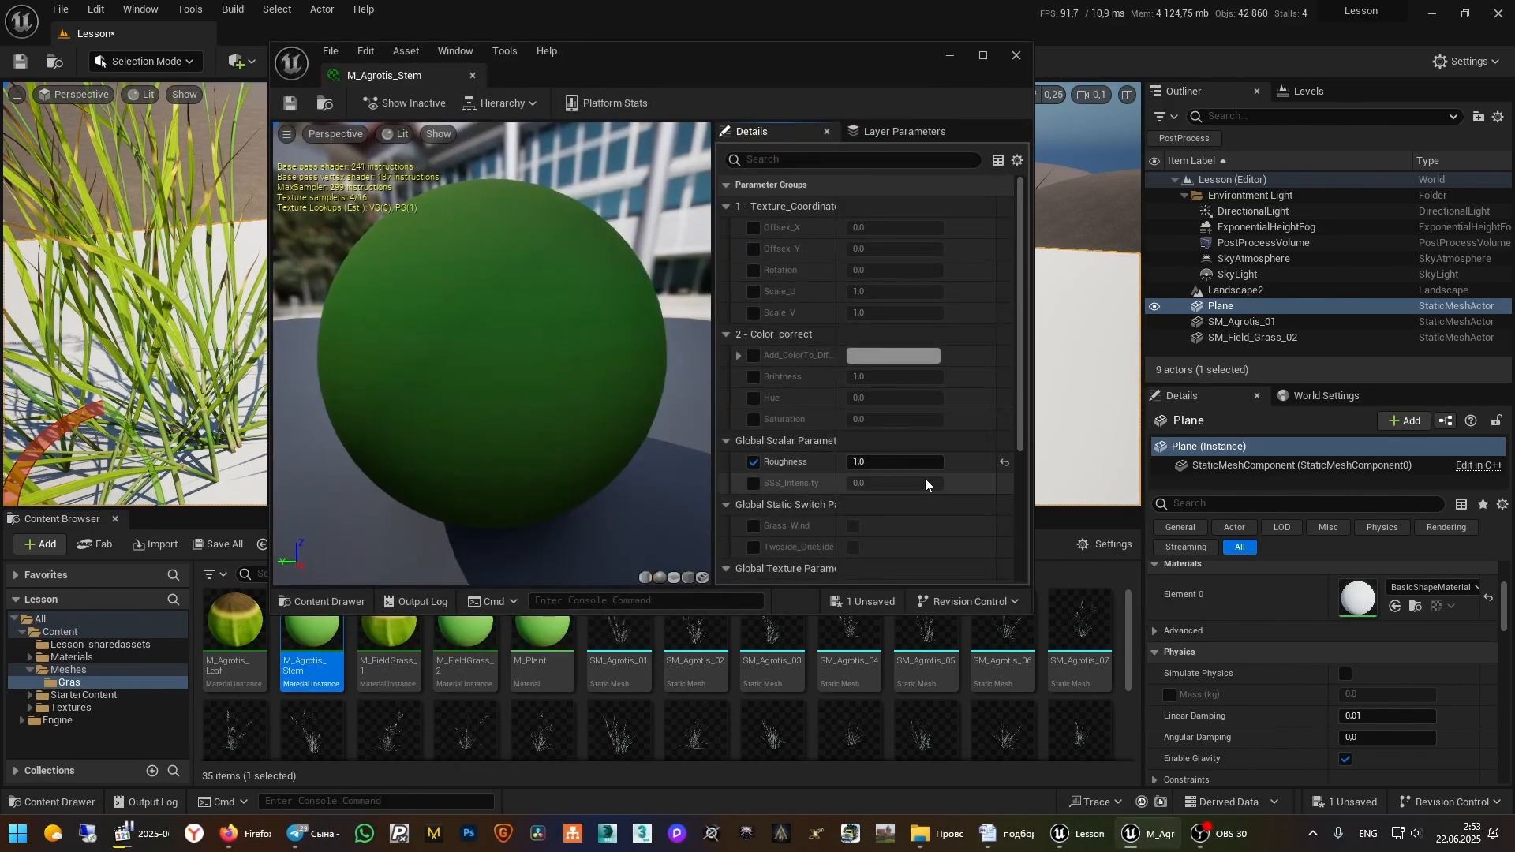
scroll(789, 478, "down", 2)
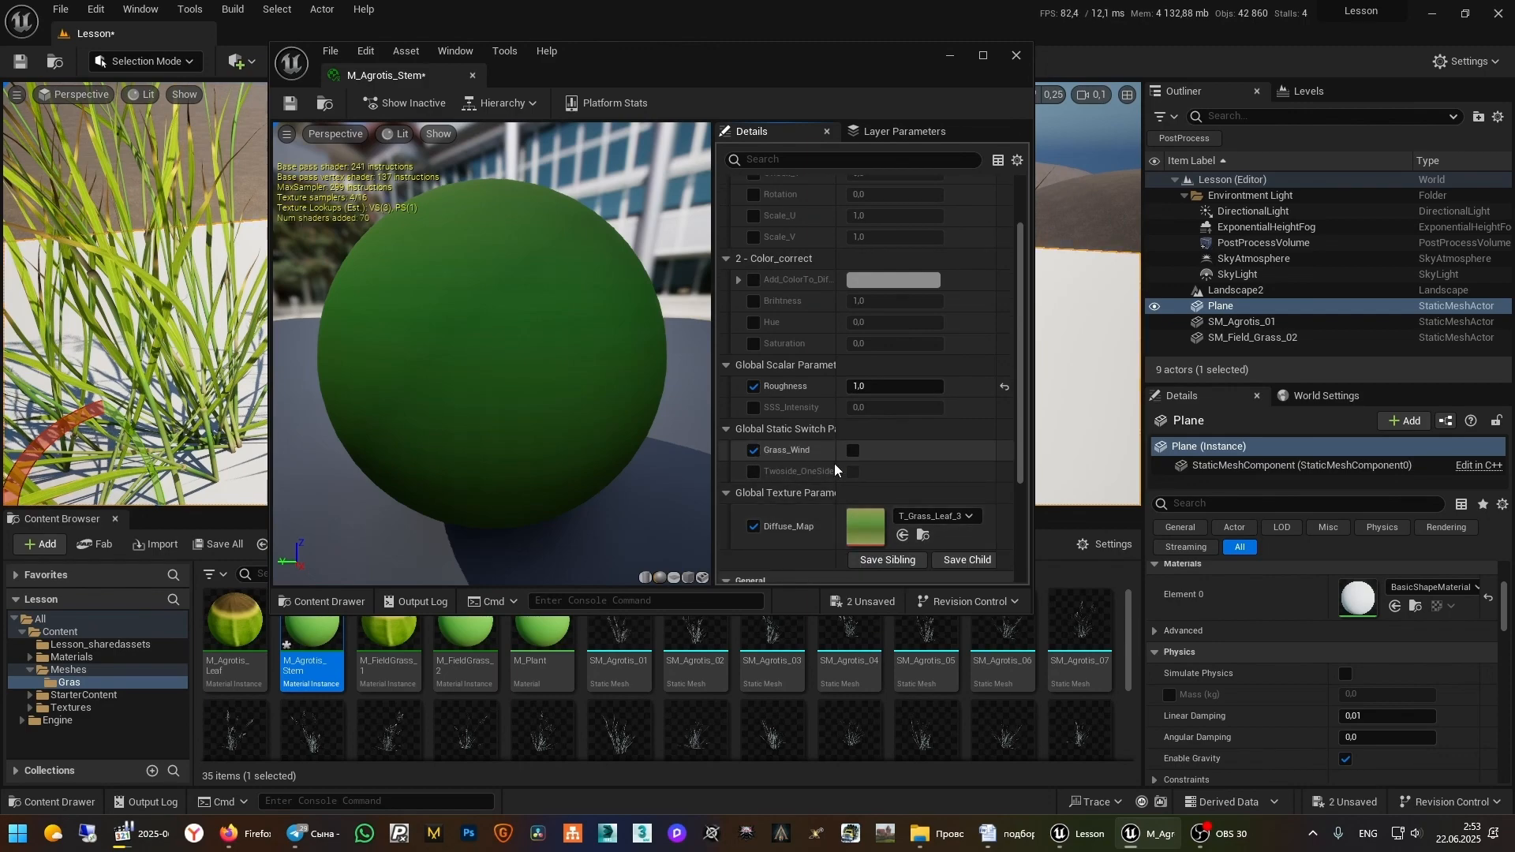
left_click(854, 452)
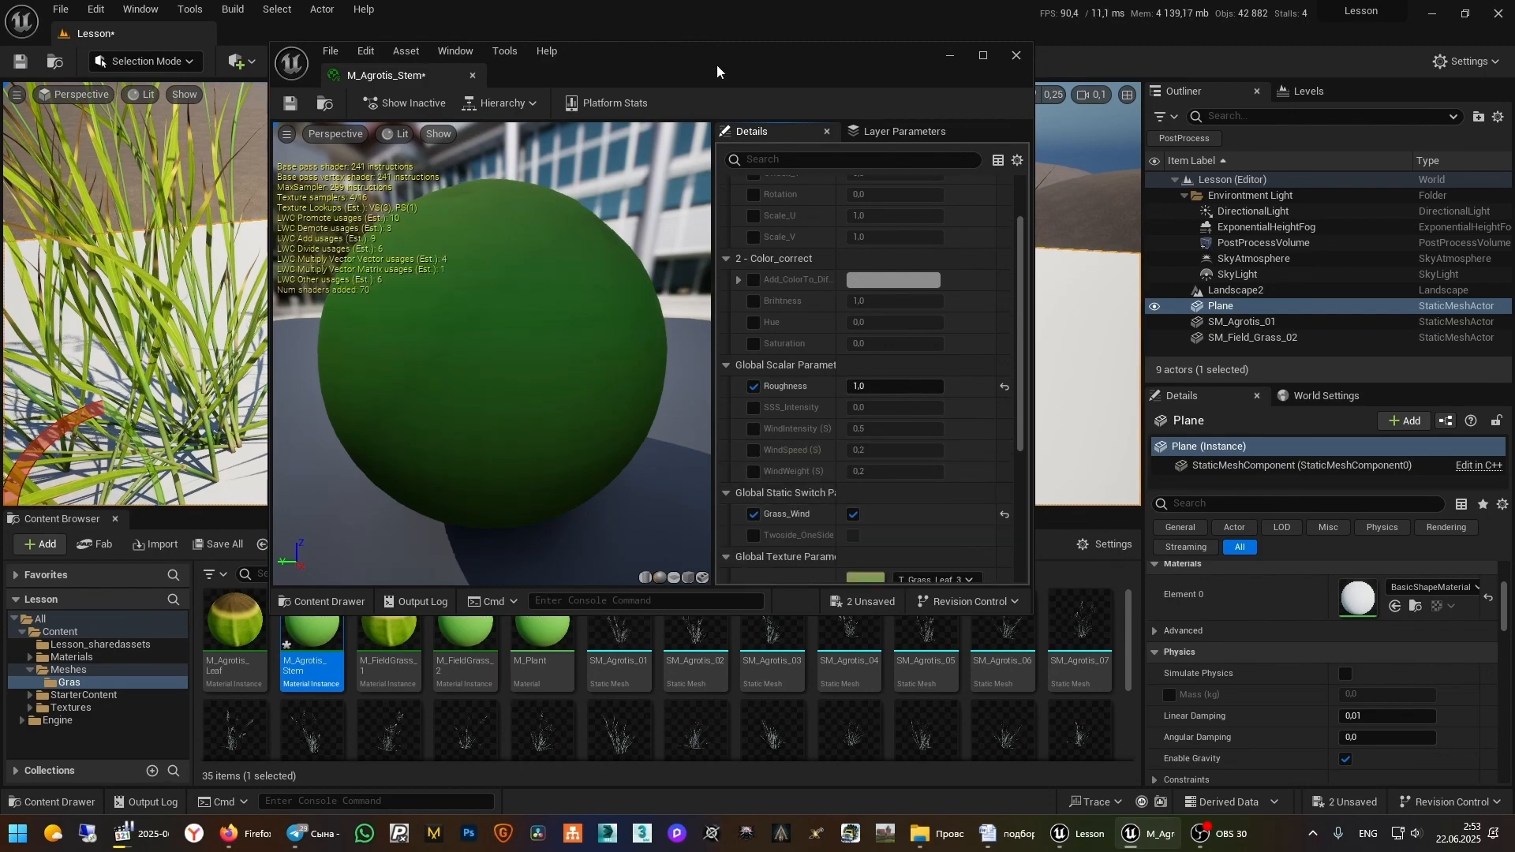
left_click_drag(712, 60, 984, 294)
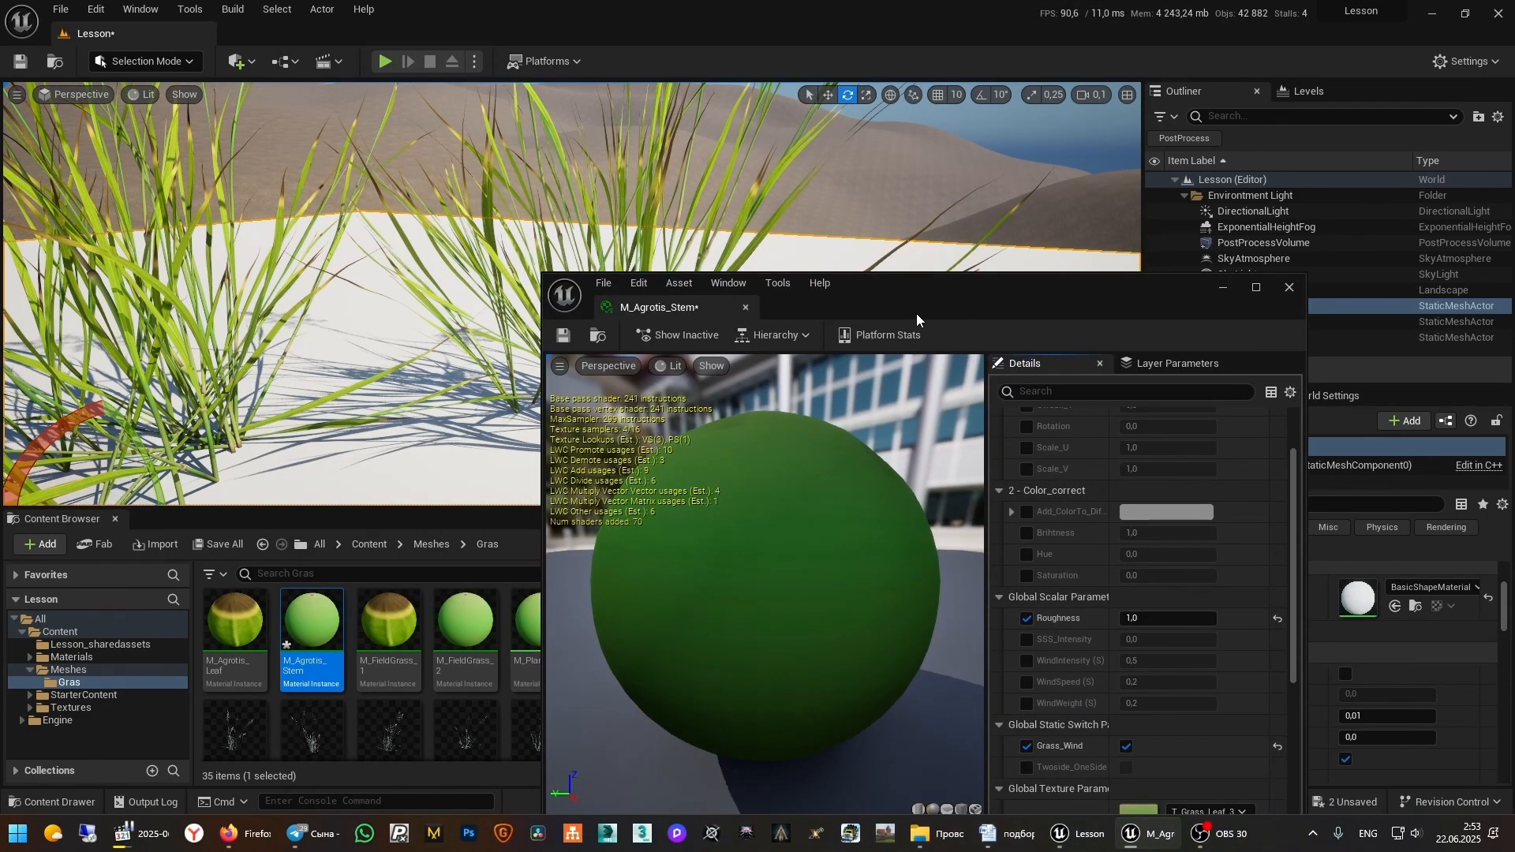
left_click(565, 338)
Turn on Grass_Wind in M_Agrotis_Leaf, save the material instance, and close the material editor
double_click(234, 631)
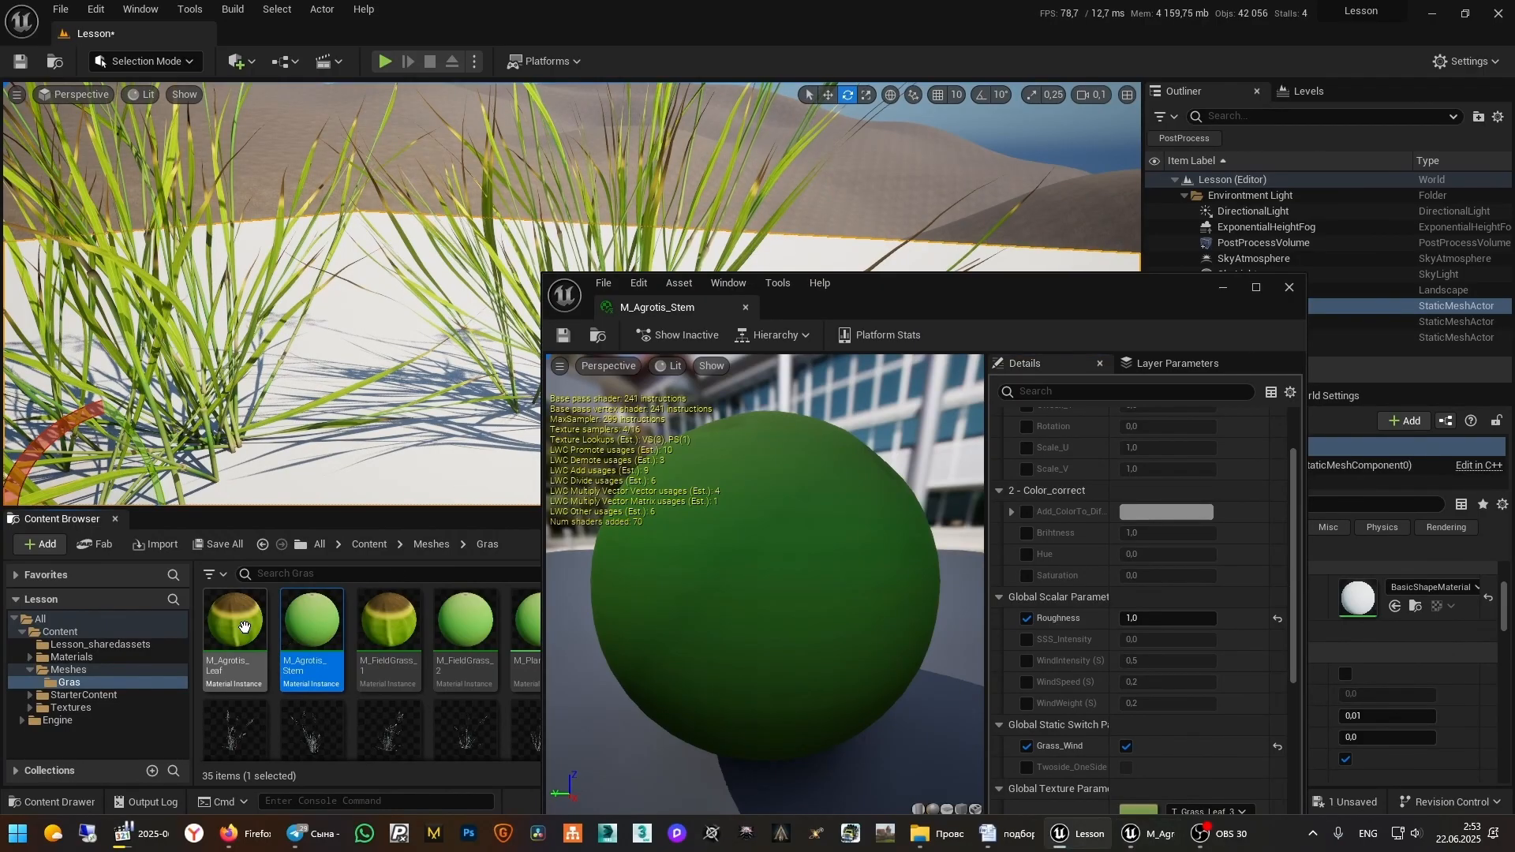
scroll(1176, 547, "down", 3)
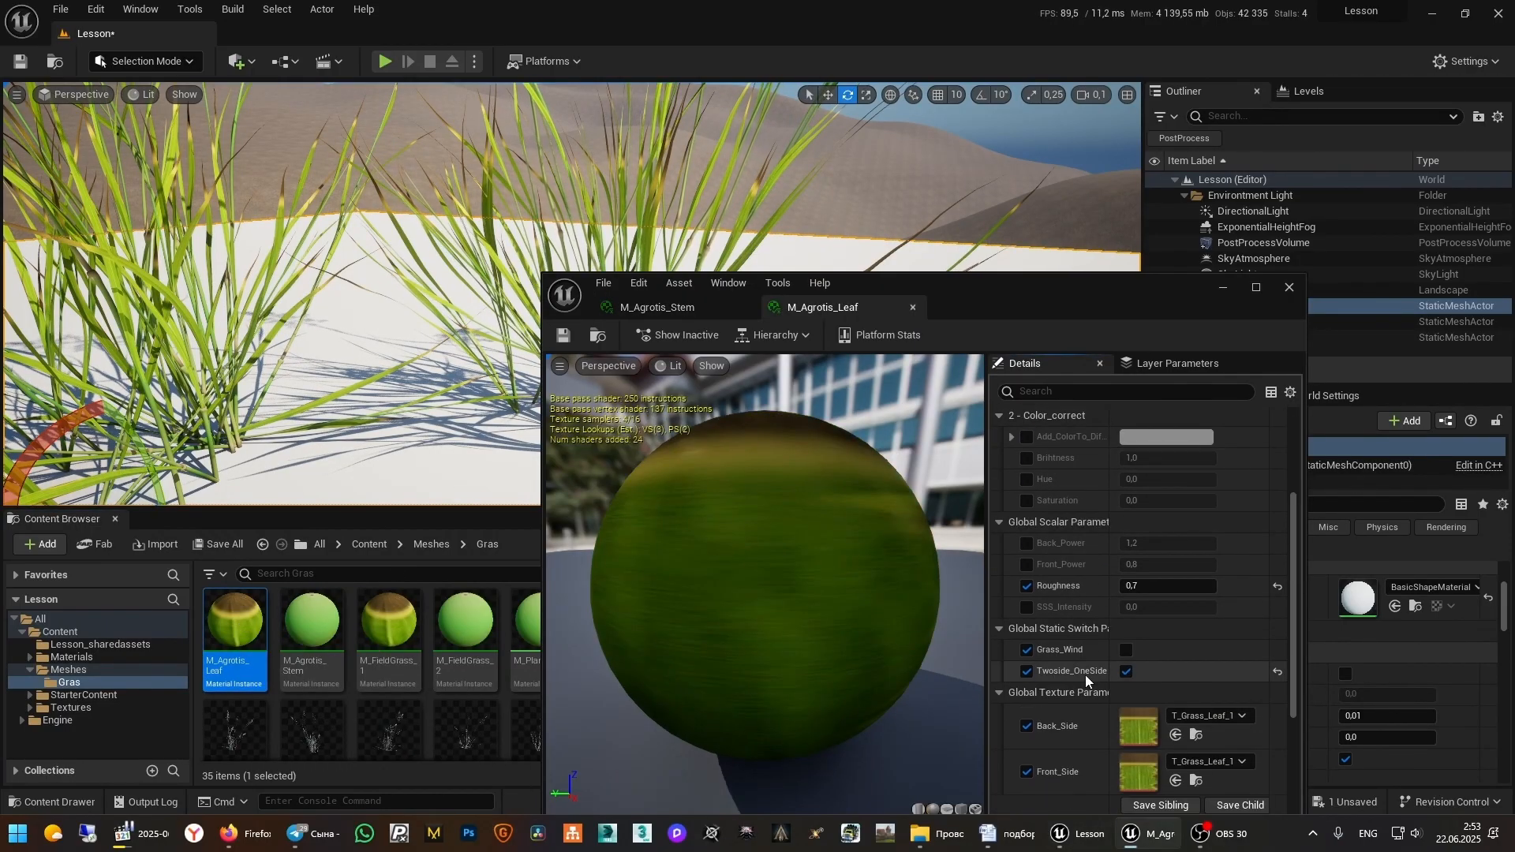
left_click(1127, 650)
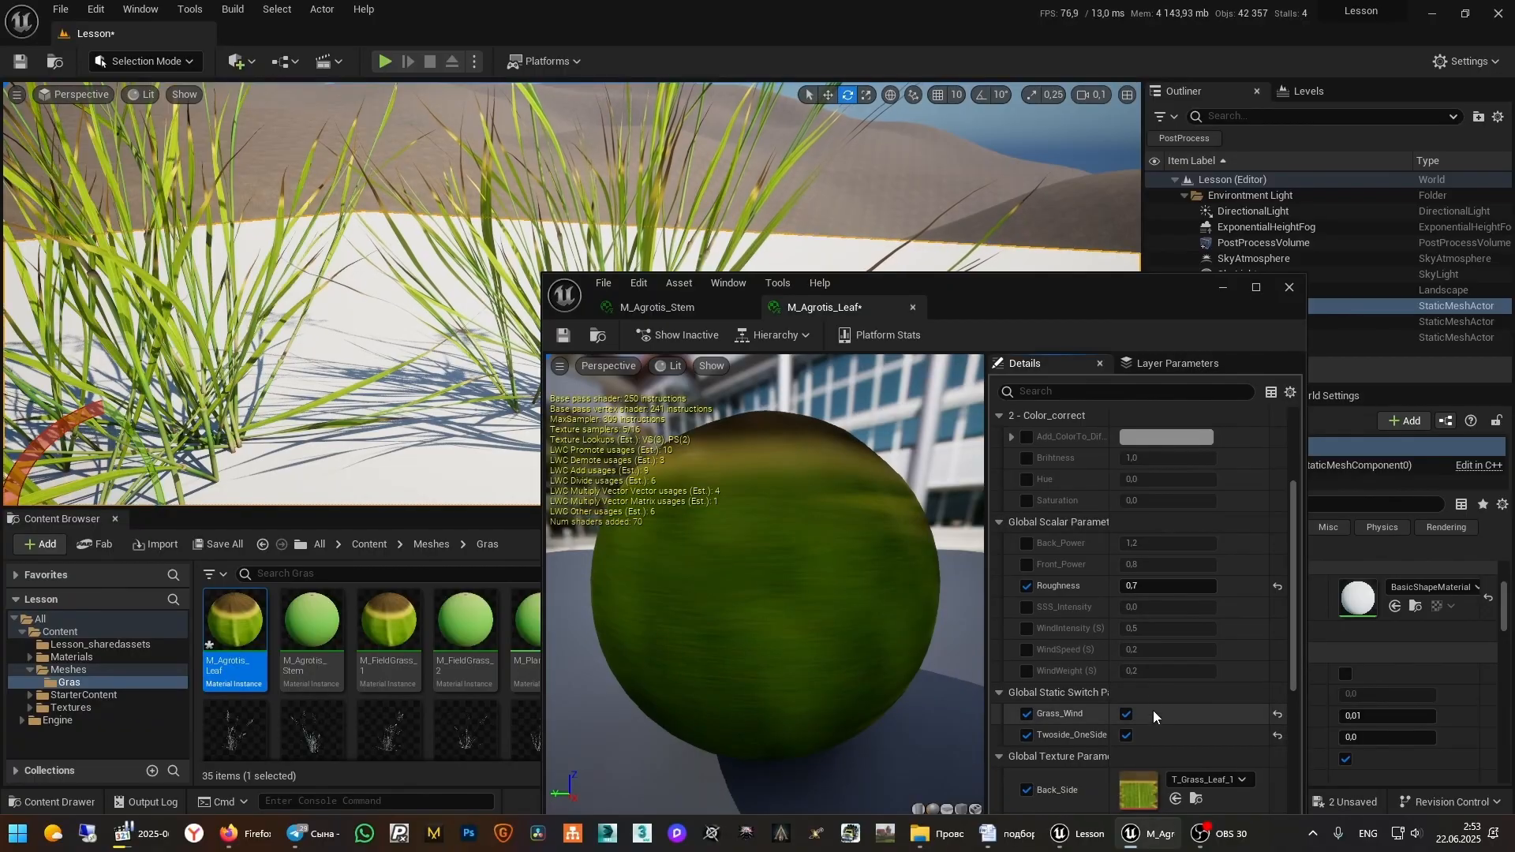
left_click(562, 341)
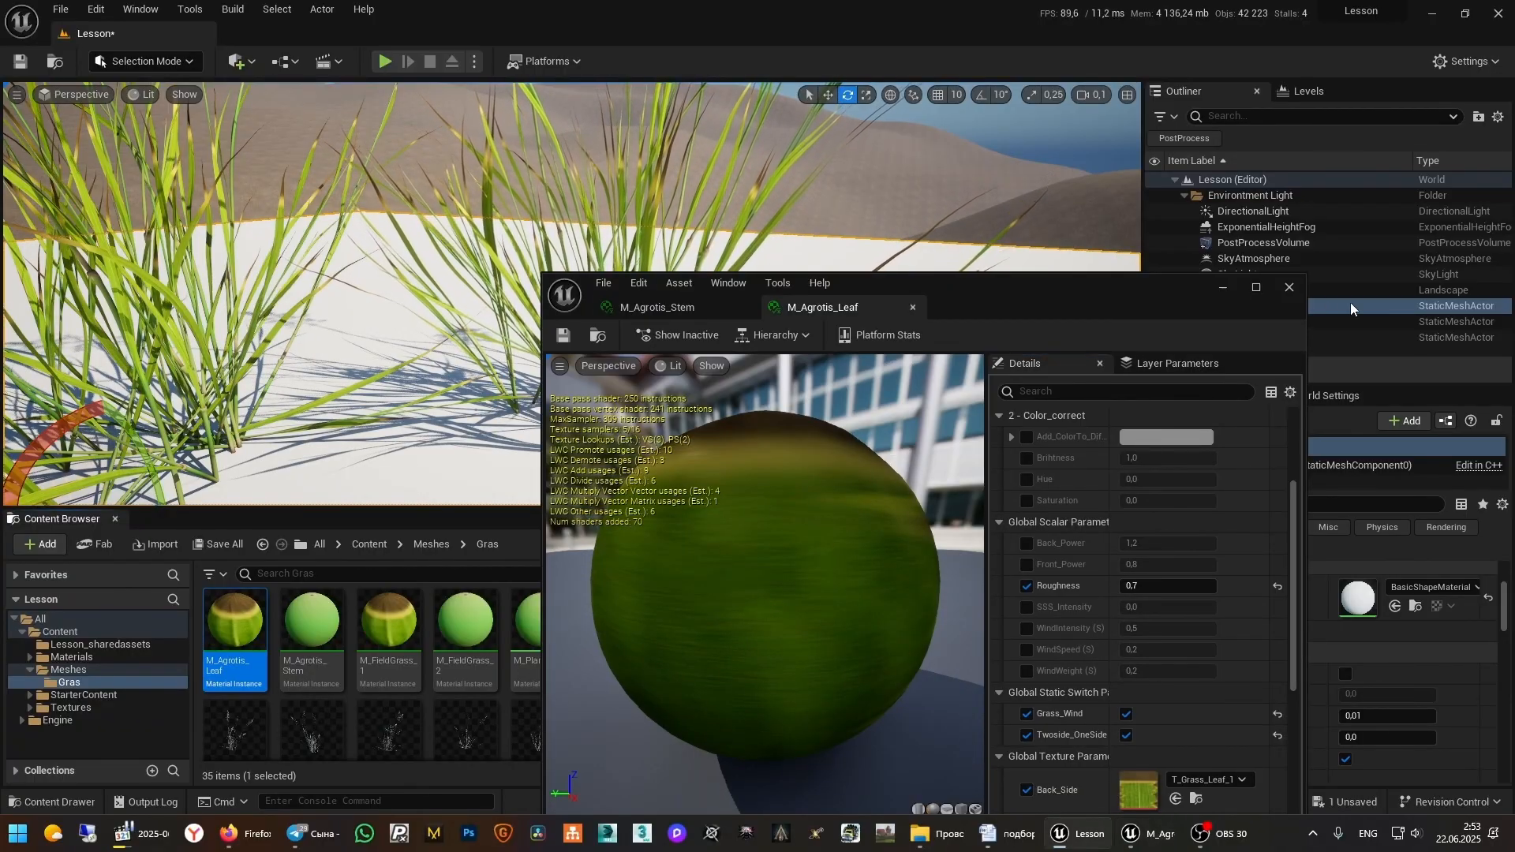
left_click(1290, 288)
Duplicate M_Agrotis_Stem as M_Agrotis_Flower_1 and open the copy for editing
right_click_drag(861, 380, 932, 340)
left_click(310, 621)
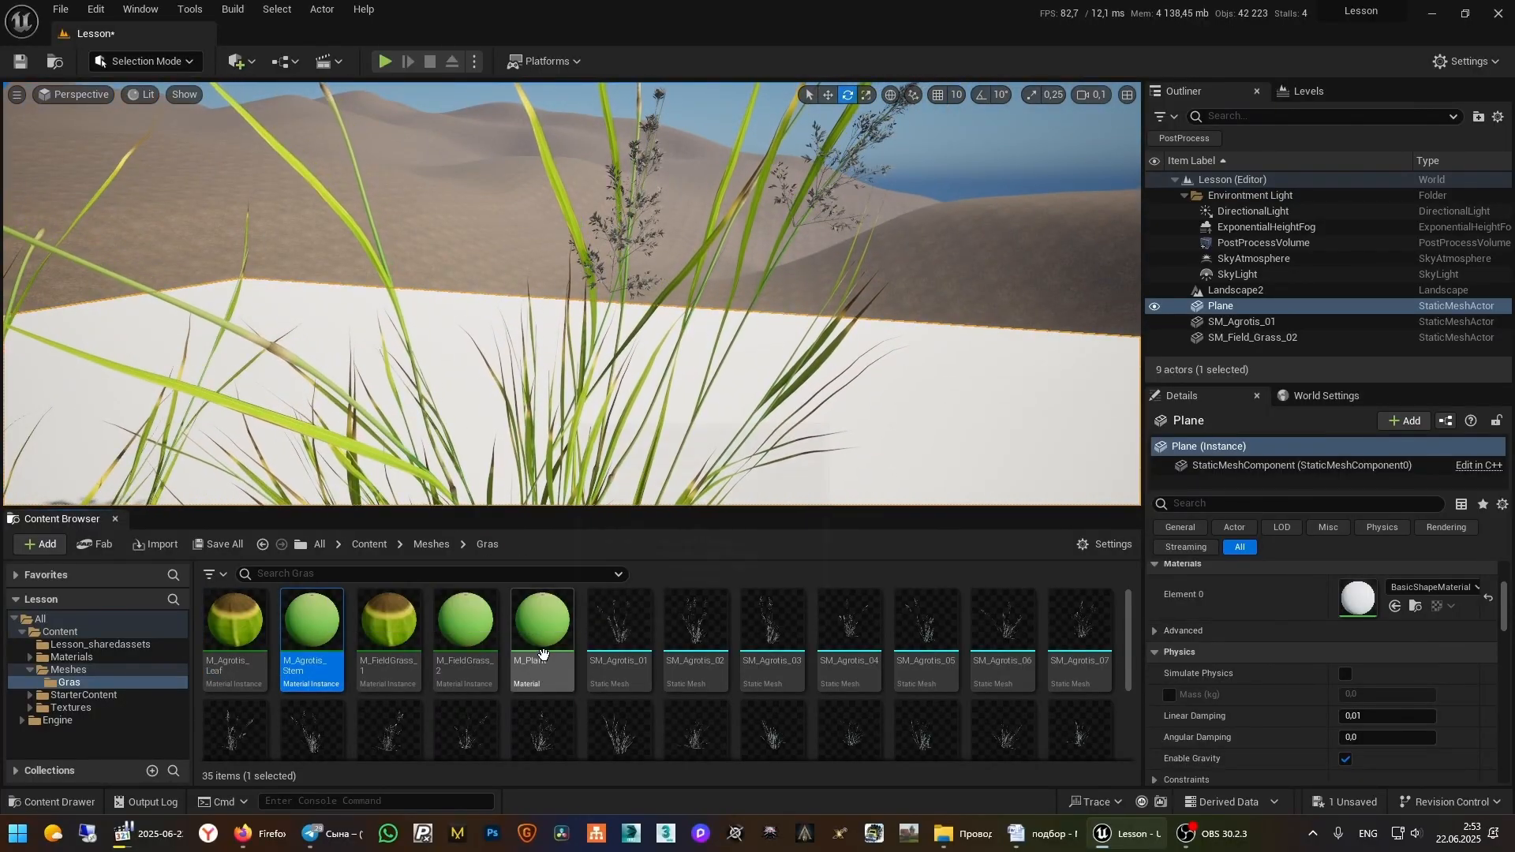
key("ctrl+d")
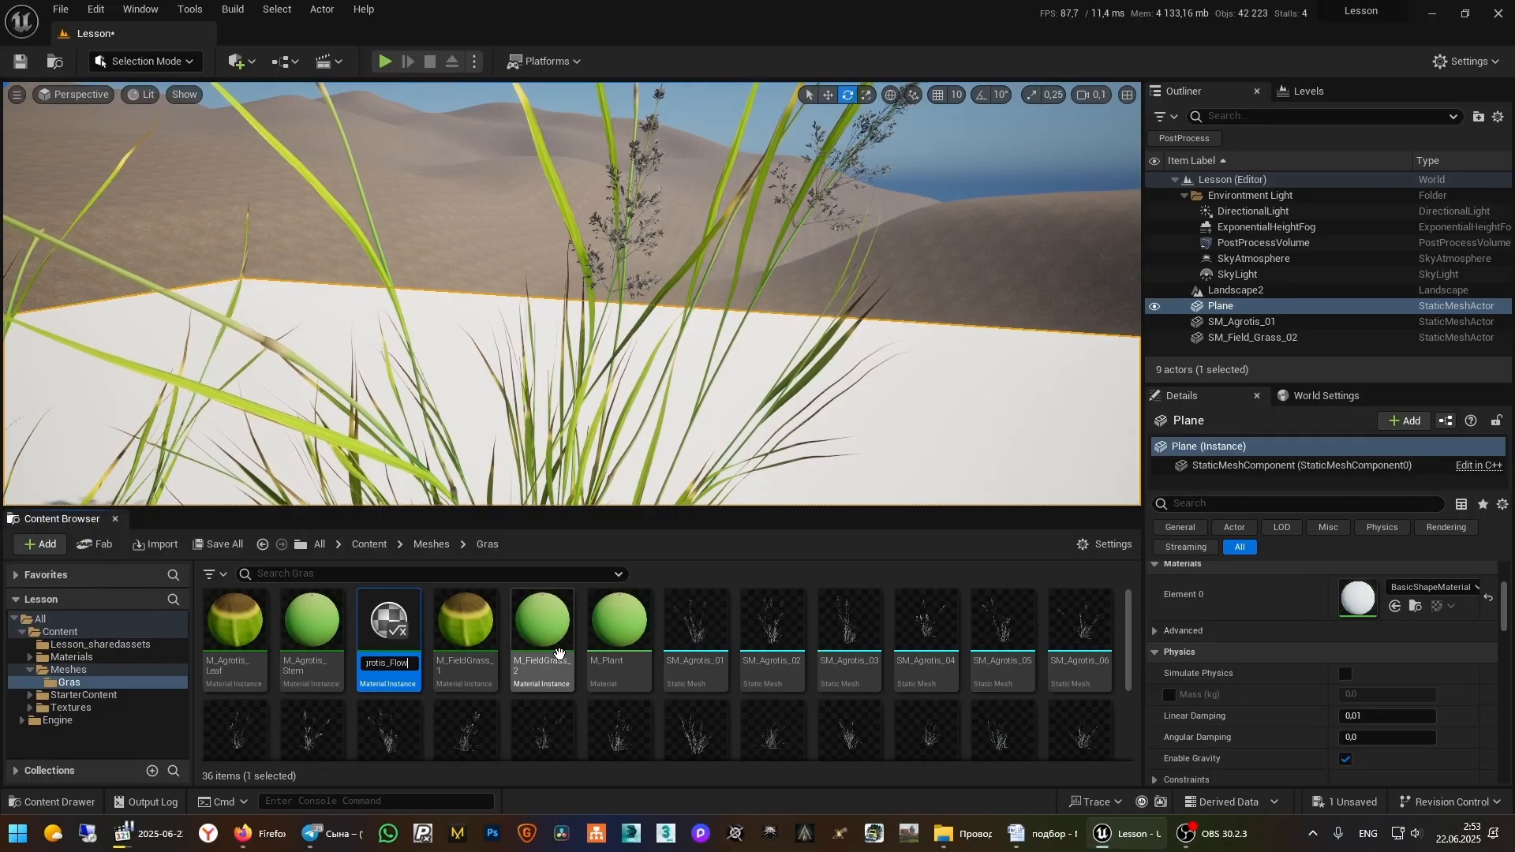
key("Return")
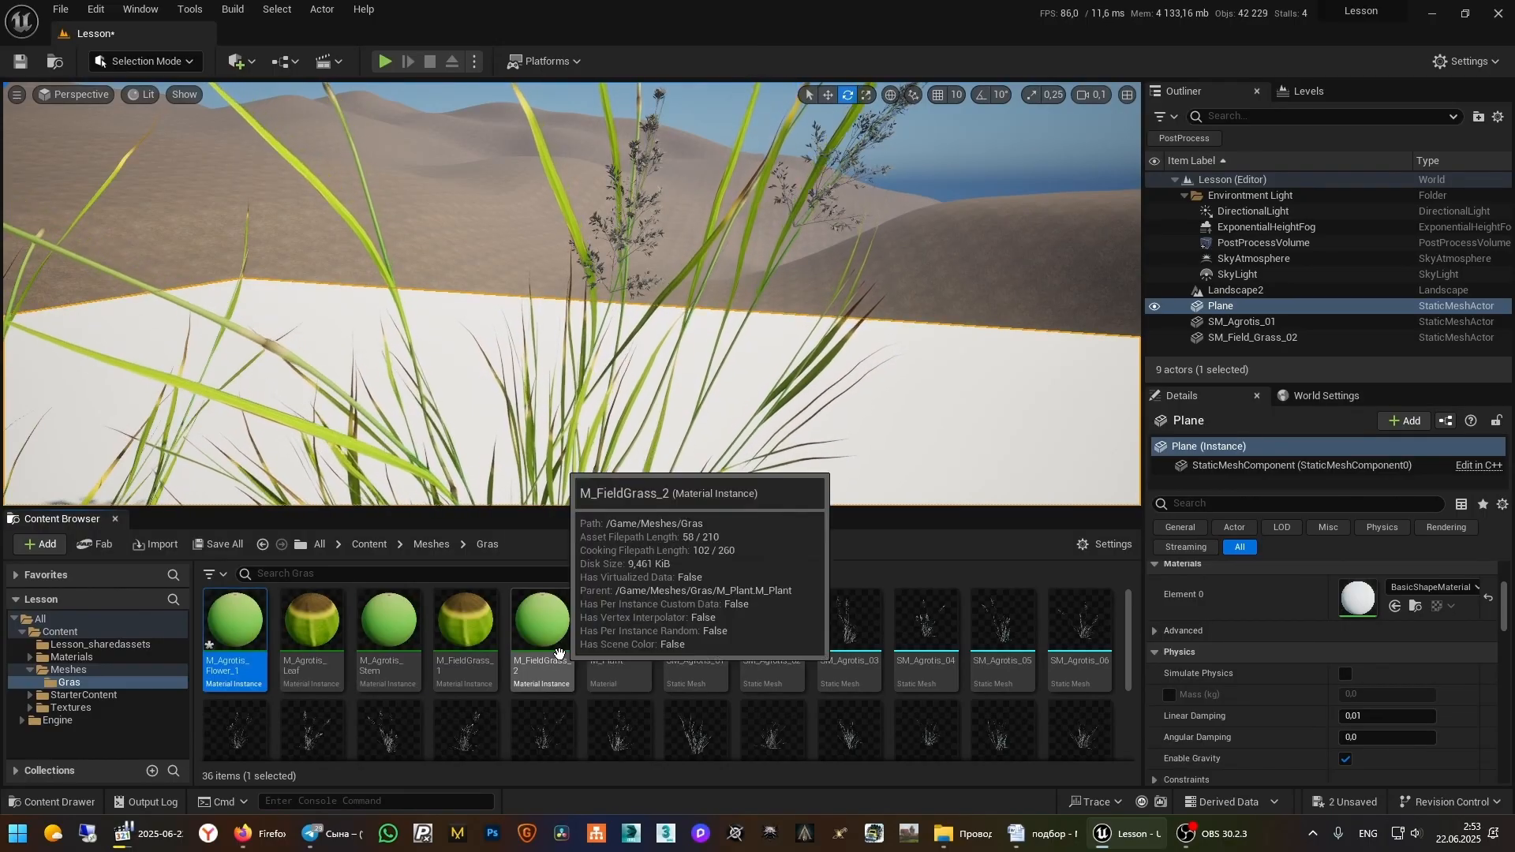
key("Return")
Set the Diffuse_Map of M_Agrotis_Flower_1 to T_Grass_Leaf_2, then save and close the material instance
left_click_drag(989, 295, 940, 129)
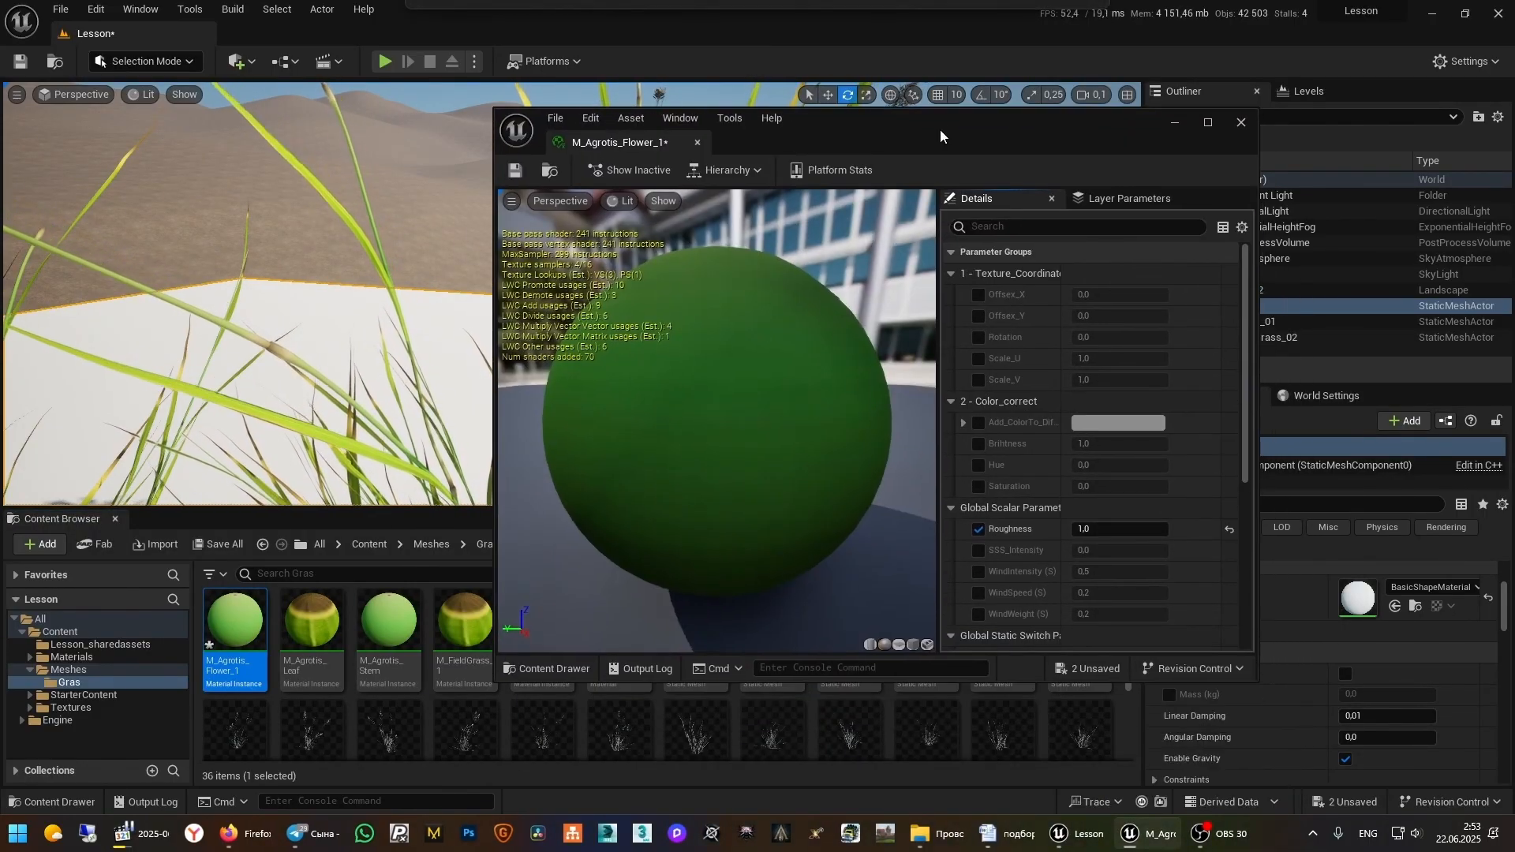
scroll(1049, 515, "down", 5)
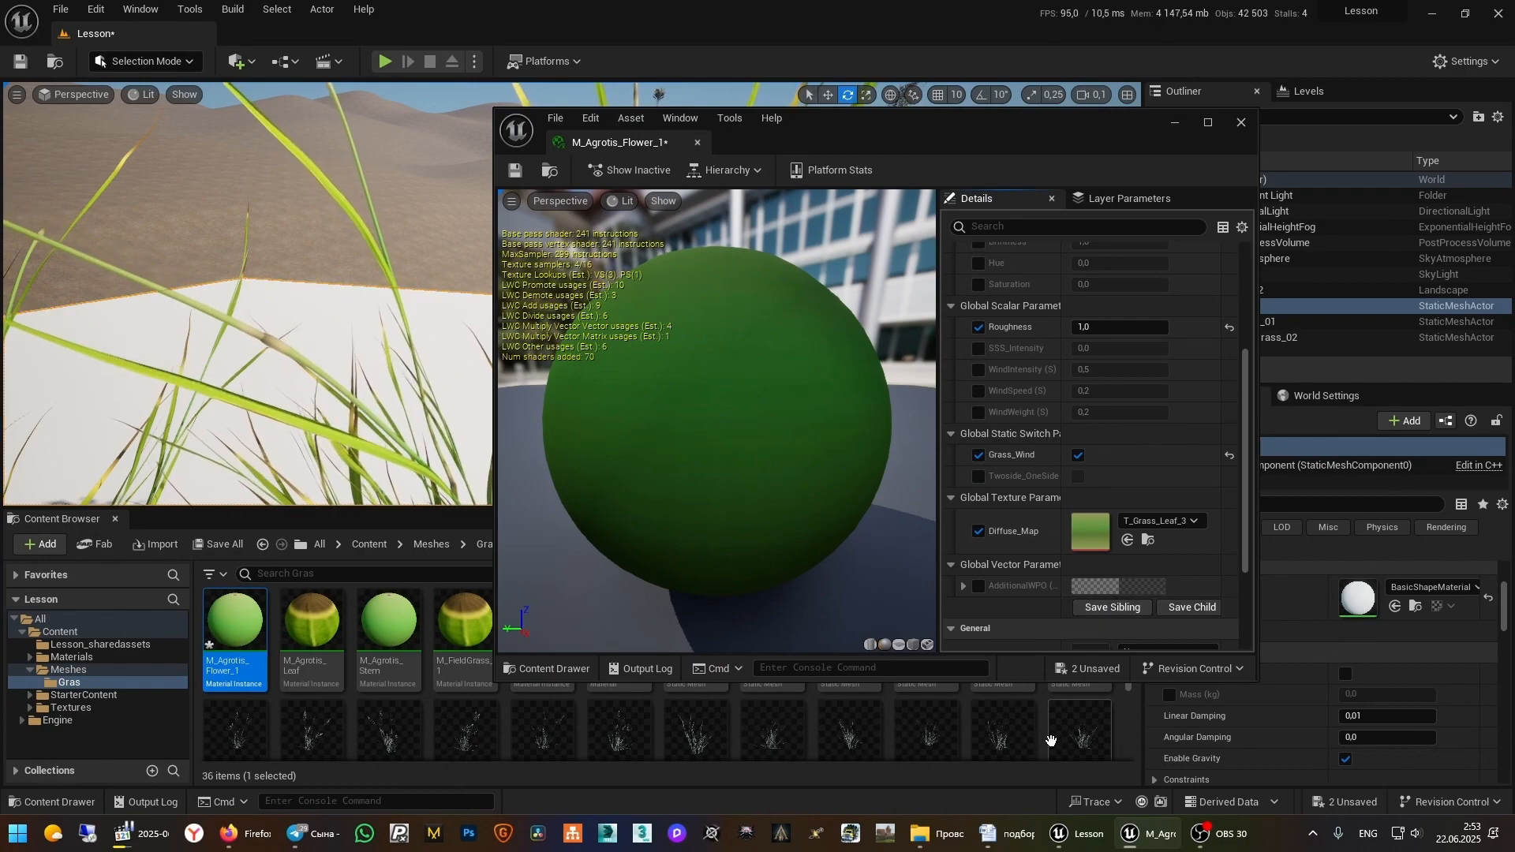
scroll(1051, 740, "down", 2)
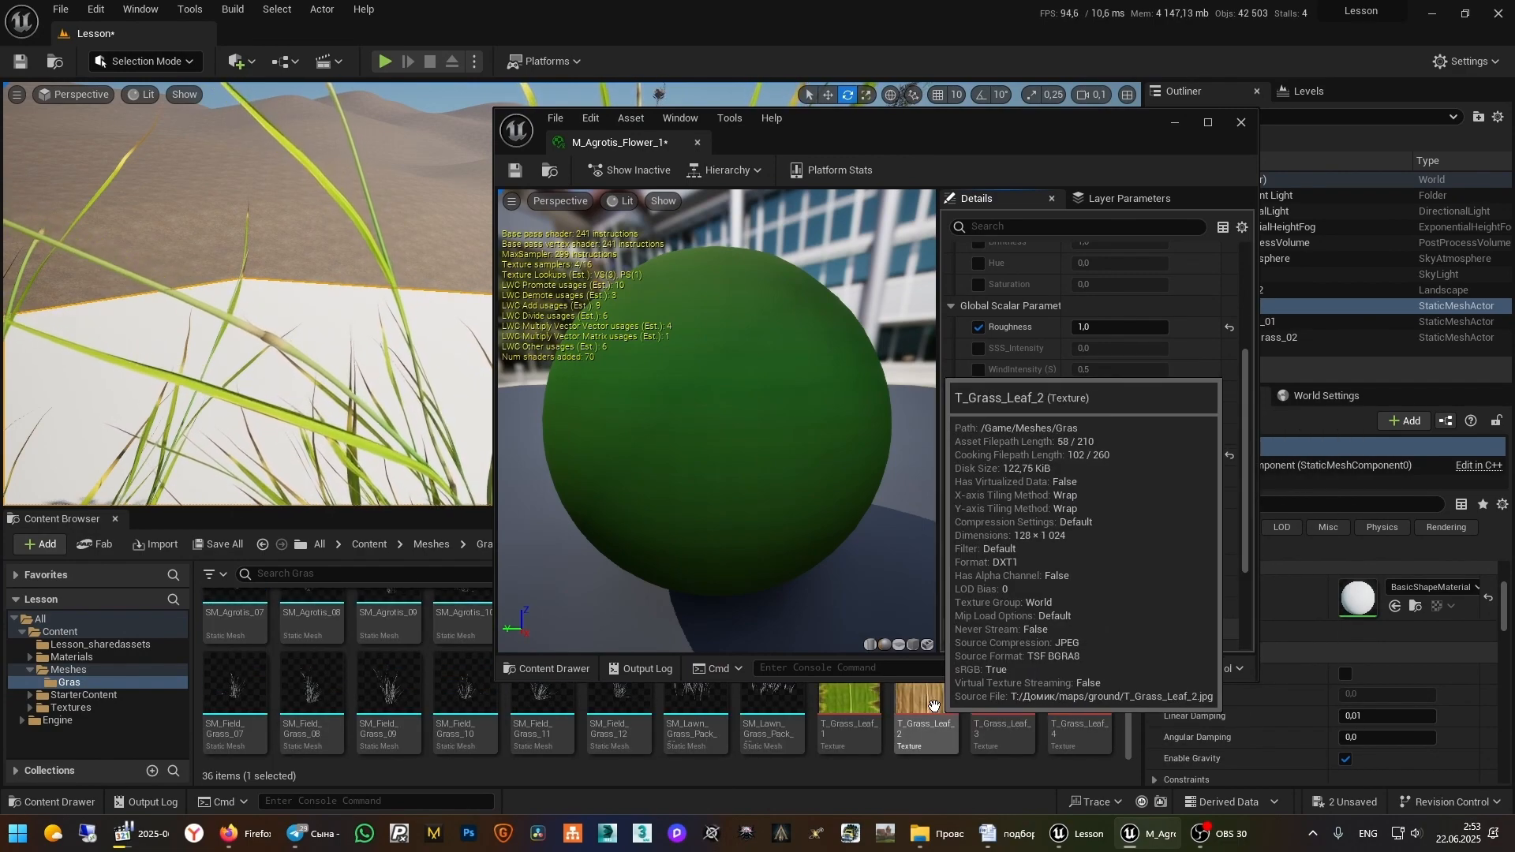
left_click_drag(934, 705, 1090, 532)
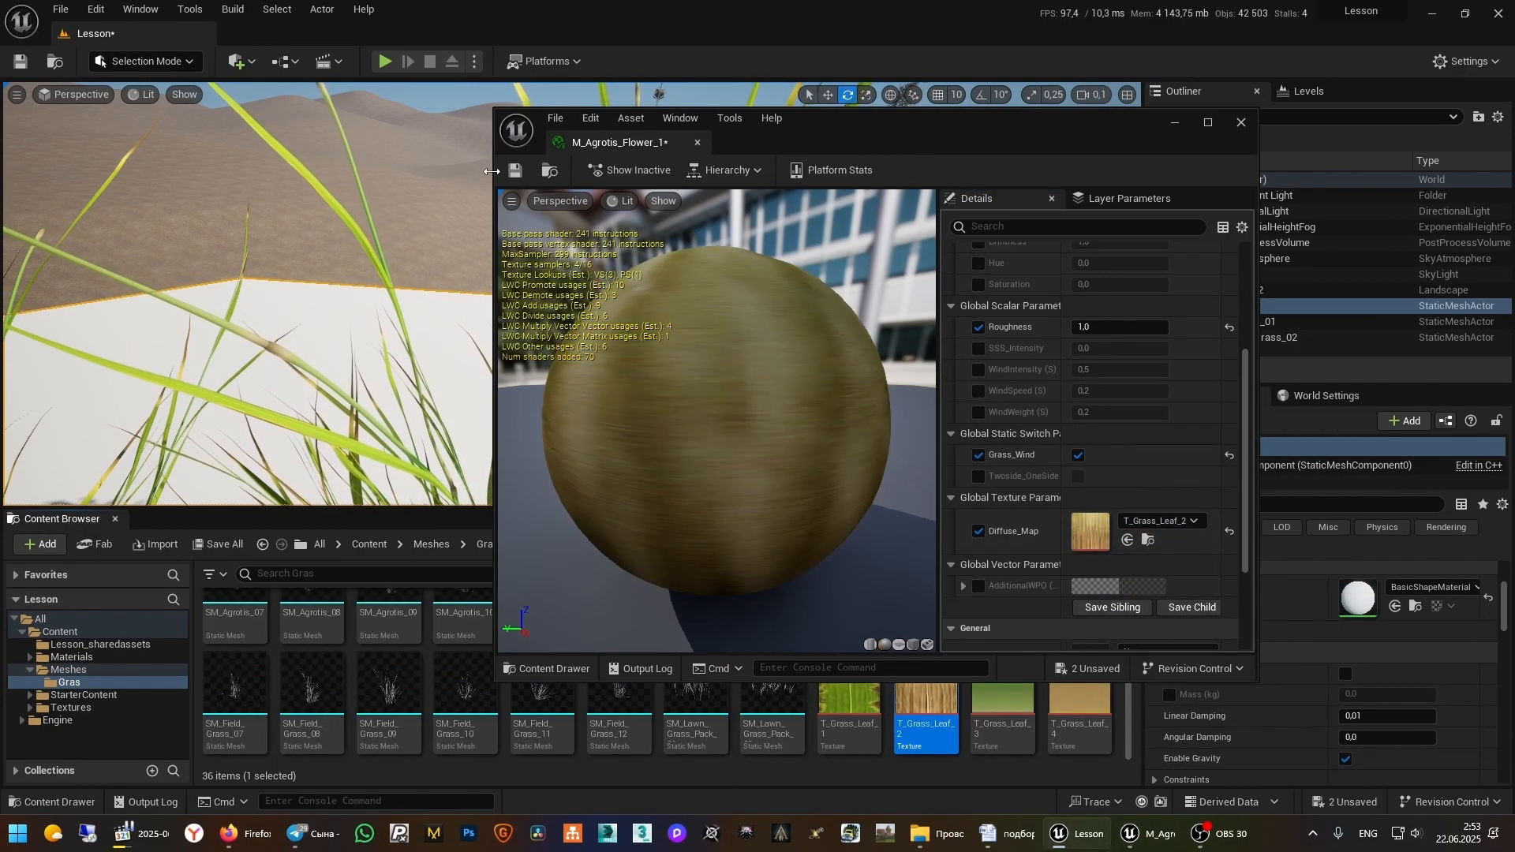
left_click(1242, 124)
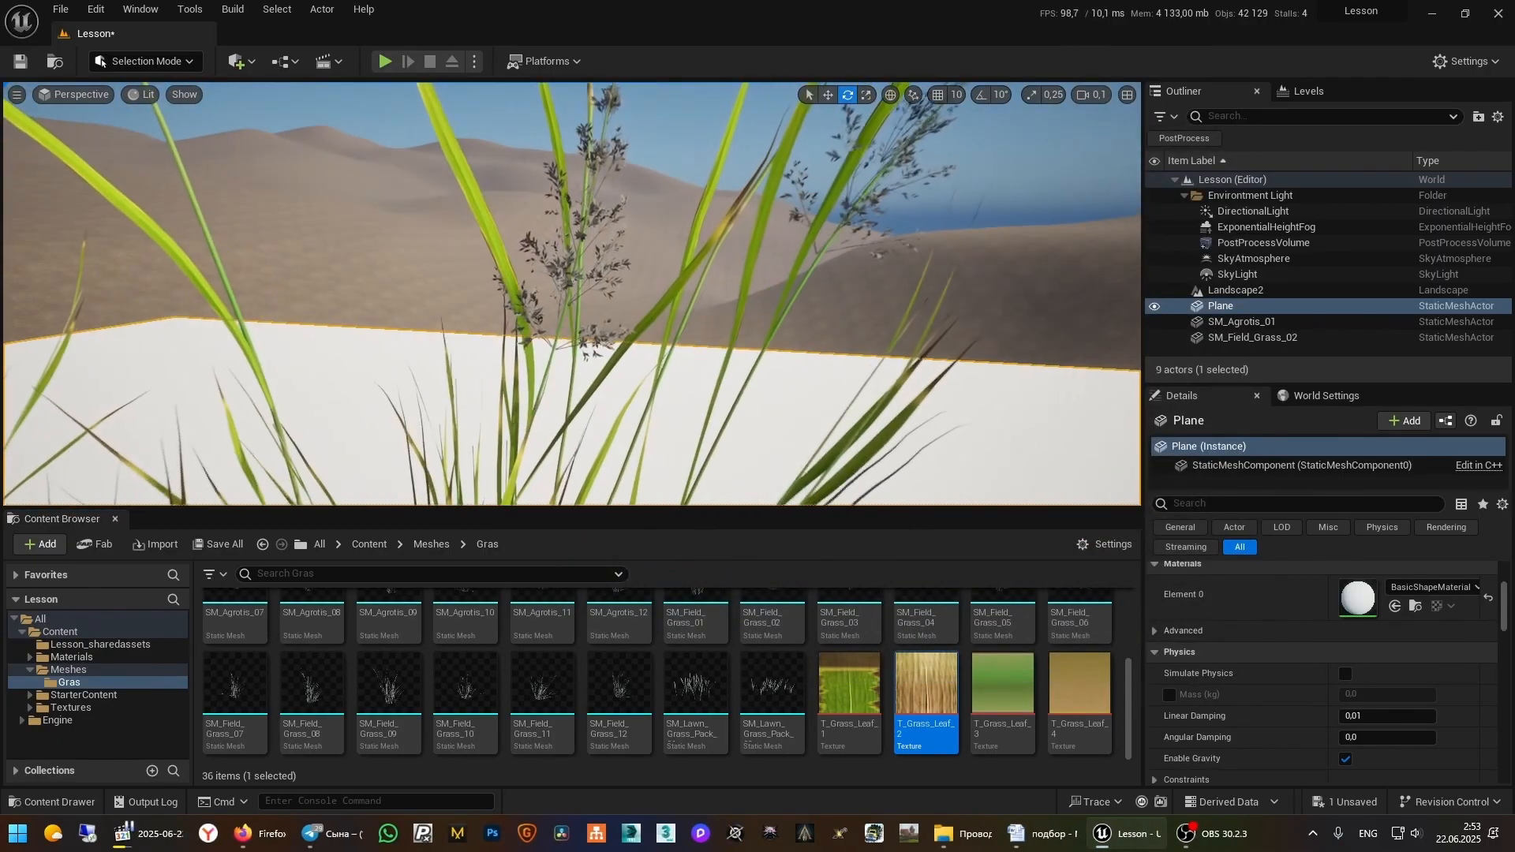
Apply M_Agrotis_Flower_1 to the flower heads of the SM_Agrotis_01 plant in the level and select the plant
scroll(519, 659, "up", 2)
scroll(519, 659, "up", 1)
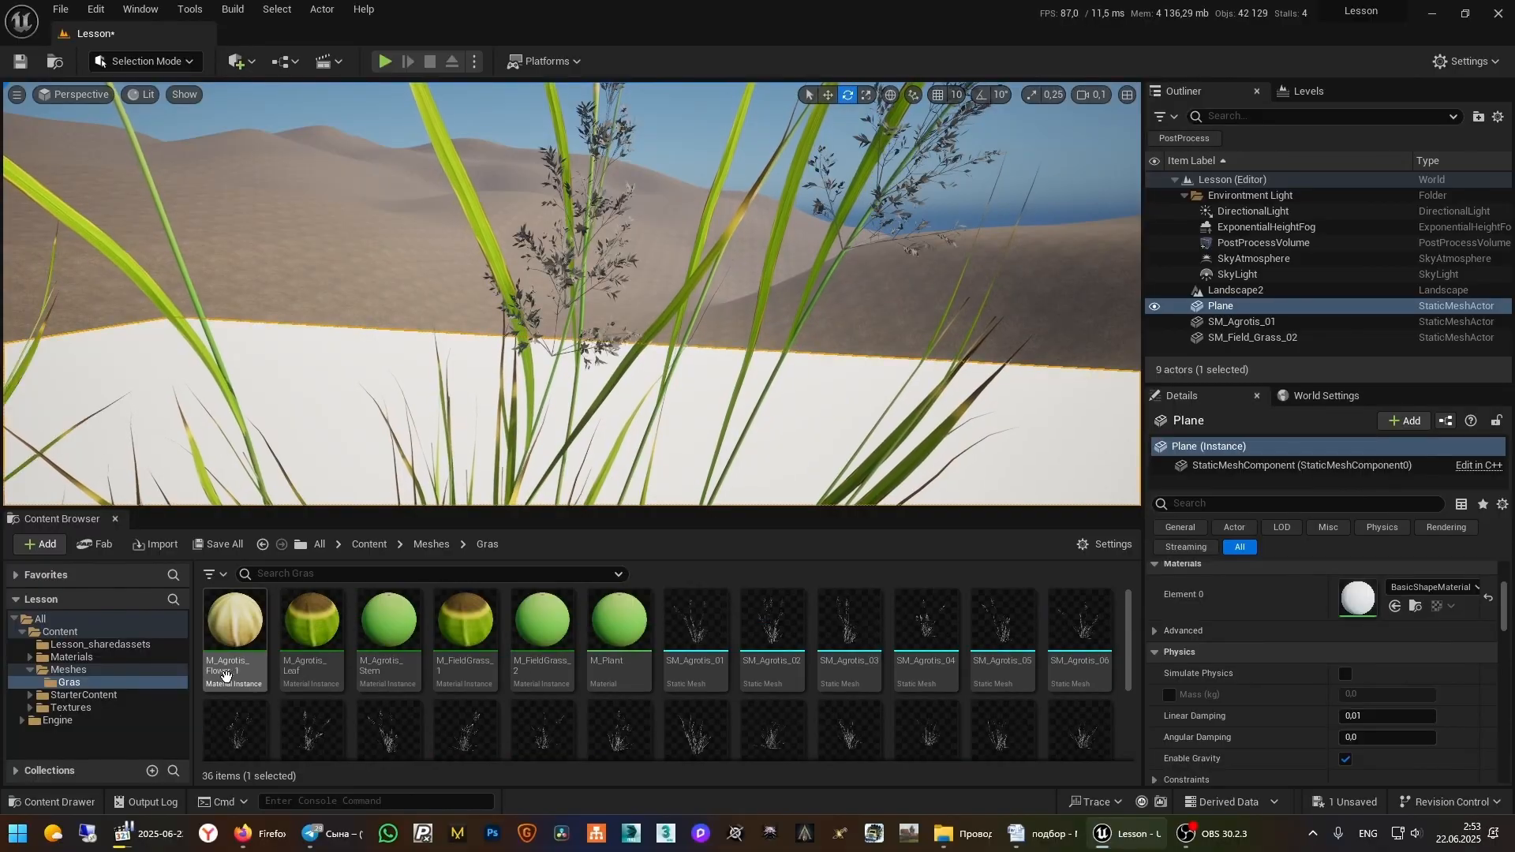
left_click_drag(523, 233, 525, 235)
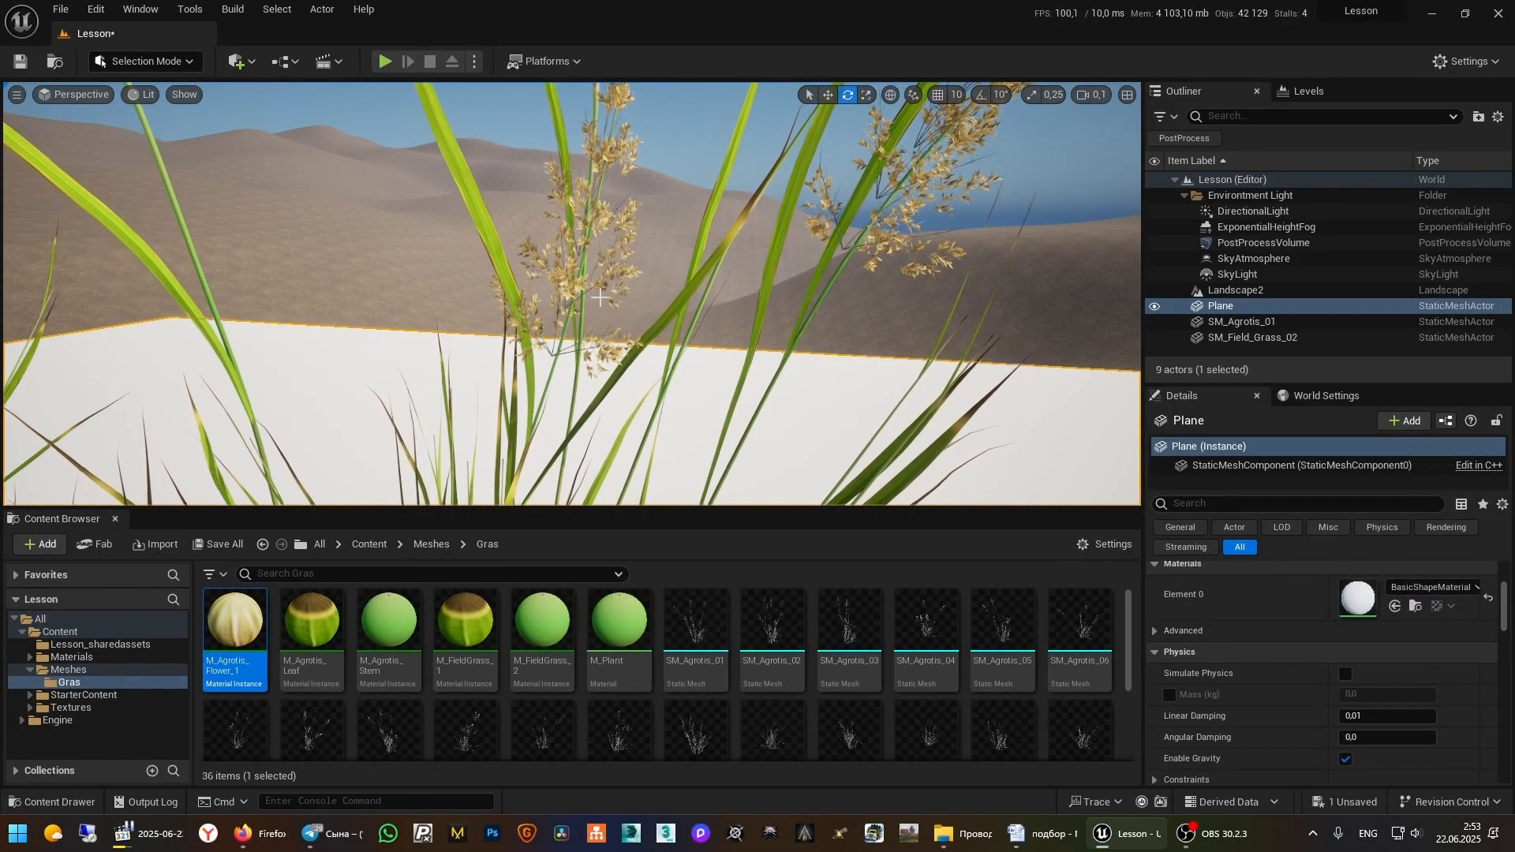
left_click(506, 464)
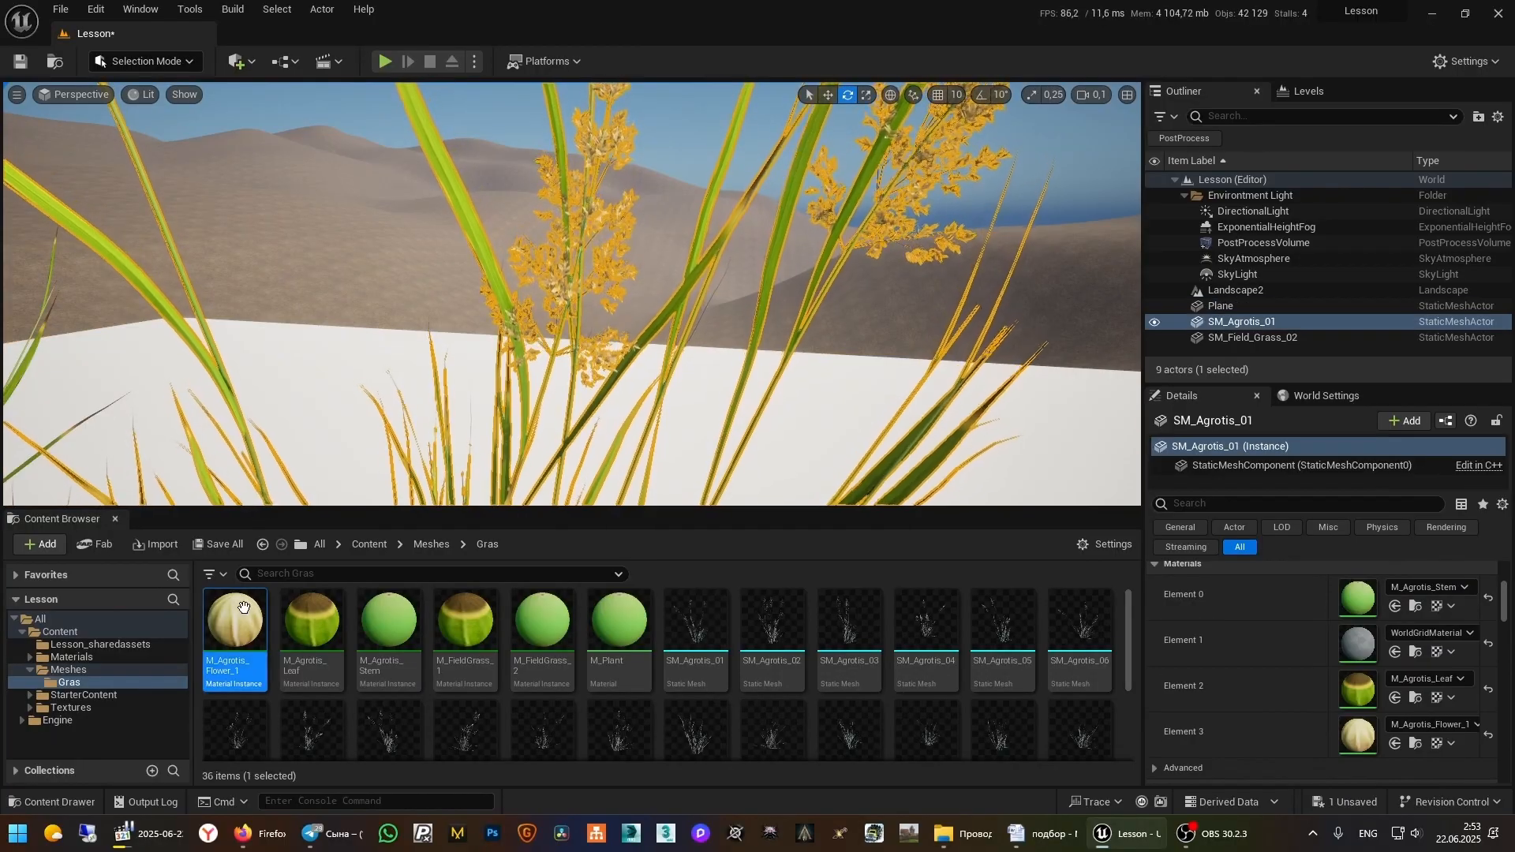
Duplicate M_Agrotis_Flower_1 as M_Agrotis_Flower_2 and open the copy for editing
left_click(312, 631)
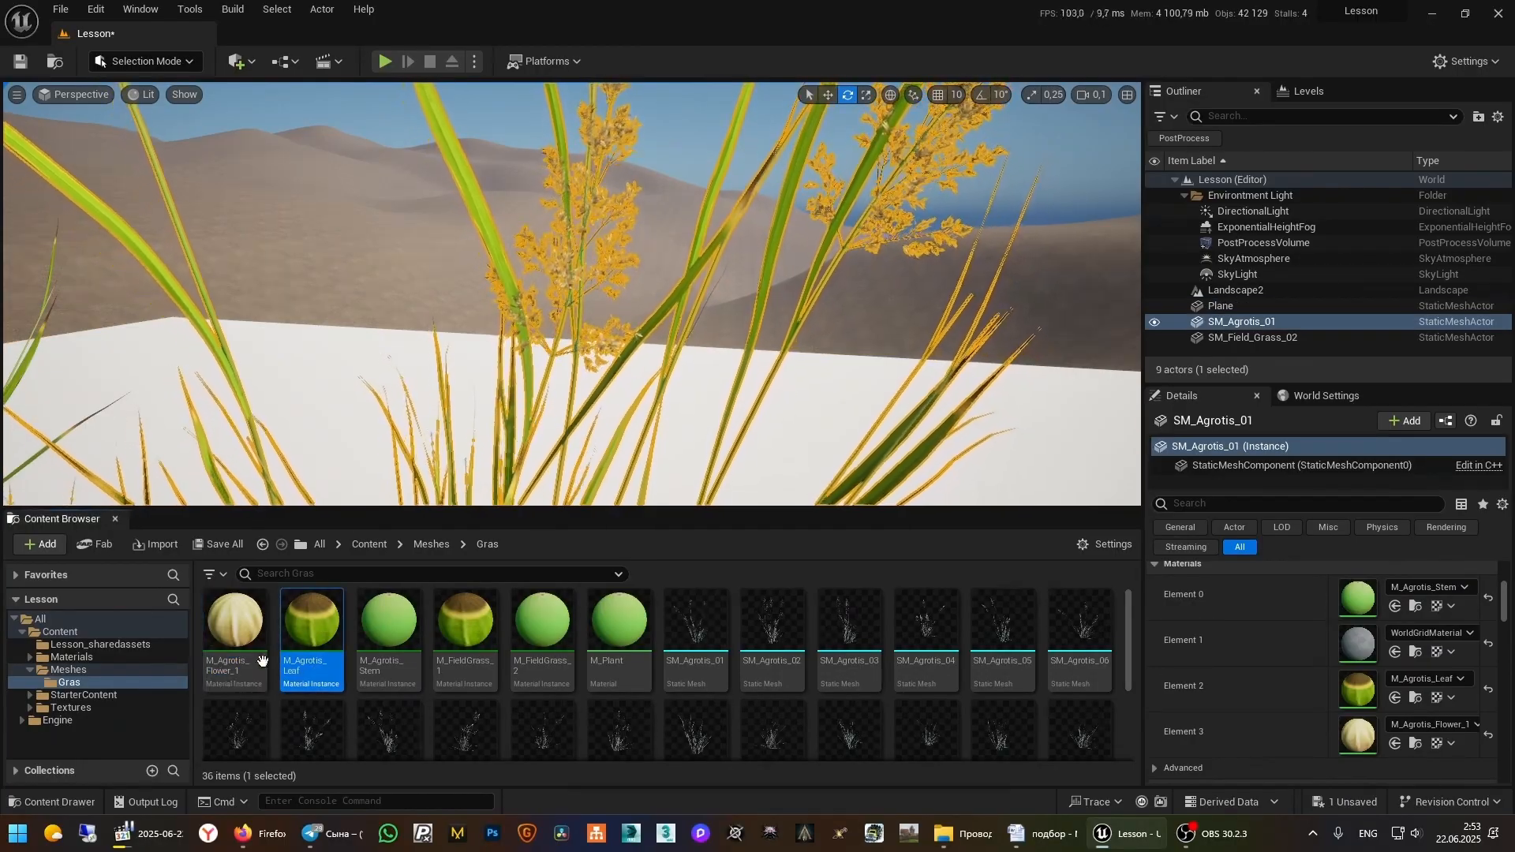
left_click(235, 628)
key("ctrl+d")
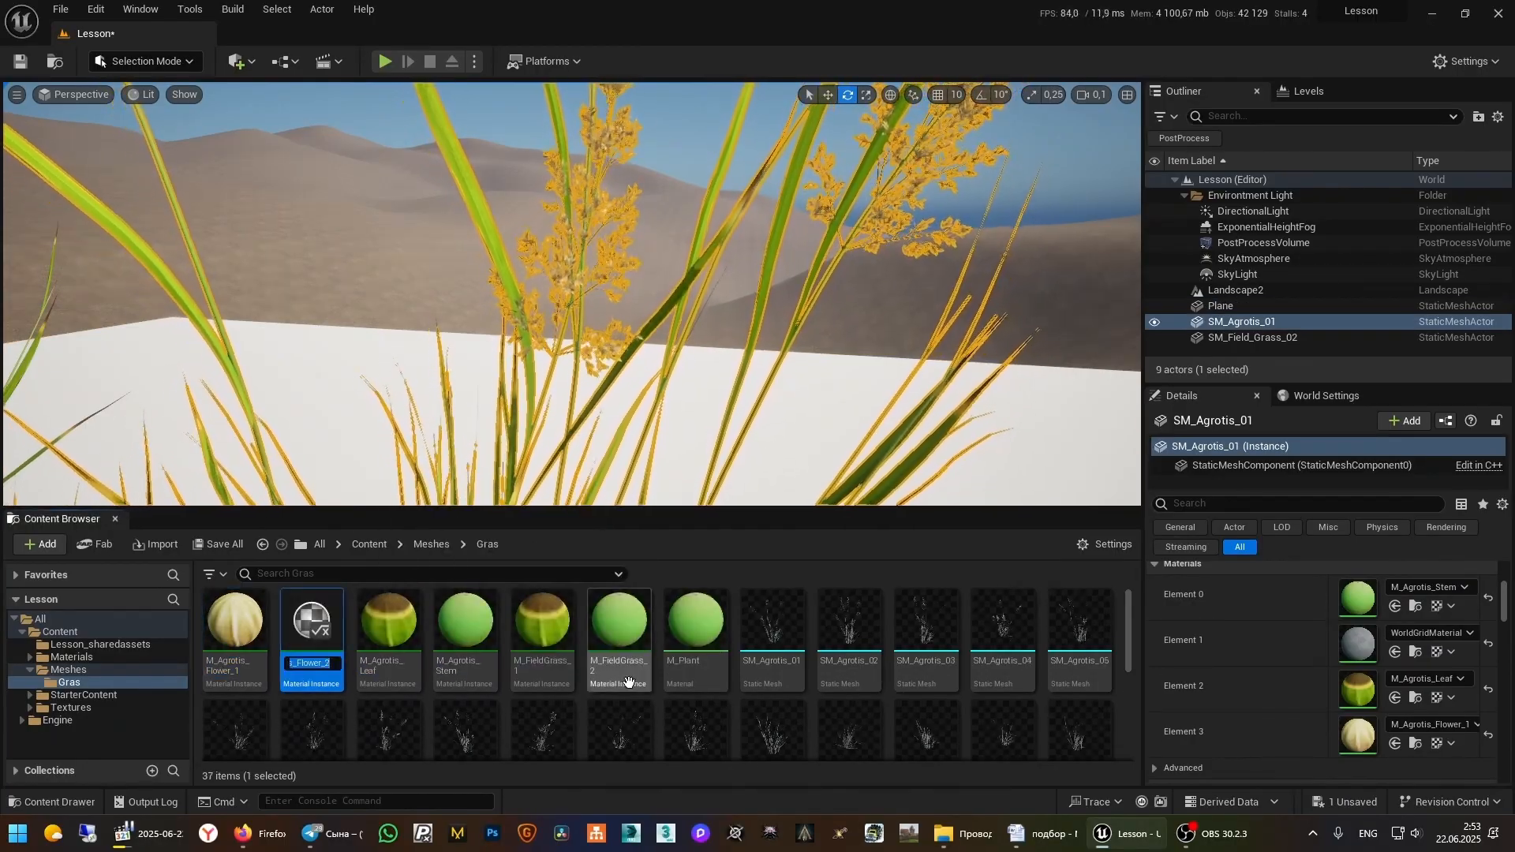
key("Return")
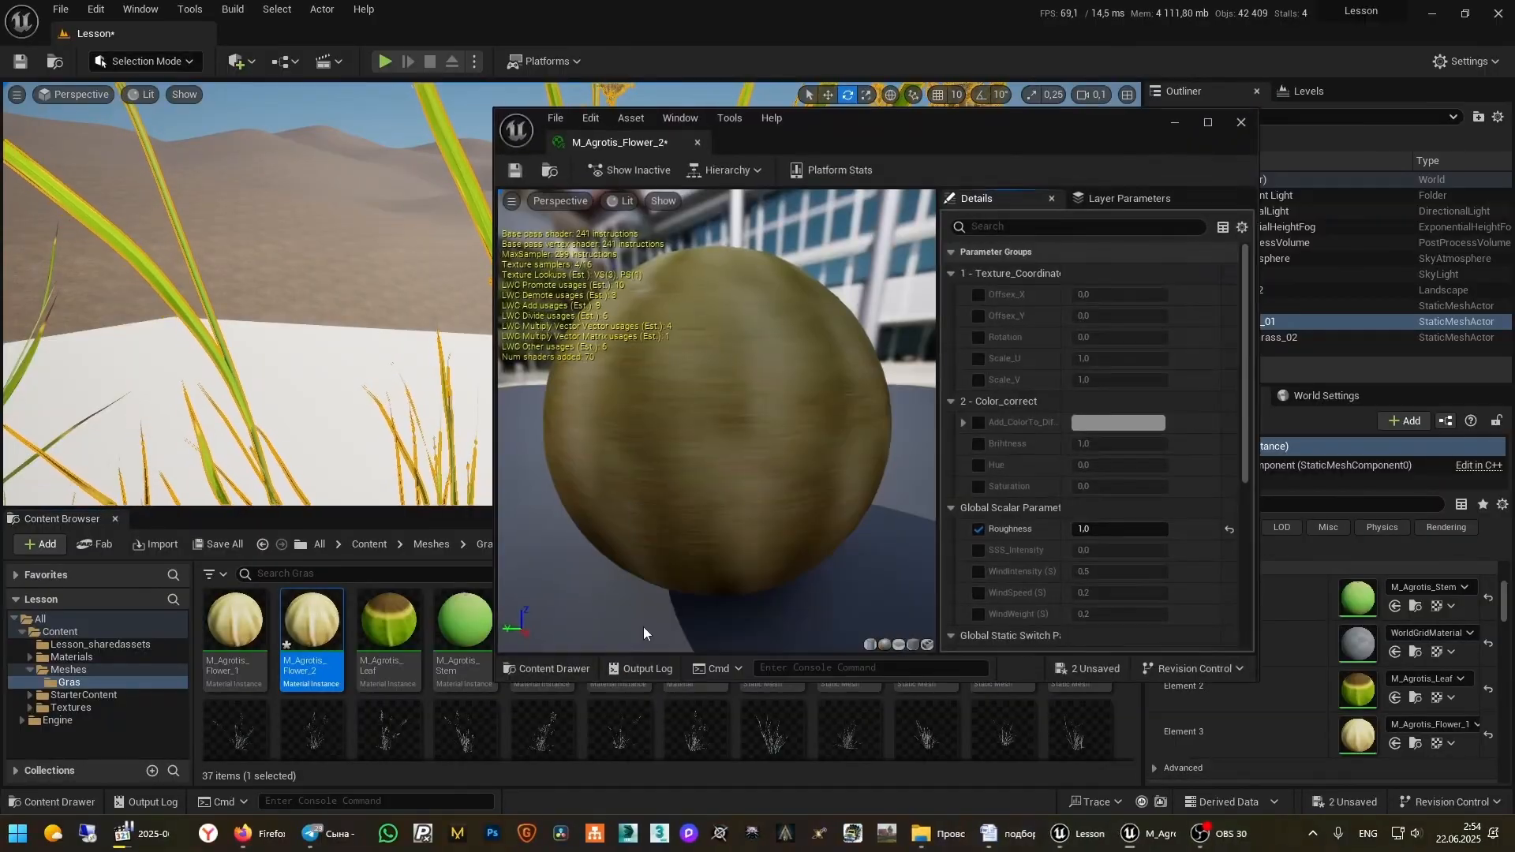
Set the Diffuse_Map of M_Agrotis_Flower_2 to T_Grass_Leaf_4, then save and close the material instance
scroll(1046, 505, "down", 8)
scroll(944, 679, "down", 3)
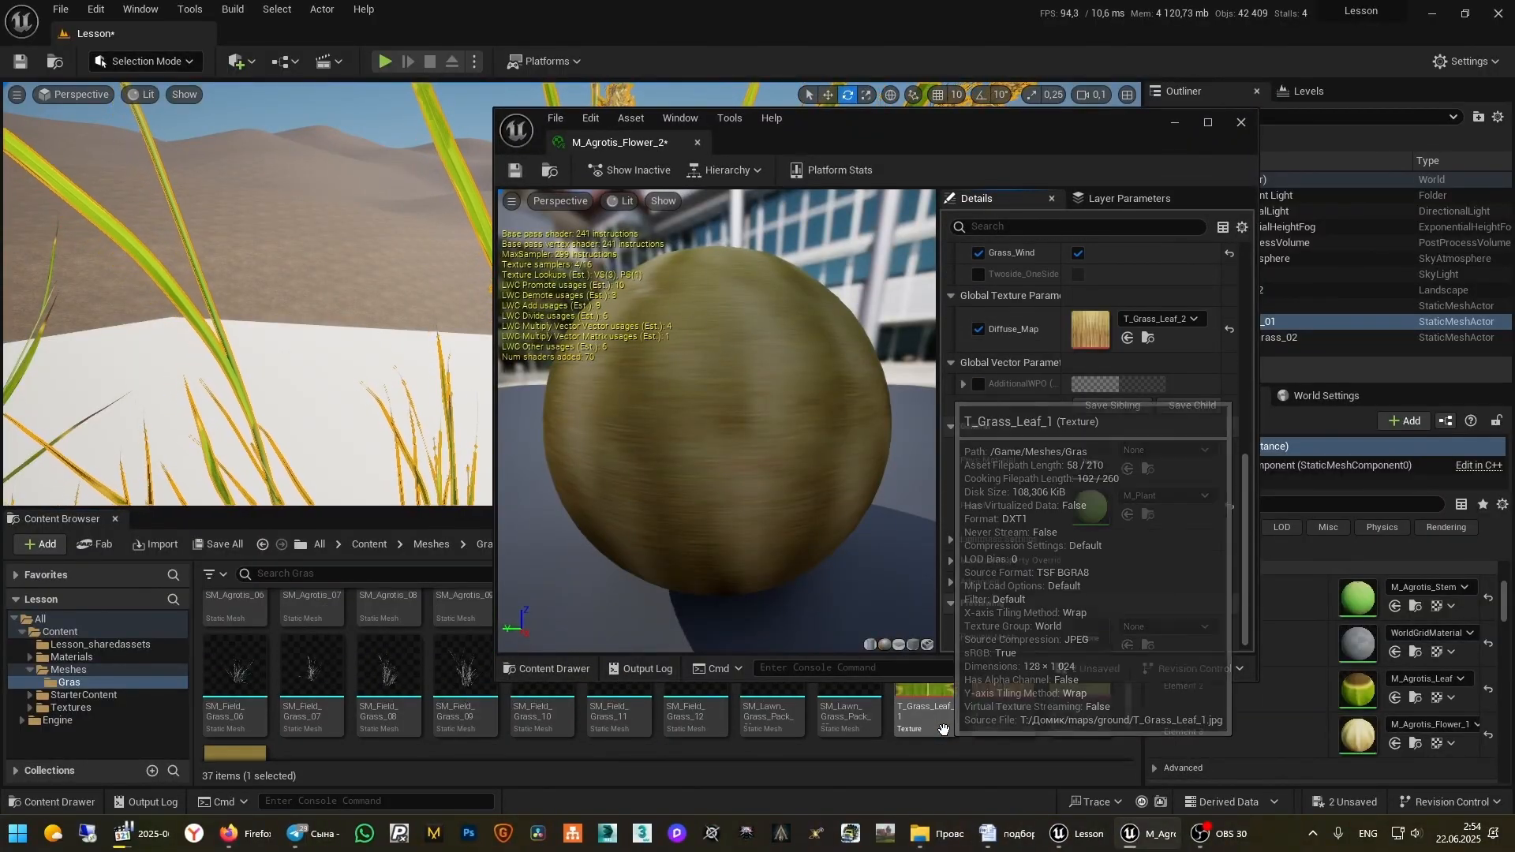
left_click_drag(945, 136, 947, 45)
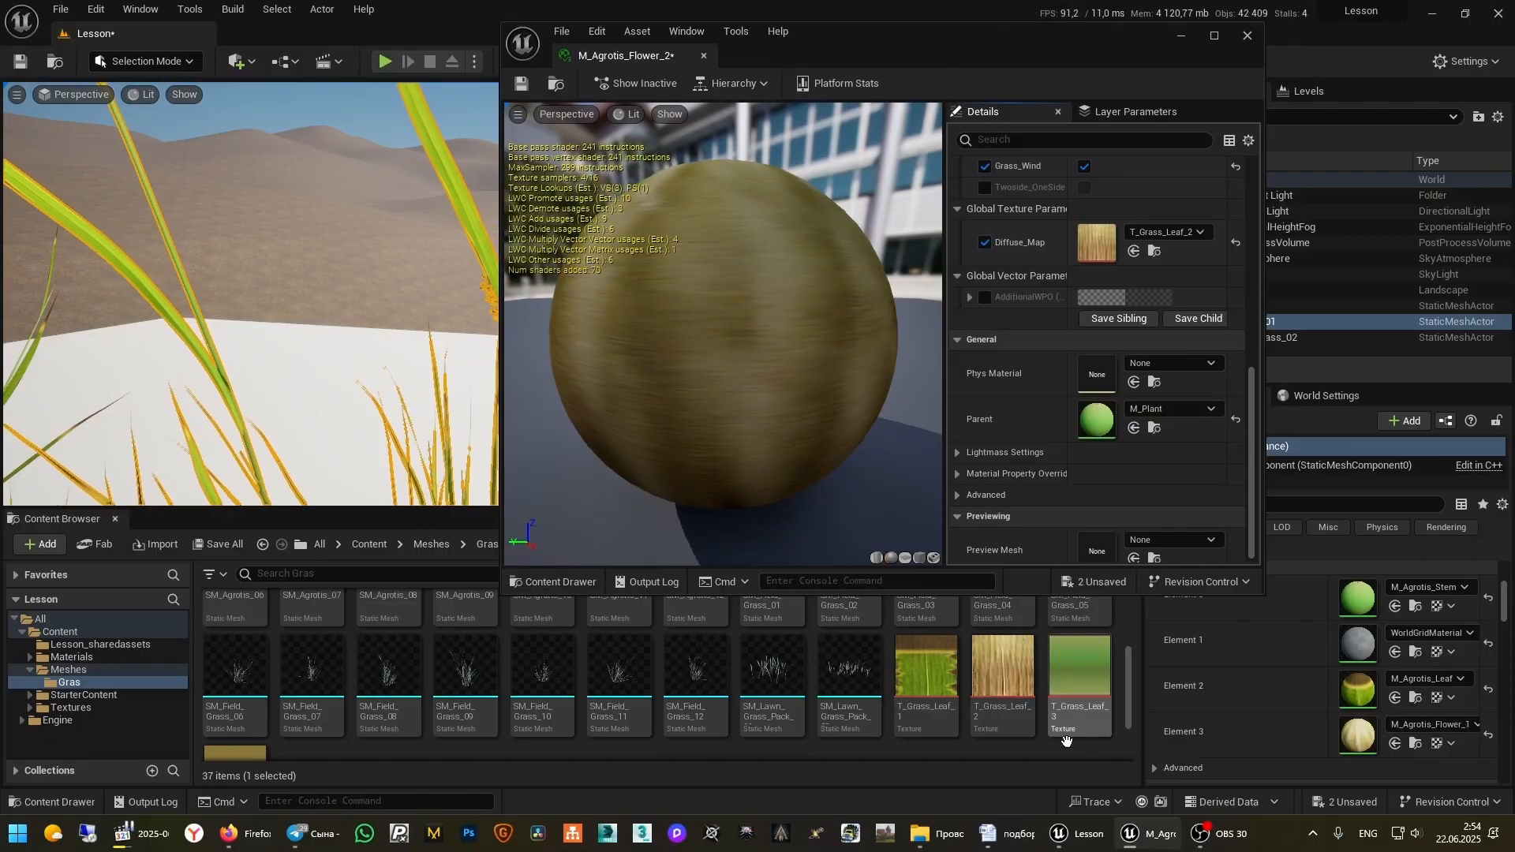
scroll(1001, 697, "down", 2)
left_click_drag(247, 700, 1098, 243)
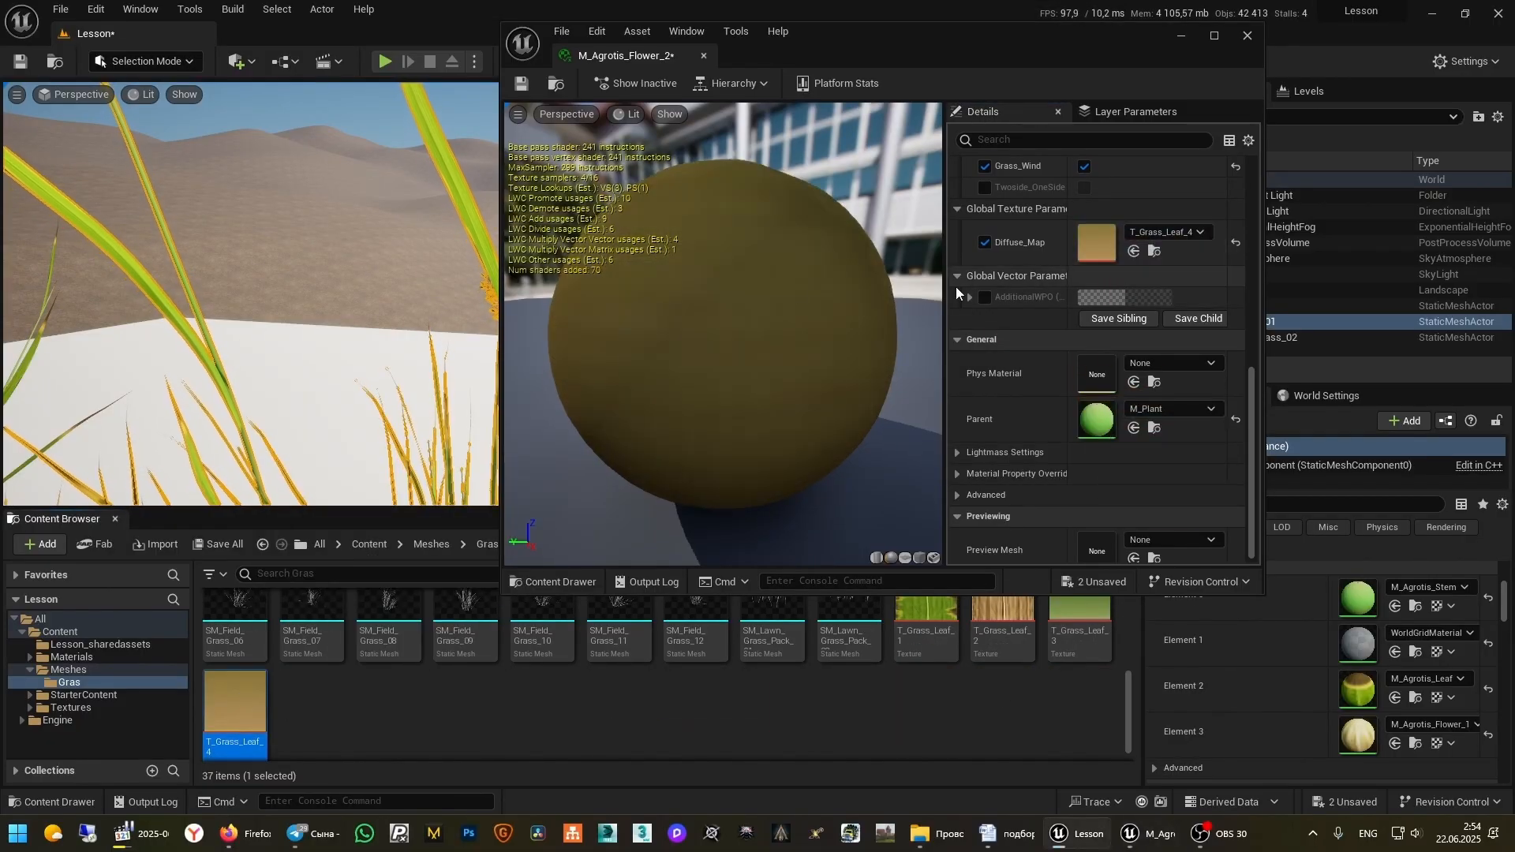
left_click(523, 84)
left_click(1248, 36)
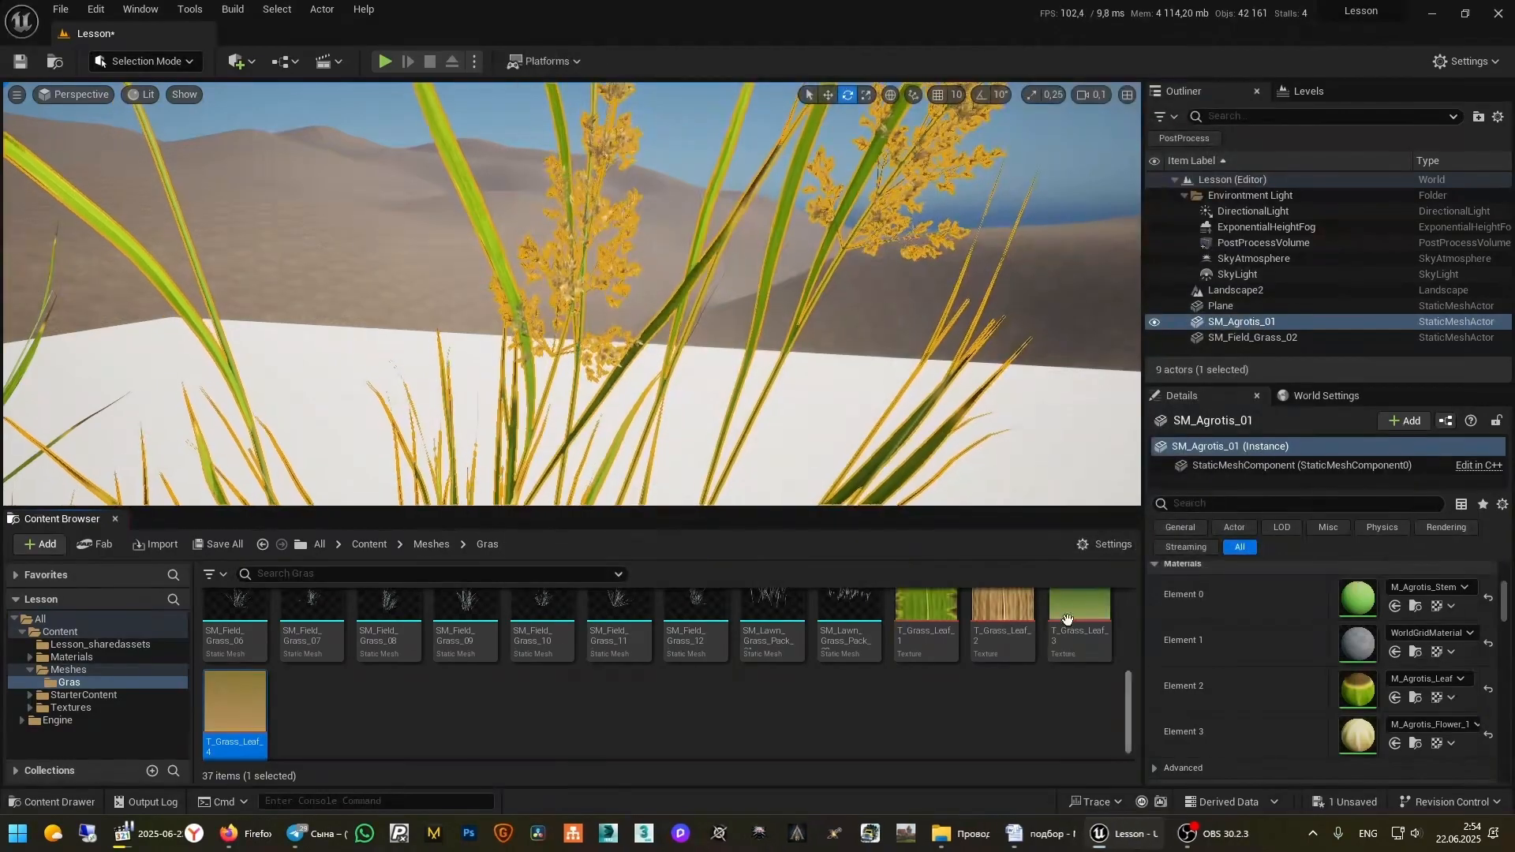
Assign M_Agrotis_Flower_2 to material Element 1 of SM_Agrotis_01 and deselect the plant by selecting the ground plane
left_click(523, 733)
scroll(490, 710, "up", 5)
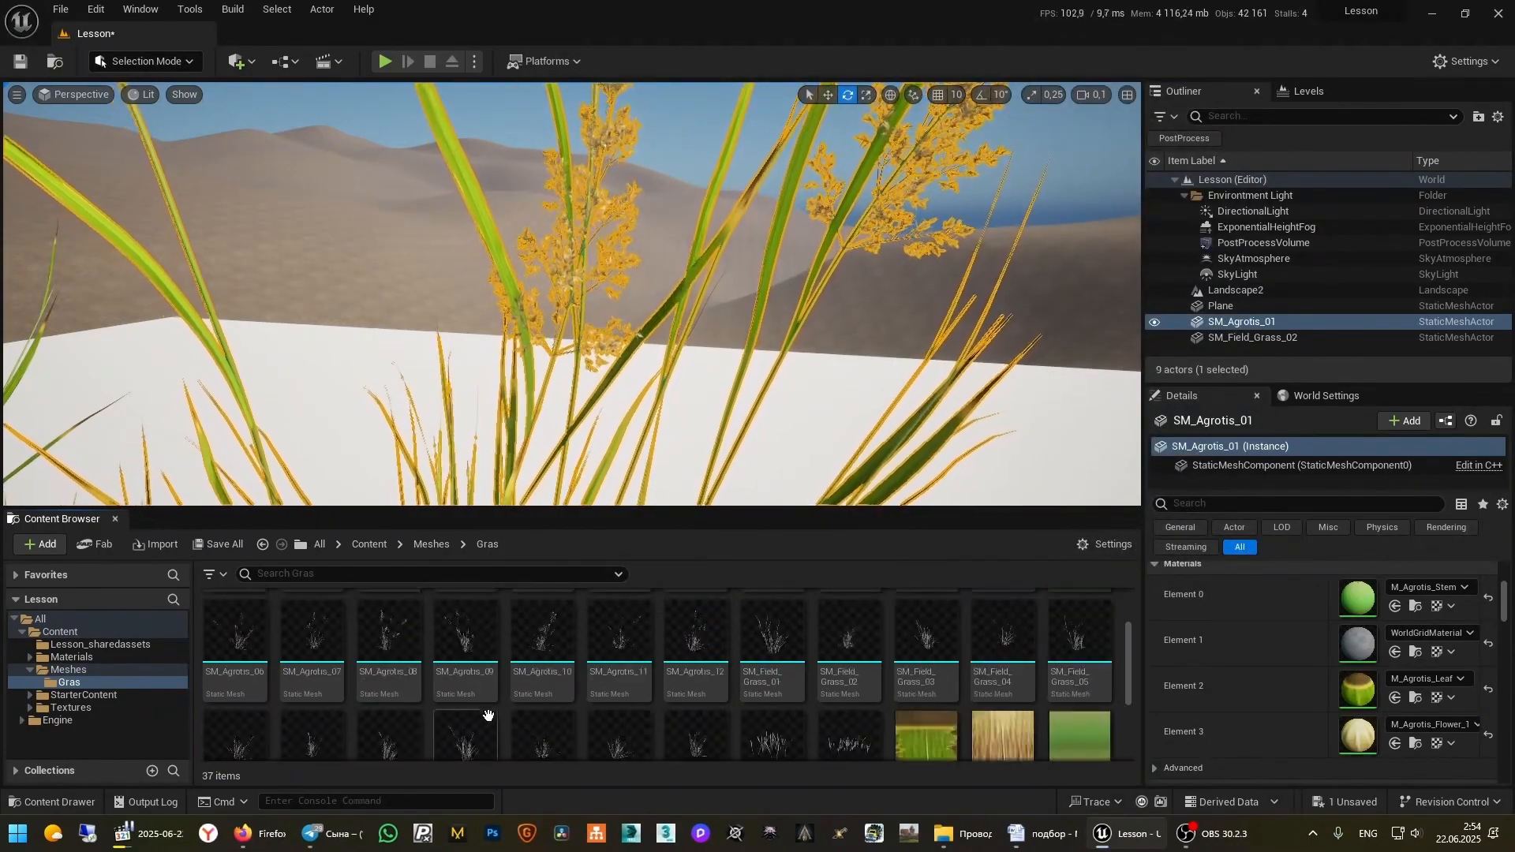
left_click_drag(312, 623, 1359, 641)
key("s")
right_click_drag(648, 427, 623, 476)
left_click(649, 427)
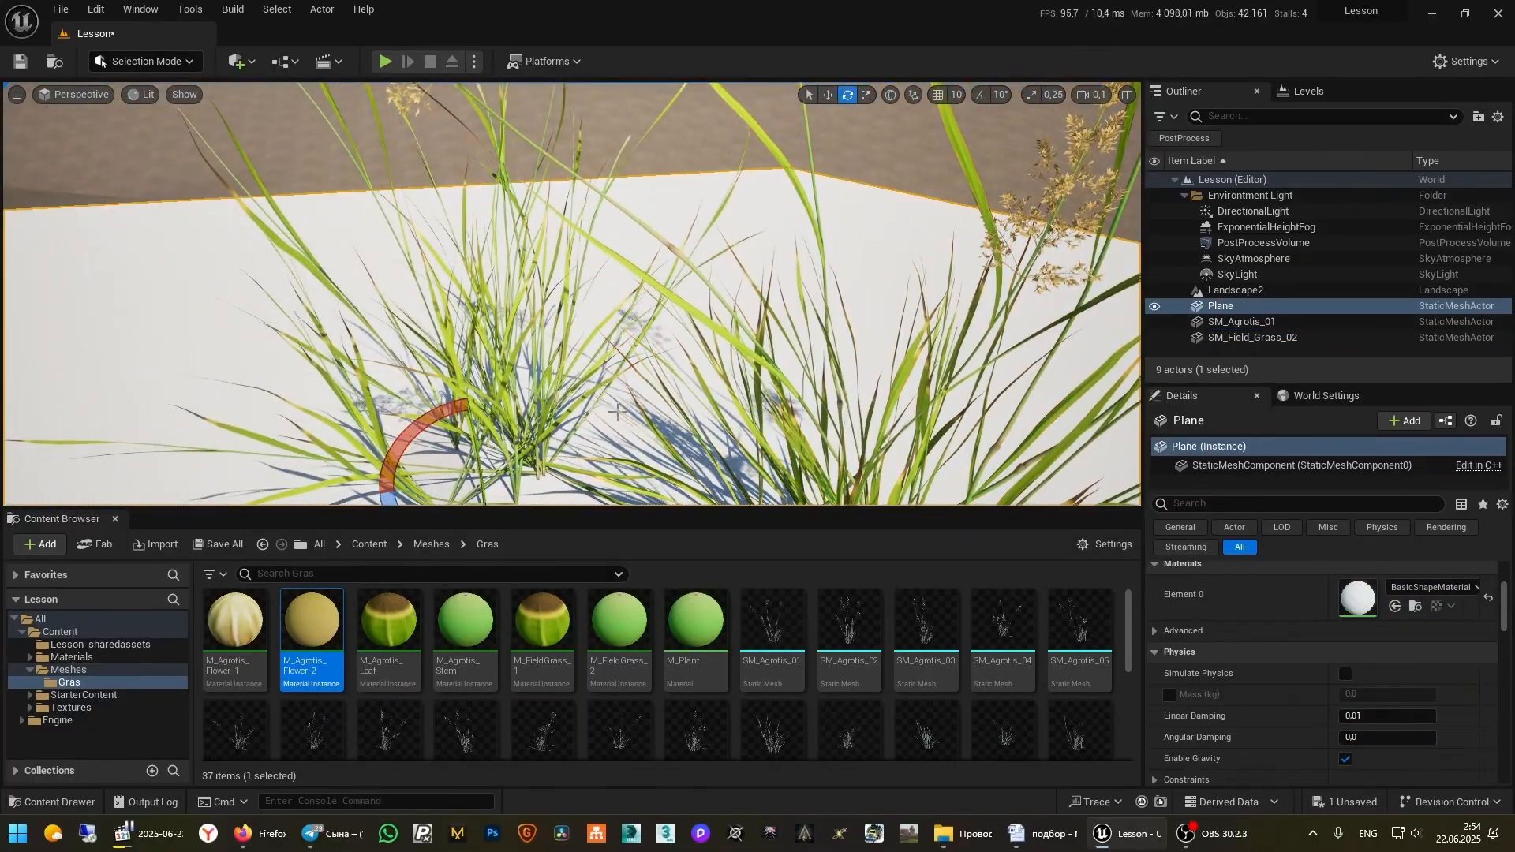
Enable the Grass_Wind override in M_FieldGrass_1 with the wind switched on, and check the same switch in M_Agrotis_Stem
double_click(545, 616)
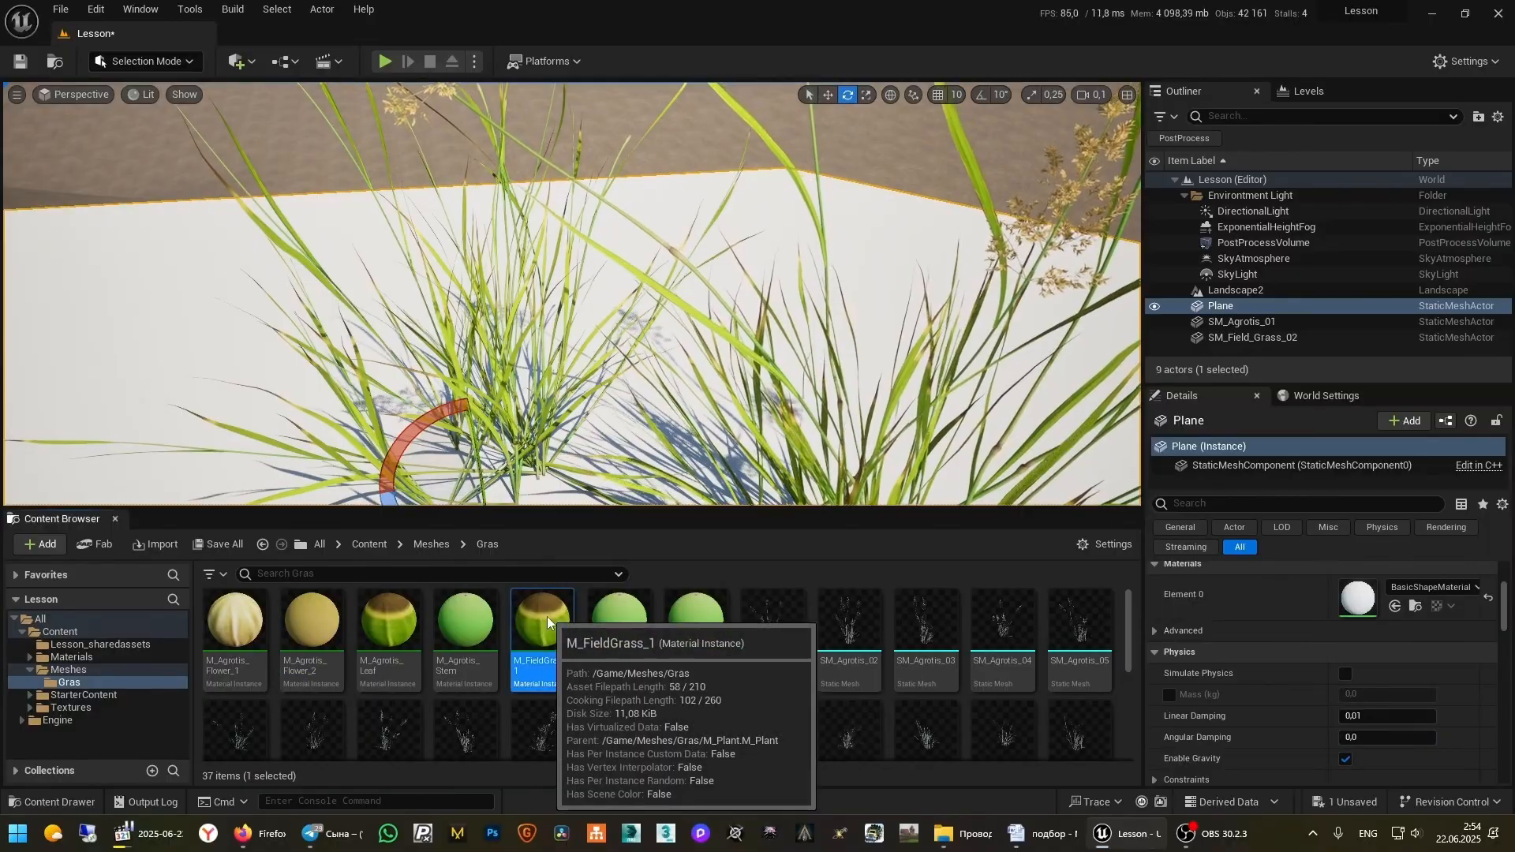
scroll(1079, 472, "down", 5)
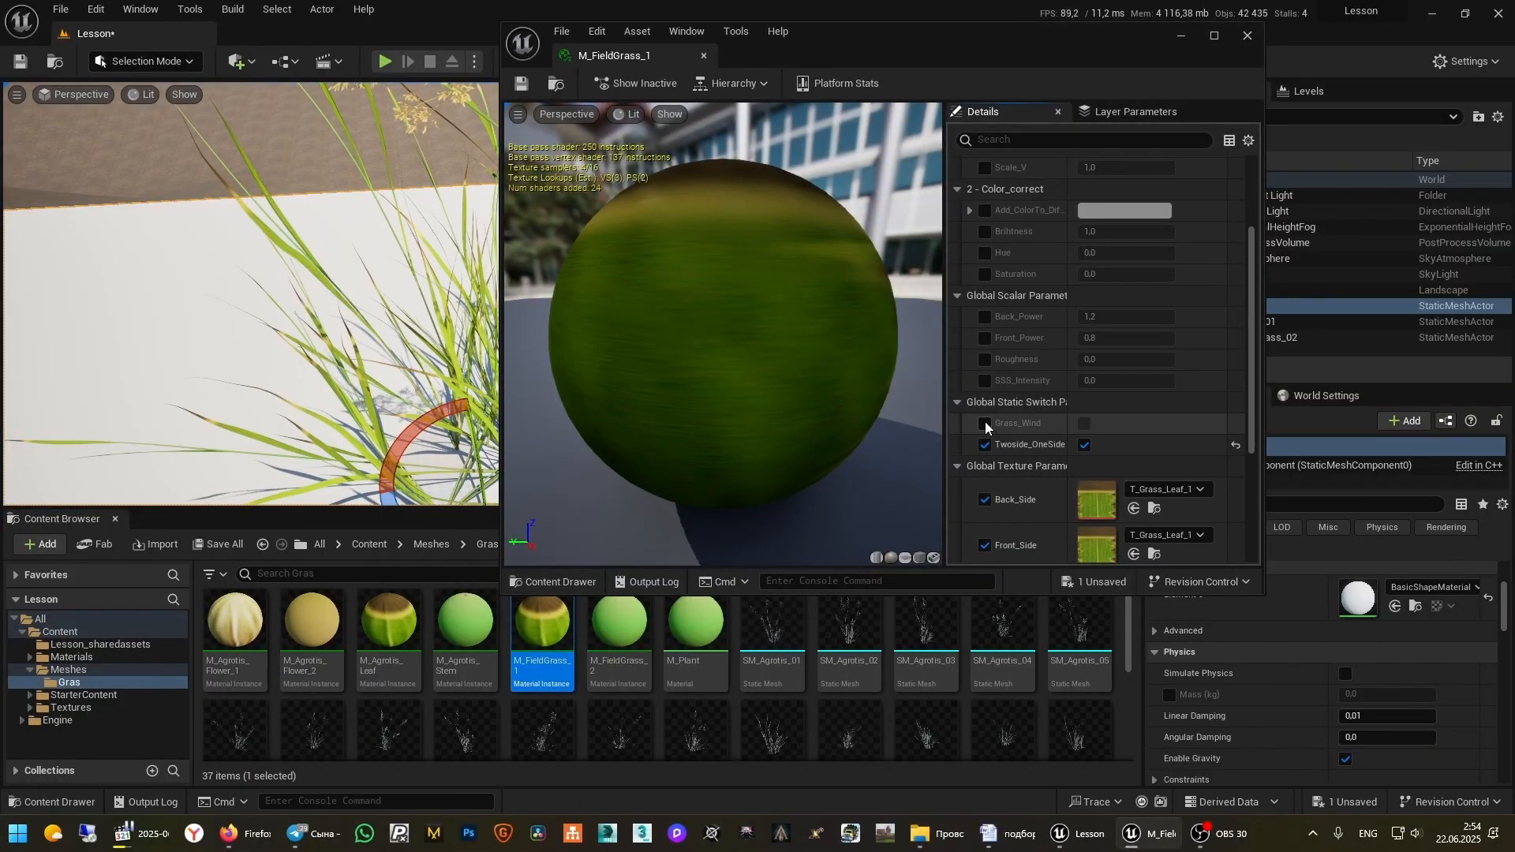
left_click(1082, 424)
double_click(489, 655)
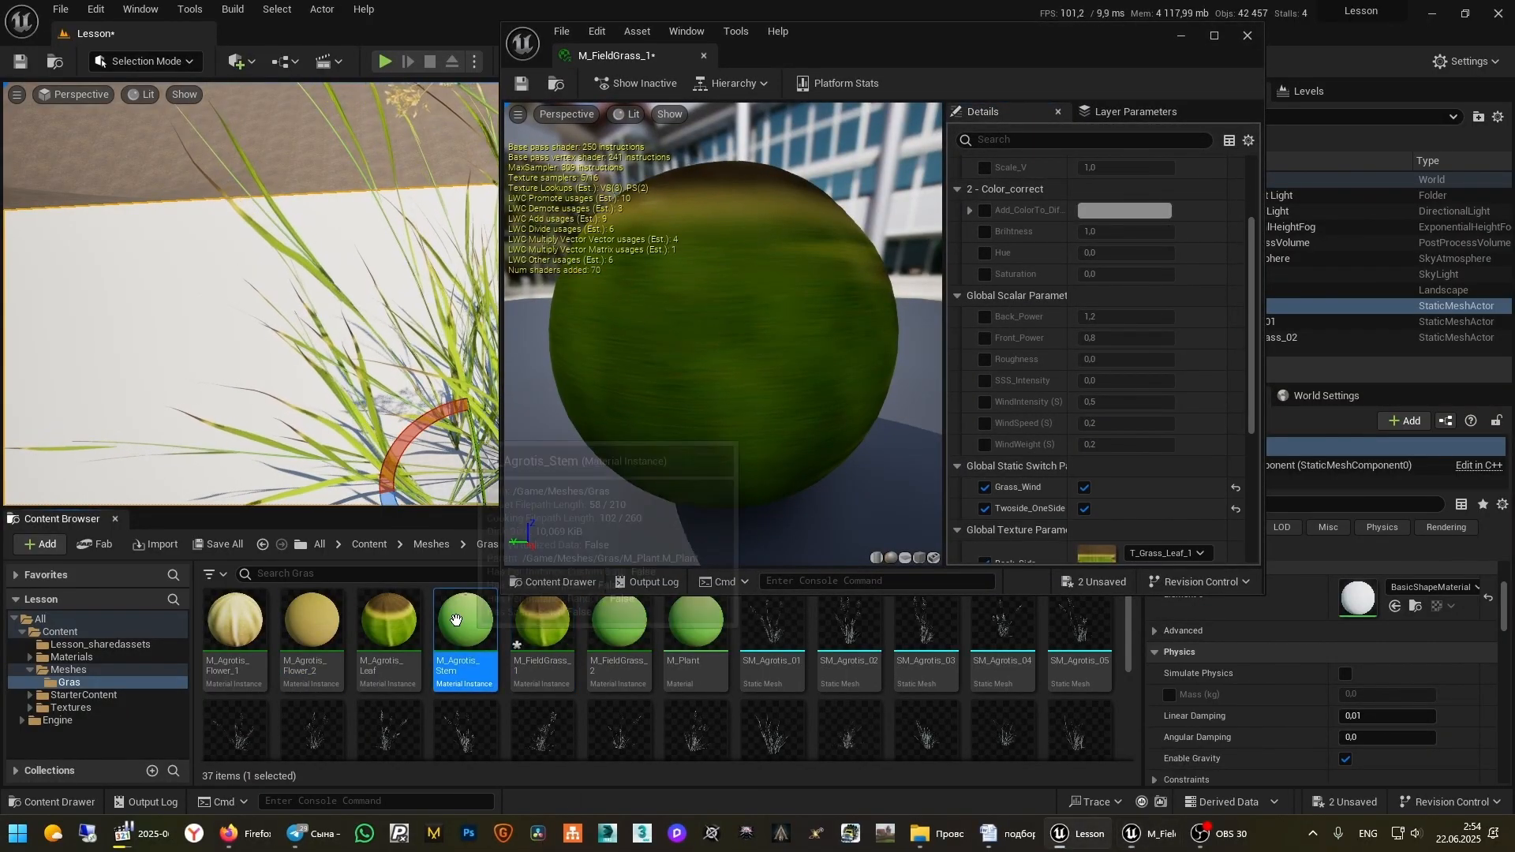
scroll(1004, 382, "down", 5)
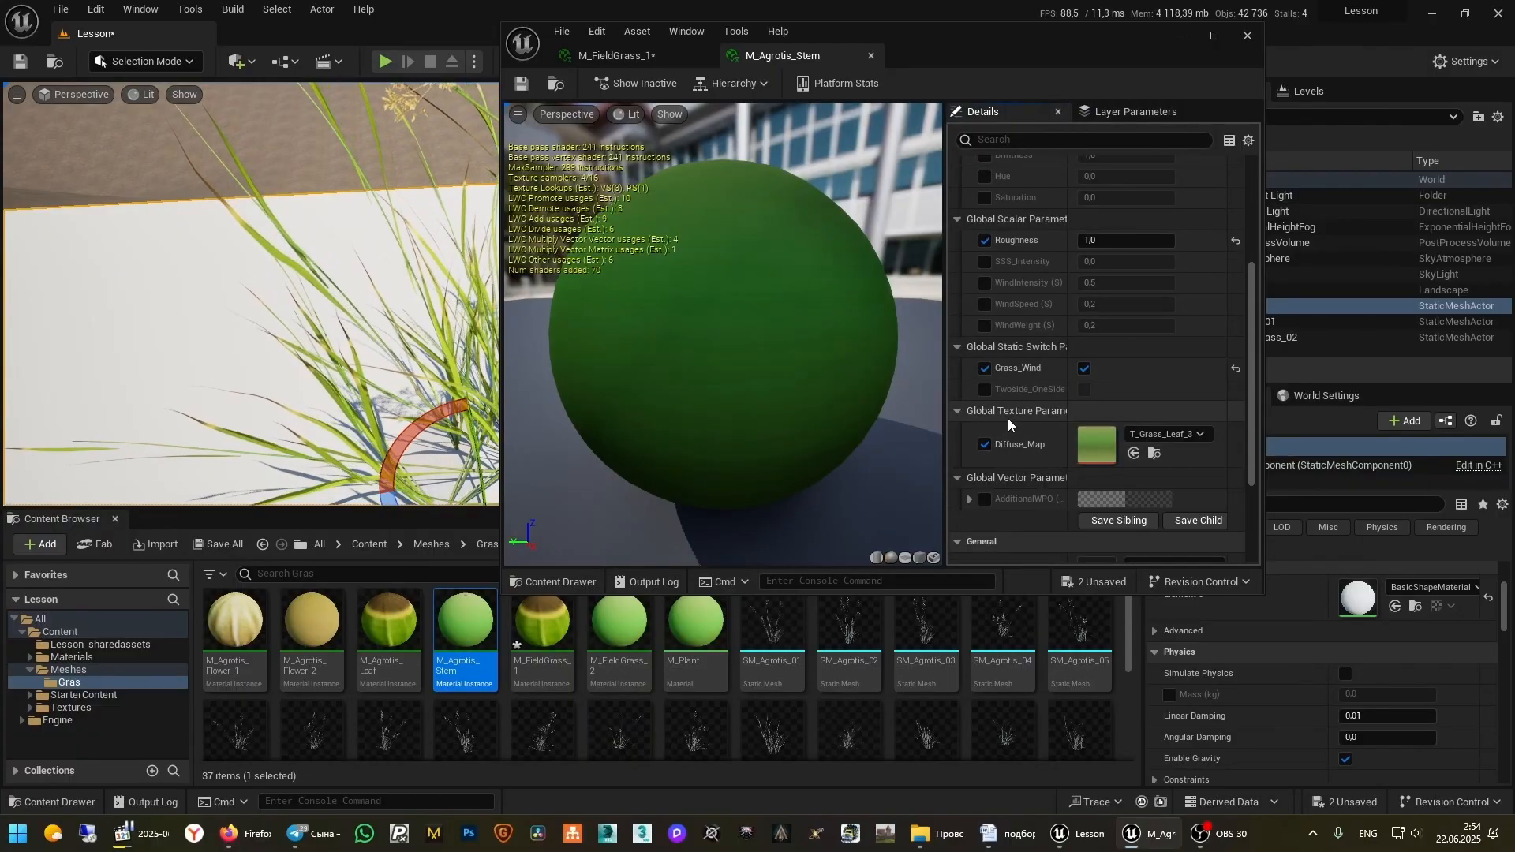
Enable the Grass_Wind override in M_FieldGrass_2 and switch the wind on
double_click(620, 631)
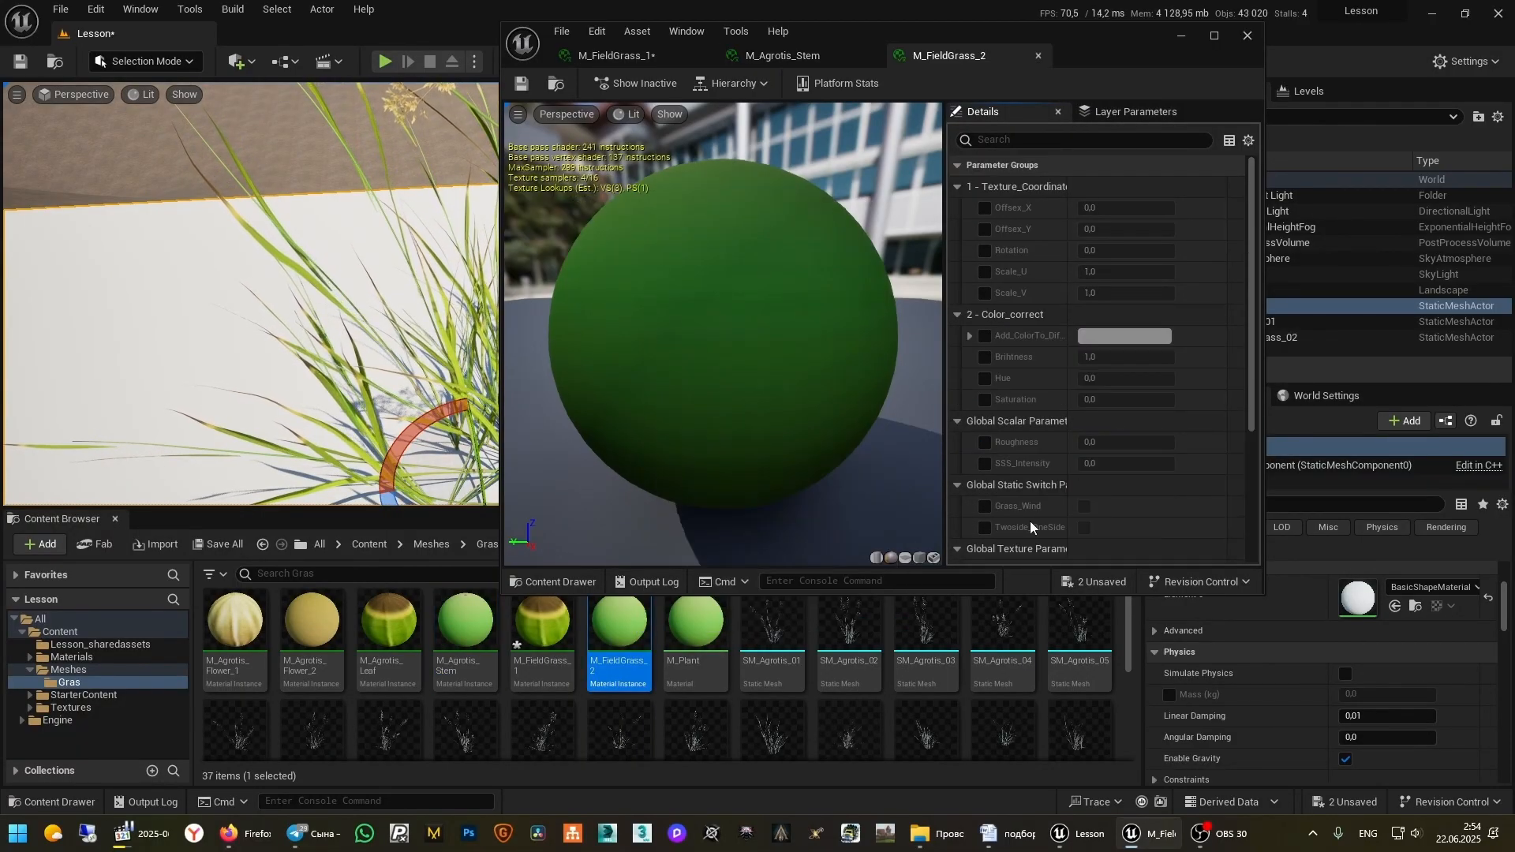
scroll(1030, 520, "down", 4)
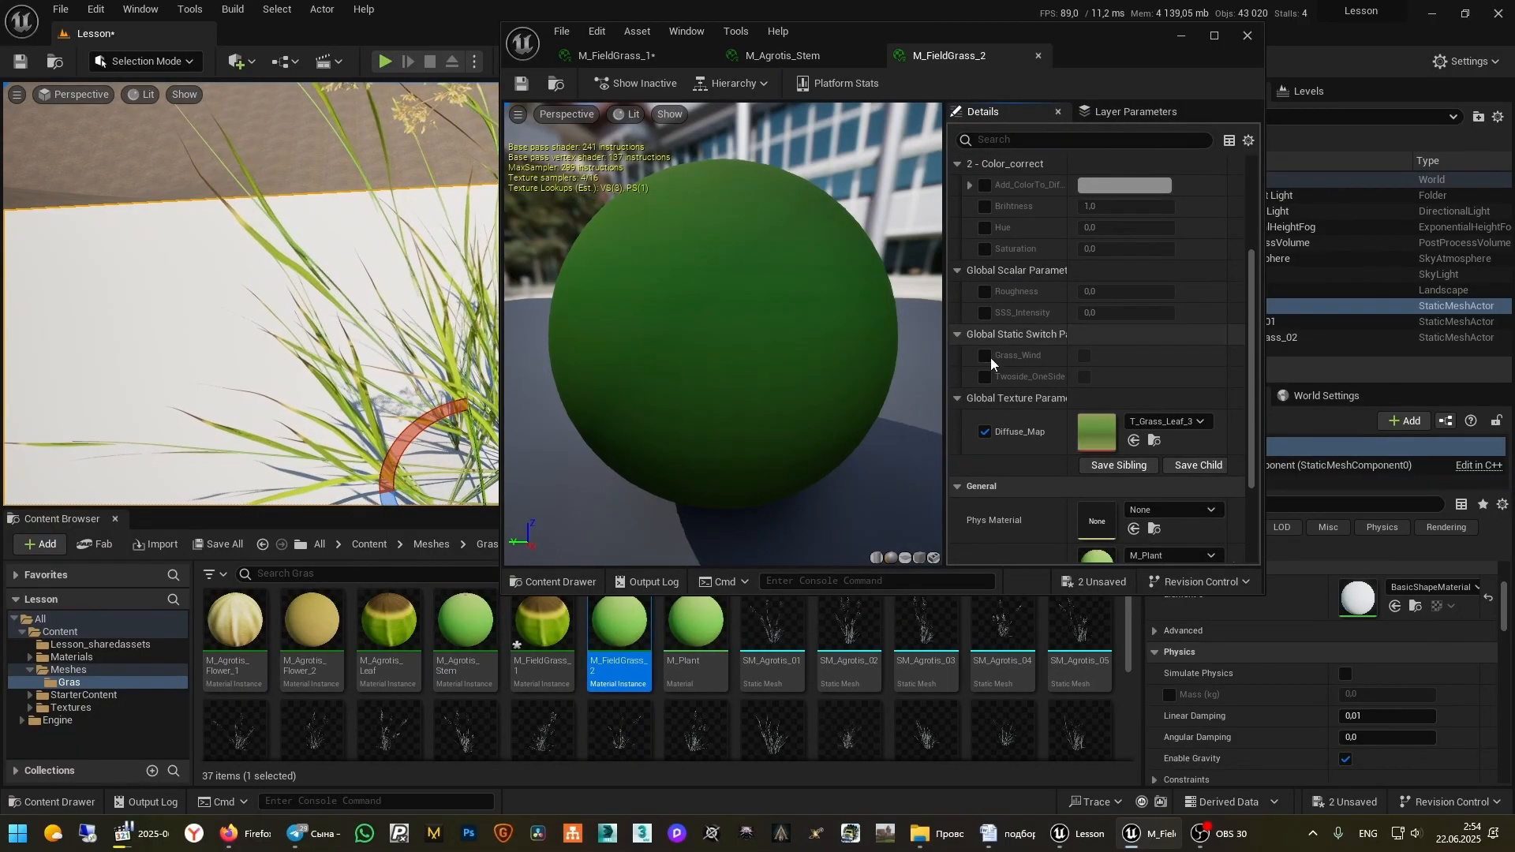
left_click(1086, 357)
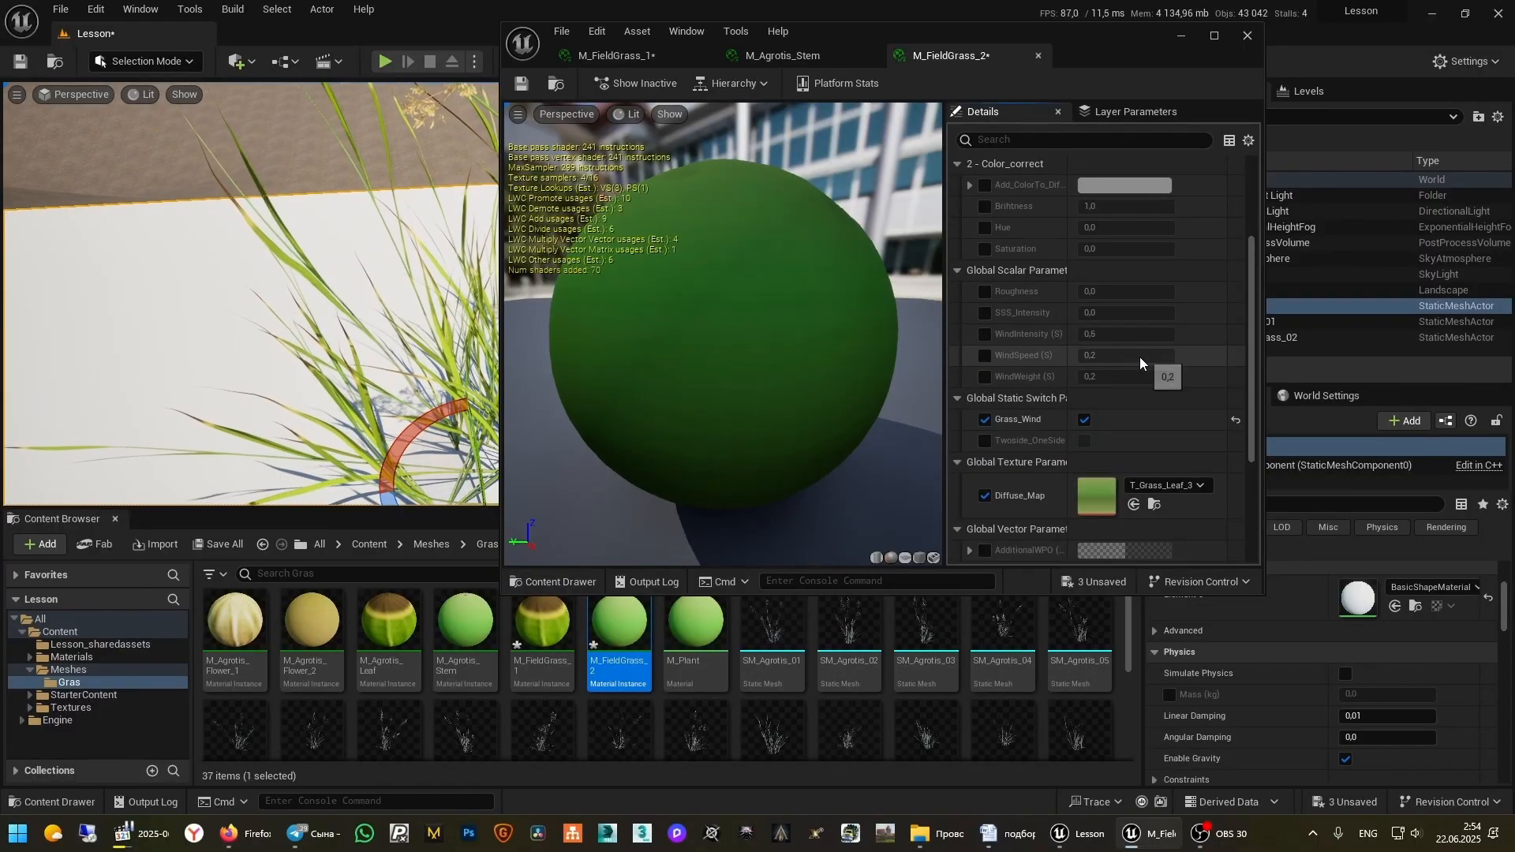
Close the material editor, place SM_Lawn_Grass_Pack_01 on the plane between the two grass plants, and select it
left_click(1248, 36)
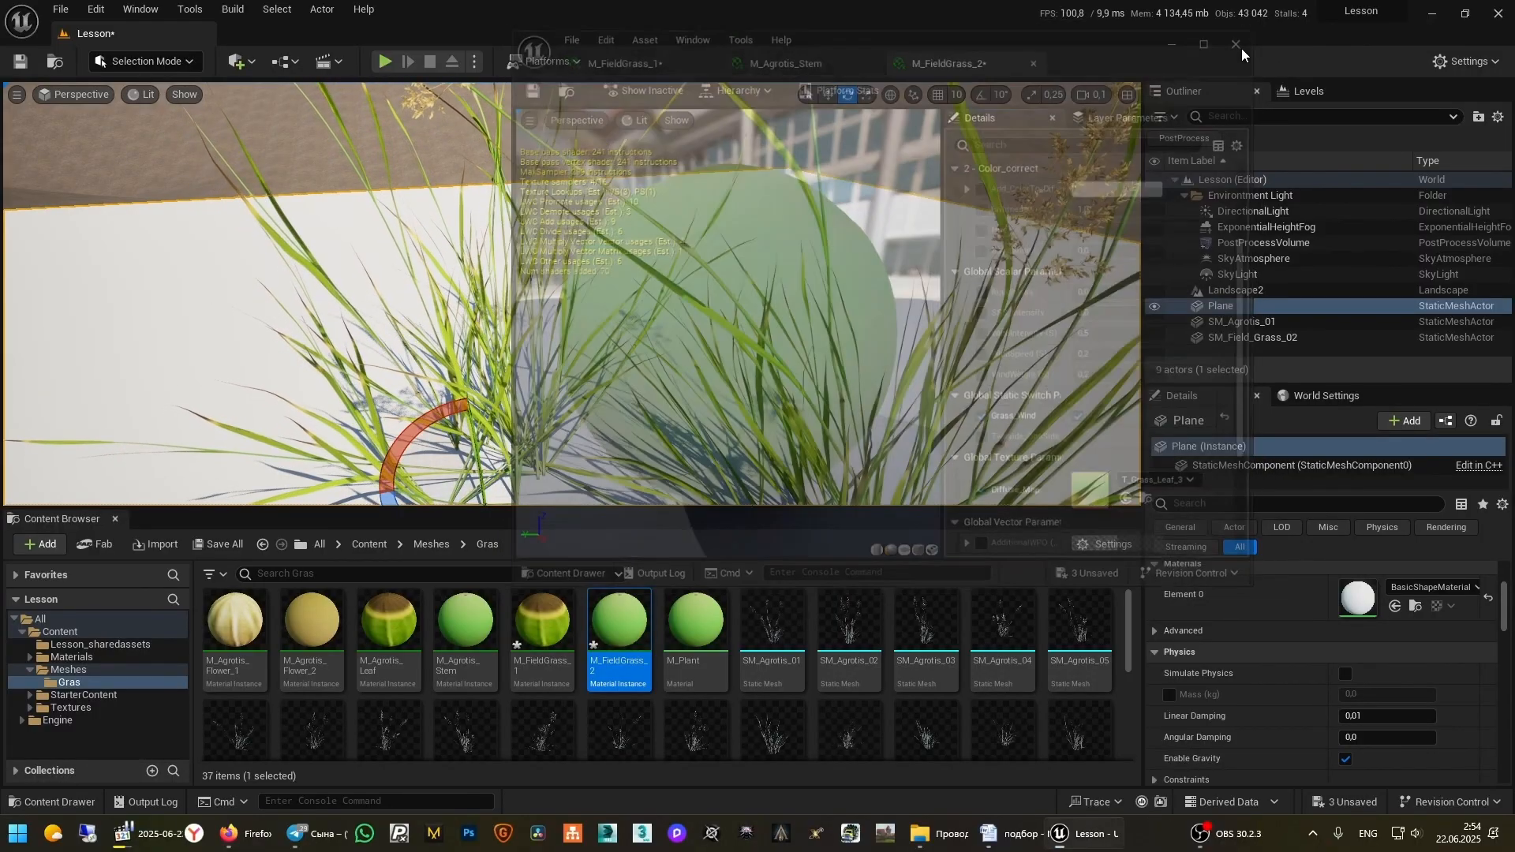
mouse_move(572, 294)
right_mouse_down()
mouse_move(568, 317)
mouse_move(553, 294)
right_mouse_up()
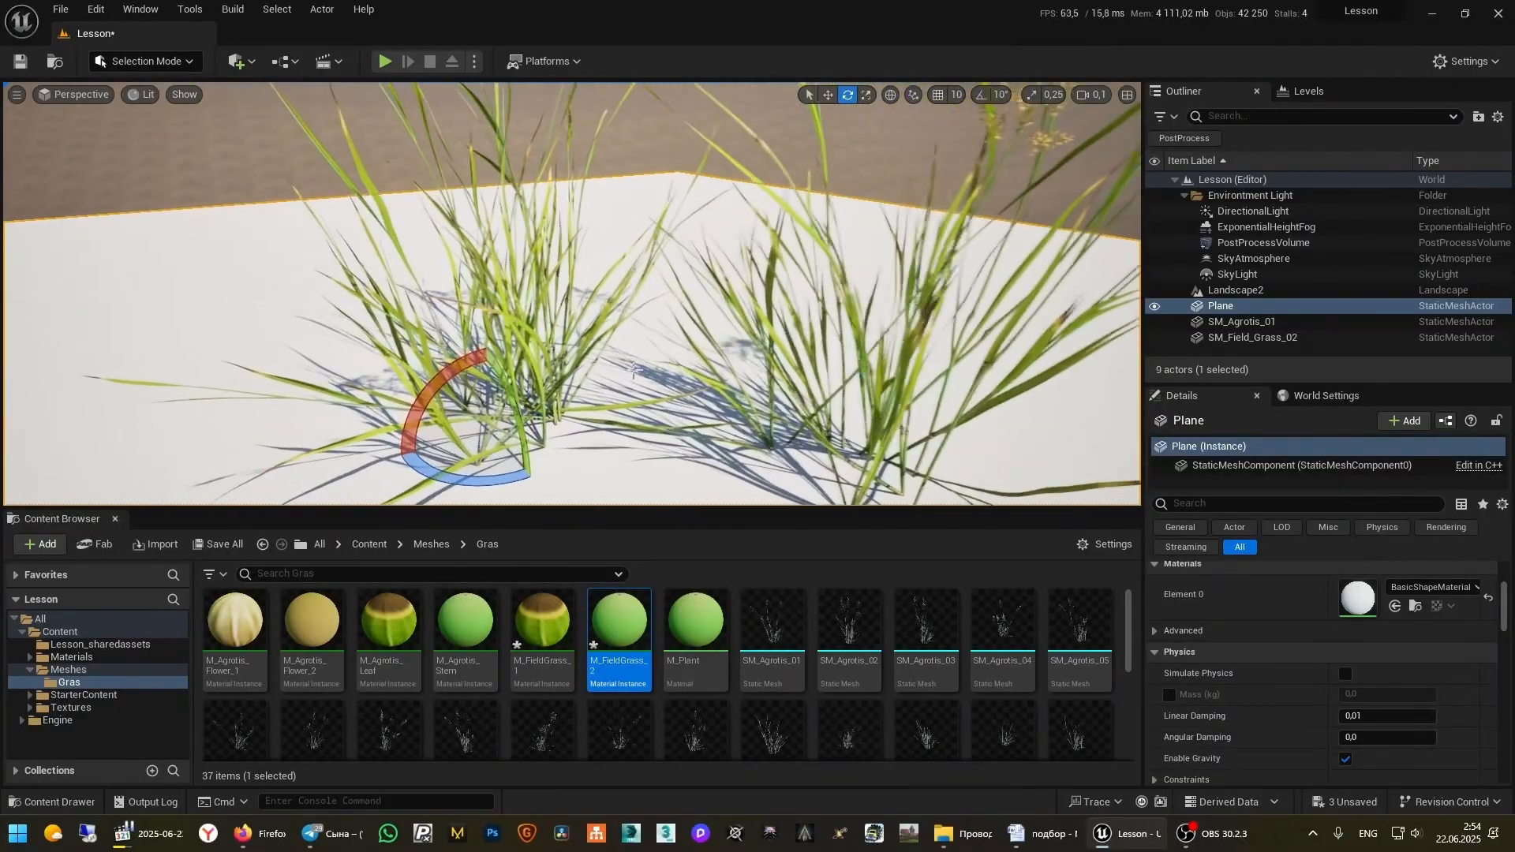
scroll(1043, 695, "down", 4)
scroll(770, 751, "up", 1)
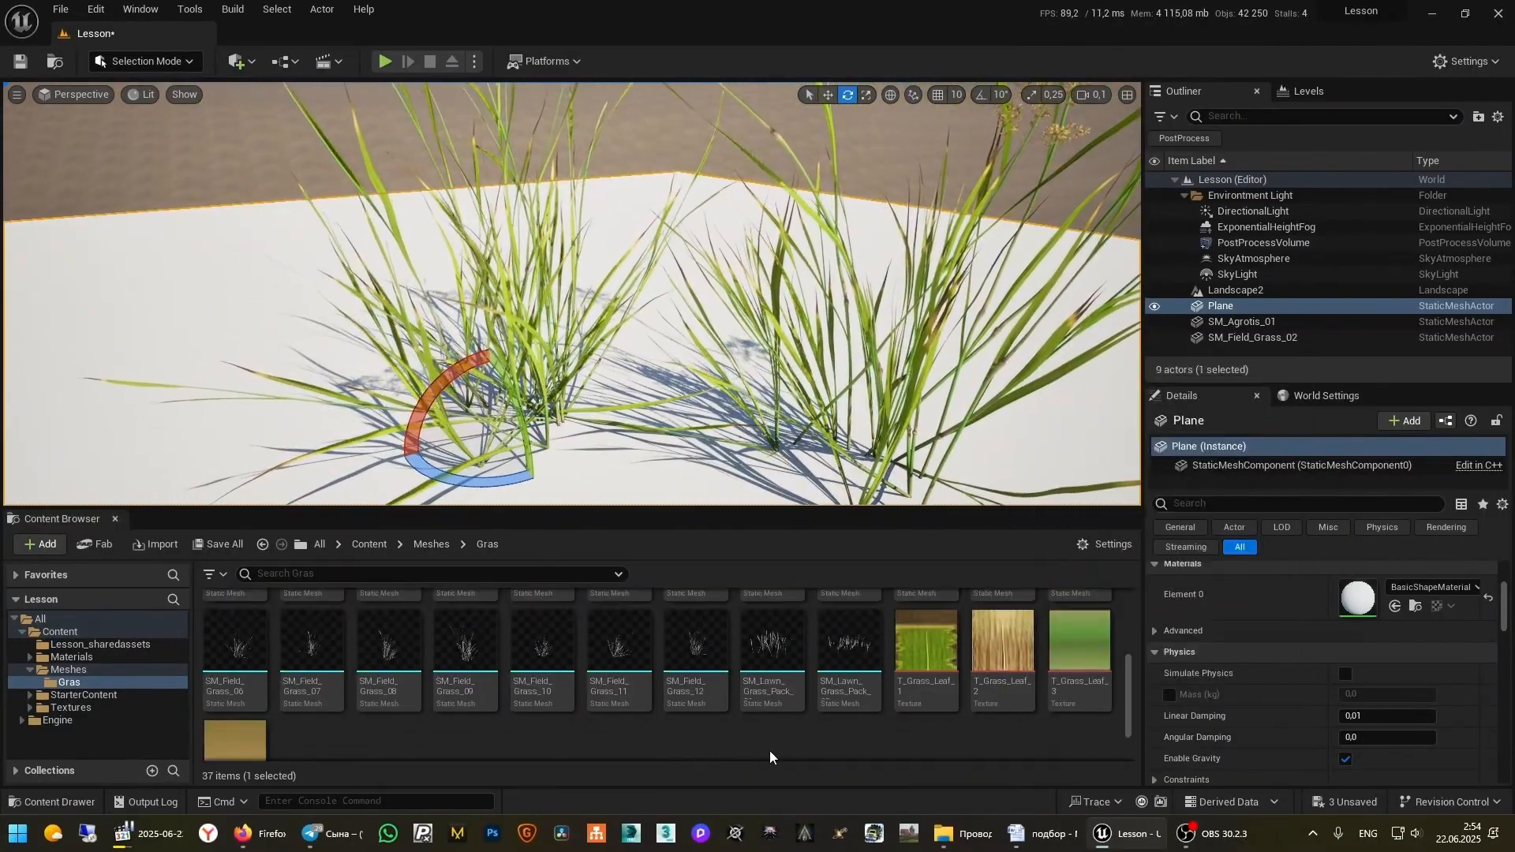
left_click(787, 642)
left_click_drag(787, 641, 663, 454)
right_click_drag(663, 454, 746, 418)
left_click(750, 421)
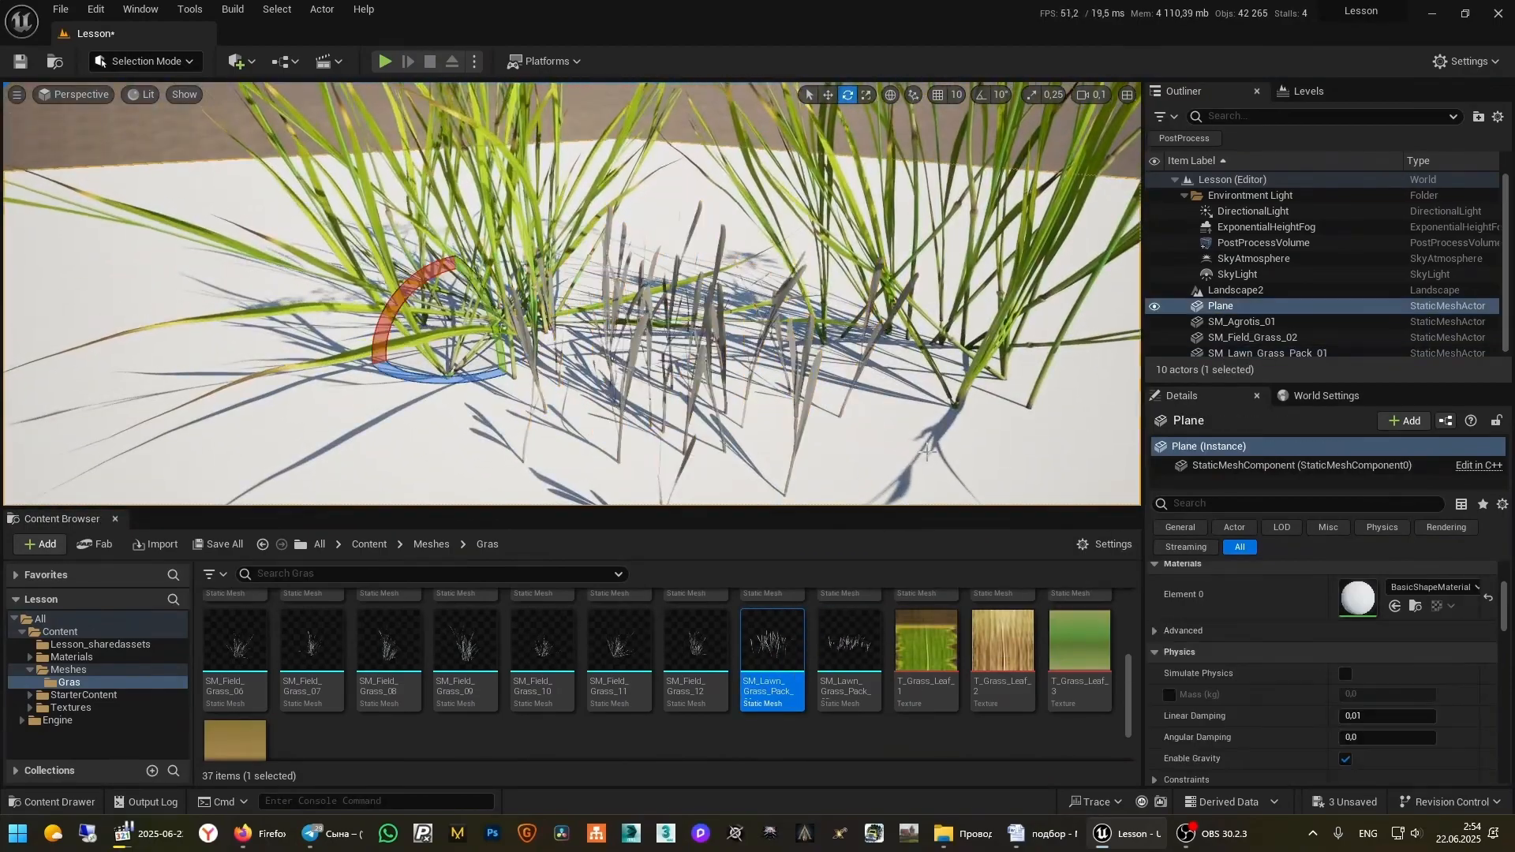
left_click(699, 352)
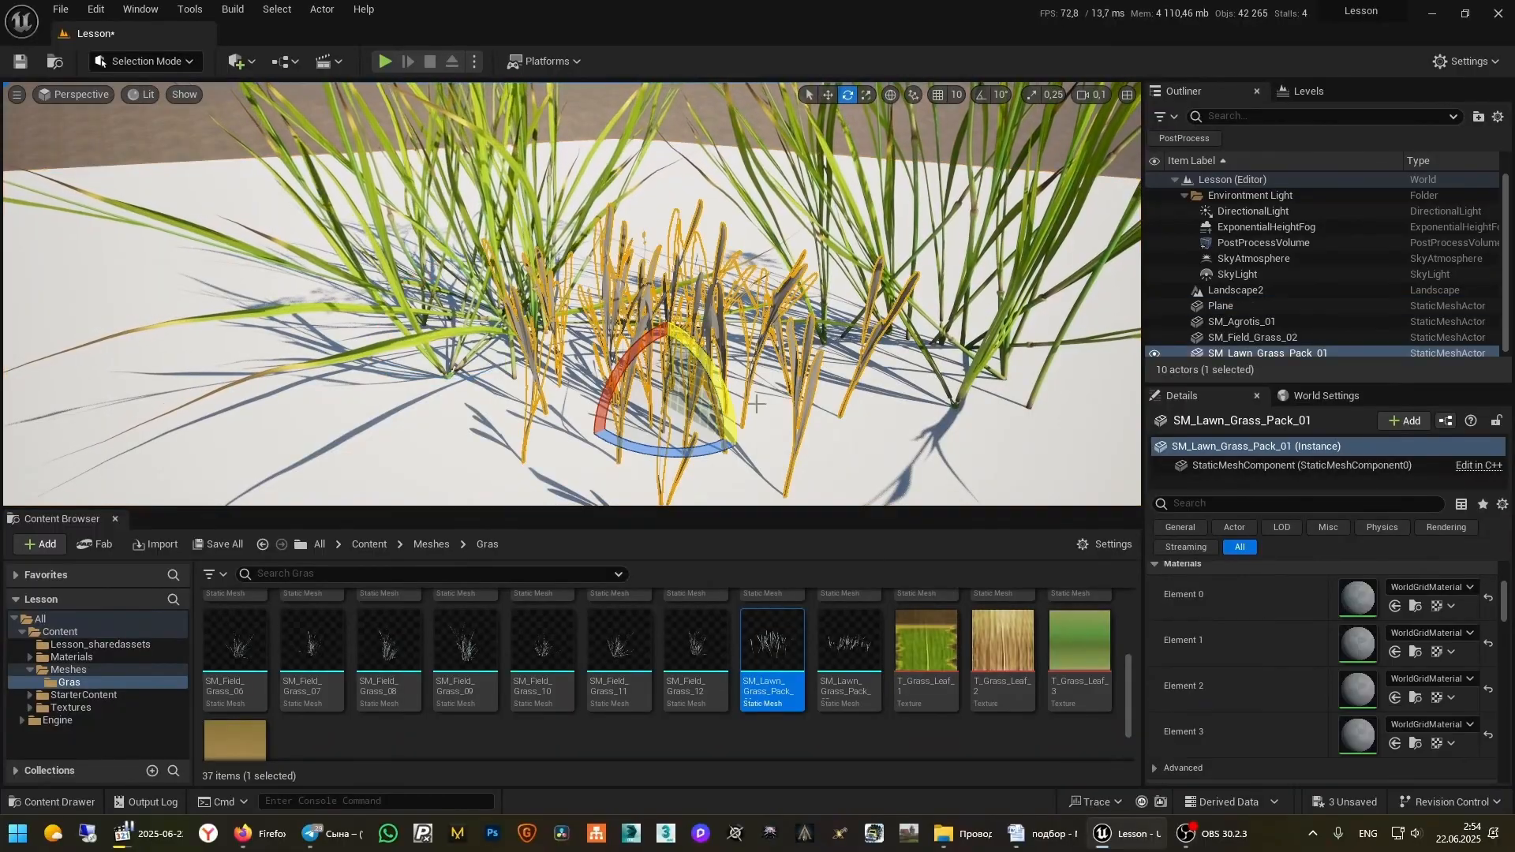
Duplicate the M_FieldGrass_1 material instance and name the copy M_Lawn_Geass
scroll(573, 708, "up", 3)
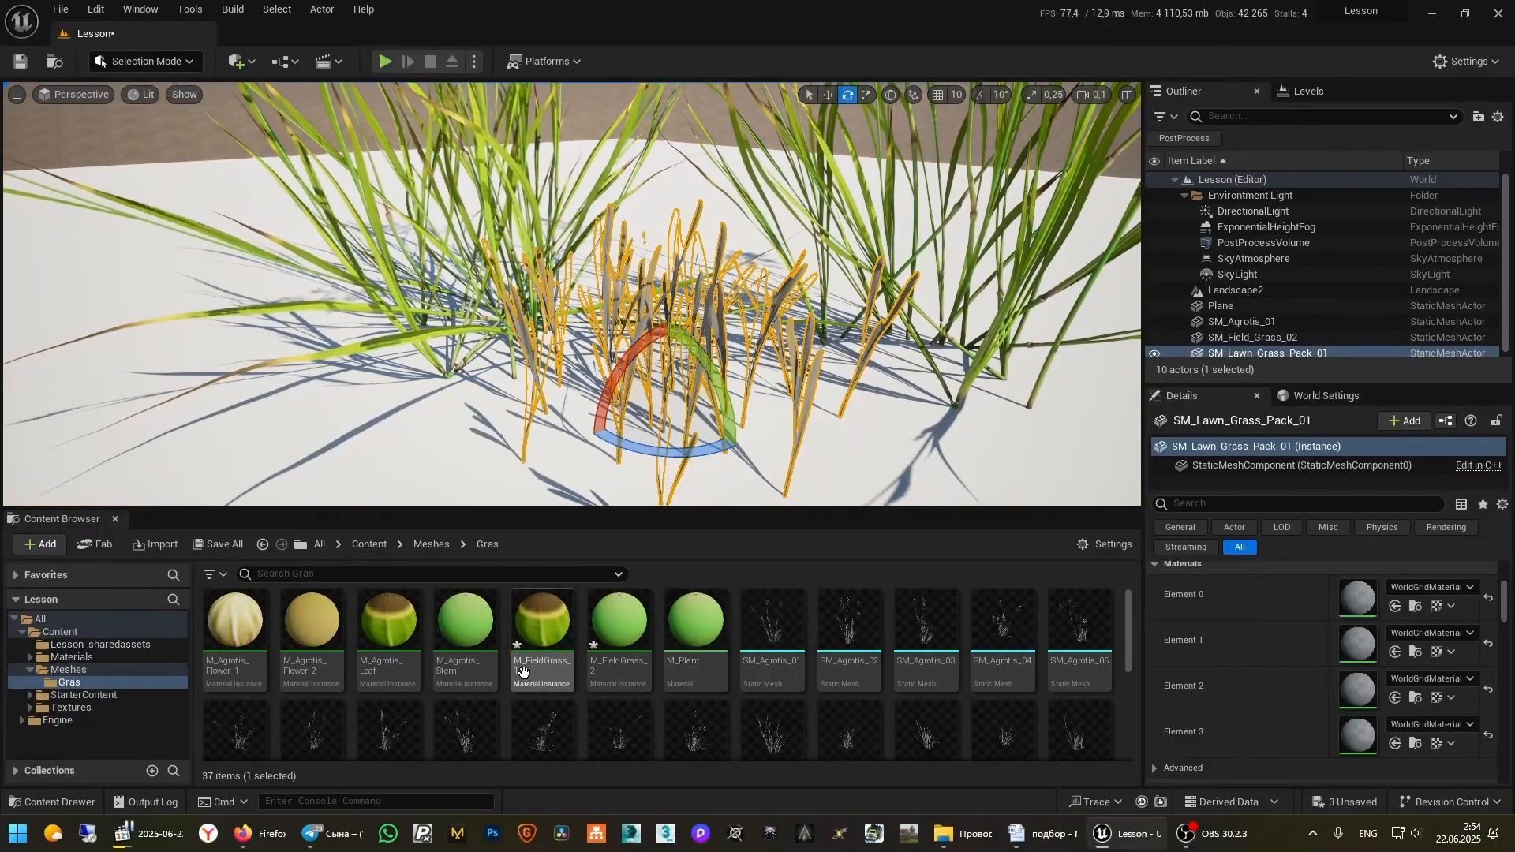
left_click(546, 635)
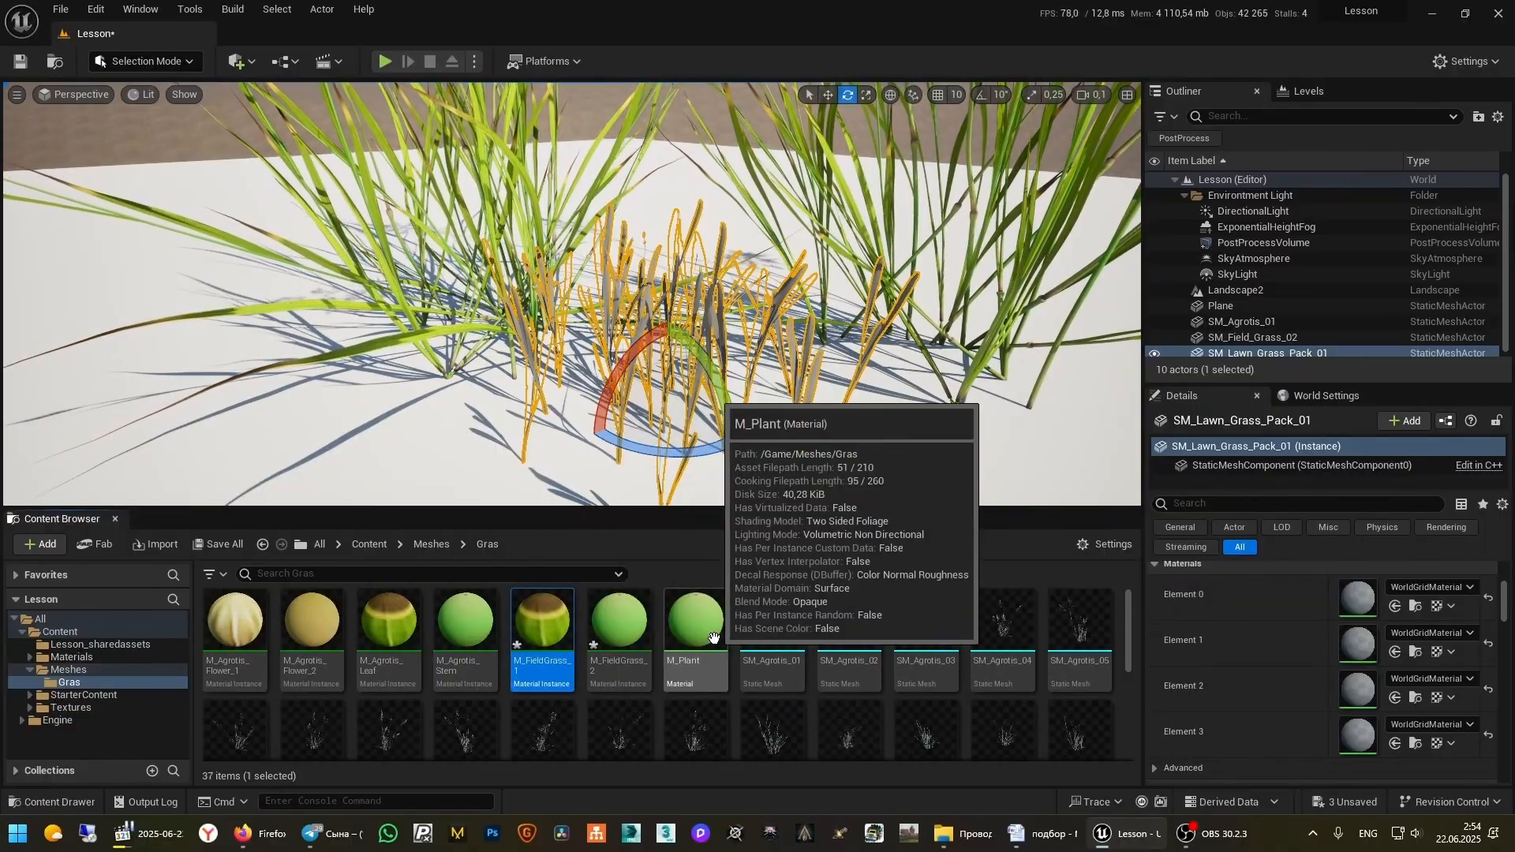
key("ctrl+d")
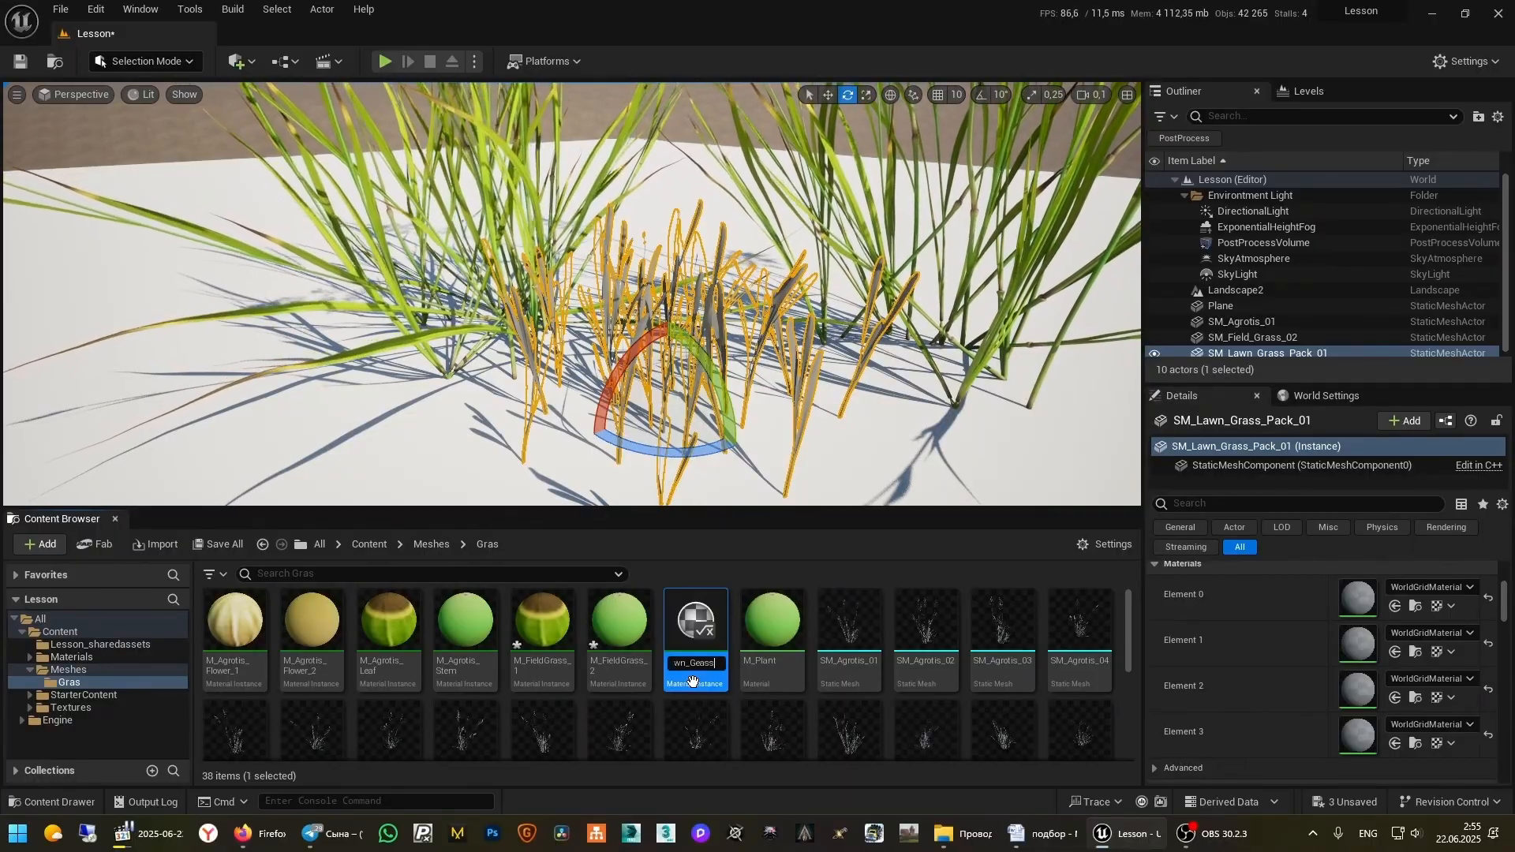
key("Return")
Assign M_Lawn_Geass to material Elements 0 to 3 of SM_Lawn_Grass_Pack_01 in the level and check the result
left_click_drag(695, 655, 1359, 647)
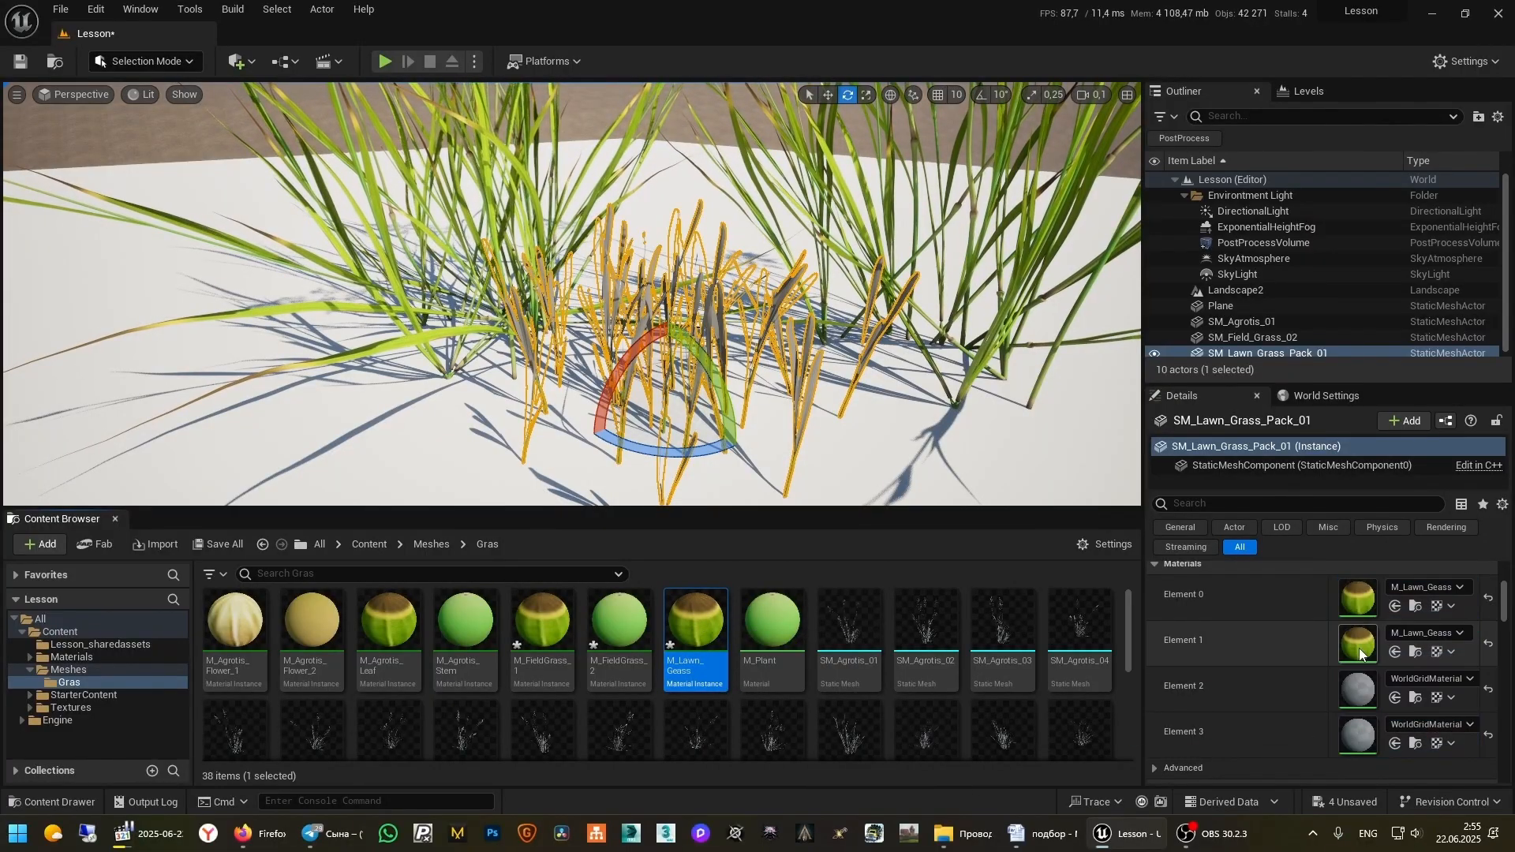
left_click_drag(694, 632, 1359, 736)
left_click(974, 369)
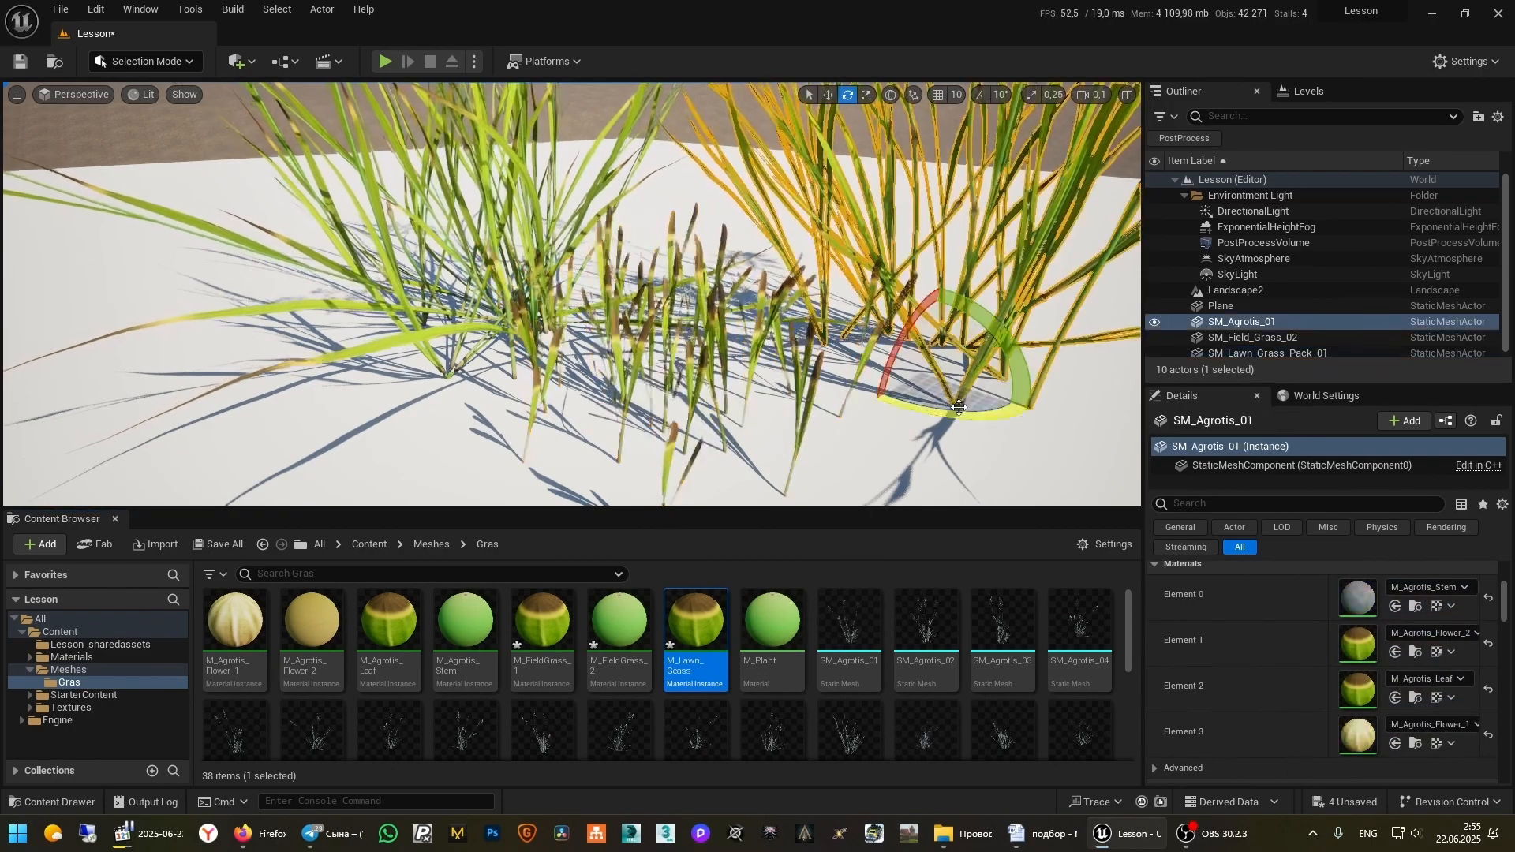
mouse_move(741, 415)
right_mouse_down()
mouse_move(761, 390)
mouse_move(740, 415)
right_mouse_up()
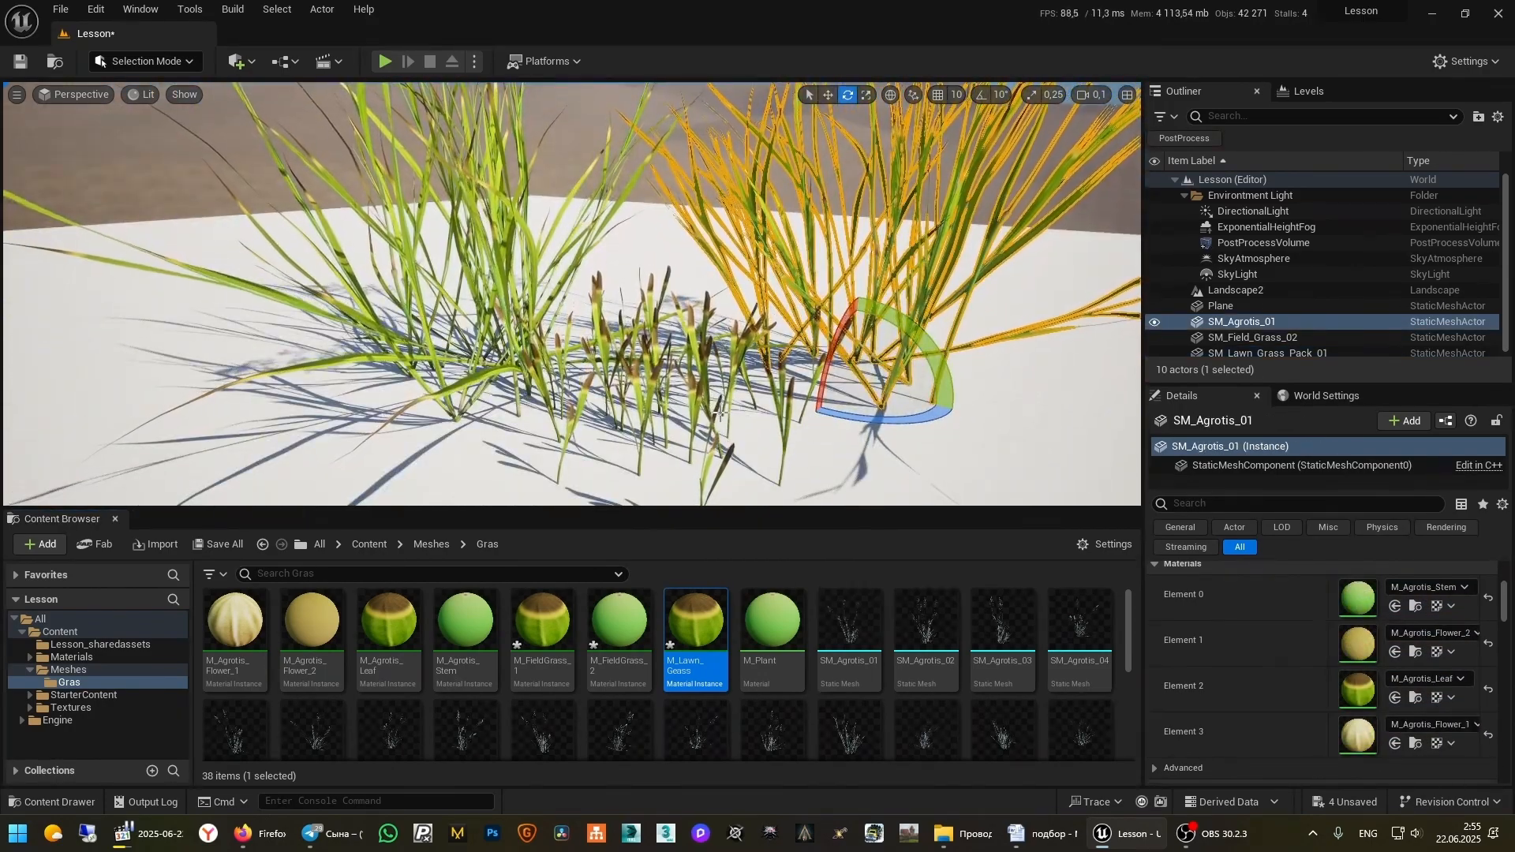
left_click(652, 331)
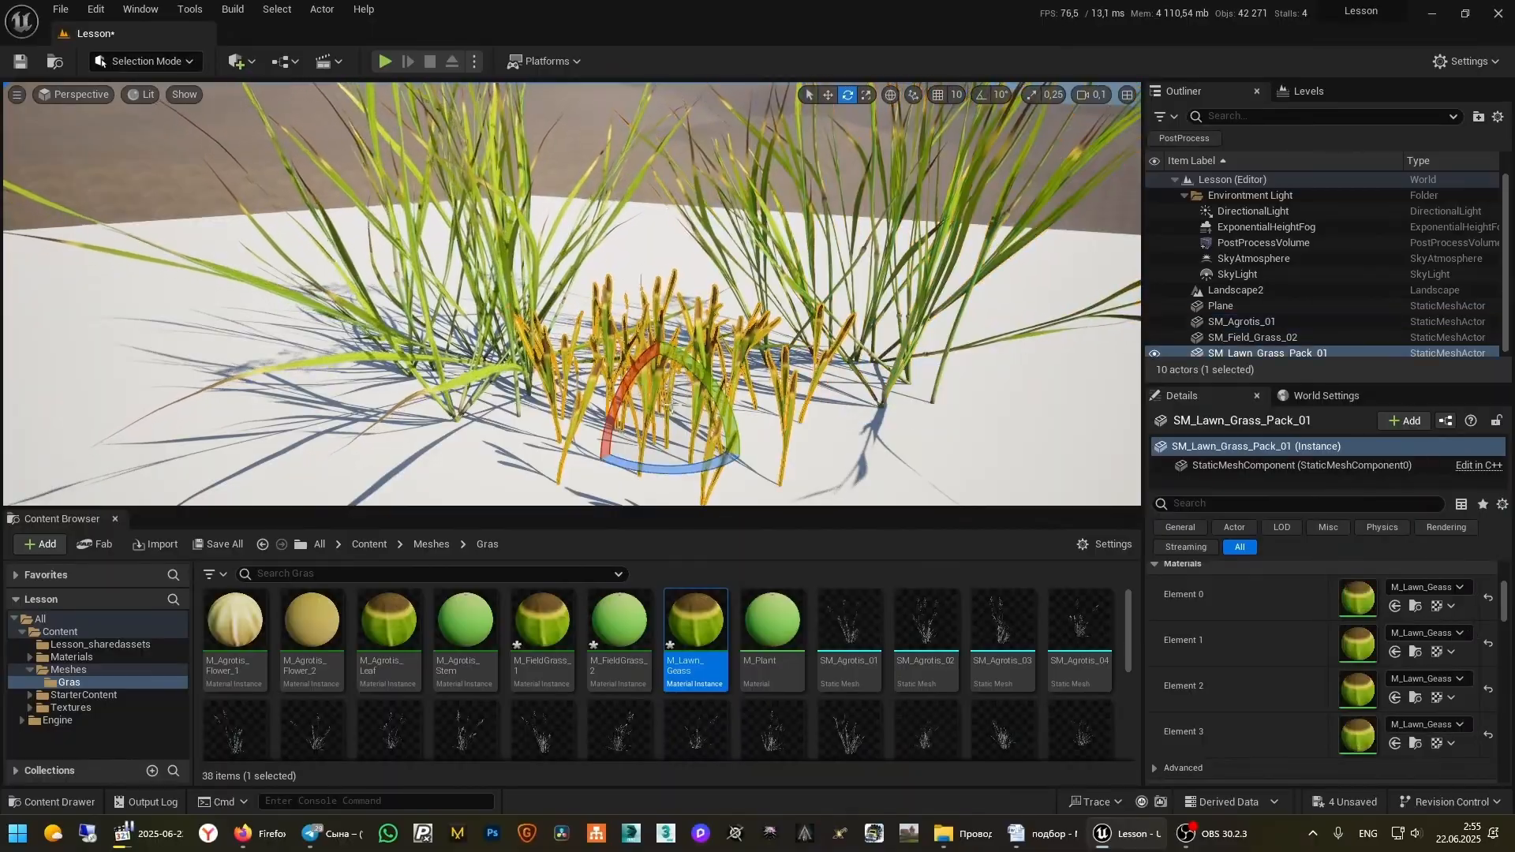
Enable the WindIntensity and WindSpeed overrides in M_Lawn_Geass and set WindIntensity to 0.1
double_click(694, 625)
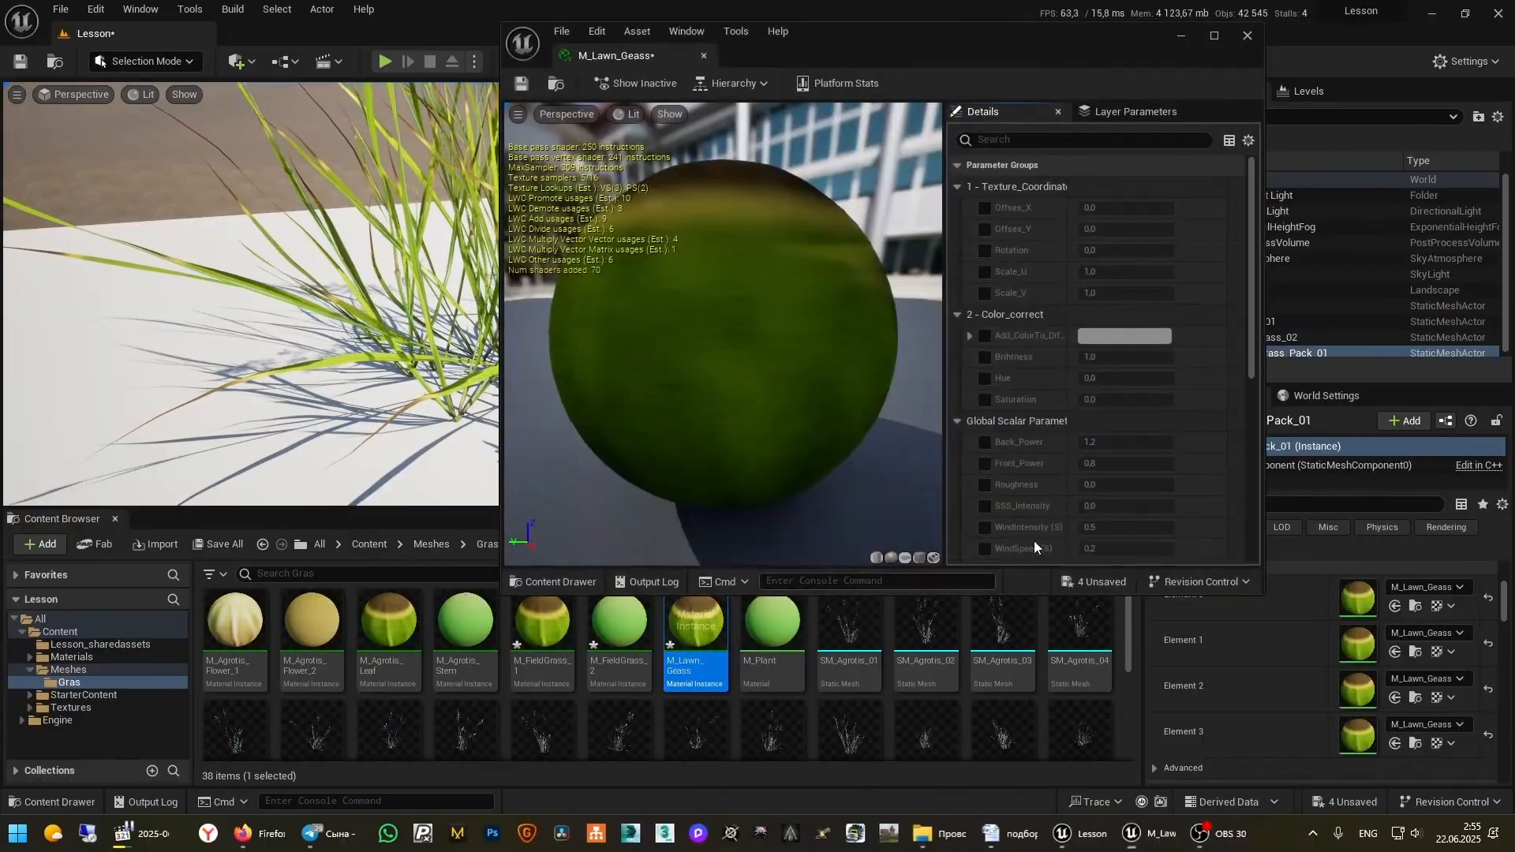
scroll(1179, 386, "down", 3)
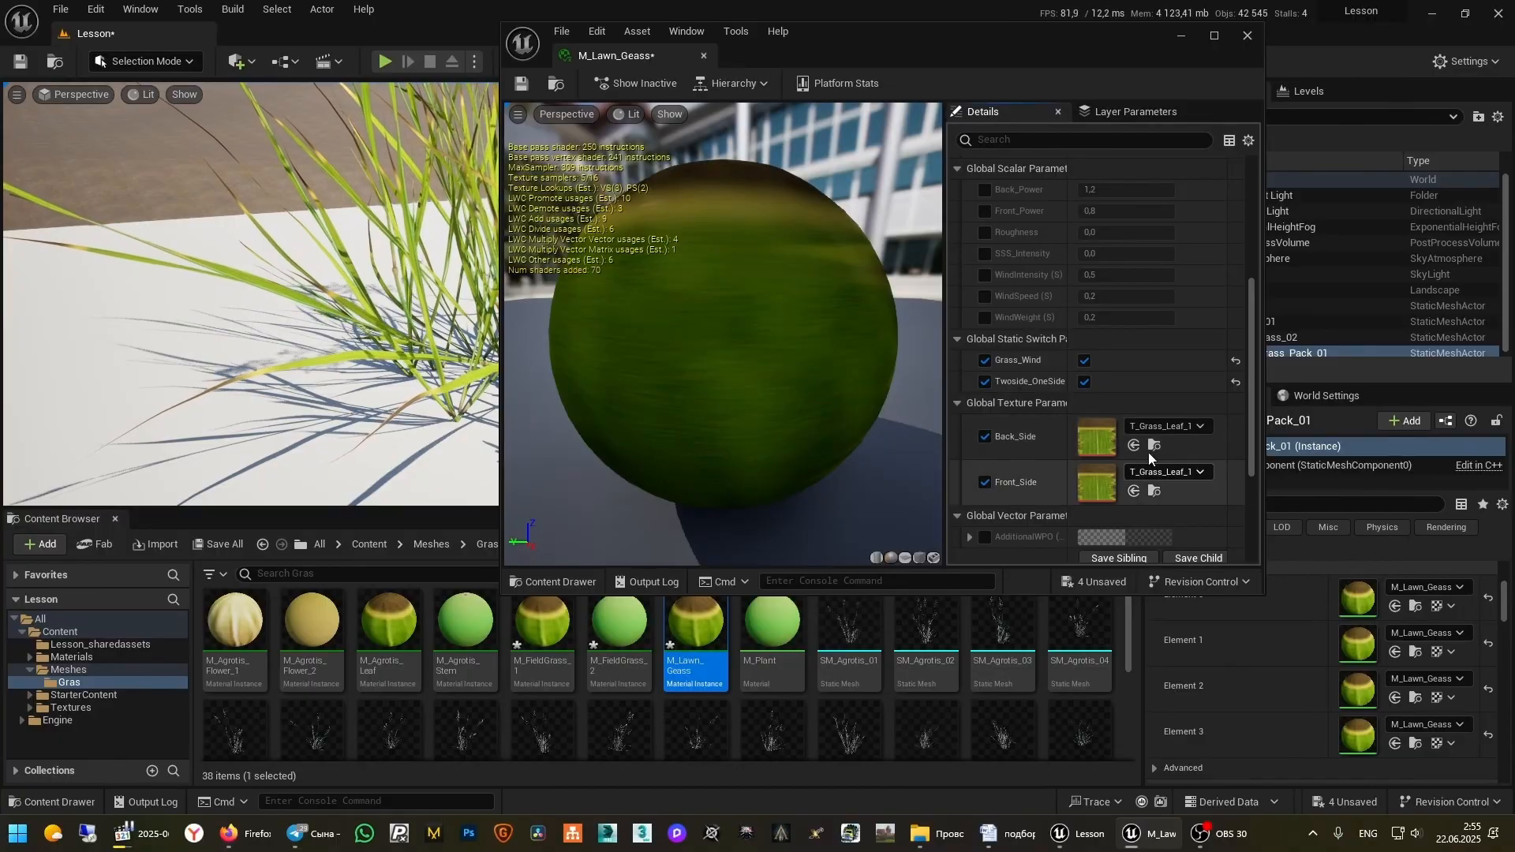
scroll(1073, 381, "up", 2)
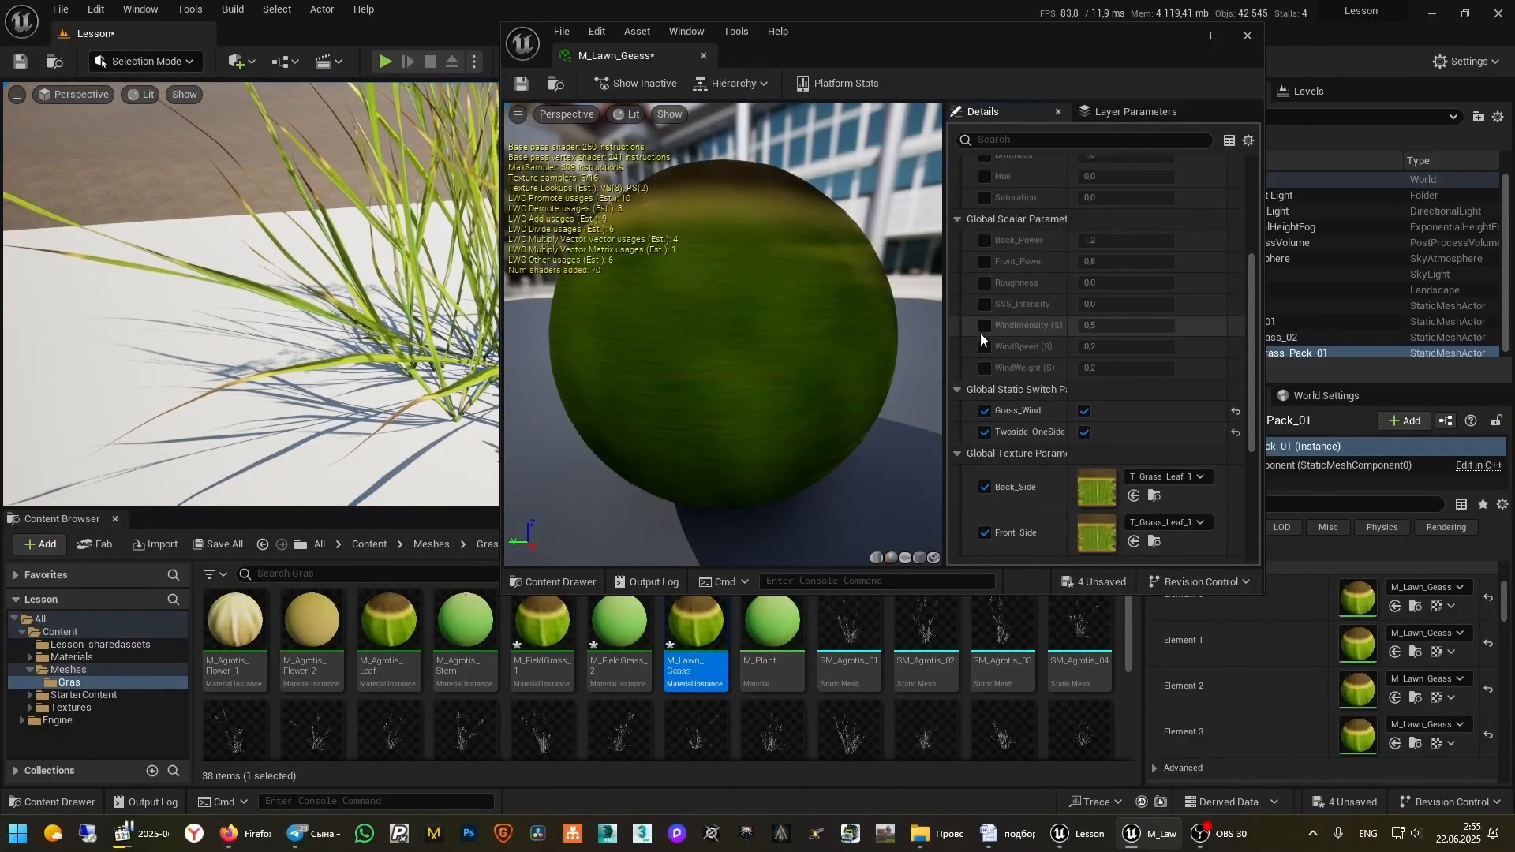
left_click(984, 325)
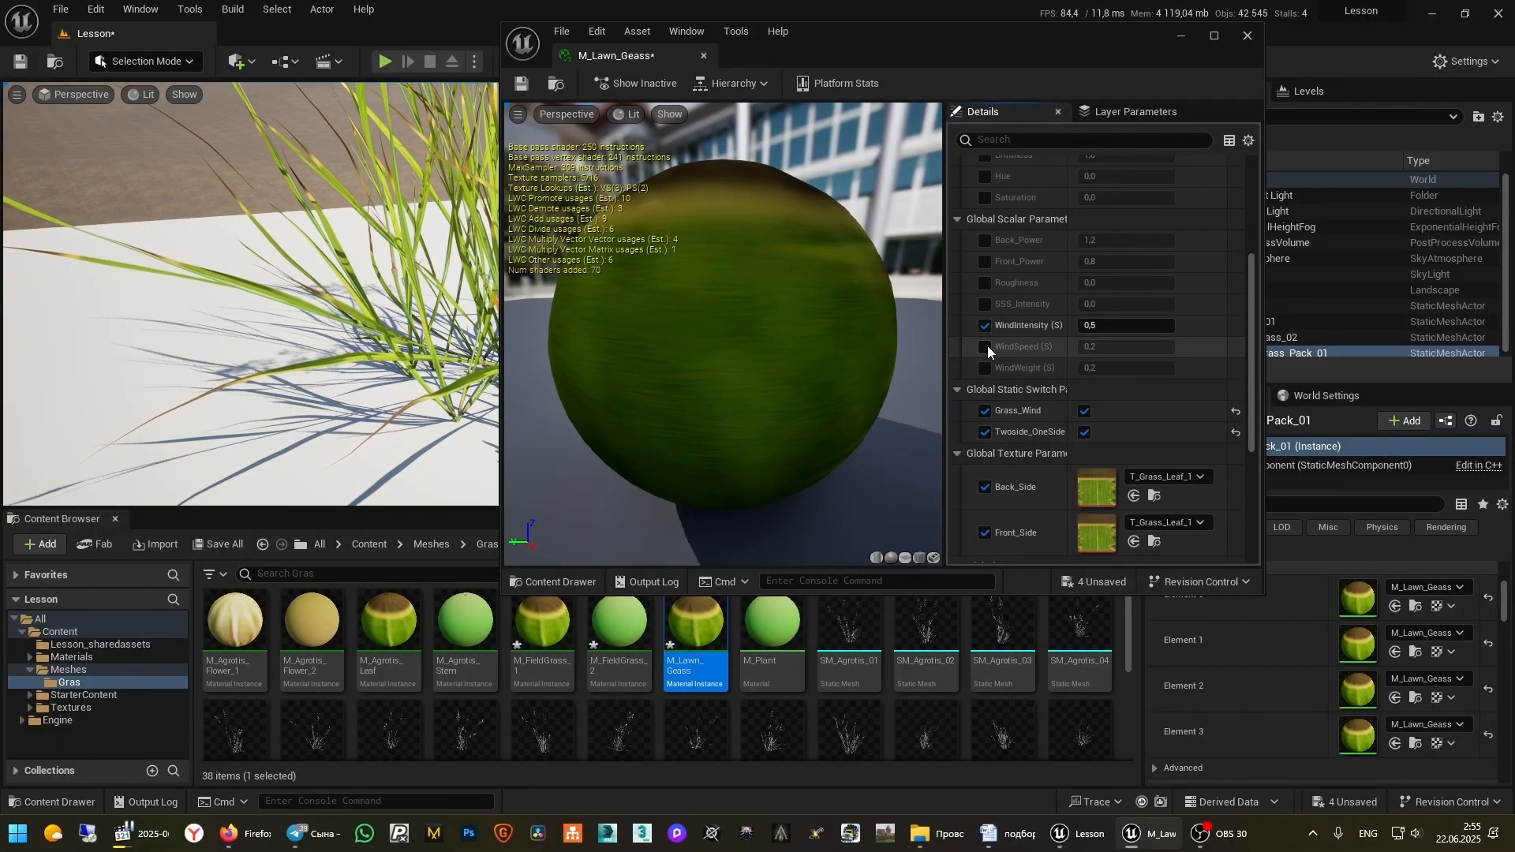
left_click(985, 348)
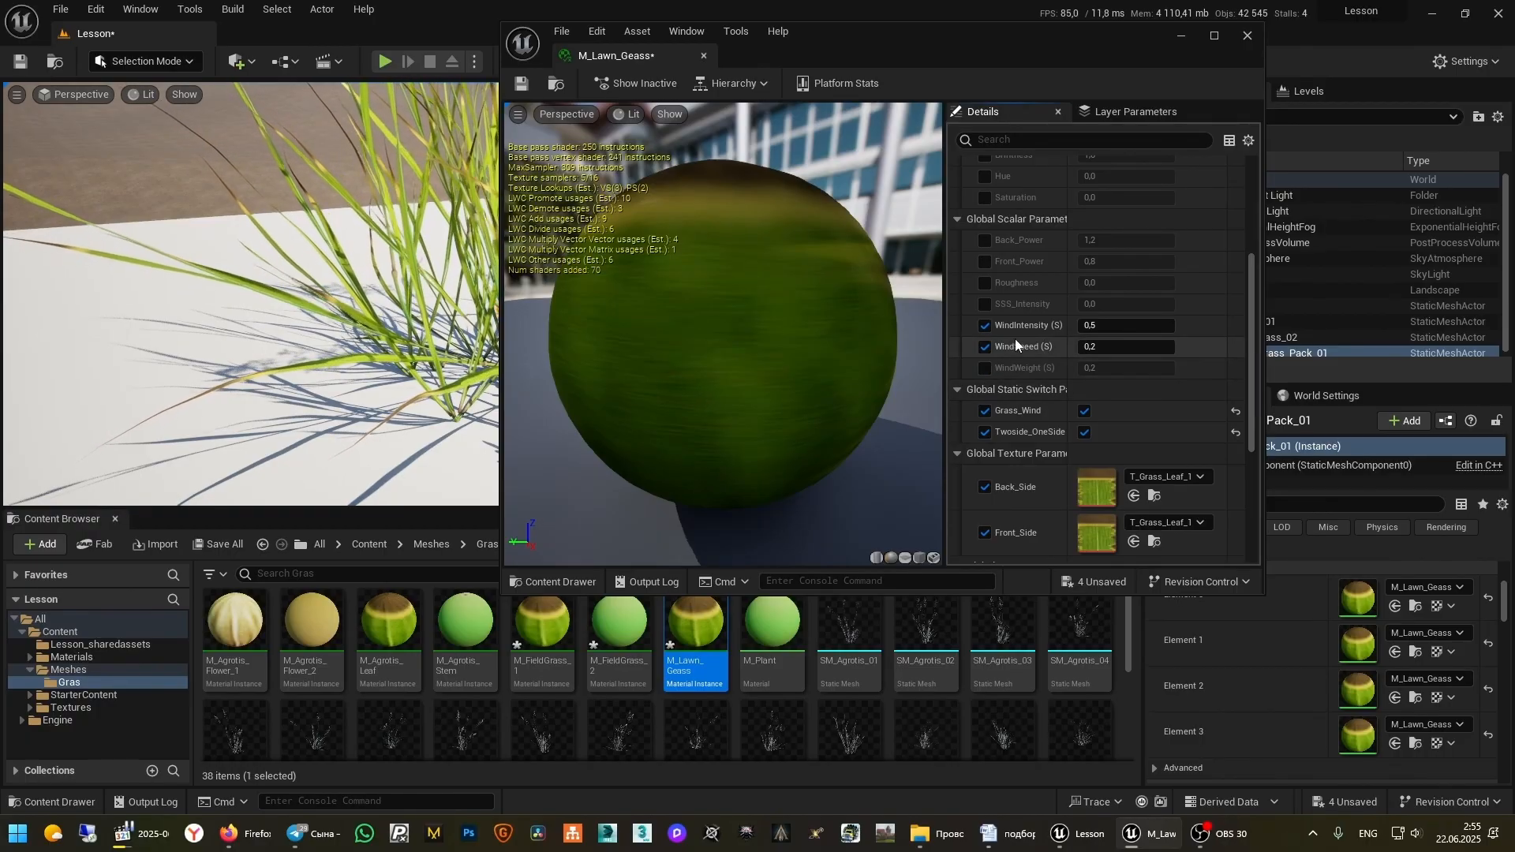
left_click_drag(992, 60, 1309, 105)
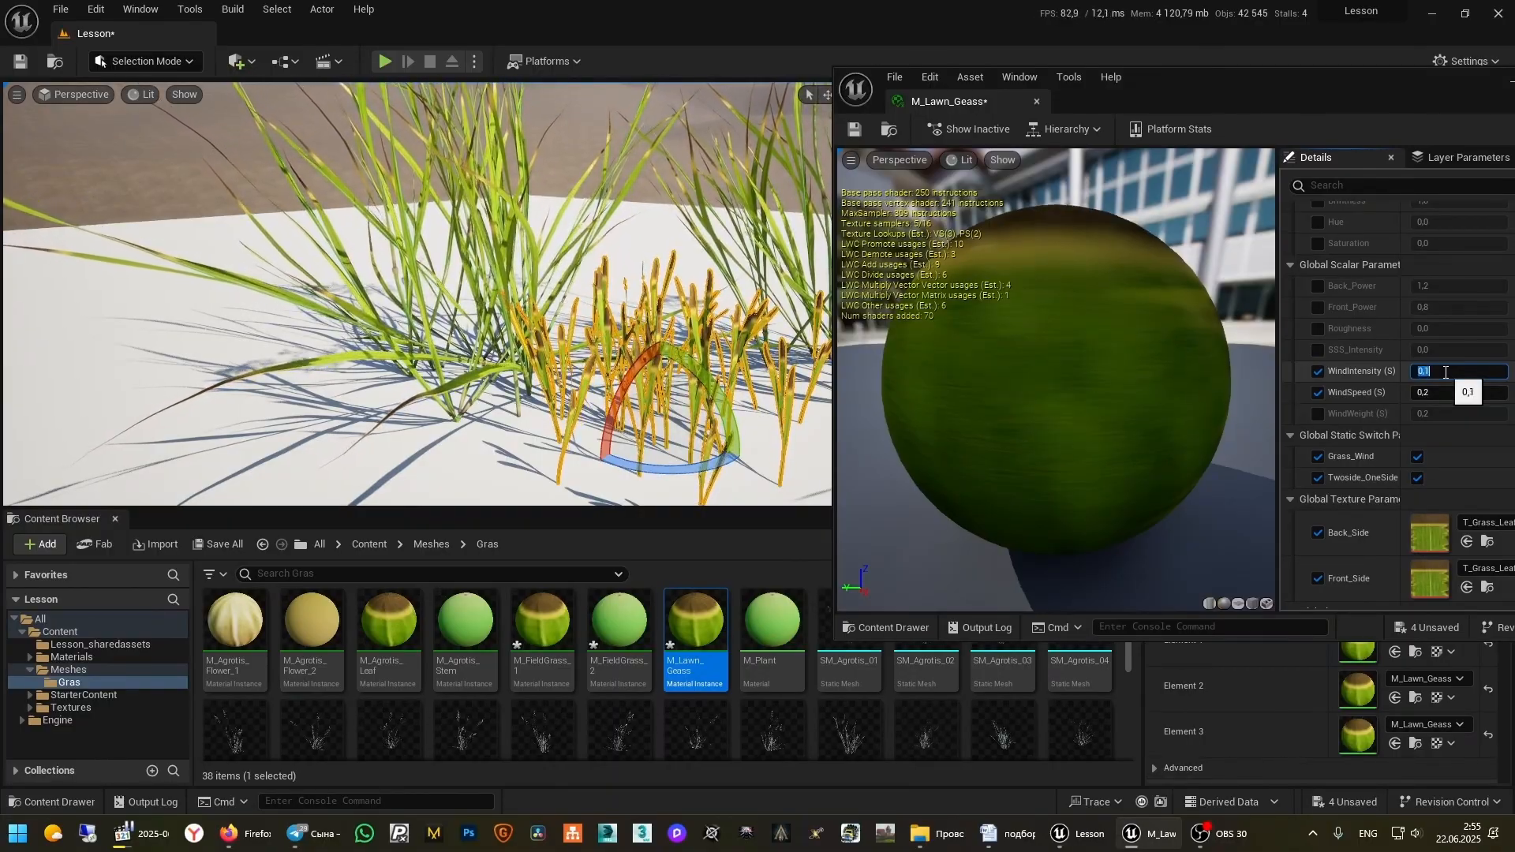
Switch Grass_Wind off in M_Lawn_Geass, close its editor and deselect the lawn grass by selecting the ground plane
left_click(1419, 465)
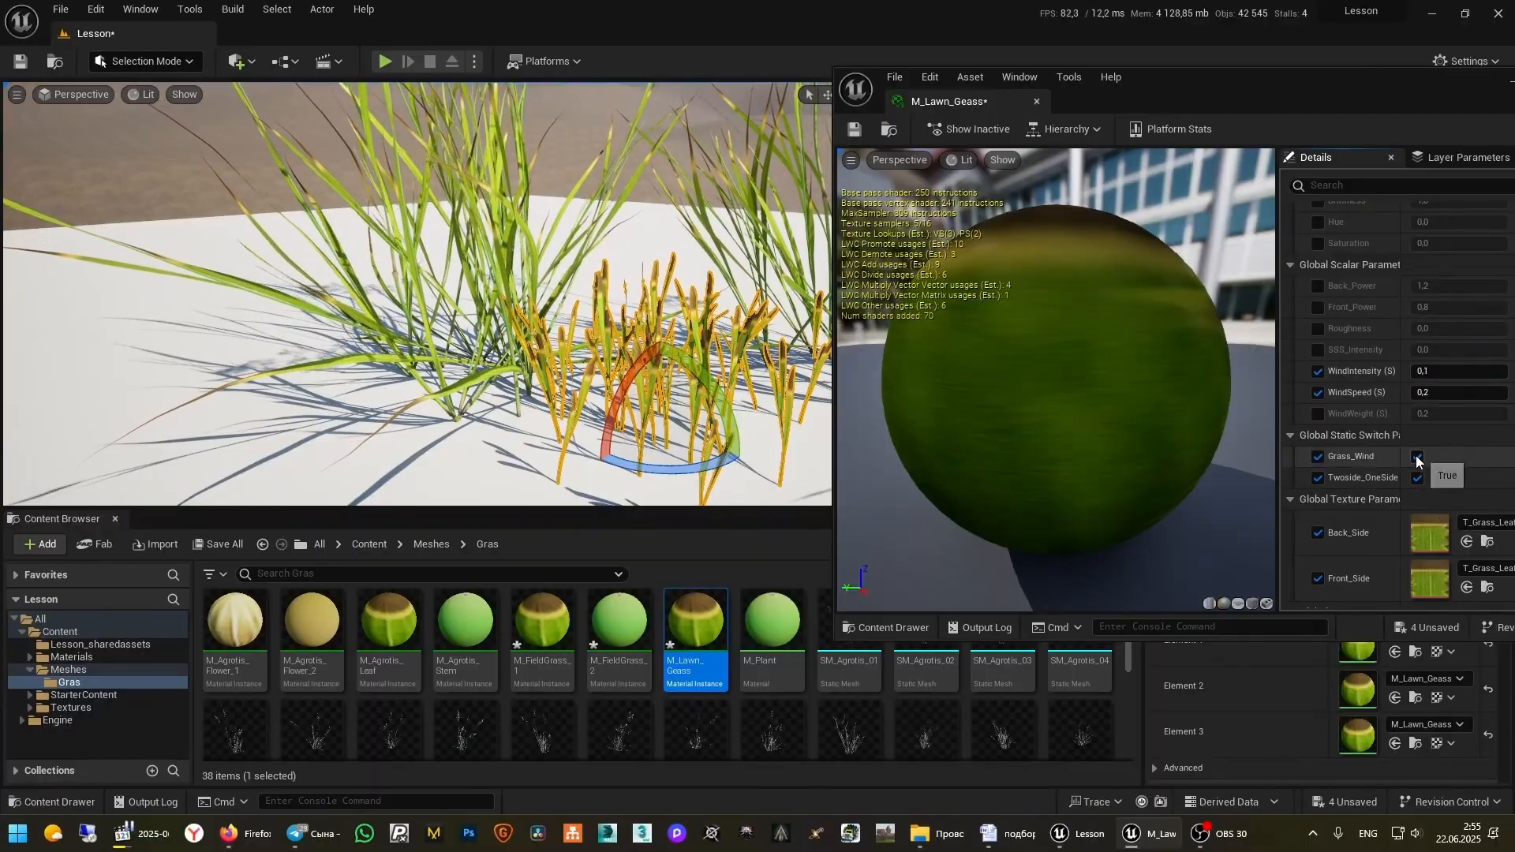
left_click_drag(1358, 116, 828, 116)
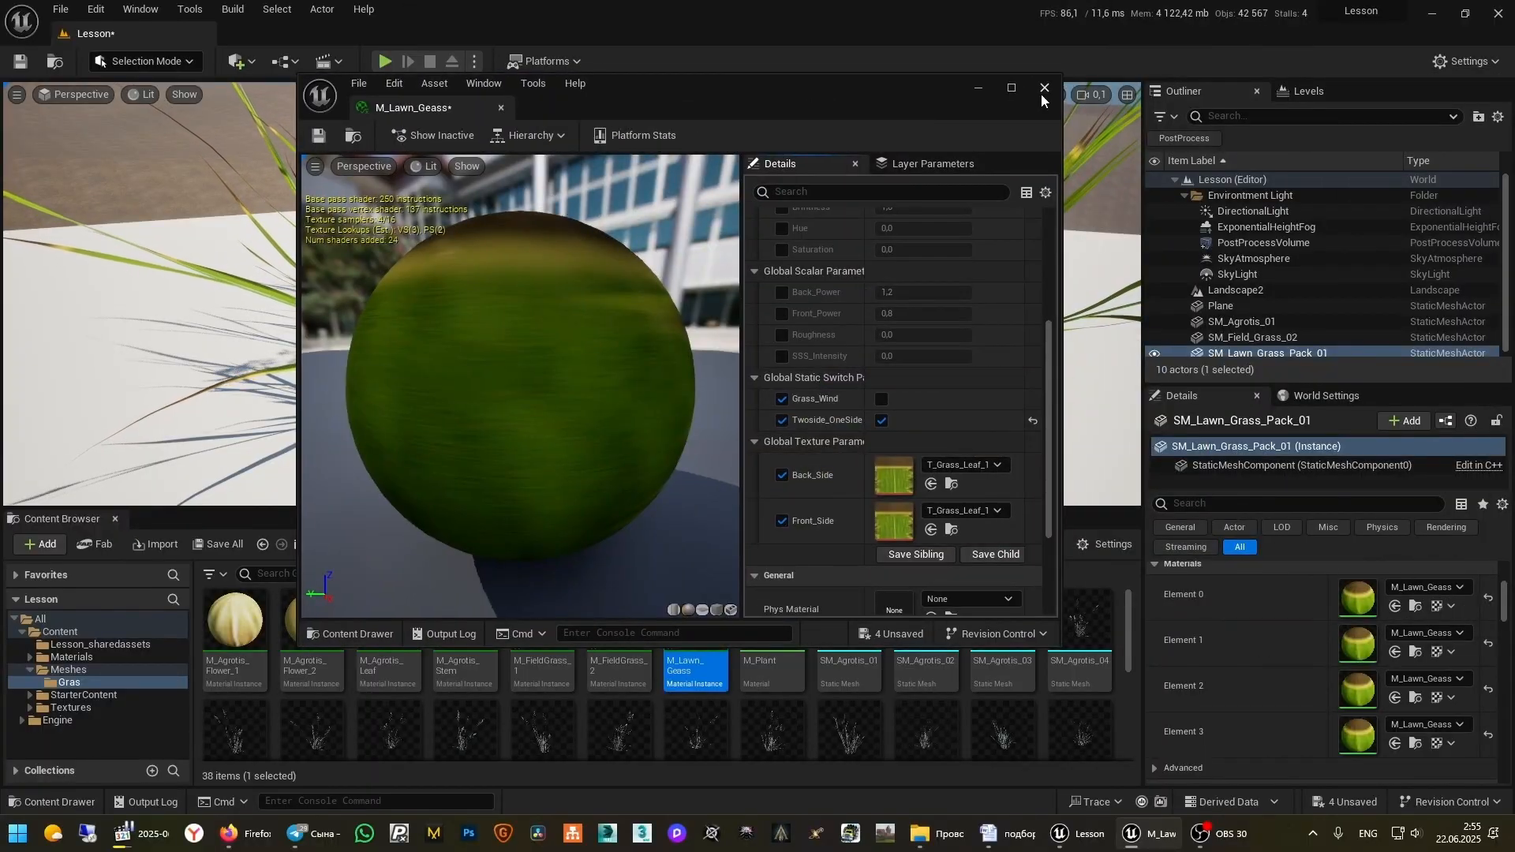
left_click(1042, 79)
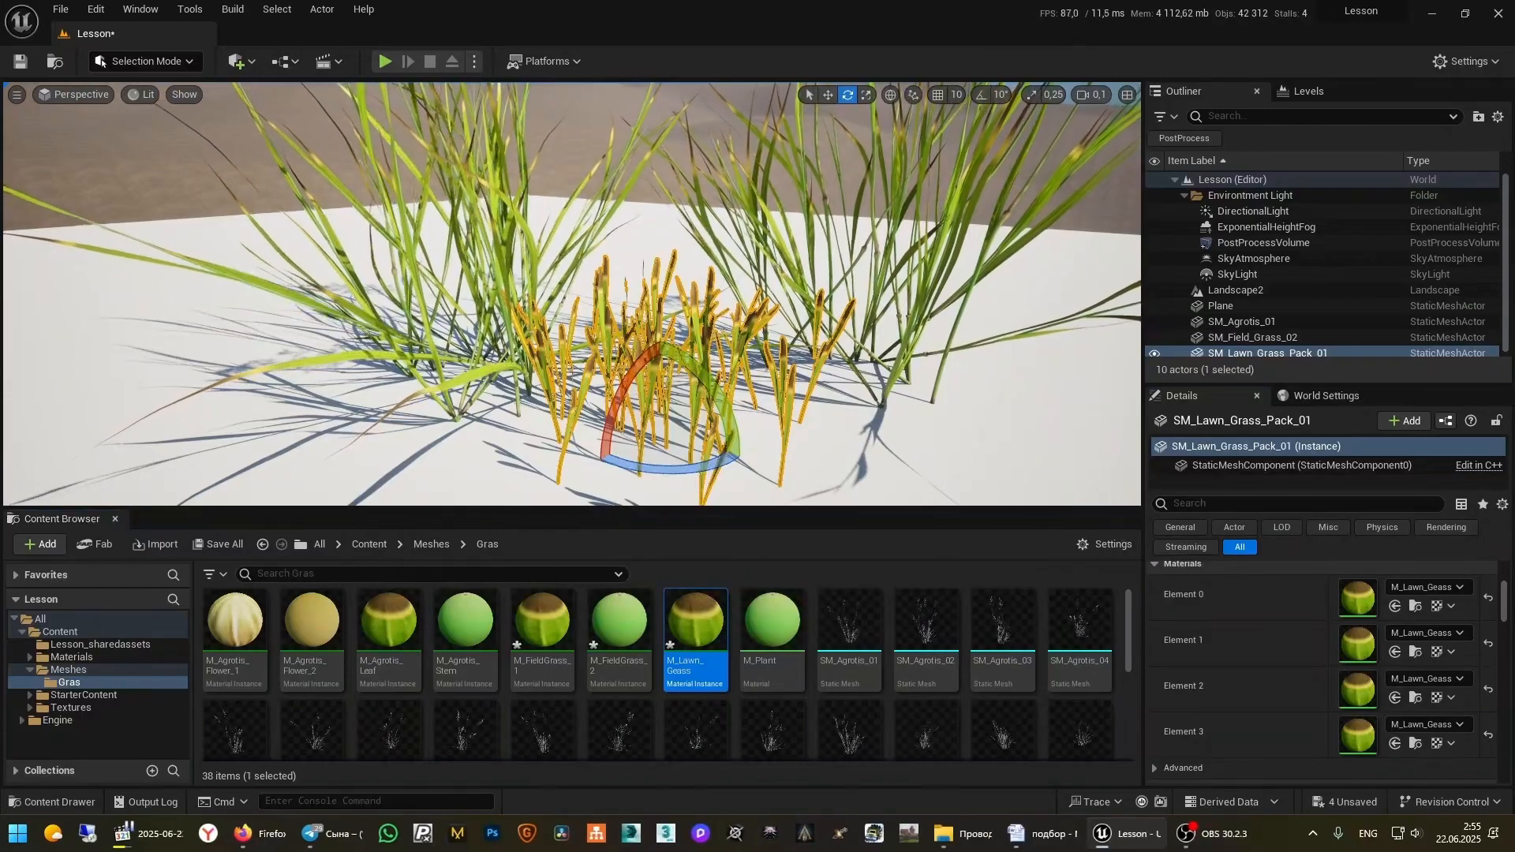
left_click(906, 433)
mouse_move(906, 434)
right_mouse_down()
mouse_move(927, 410)
mouse_move(899, 446)
right_mouse_up()
key("s")
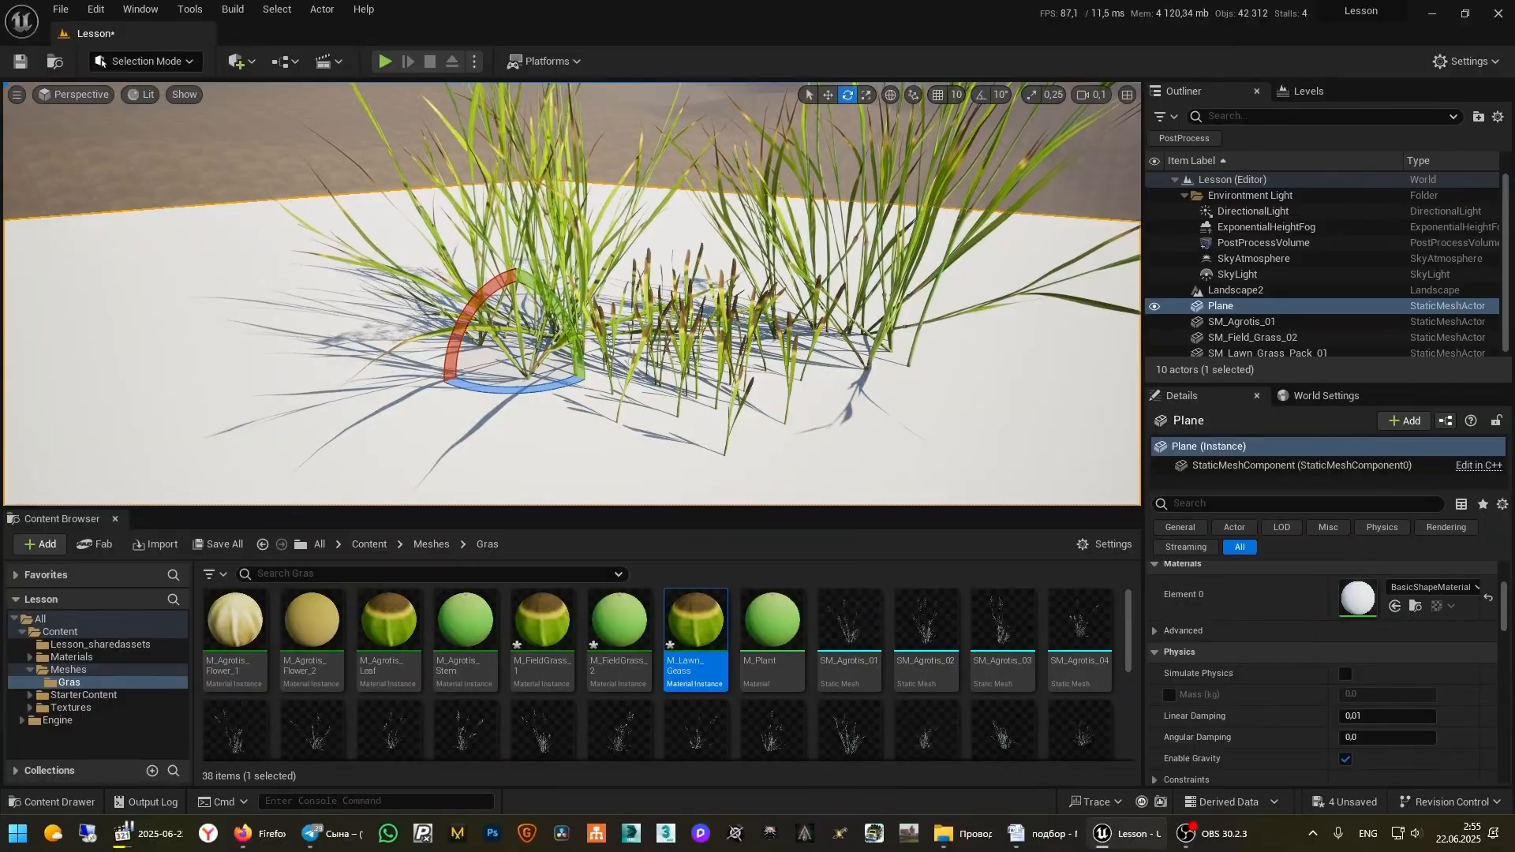
mouse_move(790, 355)
right_mouse_down()
mouse_move(821, 332)
mouse_move(793, 327)
mouse_move(805, 314)
mouse_move(778, 340)
right_mouse_up()
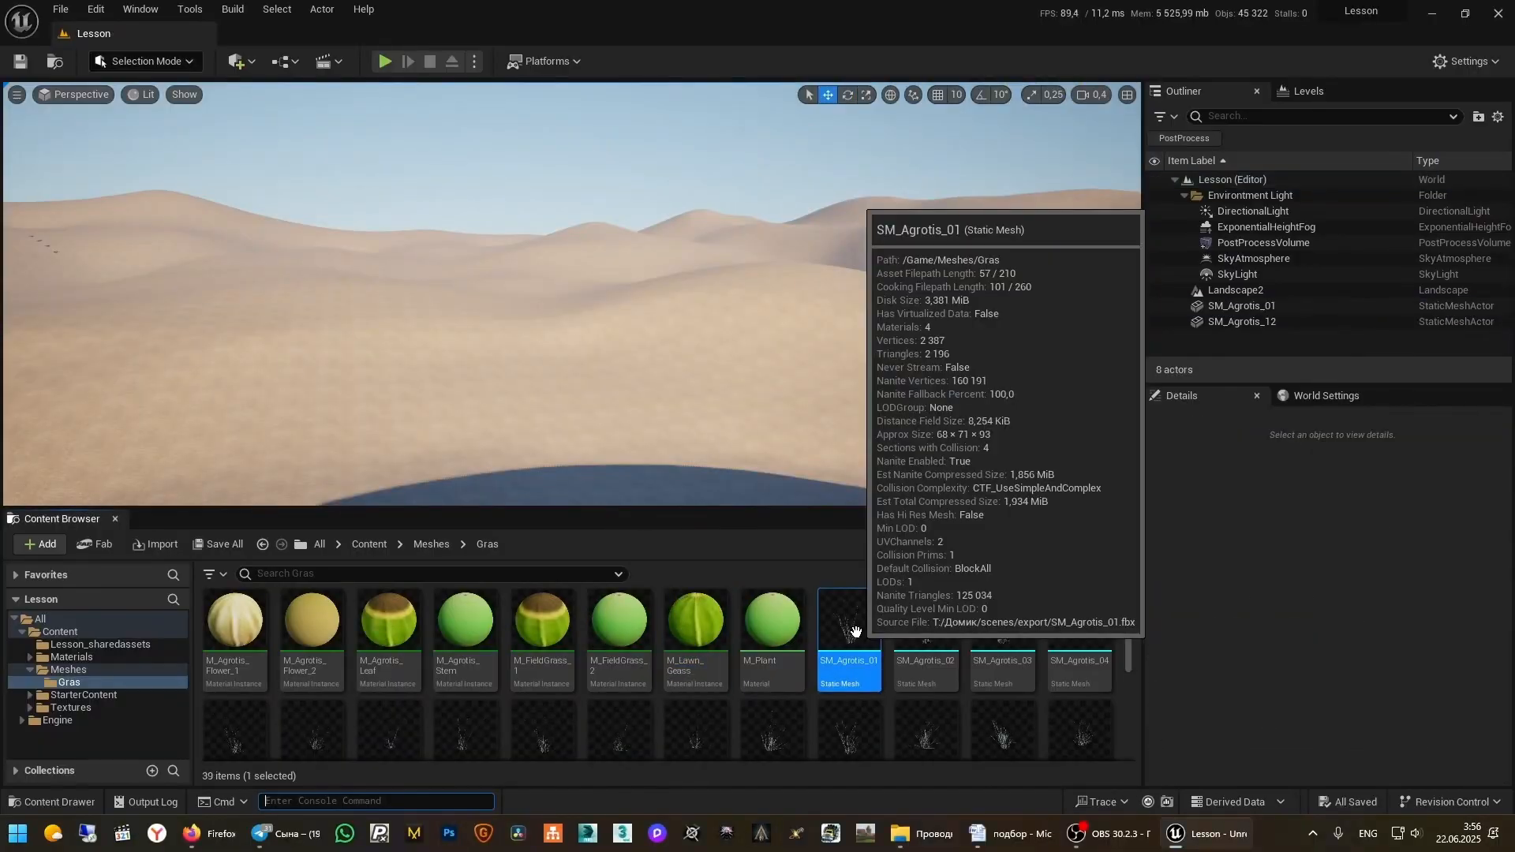
Assign M_Agrotis_Stem, M_Agrotis_Flower_2, M_Agrotis_Leaf and M_Agrotis_Flower_1 to Elements 0 to 3 of the SM_Agrotis_01 static mesh, then save and close it
double_click(844, 626)
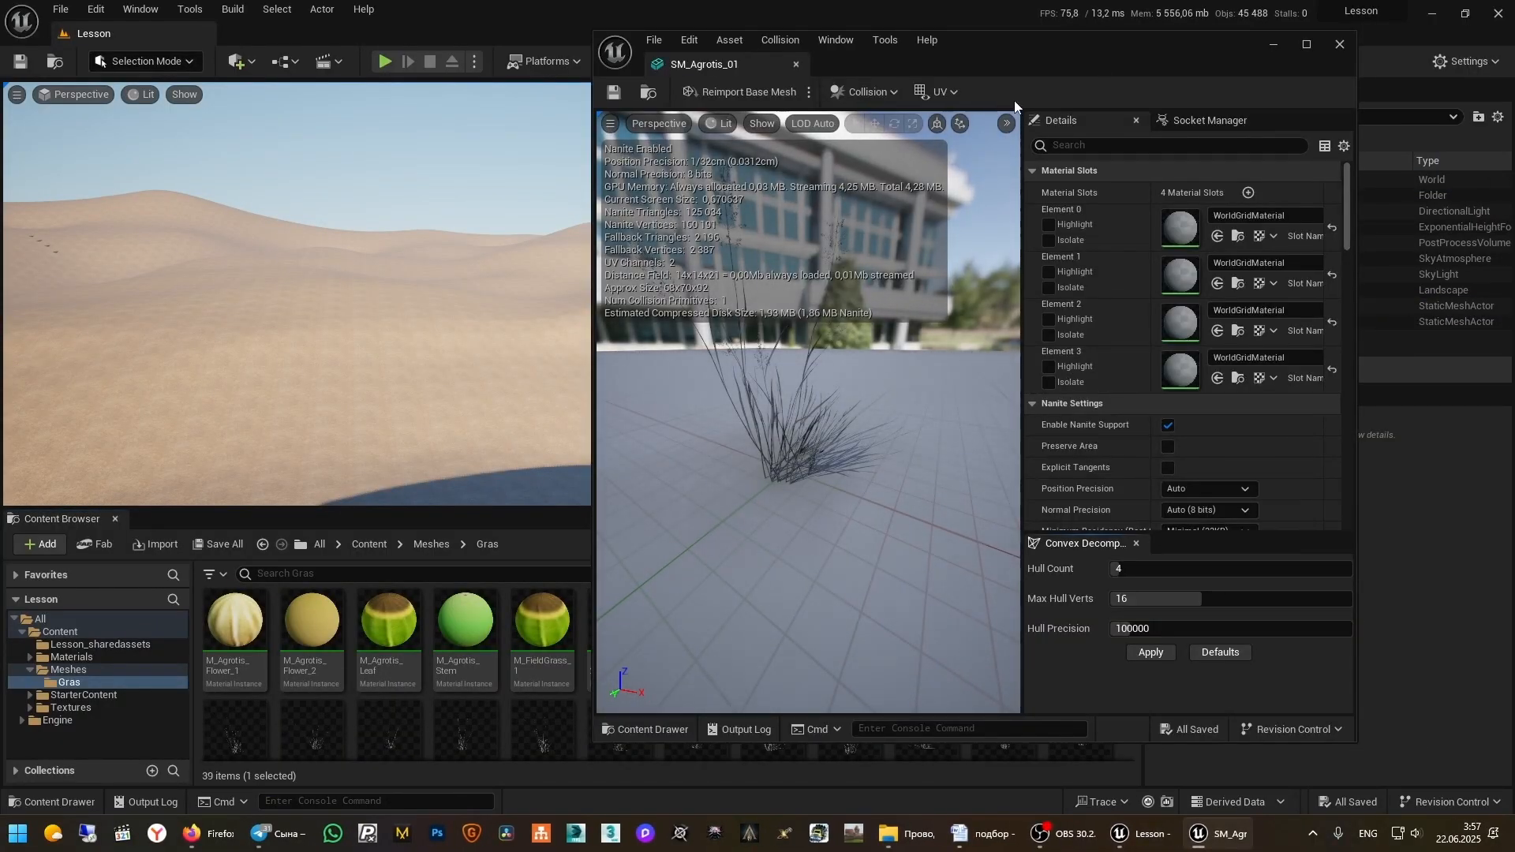
left_click_drag(267, 625, 1184, 369)
left_click_drag(389, 623, 1184, 315)
left_click(312, 624)
left_click_drag(311, 624, 1180, 277)
left_click_drag(473, 638, 1180, 229)
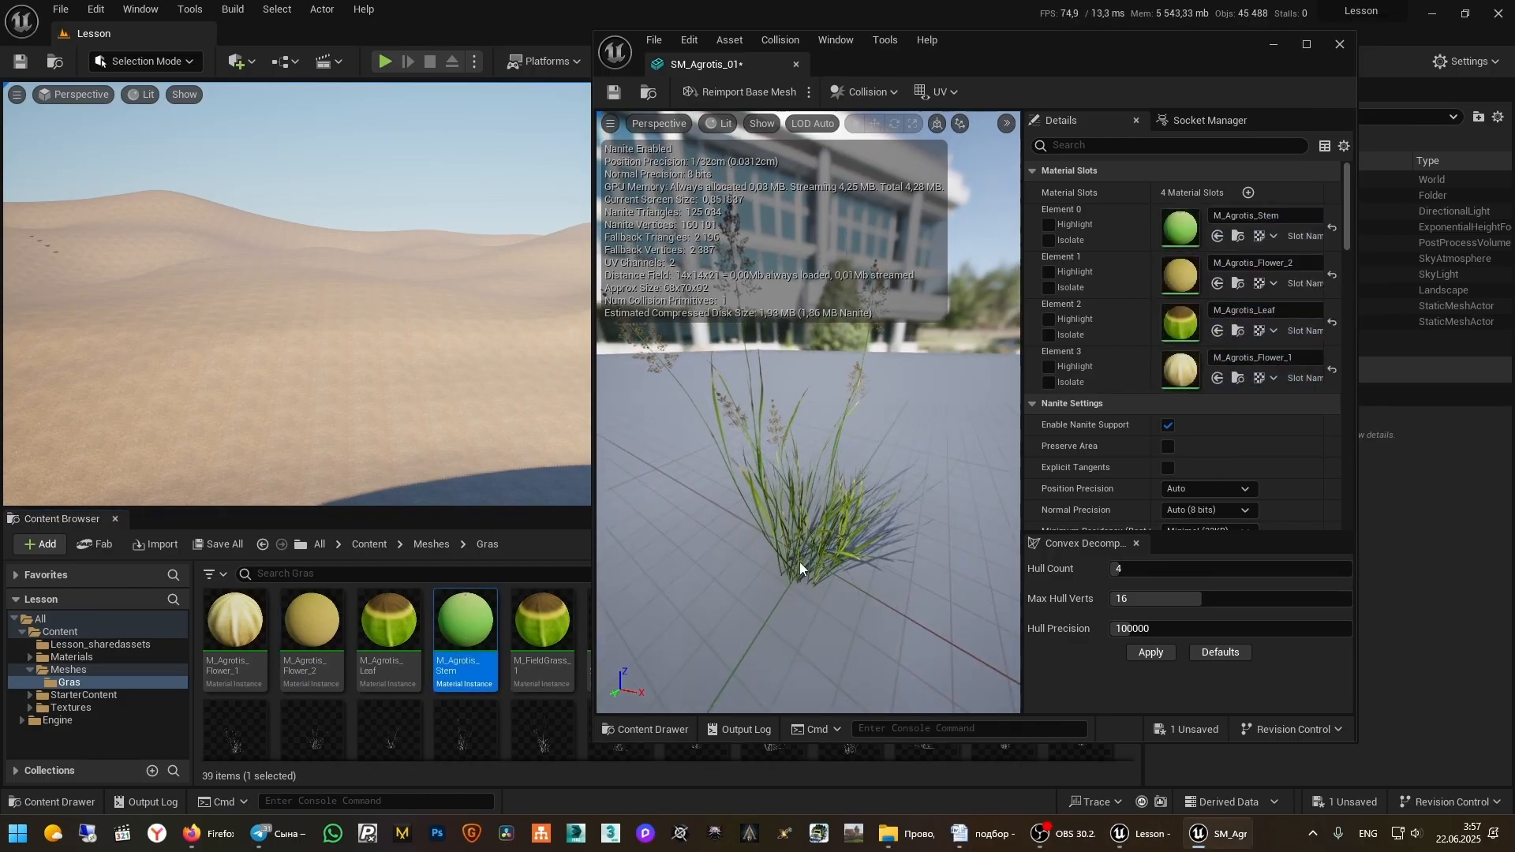
scroll(799, 562, "up", 3)
left_click_drag(840, 196, 746, 199)
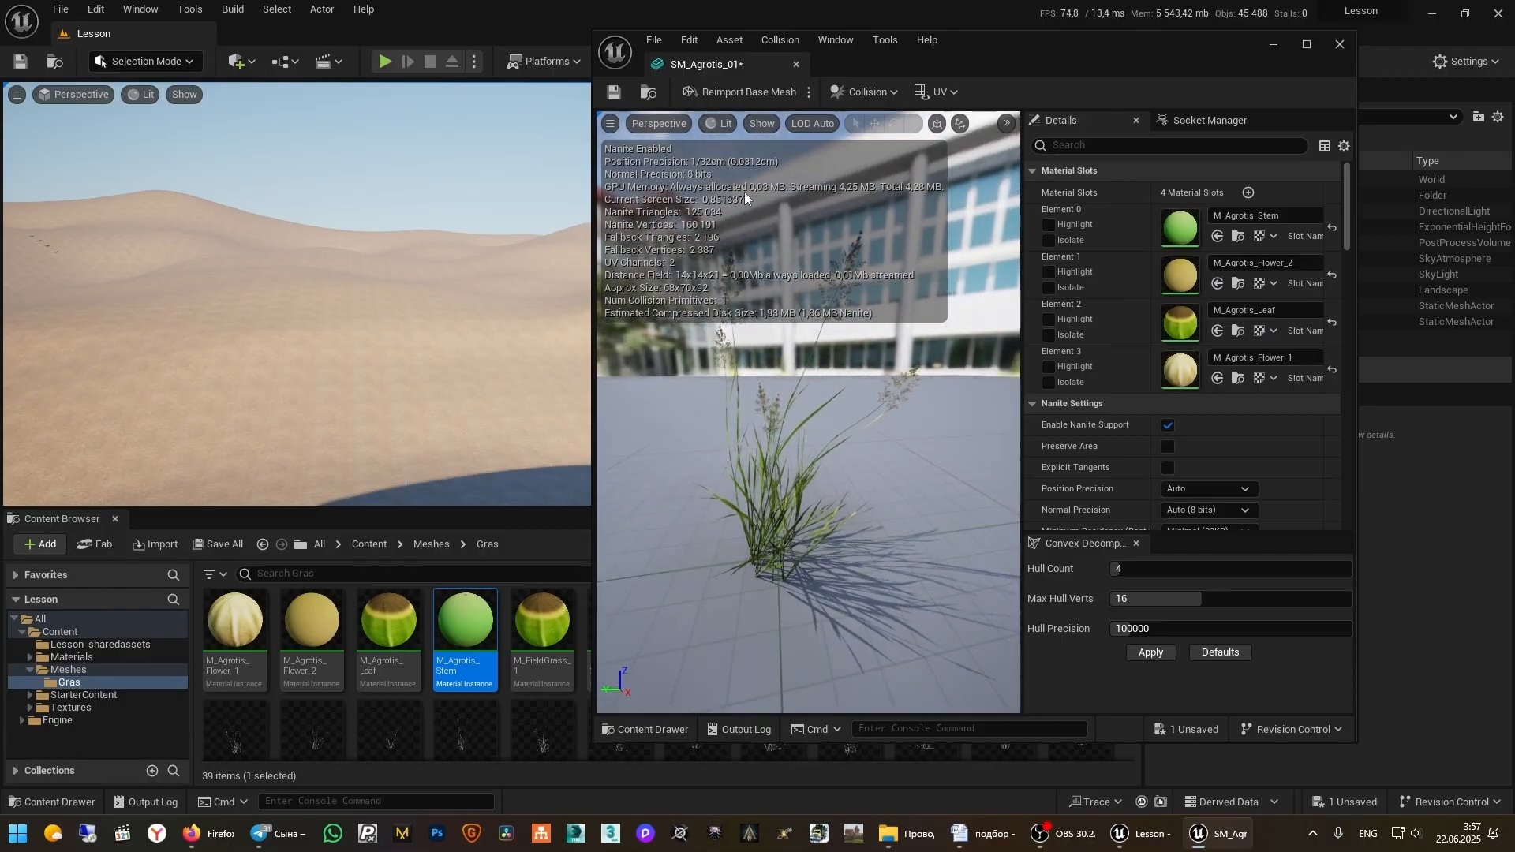
left_click(615, 93)
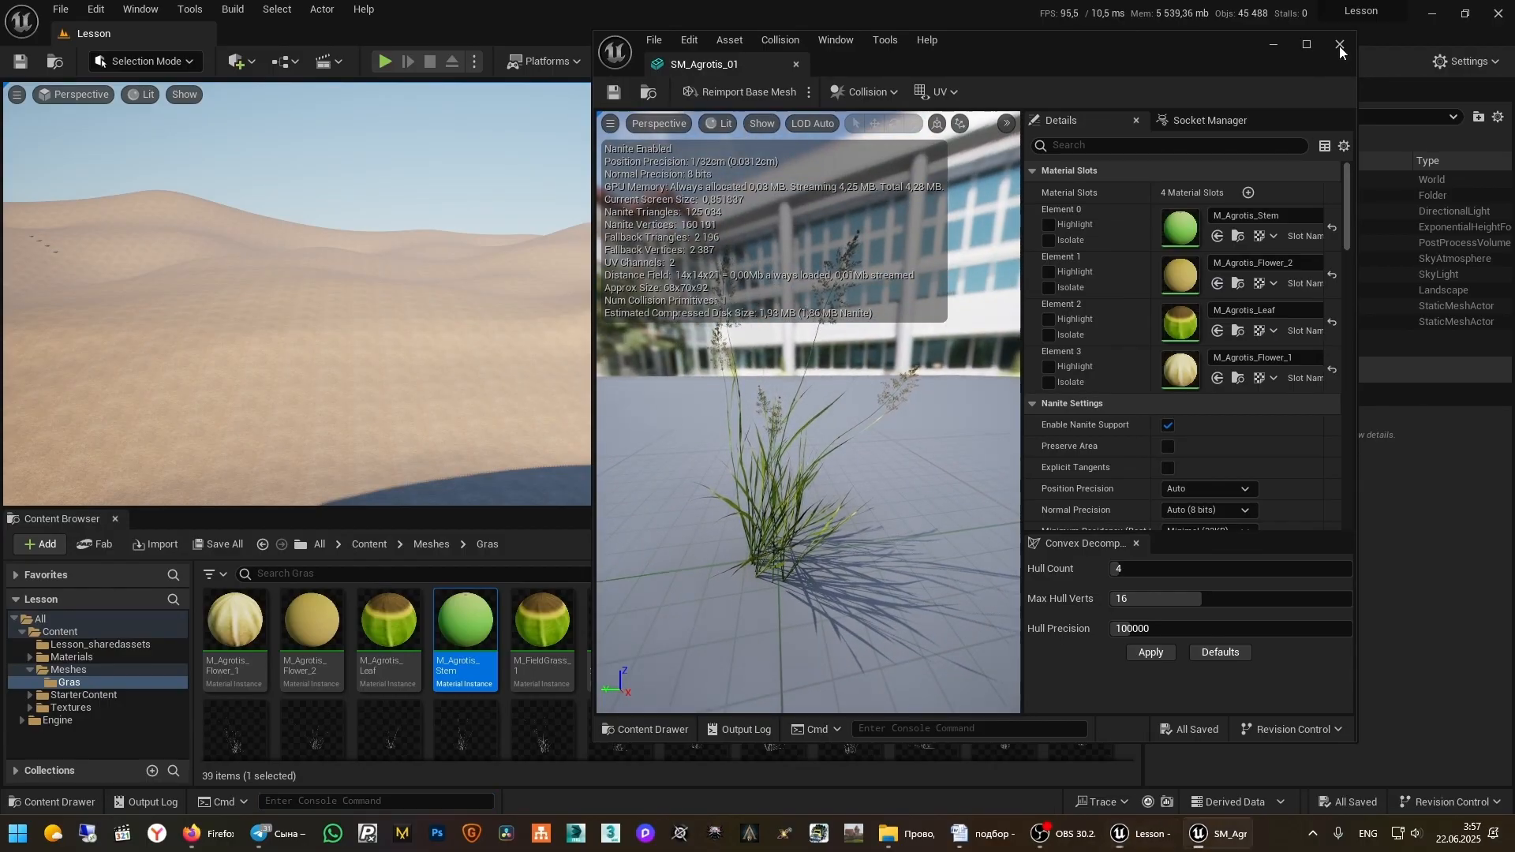
left_click(1339, 45)
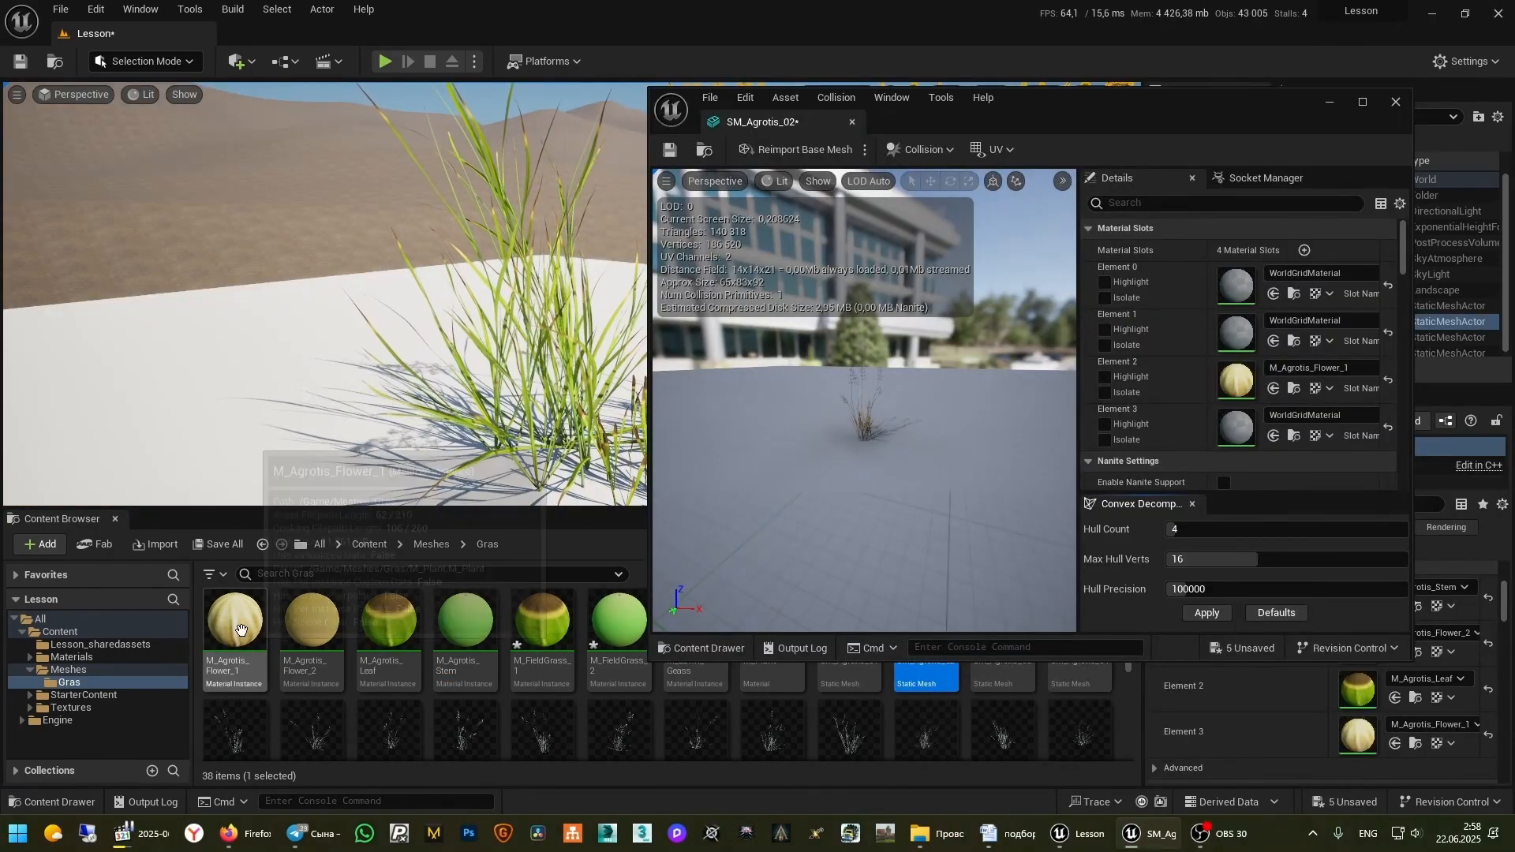
Fill Elements 0 to 3 of SM_Agrotis_02 with M_Agrotis_Stem, M_Agrotis_Flower_2, M_Agrotis_Leaf and M_Agrotis_Flower_1, then save and close the mesh
left_click_drag(389, 624, 1233, 382)
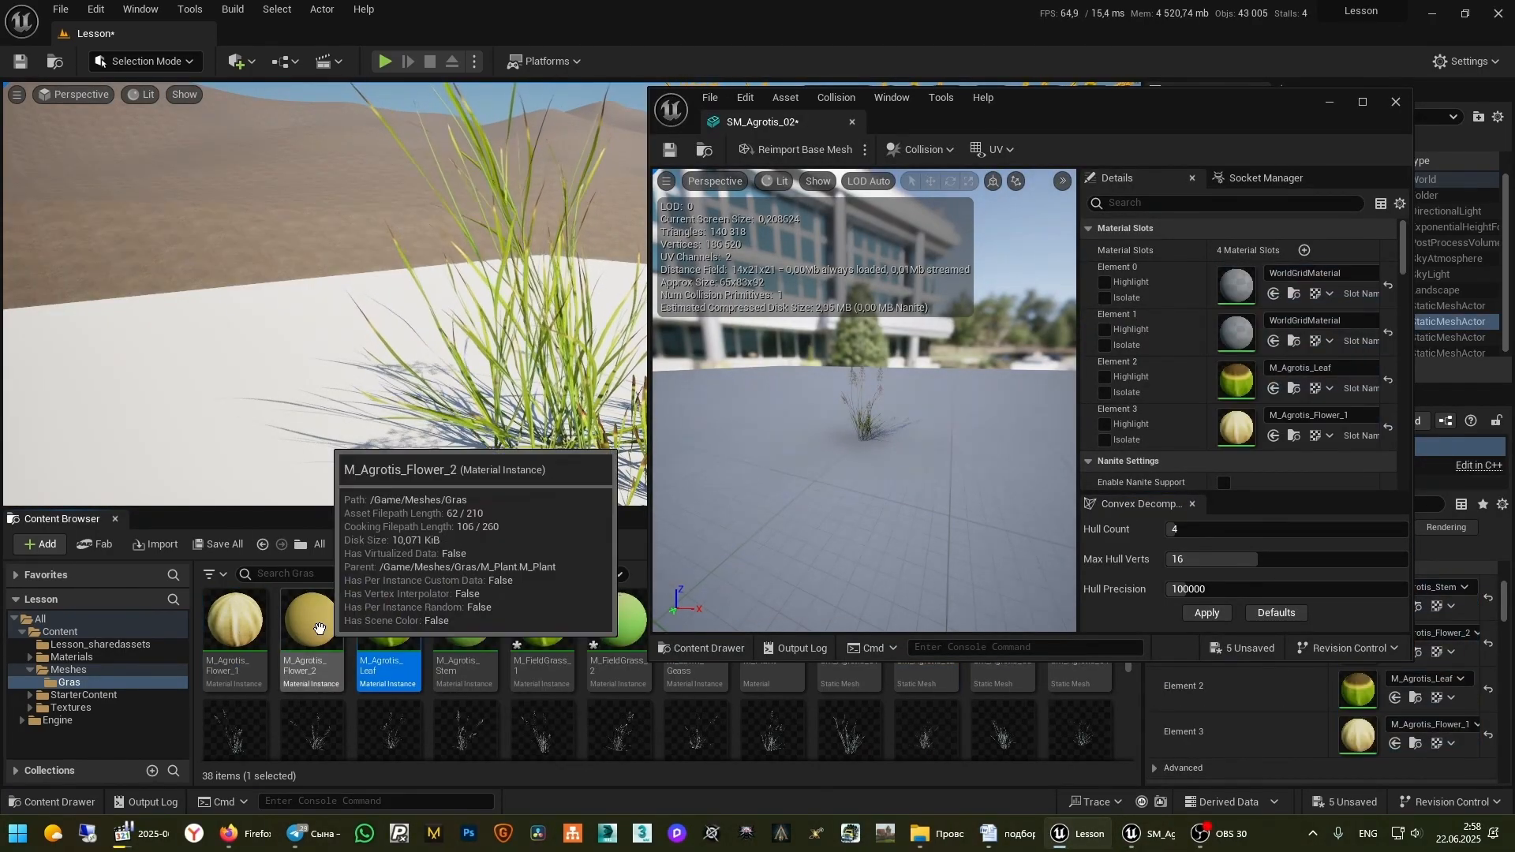
left_click_drag(322, 630, 1234, 335)
left_click_drag(465, 628, 1234, 287)
left_click(670, 150)
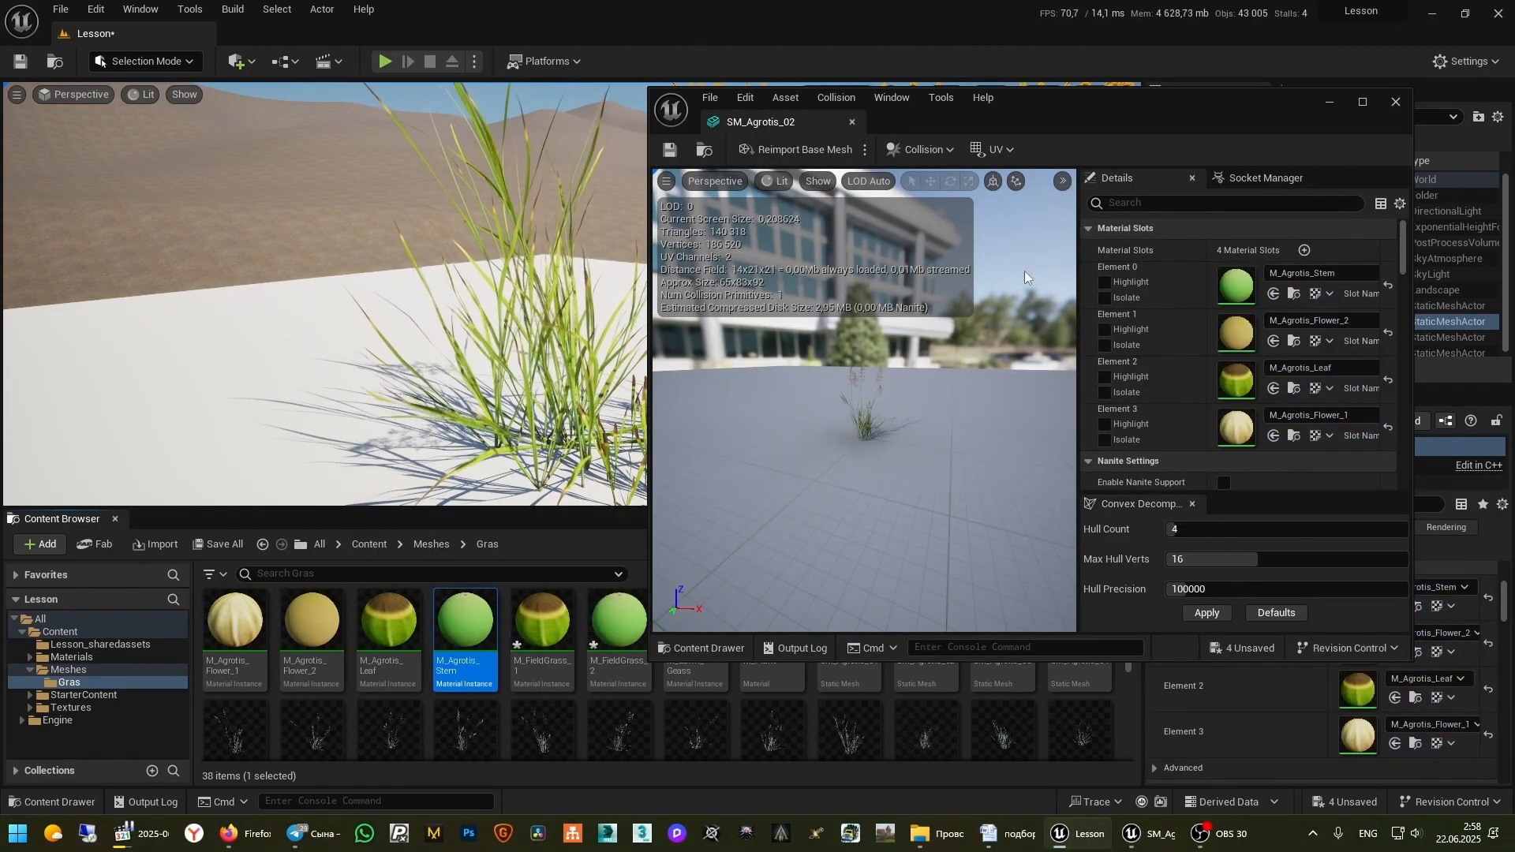
left_click(1396, 102)
Open SM_Agrotis_03, assign M_Agrotis_Stem, M_Agrotis_Flower_2, M_Agrotis_Leaf and M_Agrotis_Flower_1 to Elements 0 to 3, then save and close it
double_click(986, 614)
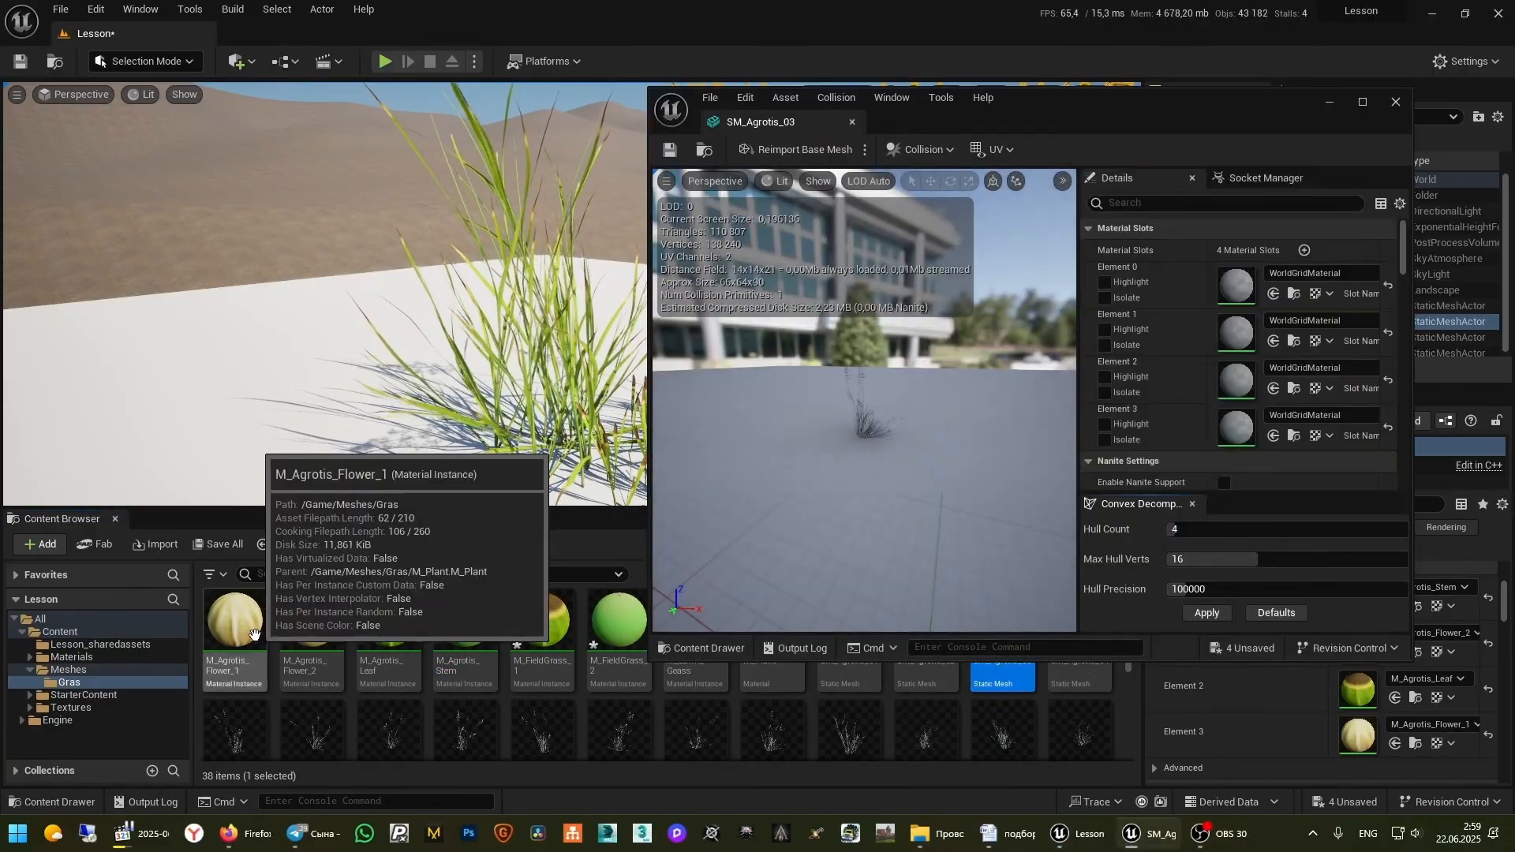
left_click_drag(236, 624, 1234, 429)
left_click_drag(389, 624, 1235, 382)
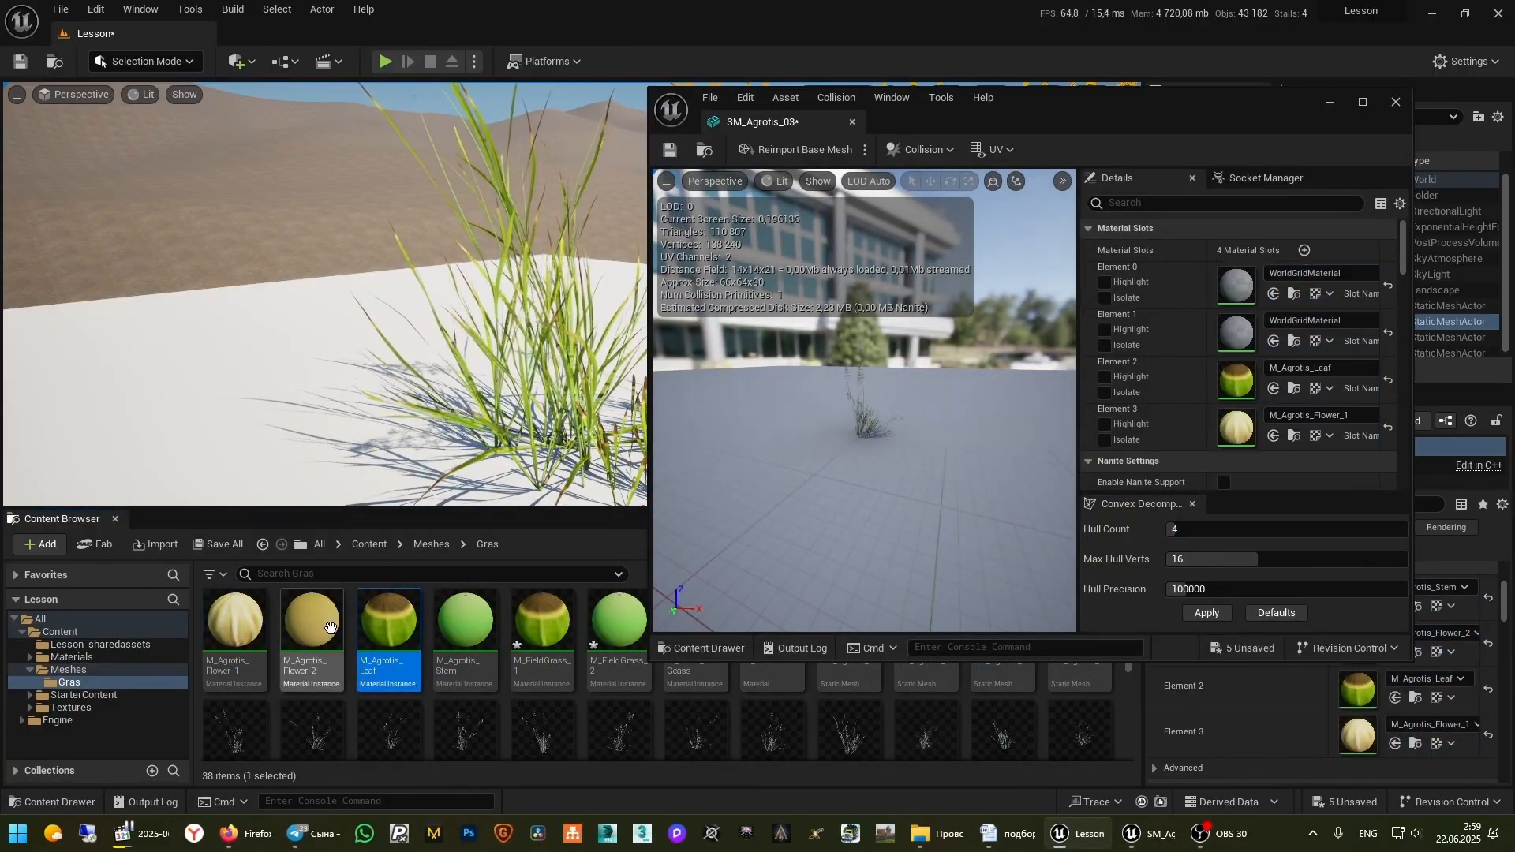
left_click_drag(311, 623, 1235, 334)
left_click_drag(466, 623, 1235, 288)
left_click(670, 150)
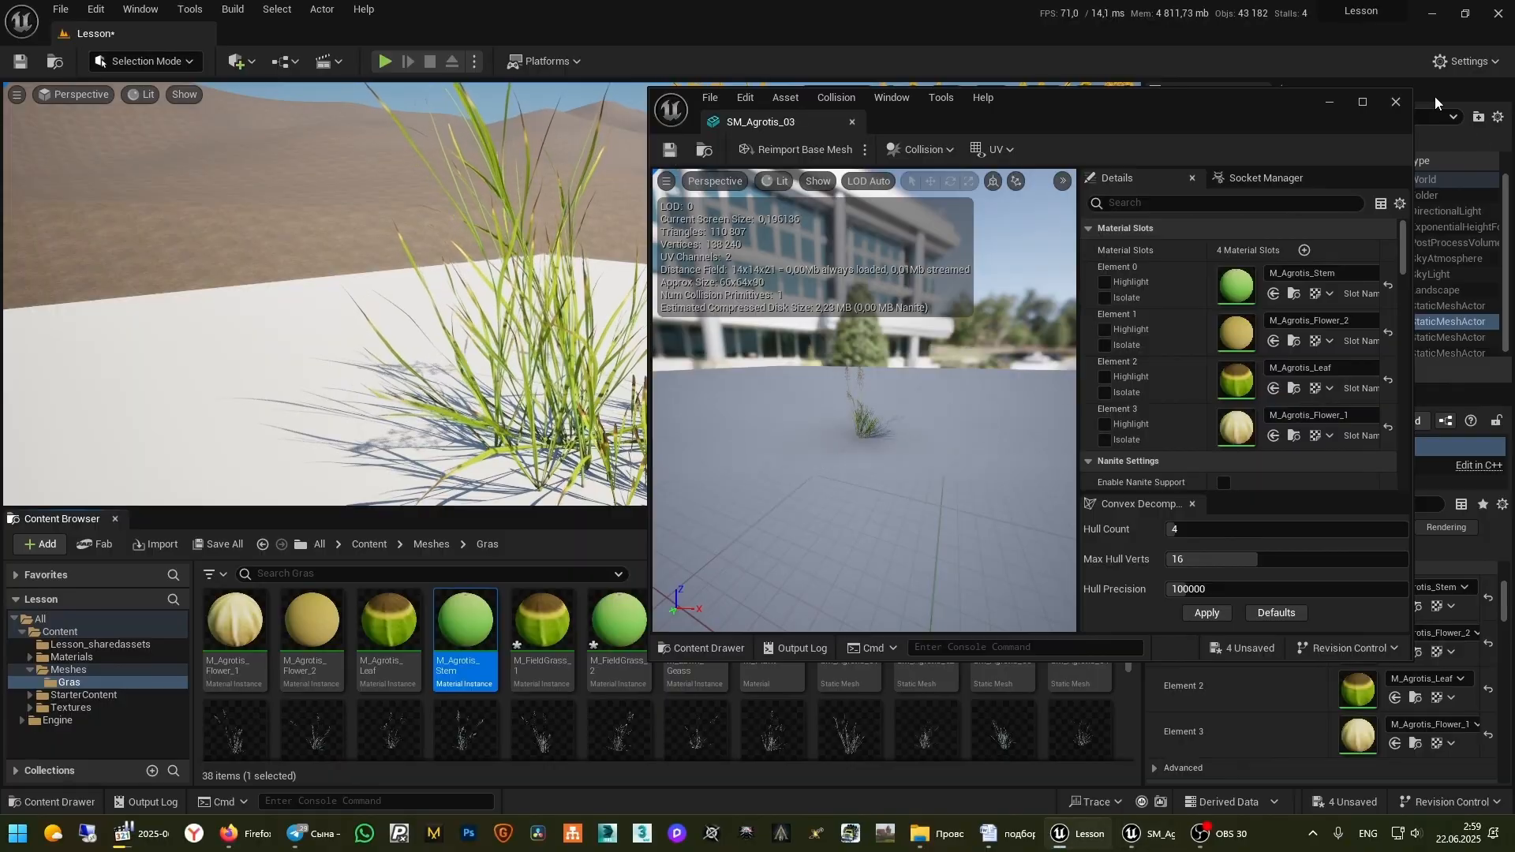
left_click(1396, 102)
Open SM_Agrotis_04, set Elements 0 to 3 to M_Agrotis_Stem, M_Agrotis_Flower_2, M_Agrotis_Leaf and M_Agrotis_Flower_1, then save and close it
double_click(1080, 631)
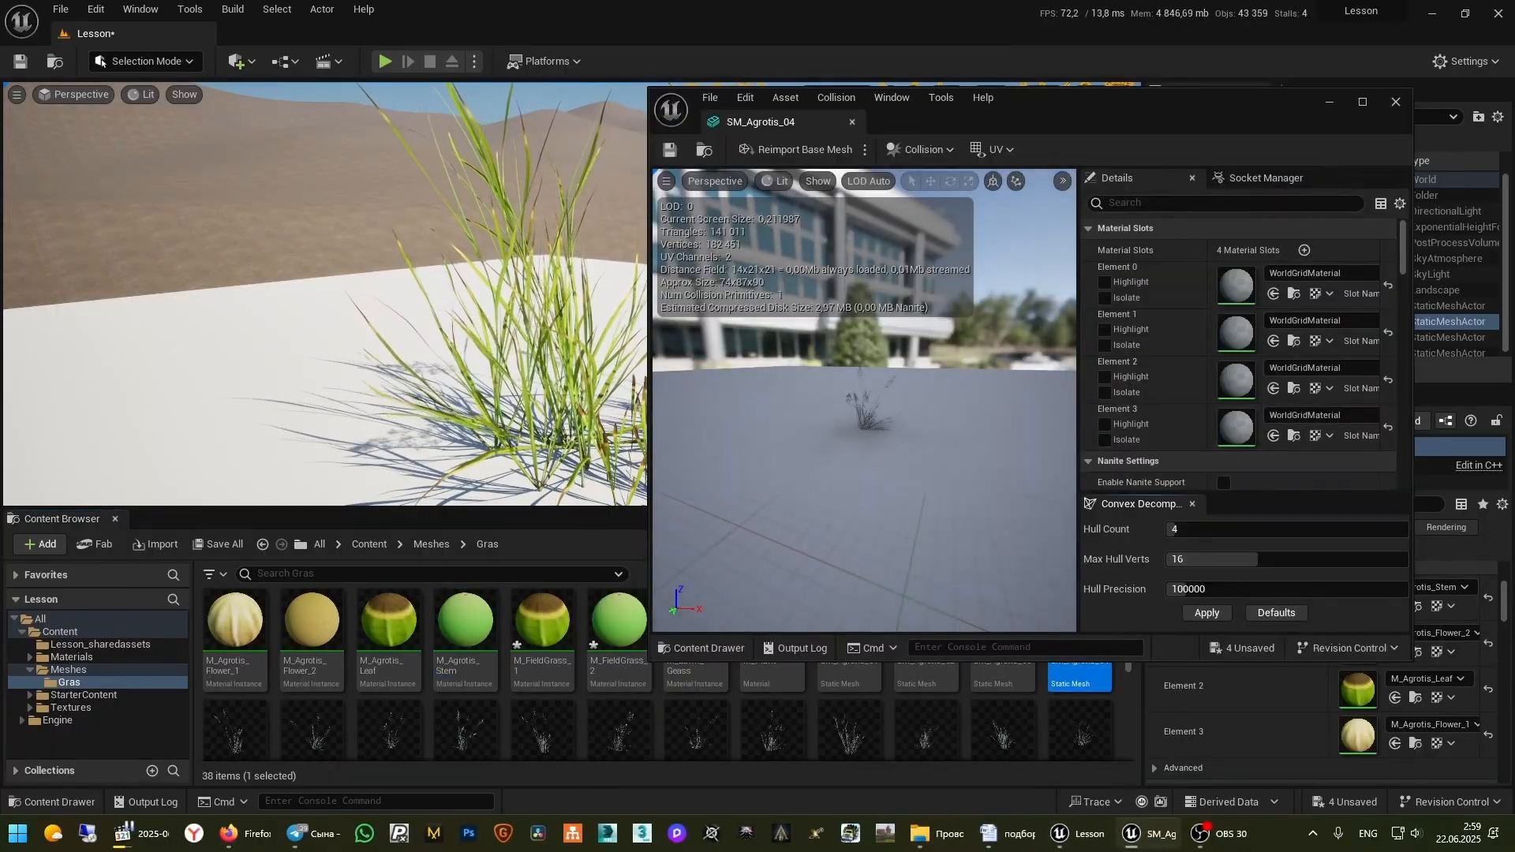
left_click_drag(235, 623, 1233, 423)
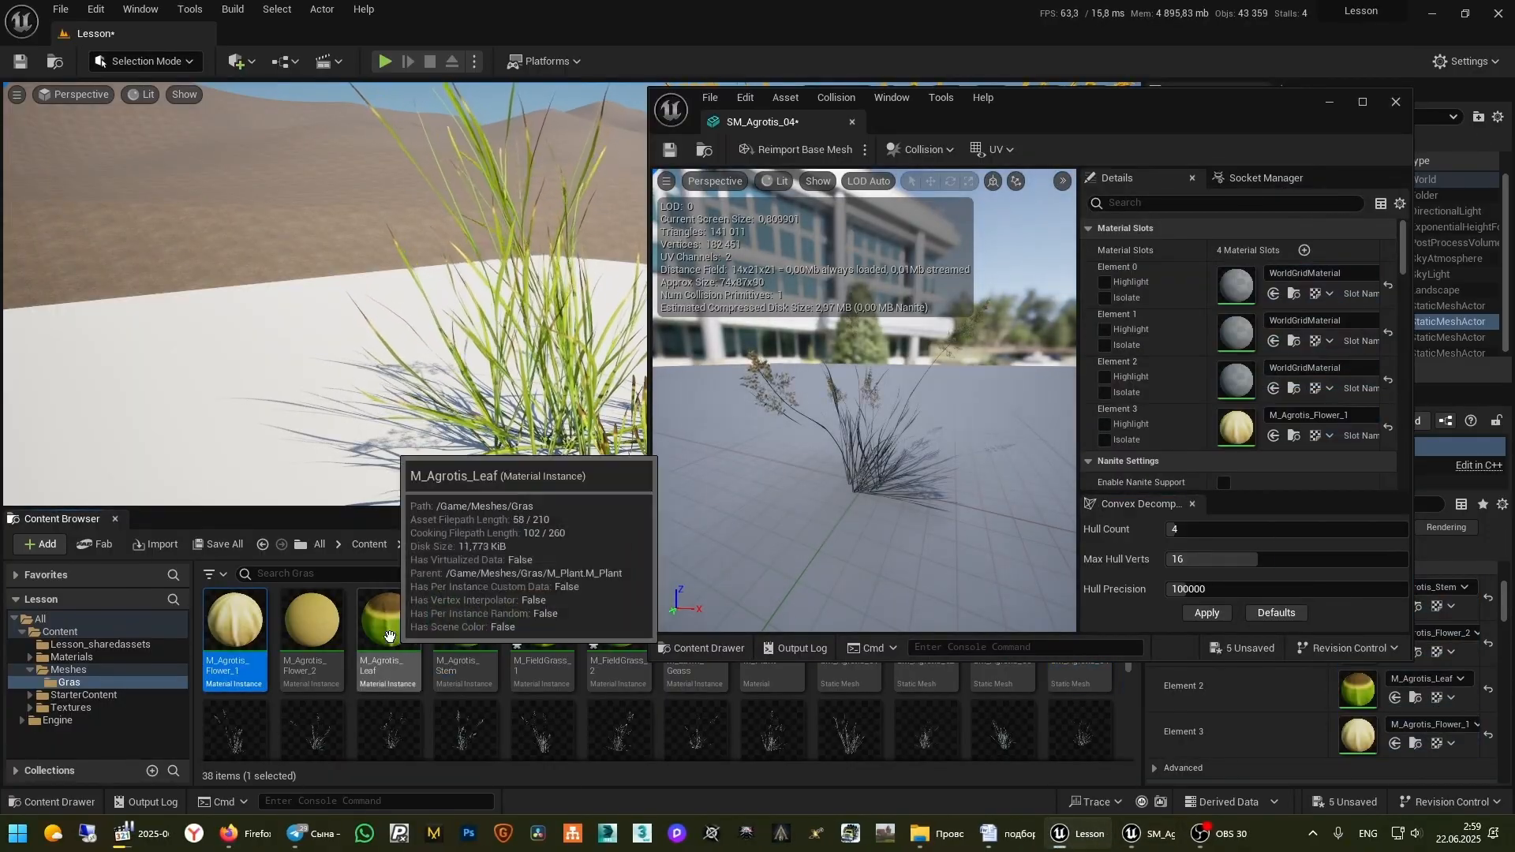
left_click_drag(389, 629, 1231, 394)
left_click_drag(312, 623, 1247, 339)
left_click_drag(456, 615, 1240, 287)
left_click(670, 149)
left_click(1395, 102)
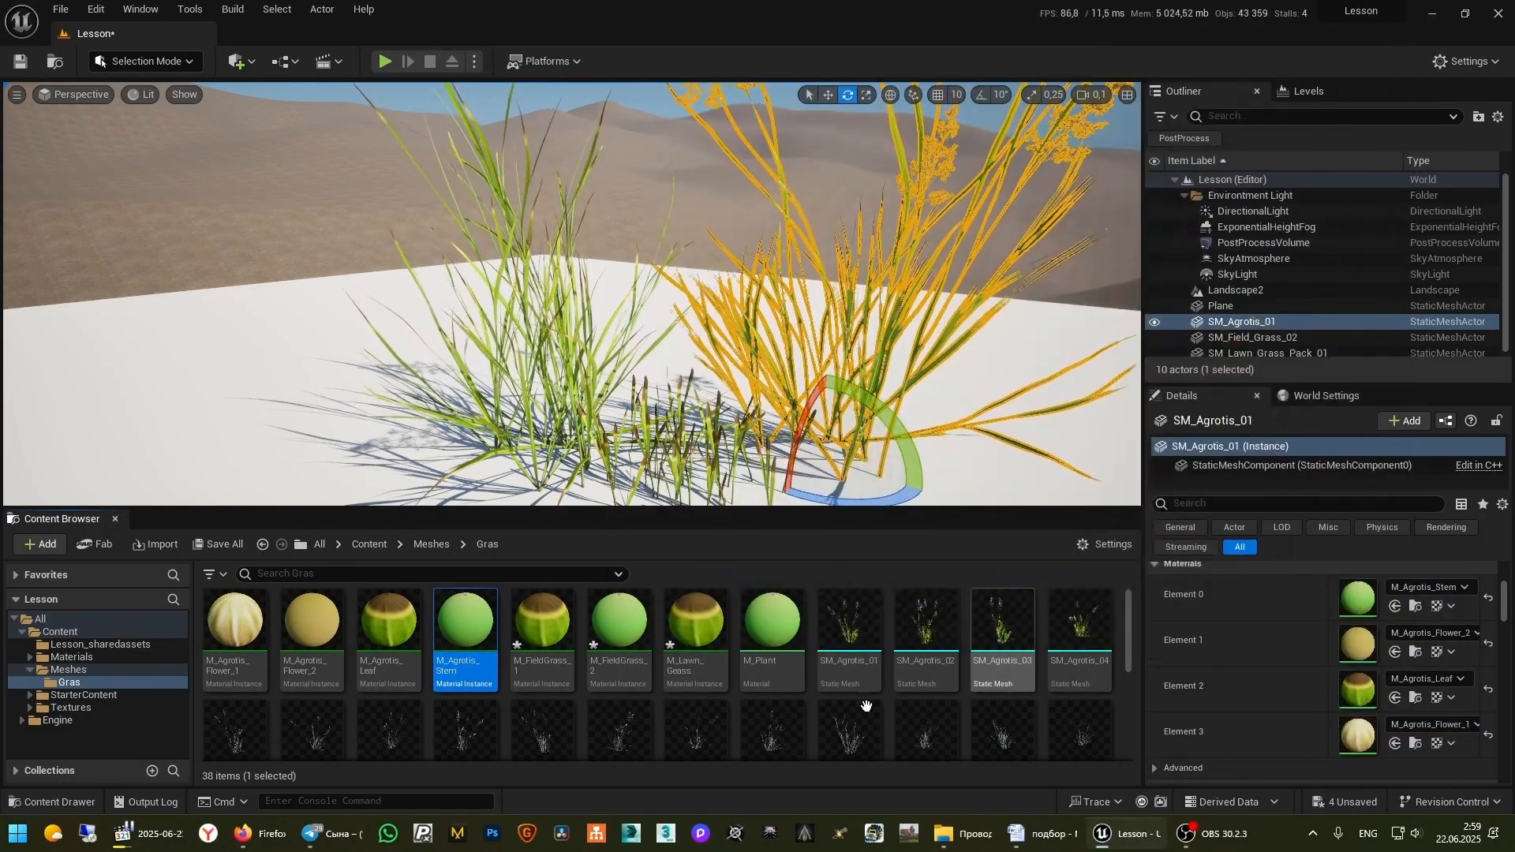
Assign M_Agrotis_Stem, M_Agrotis_Flower_2, M_Agrotis_Leaf and M_Agrotis_Flower_1 to Elements 0 to 3 of SM_Agrotis_05, then save and close the mesh
double_click(235, 730)
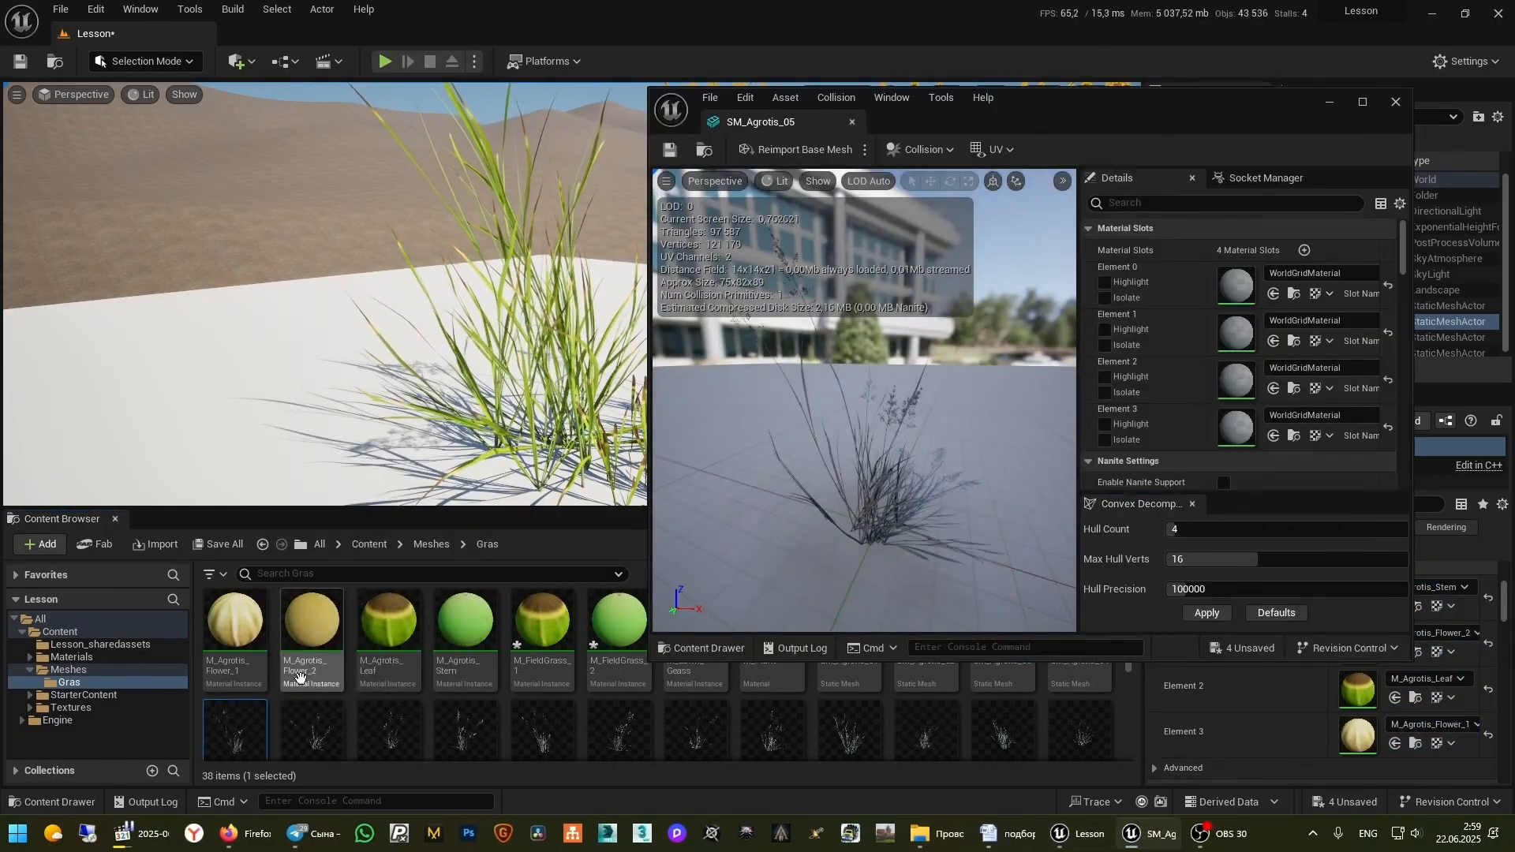
left_click_drag(235, 623, 1236, 427)
left_click_drag(389, 623, 1237, 379)
left_click_drag(303, 632, 1236, 332)
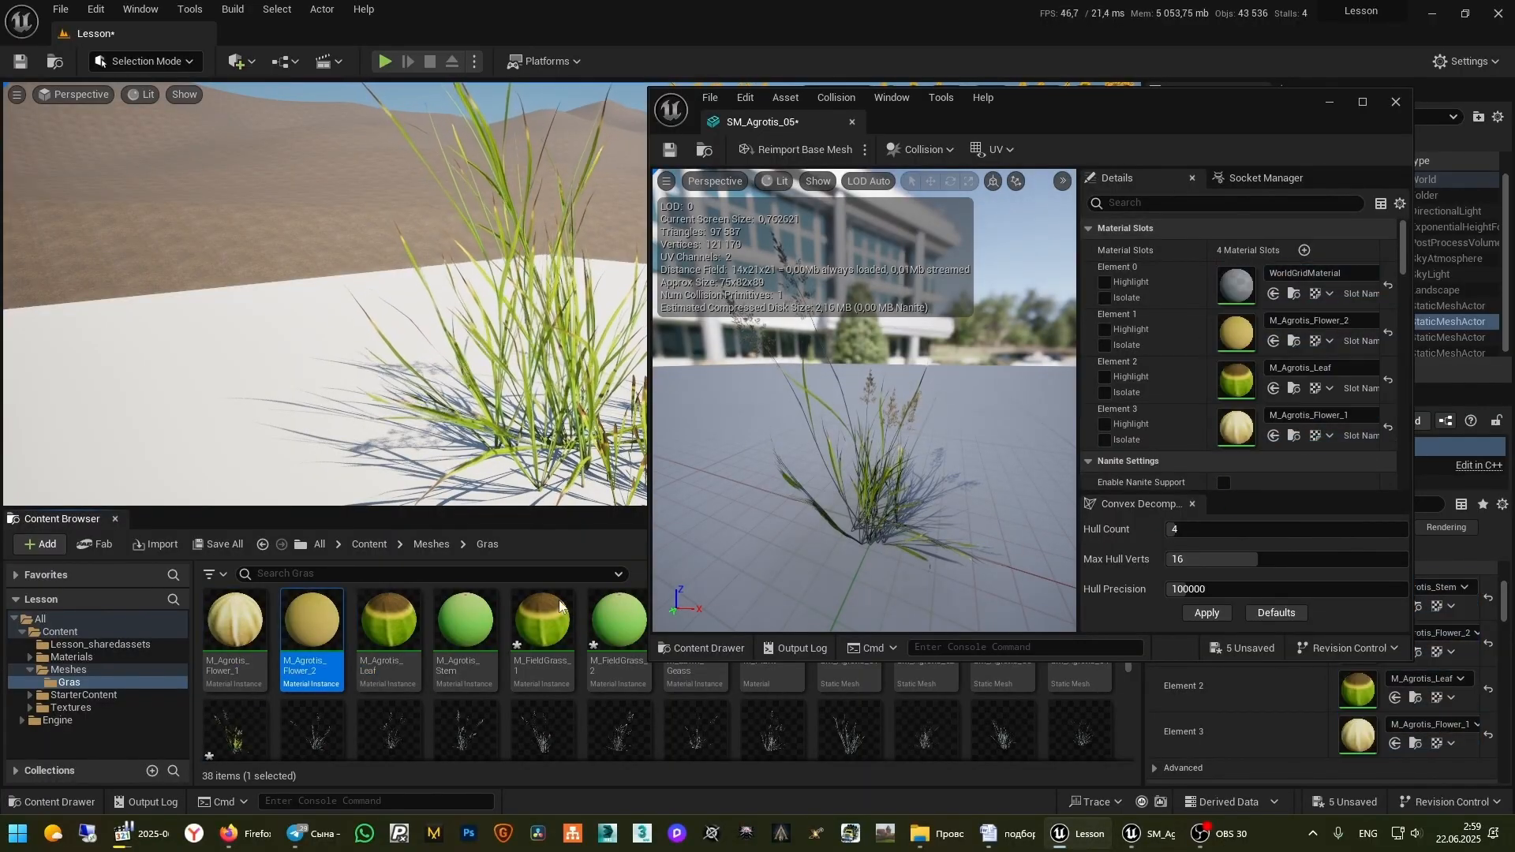
left_click_drag(464, 624, 1237, 287)
left_click(670, 149)
left_click(1395, 102)
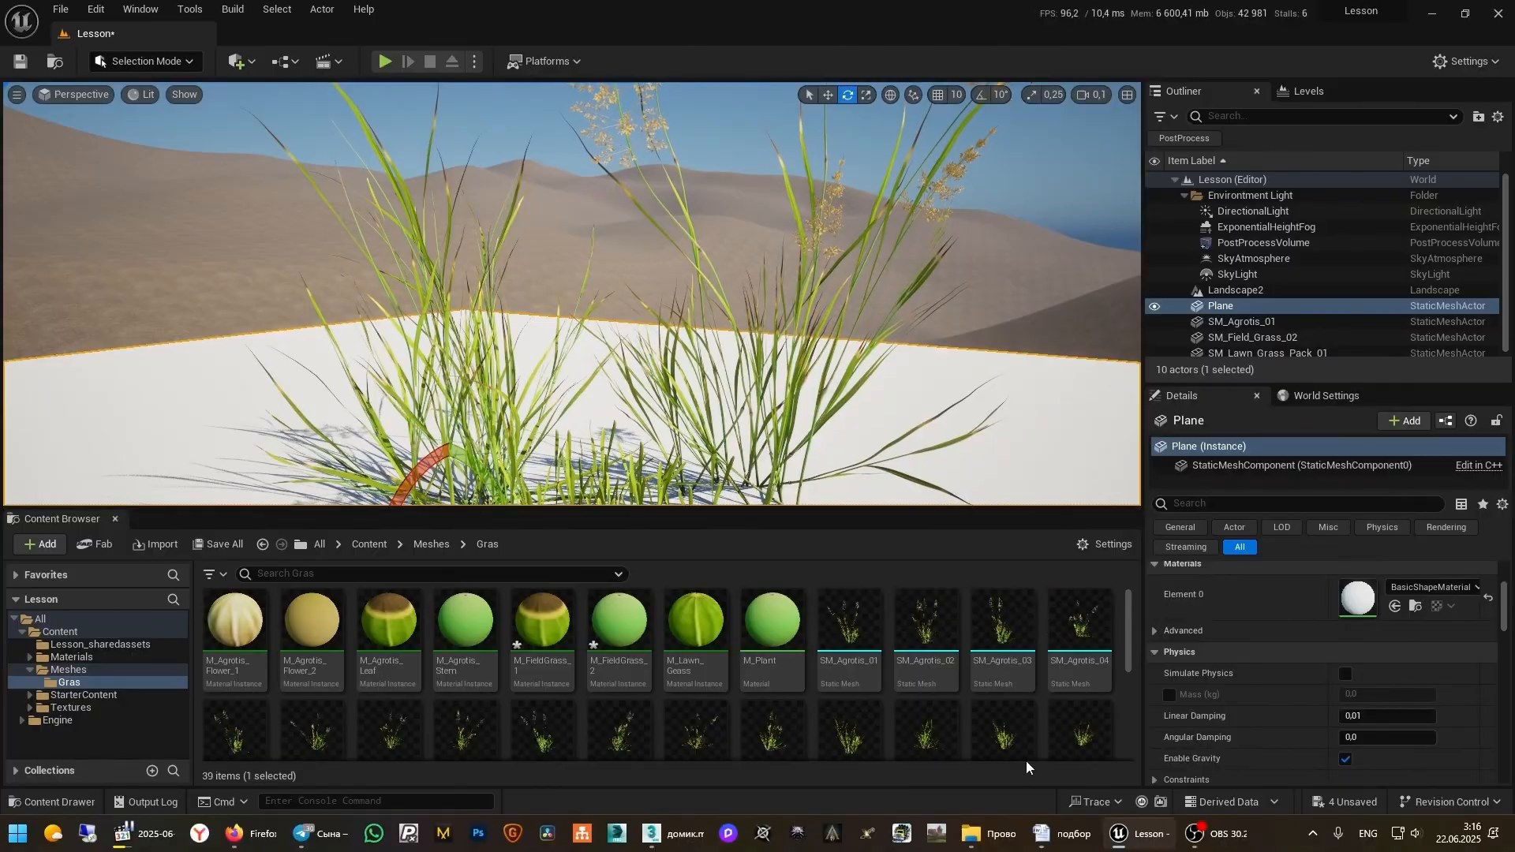
Place SM_Field_Grass_11 and SM_Field_Grass_06 on the ground plane on either side of the existing grass, then select the plane
left_click_drag(1129, 622, 1126, 680)
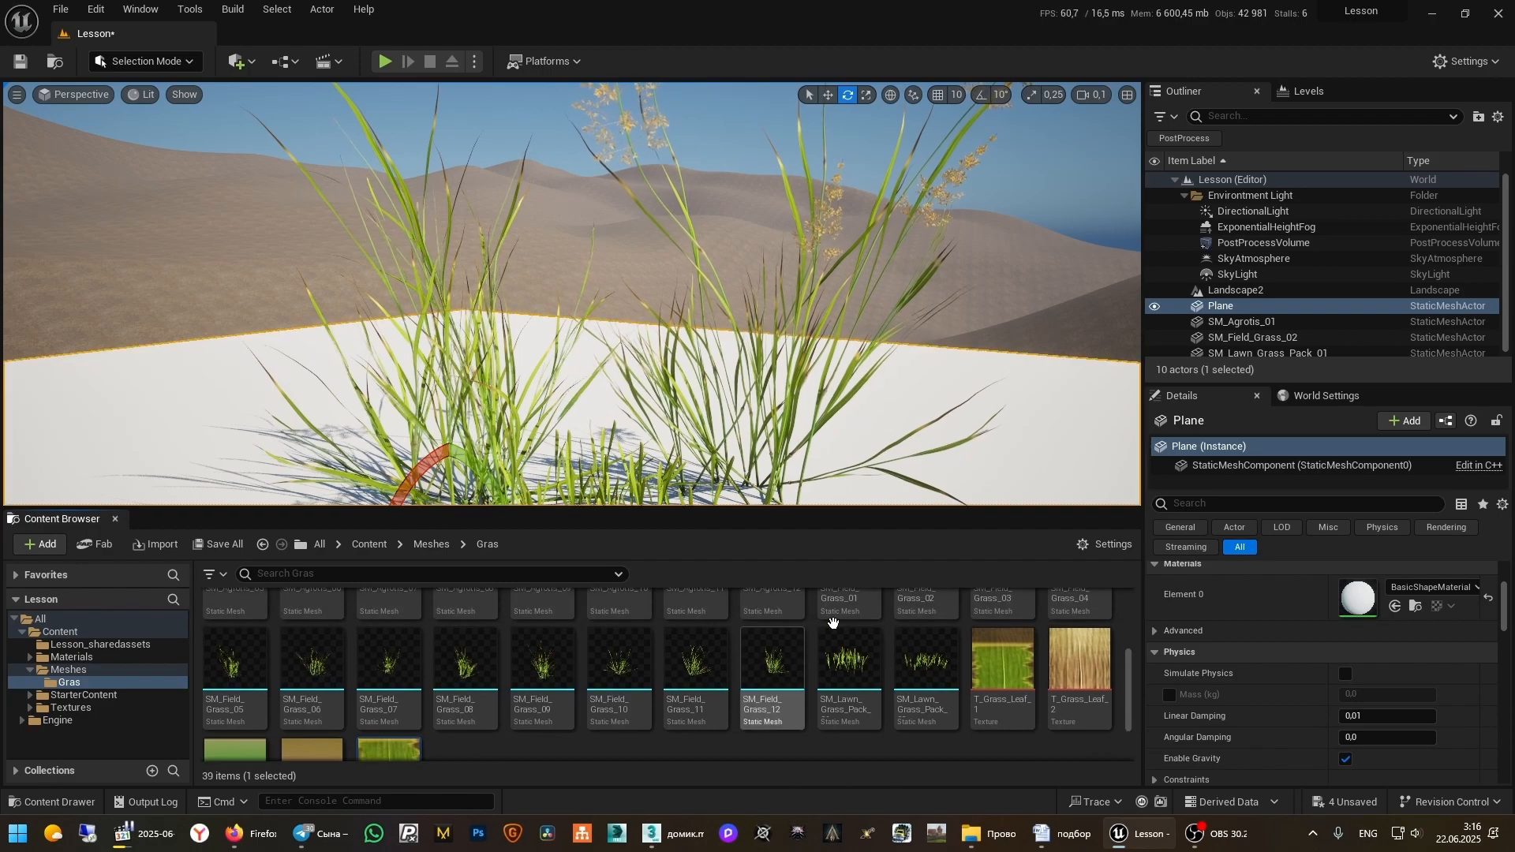
right_click_drag(778, 410, 749, 462)
left_click_drag(715, 637, 268, 430)
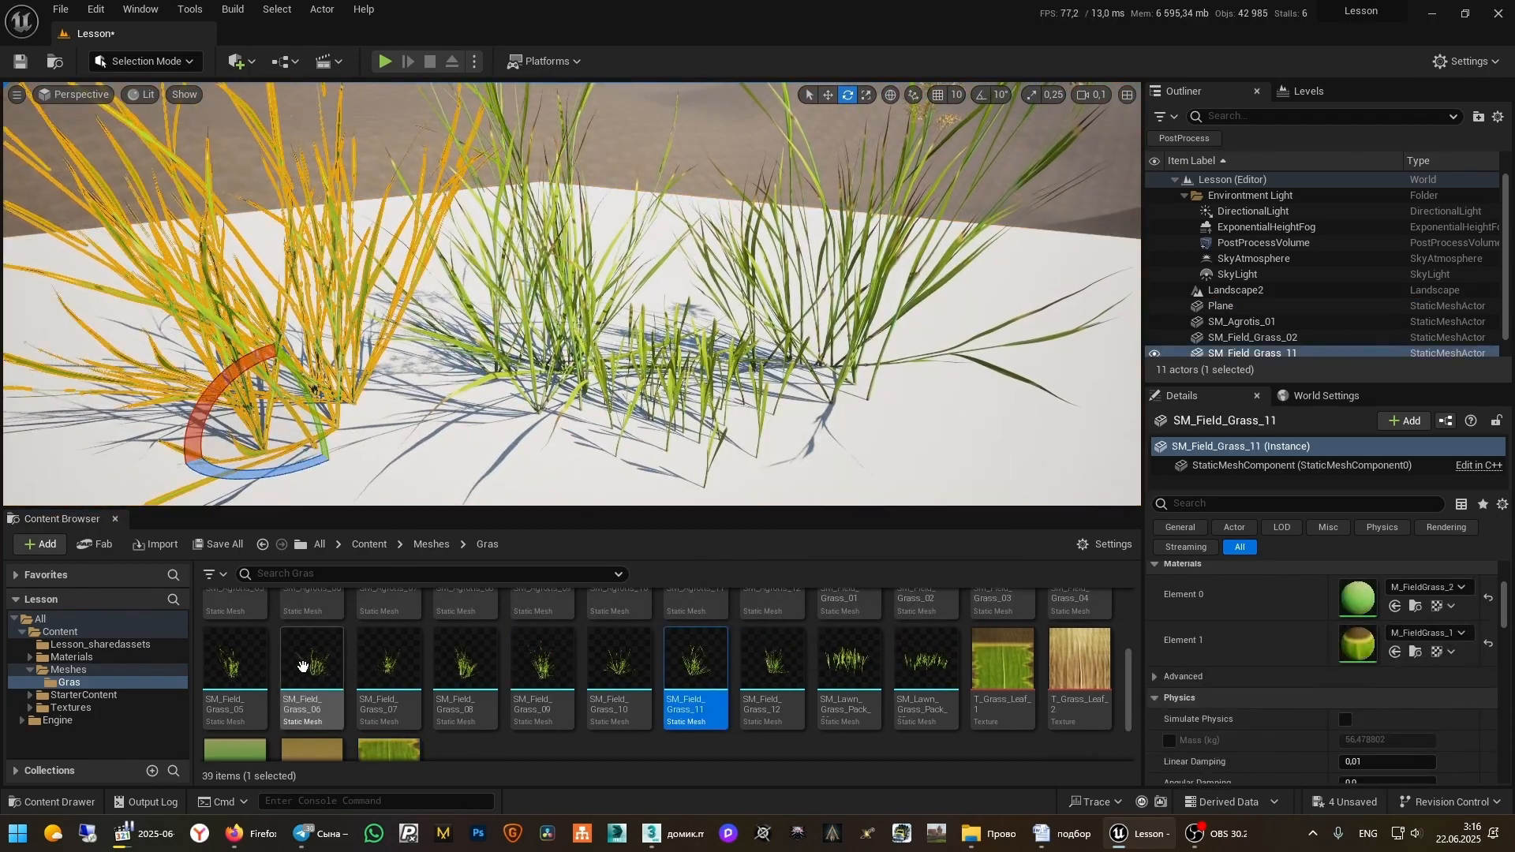
left_click_drag(303, 667, 1002, 430)
left_click(892, 458)
mouse_move(892, 457)
right_mouse_down()
mouse_move(971, 418)
mouse_move(853, 399)
mouse_move(856, 422)
mouse_move(908, 426)
mouse_move(909, 446)
right_mouse_up()
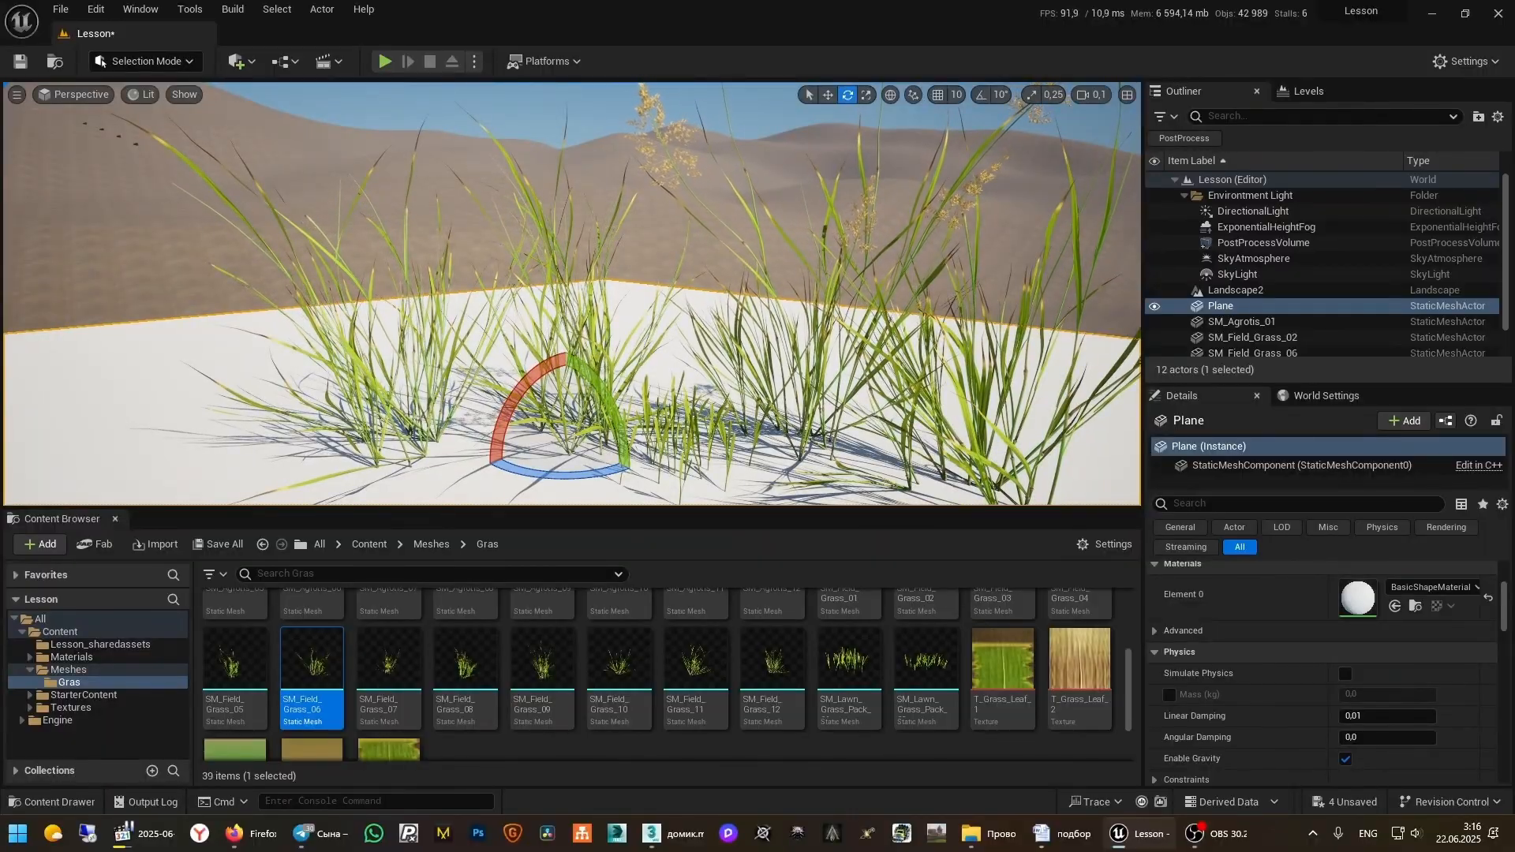
mouse_move(909, 446)
right_mouse_down()
mouse_move(950, 417)
mouse_move(901, 438)
mouse_move(915, 435)
right_mouse_up()
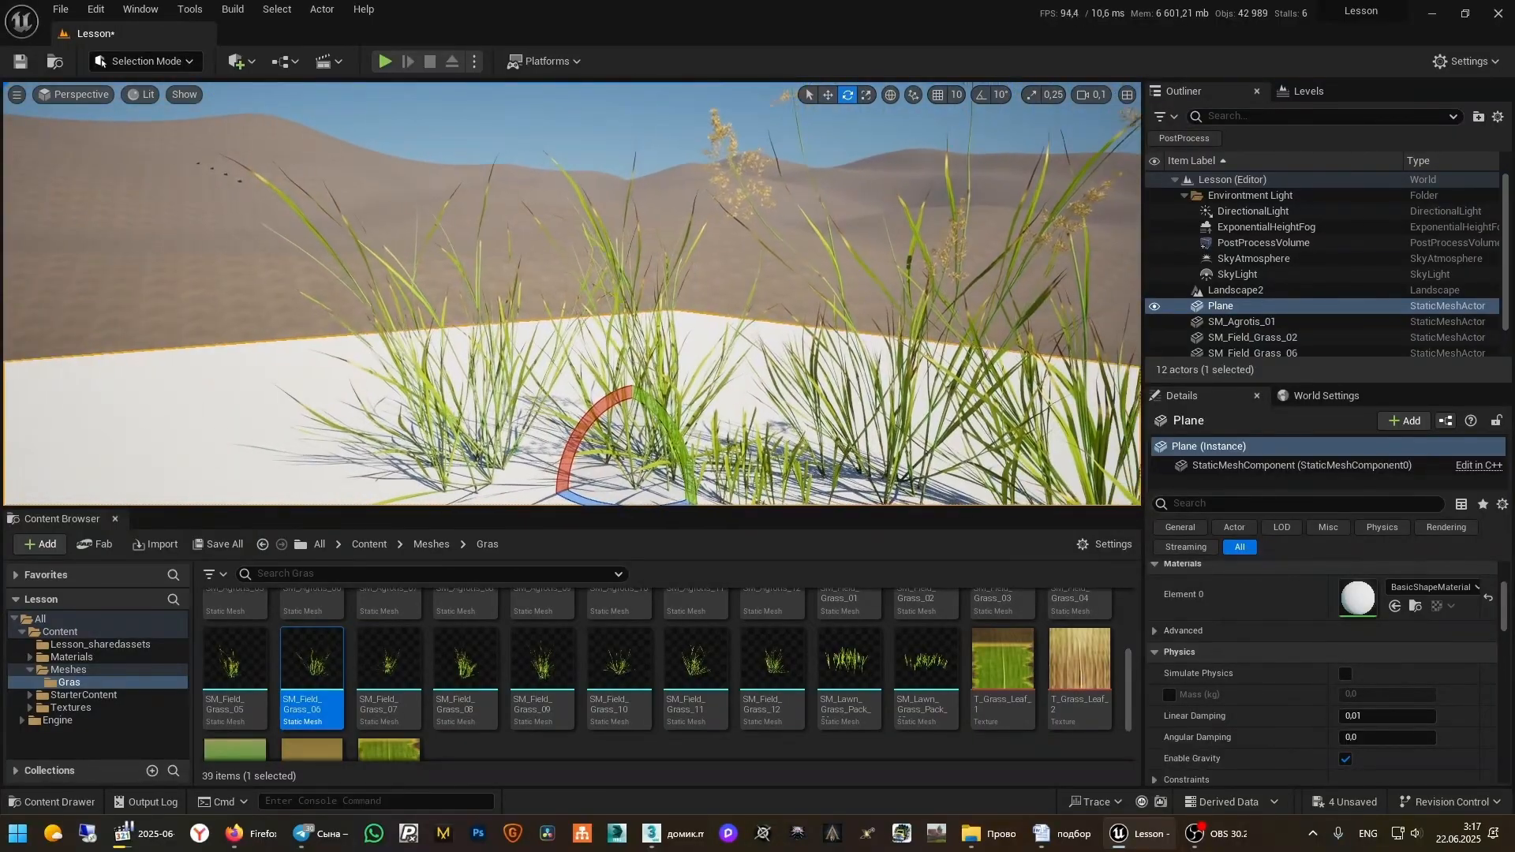